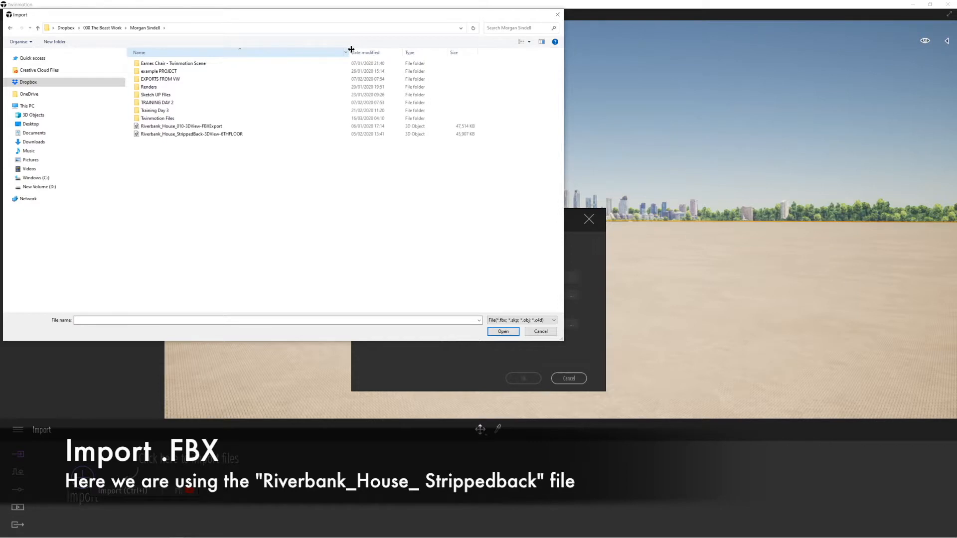
Step: Import the Riverbank_House_StrippedBack-3DView-6THFLOOR file with Collapse set to Keep hierarchy and Fix UV/Texture enabled
{"action": "left_click", "coordinate": [239, 135]}
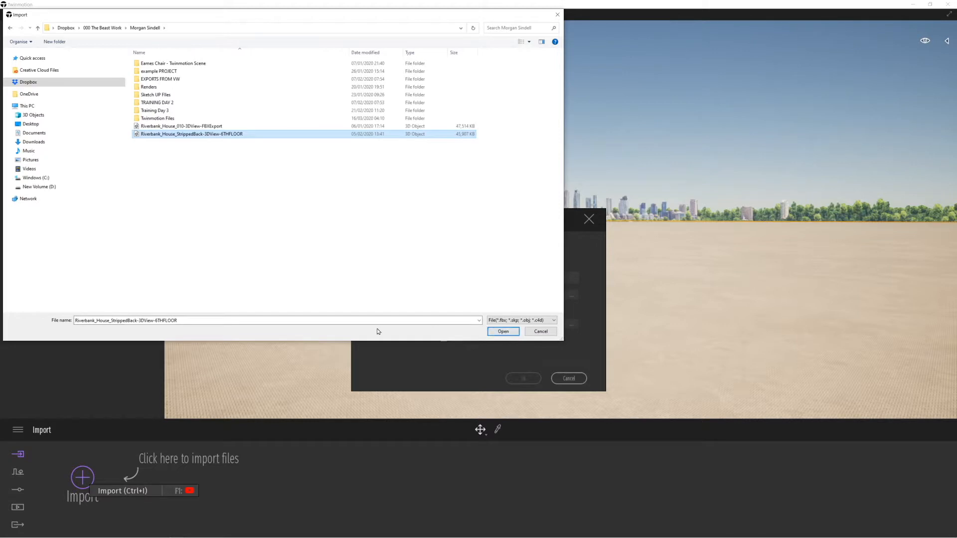
{"action": "left_click", "coordinate": [504, 320]}
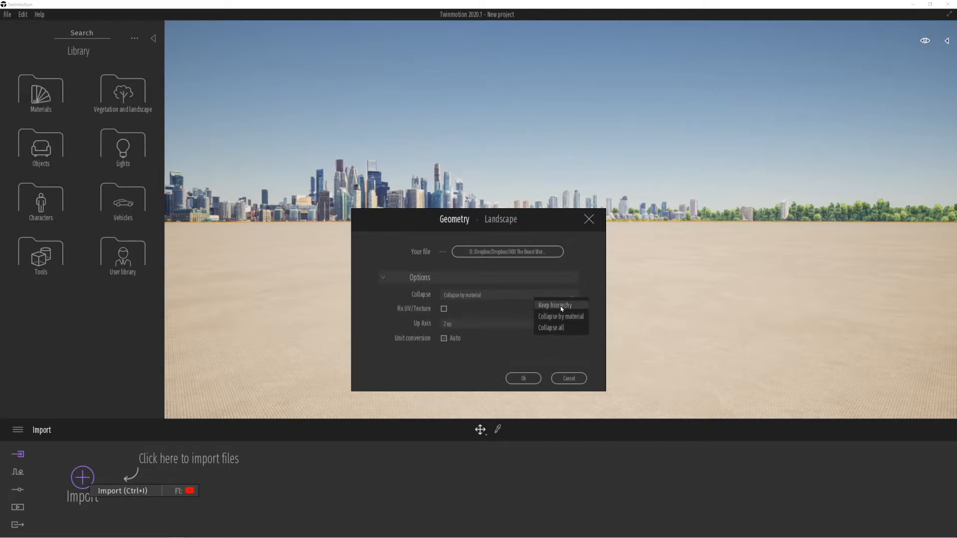
{"action": "left_click", "coordinate": [557, 306]}
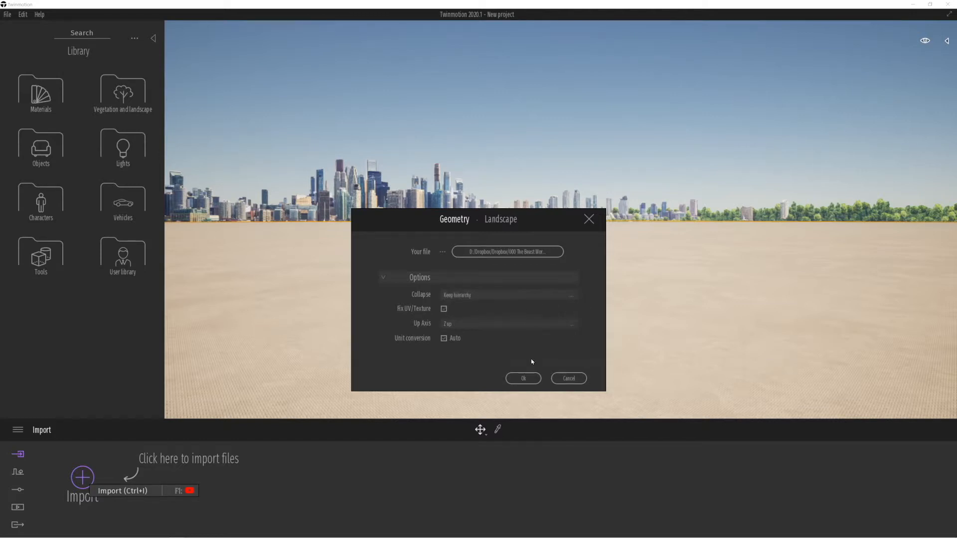
{"action": "left_click", "coordinate": [522, 379]}
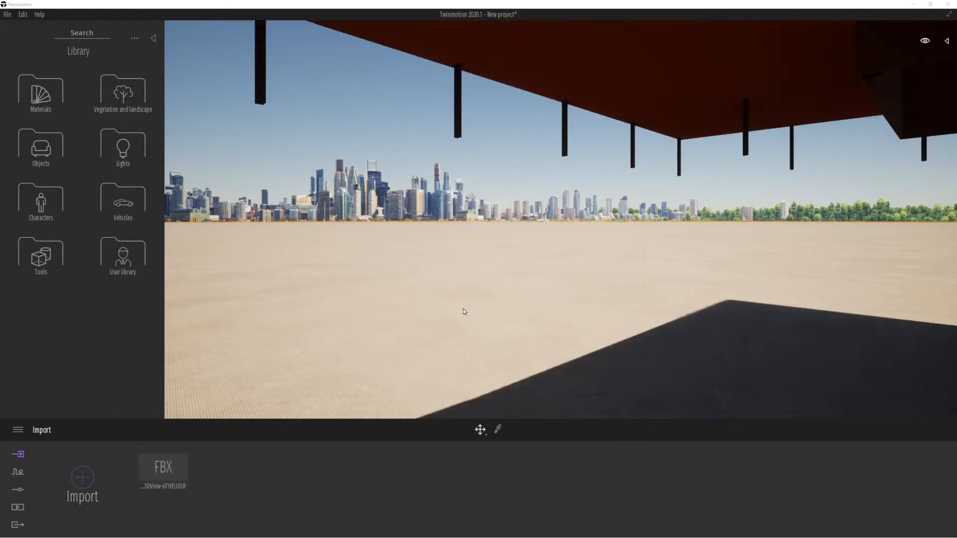
Step: Show the scenegraph, select the imported Riverbank House file and frame the raised floor model from outside
{"action": "key", "text": "d"}
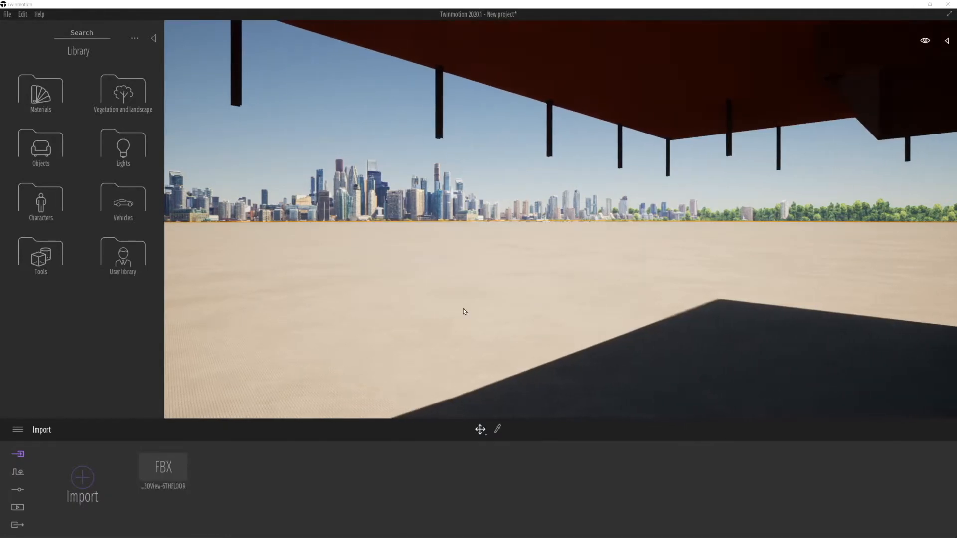
{"action": "key", "text": "s"}
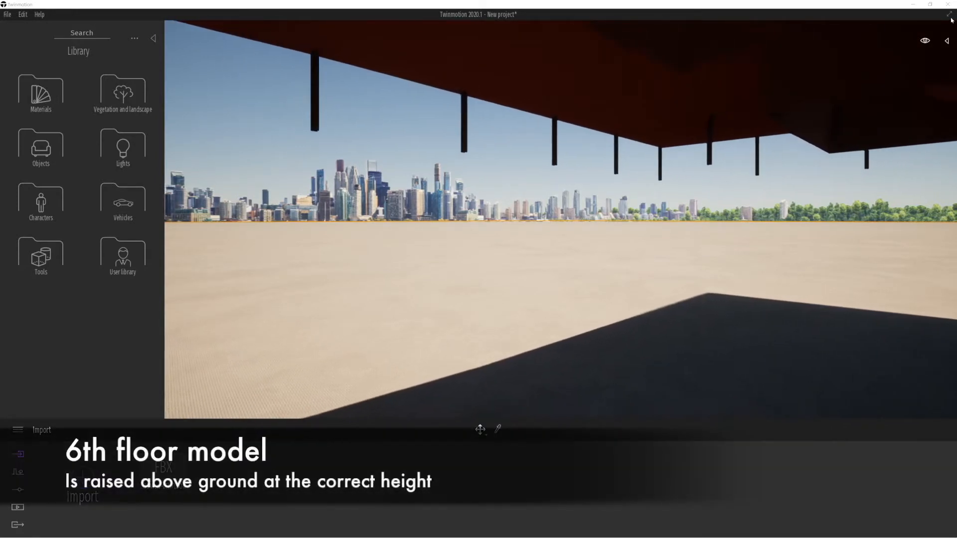
{"action": "left_click", "coordinate": [947, 41]}
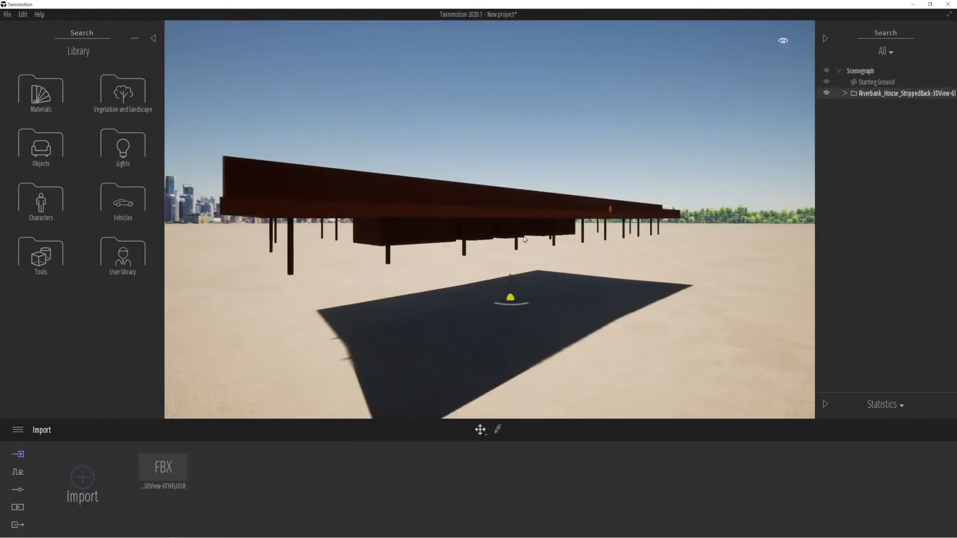
{"action": "key", "text": "w"}
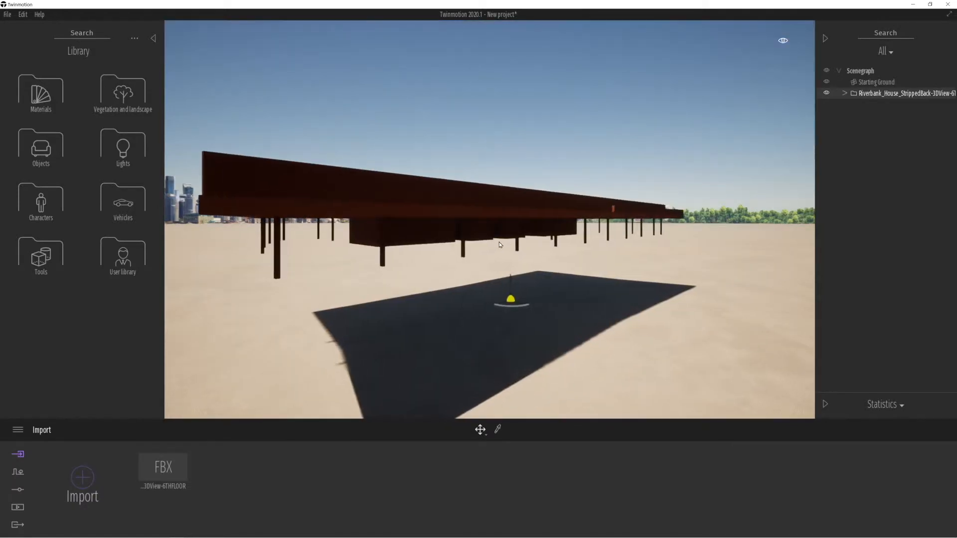
{"action": "key", "text": "e"}
{"action": "key", "text": "e"}
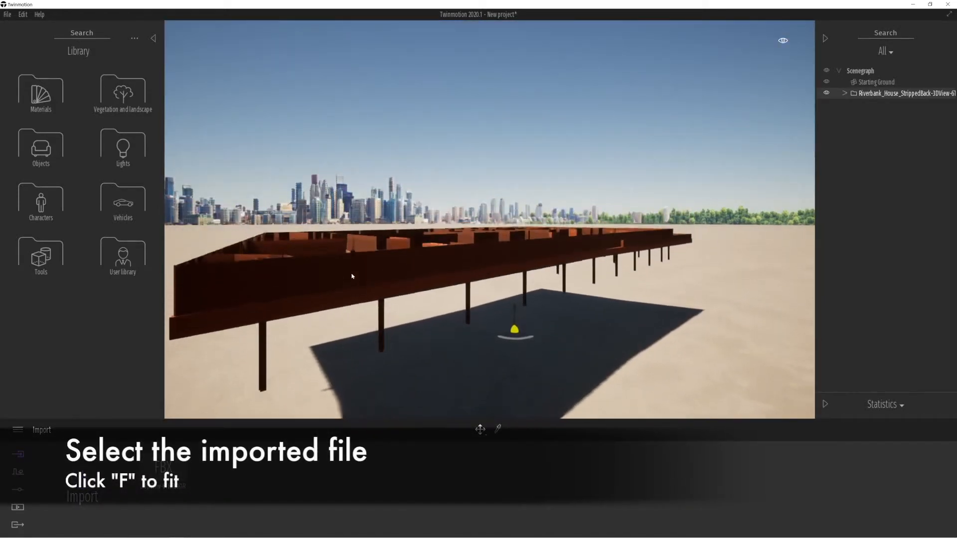
{"action": "key", "text": "e"}
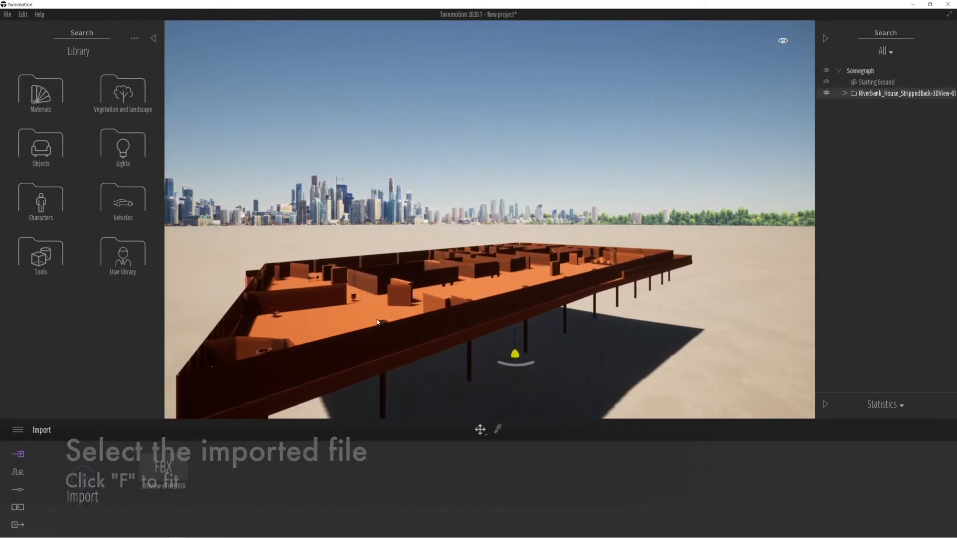
Step: Fly over and beneath the imported sixth floor to examine its rooms, partitions, furniture and imported materials
{"action": "key", "text": "a"}
{"action": "key", "text": "w"}
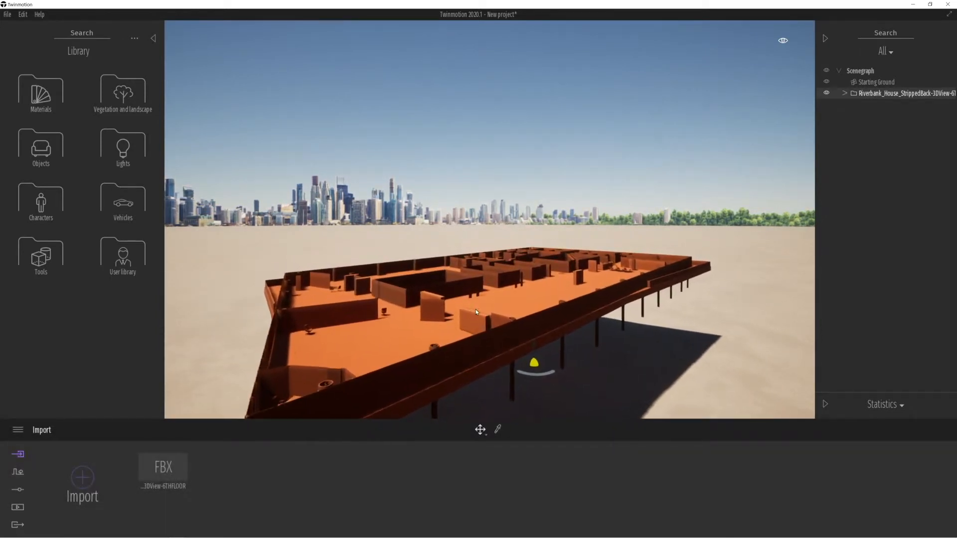
{"action": "key", "text": "w"}
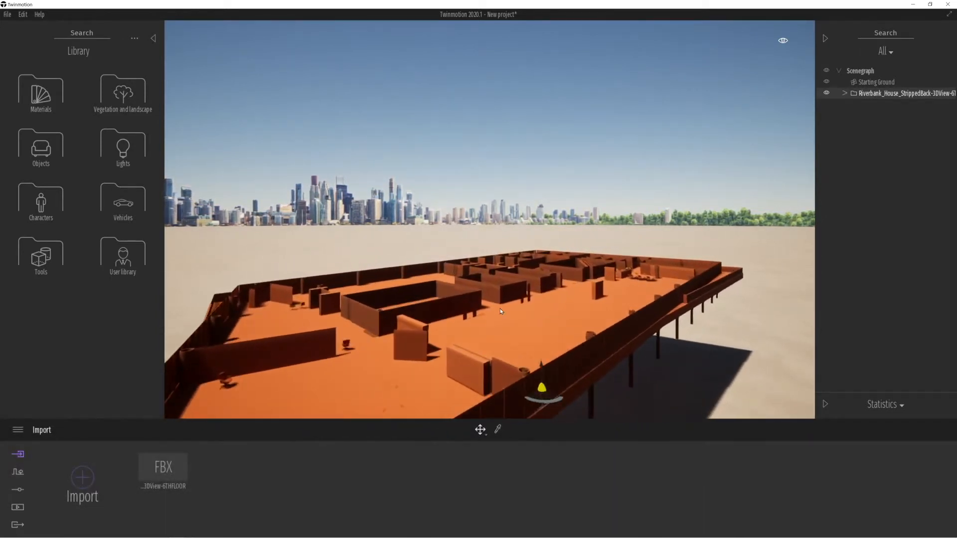
{"action": "key", "text": "w"}
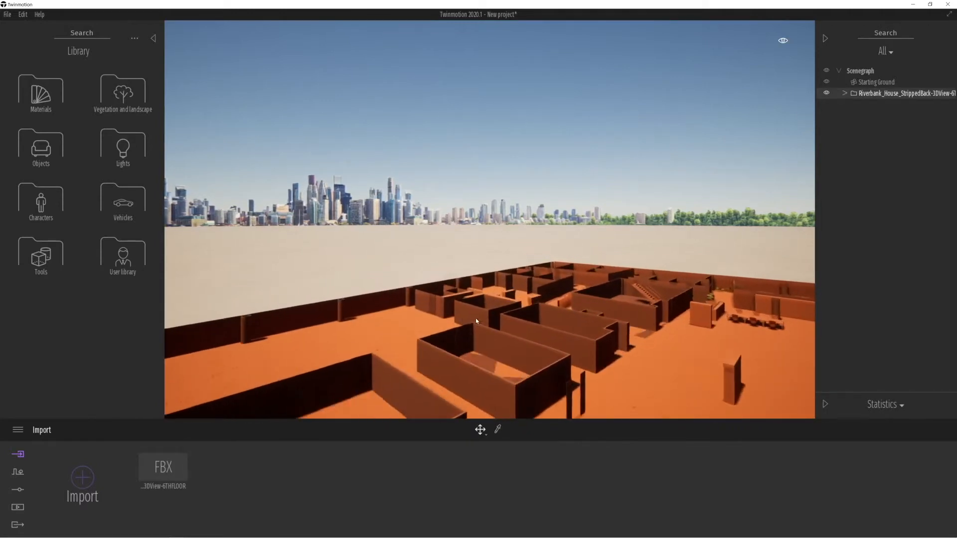
{"action": "key", "text": "w"}
{"action": "right_click_drag", "start_coordinate": [478, 373], "coordinate": [502, 401]}
{"action": "key", "text": "w"}
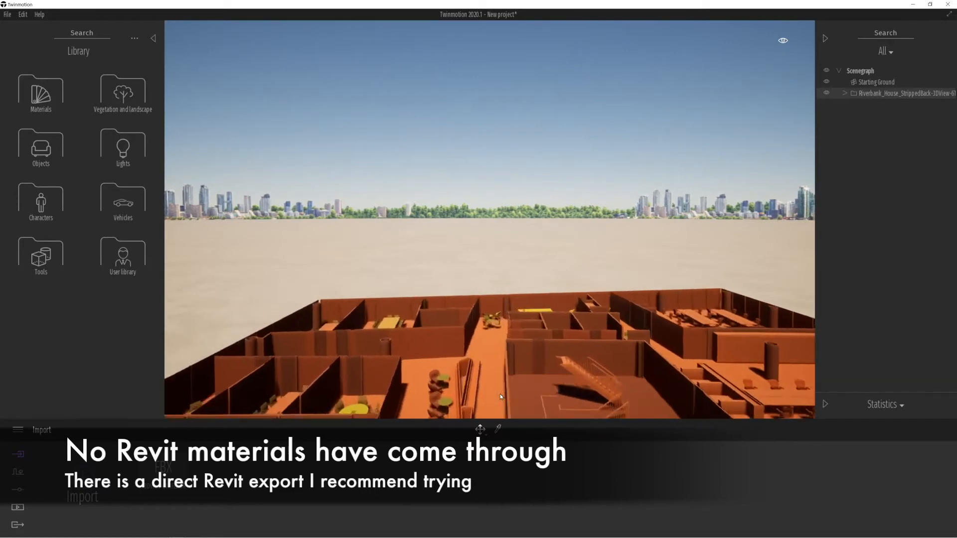
{"action": "key", "text": "a"}
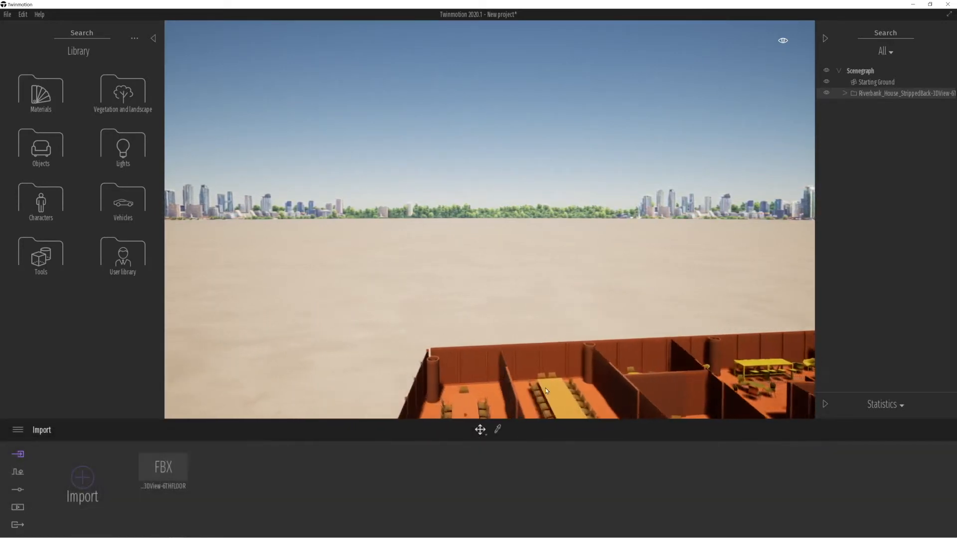
{"action": "key", "text": "w"}
{"action": "right_click_drag", "start_coordinate": [525, 395], "coordinate": [626, 383]}
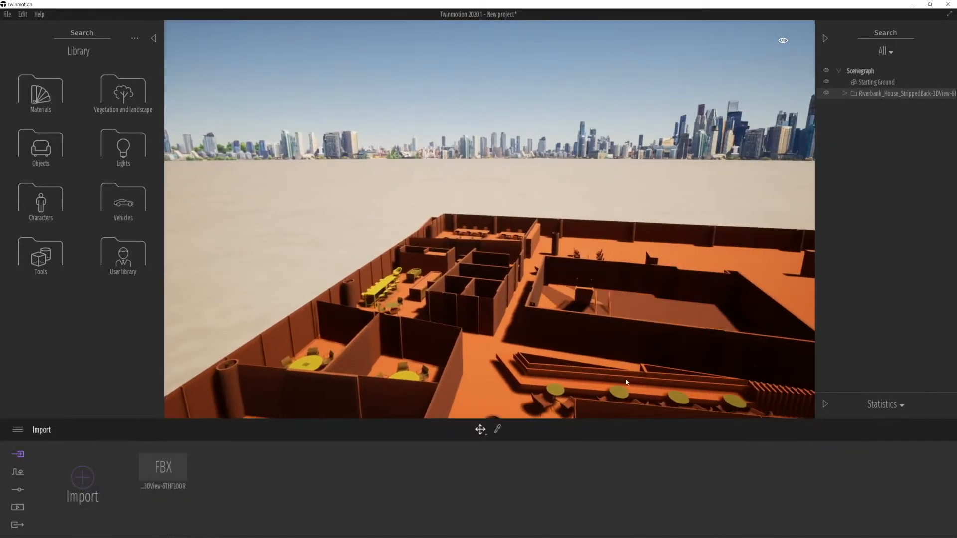
{"action": "right_click_drag", "start_coordinate": [497, 369], "coordinate": [495, 355]}
{"action": "key", "text": "q"}
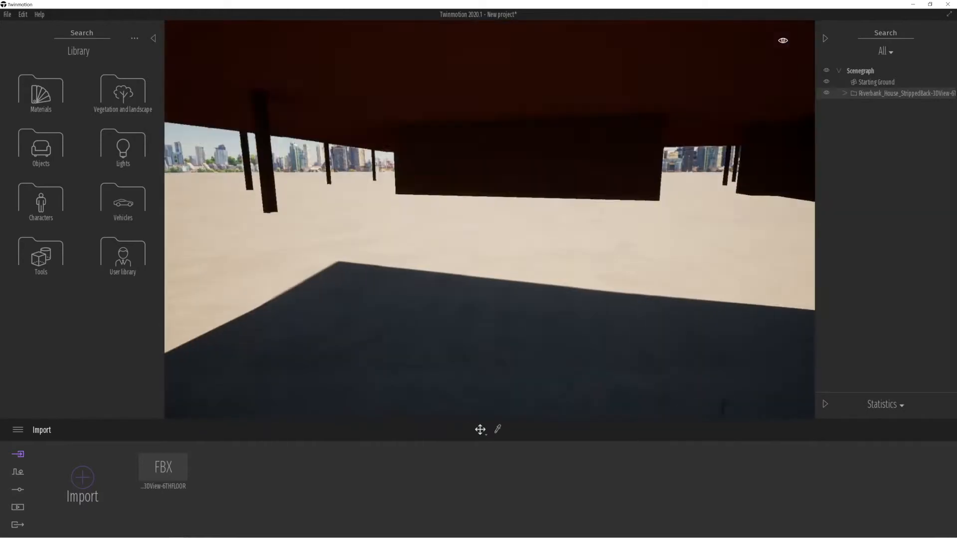
{"action": "key", "text": "w"}
{"action": "key", "text": "e"}
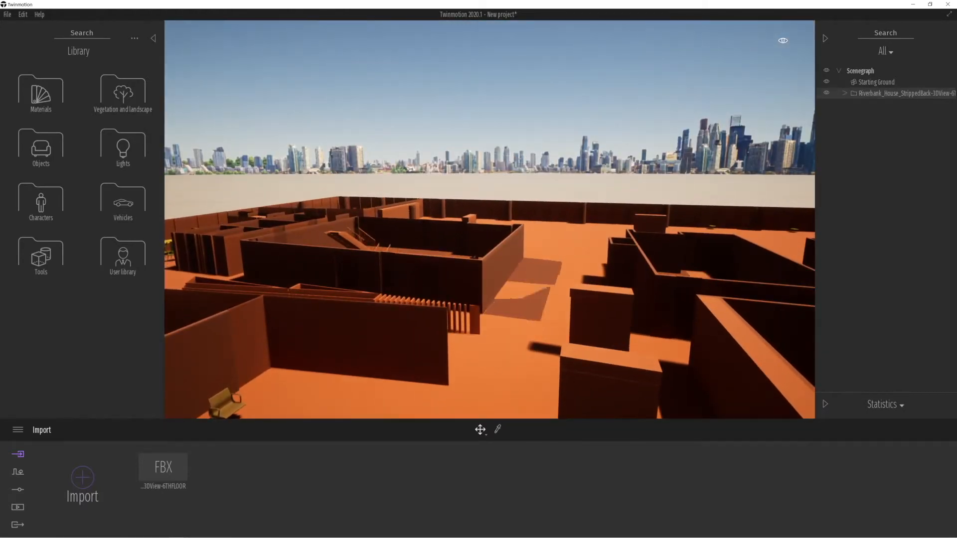
{"action": "right_click_drag", "start_coordinate": [496, 366], "coordinate": [435, 341]}
{"action": "key", "text": "a"}
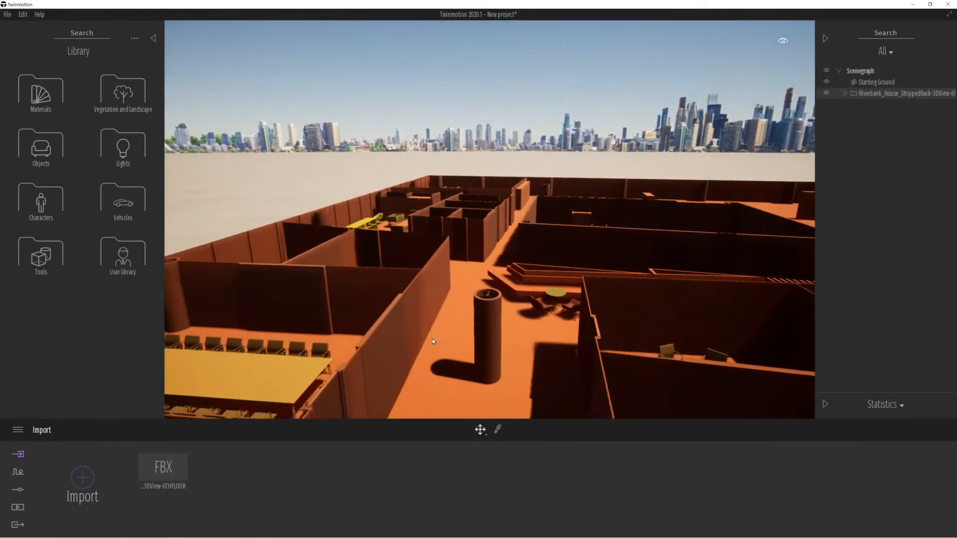
{"action": "key", "text": "w"}
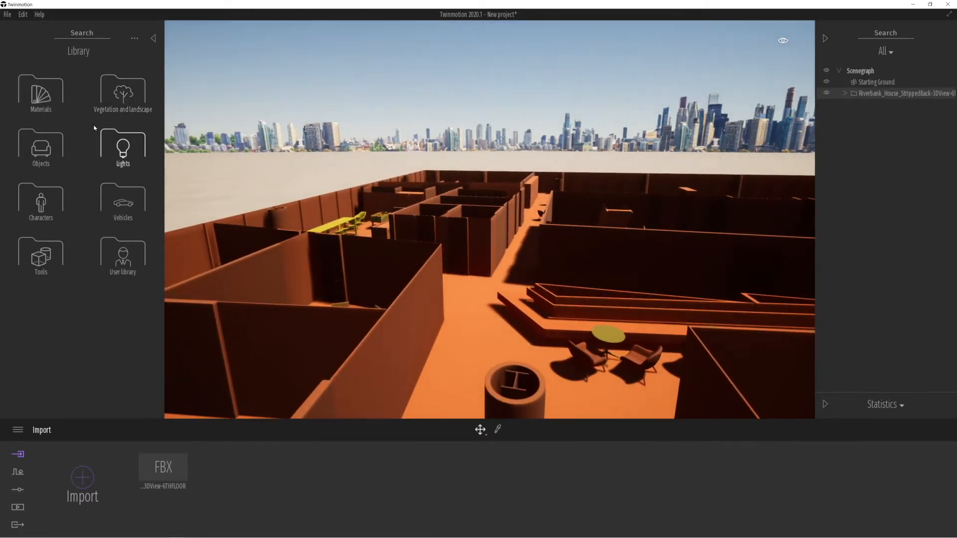
Step: Apply the Clear glass material to the glazed facade and partition panels
{"action": "left_click", "coordinate": [40, 95]}
{"action": "left_click", "coordinate": [38, 95]}
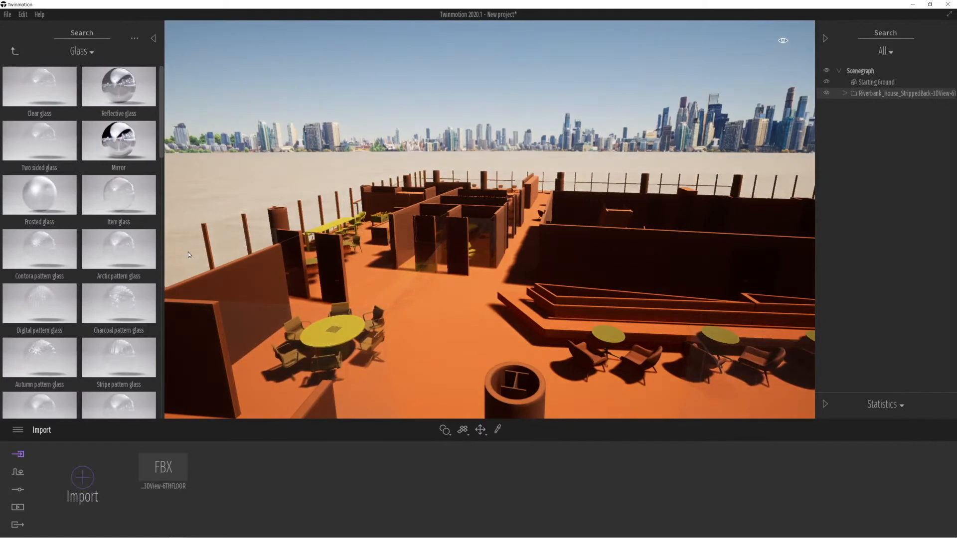
{"action": "left_click_drag", "start_coordinate": [188, 252], "coordinate": [196, 251]}
Step: Apply the Plaster coating 02 wall covering to the interior walls
{"action": "left_click", "coordinate": [14, 51]}
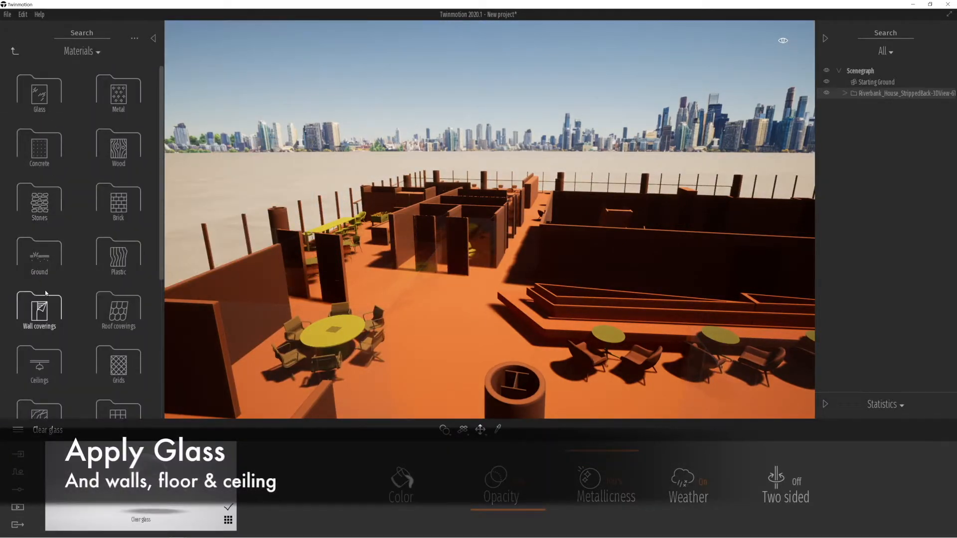
{"action": "left_click", "coordinate": [41, 309]}
{"action": "left_click_drag", "start_coordinate": [126, 93], "coordinate": [264, 294]}
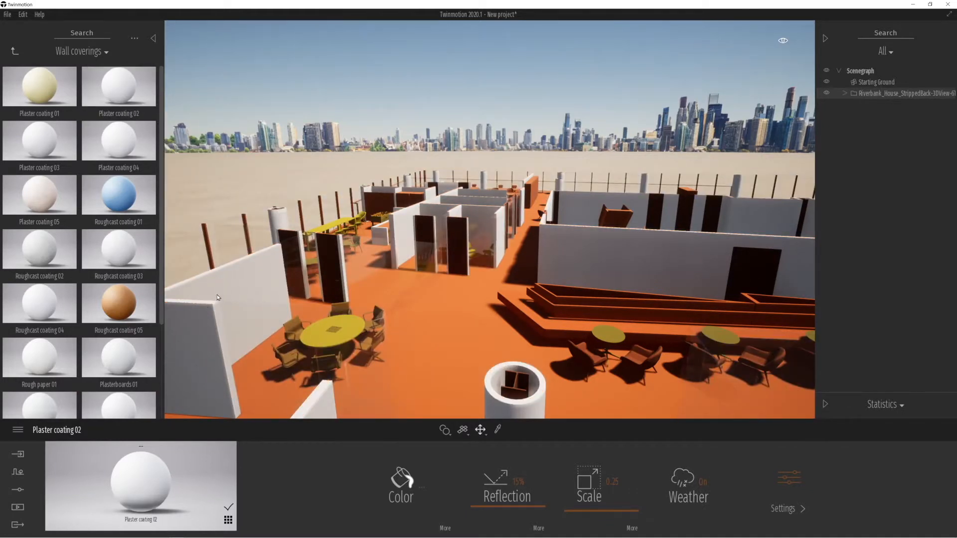
Step: Apply the Chestnut 01 A wood material to the stepped seating beside the large room
{"action": "left_click", "coordinate": [15, 51]}
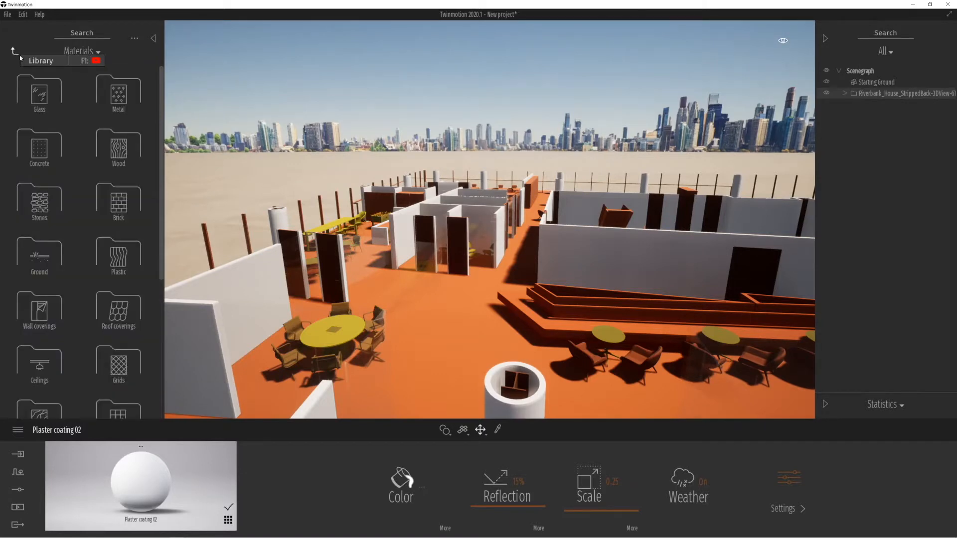
{"action": "left_click", "coordinate": [128, 149]}
{"action": "left_click_drag", "start_coordinate": [34, 187], "coordinate": [554, 323]}
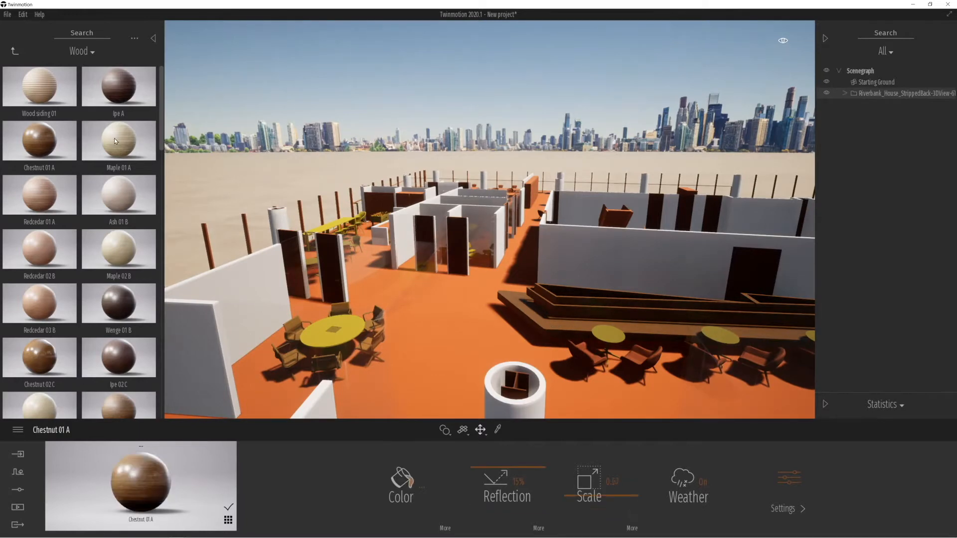
Step: Apply the Carpet wool dak 01 fabric material to the floor
{"action": "left_click", "coordinate": [15, 51]}
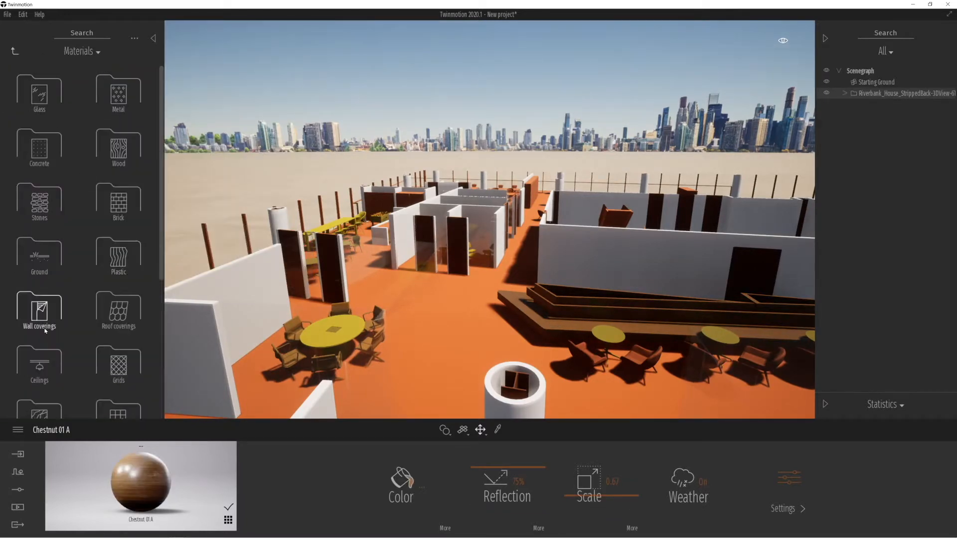
{"action": "scroll", "coordinate": [75, 359], "scroll_direction": "down", "scroll_amount": 1}
{"action": "key", "text": "a"}
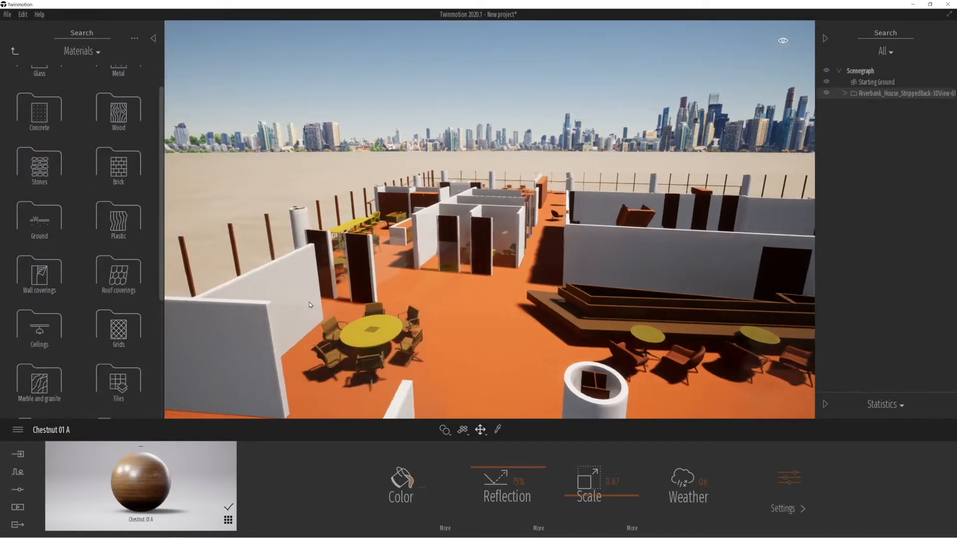
{"action": "scroll", "coordinate": [66, 237], "scroll_direction": "down", "scroll_amount": 1}
{"action": "scroll", "coordinate": [66, 237], "scroll_direction": "down", "scroll_amount": 1}
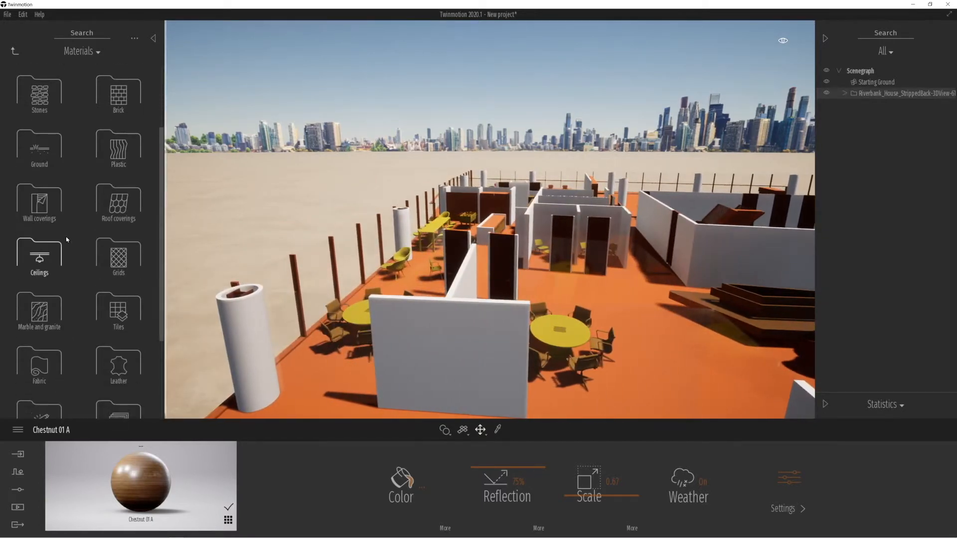
{"action": "left_click", "coordinate": [50, 361]}
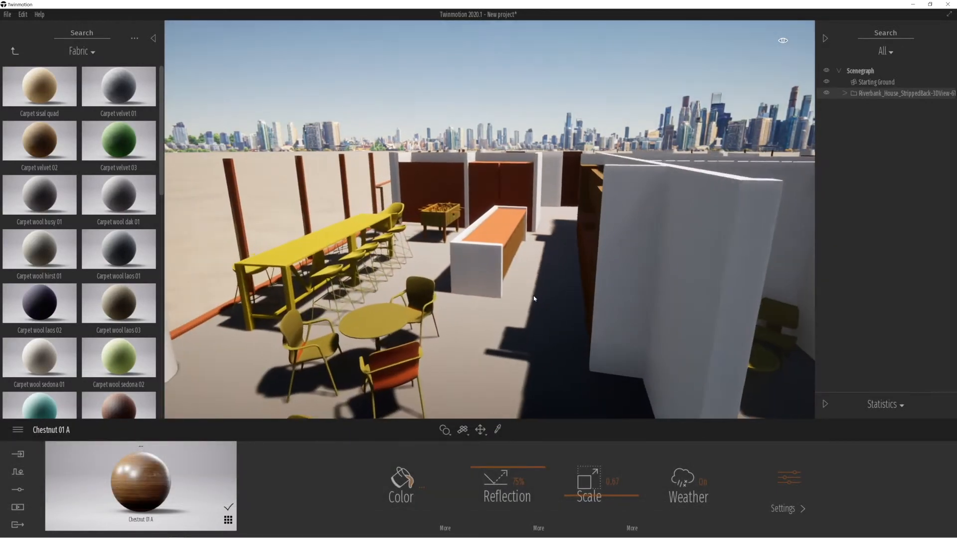
{"action": "left_click", "coordinate": [488, 300]}
Step: Examine the carpeted floor, break-out area and partitions close up and from above
{"action": "right_click_drag", "start_coordinate": [488, 300], "coordinate": [489, 279]}
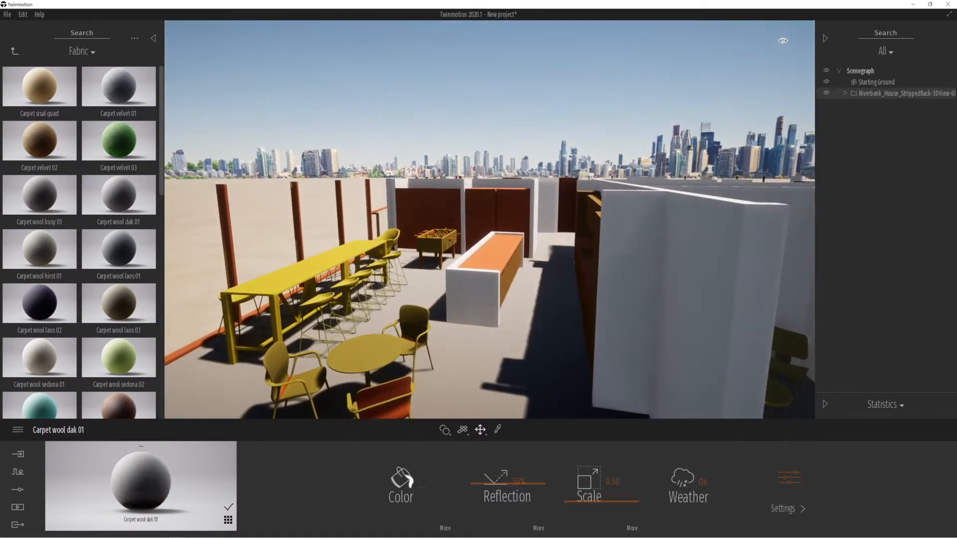
{"action": "key", "text": "q"}
{"action": "key", "text": "e"}
{"action": "key", "text": "w"}
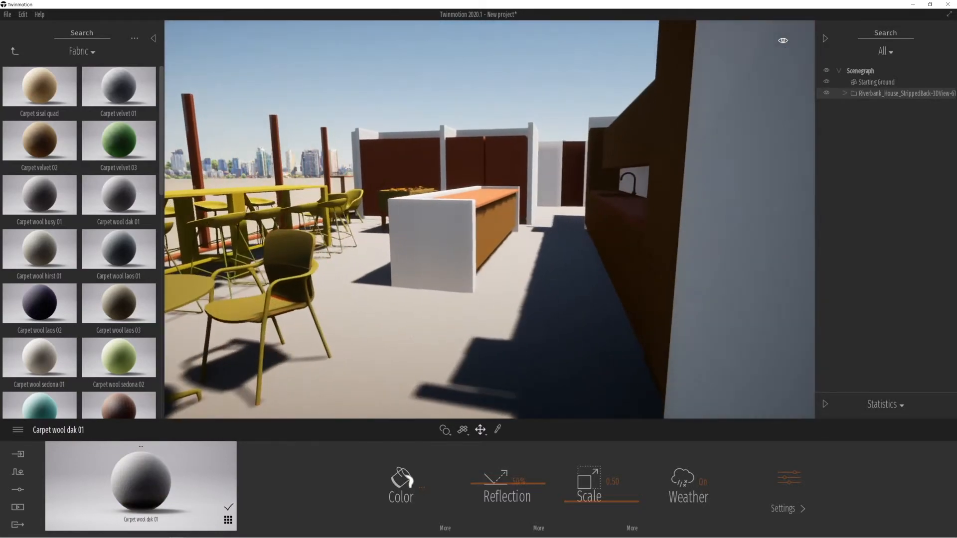
{"action": "right_click_drag", "start_coordinate": [418, 317], "coordinate": [390, 327]}
{"action": "scroll", "coordinate": [391, 329], "scroll_direction": "down", "scroll_amount": 8}
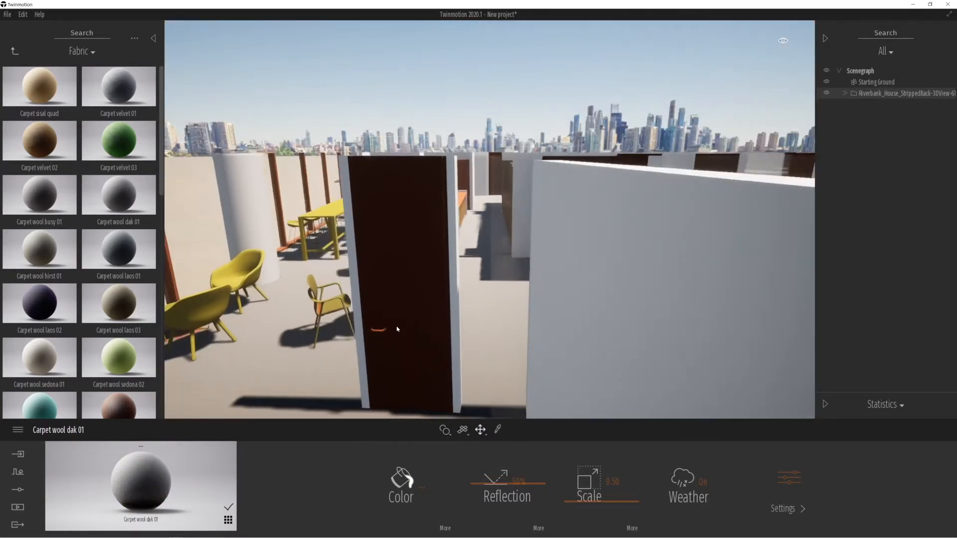
{"action": "scroll", "coordinate": [397, 328], "scroll_direction": "down", "scroll_amount": 10}
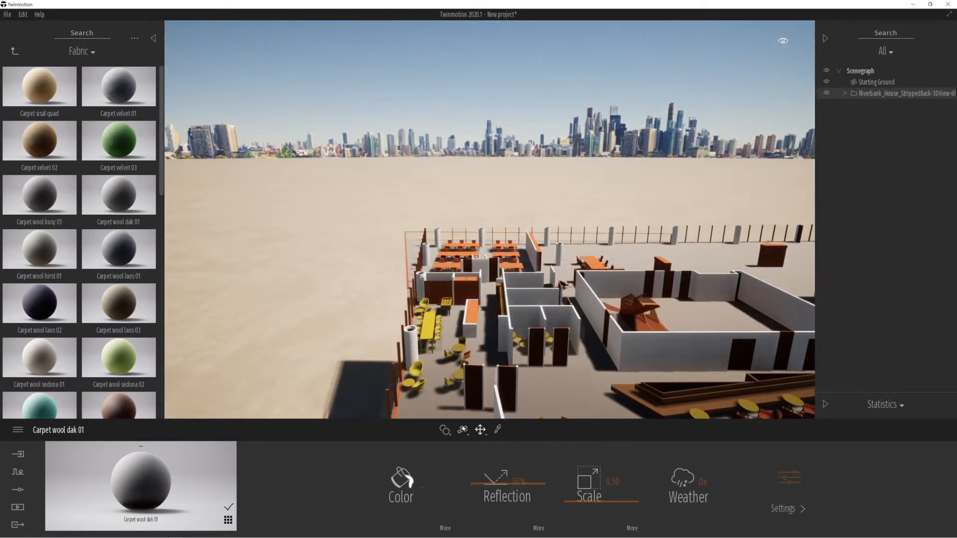
Step: Check the material application options and select a glazed system panel in the foreground of the floor model
{"action": "left_click", "coordinate": [444, 430]}
{"action": "left_click", "coordinate": [363, 389]}
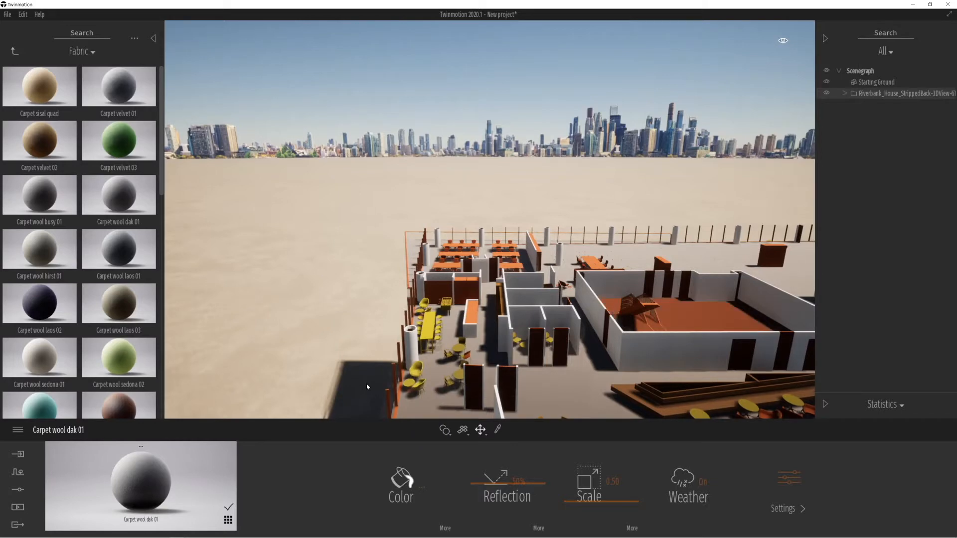
{"action": "left_click", "coordinate": [567, 394]}
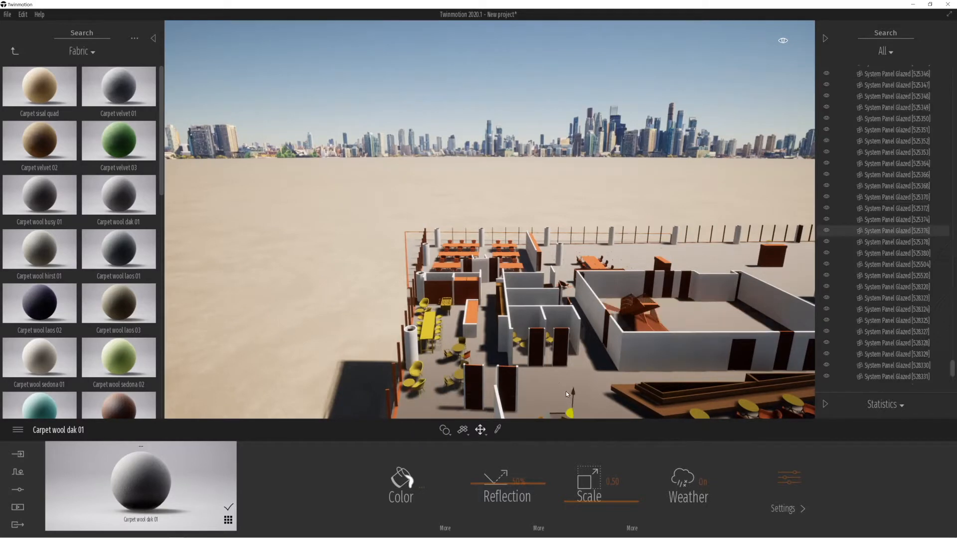
Step: Select the Floor Generic 1100mm slab in the model from a raised view over the office
{"action": "right_click_drag", "start_coordinate": [567, 394], "coordinate": [483, 313]}
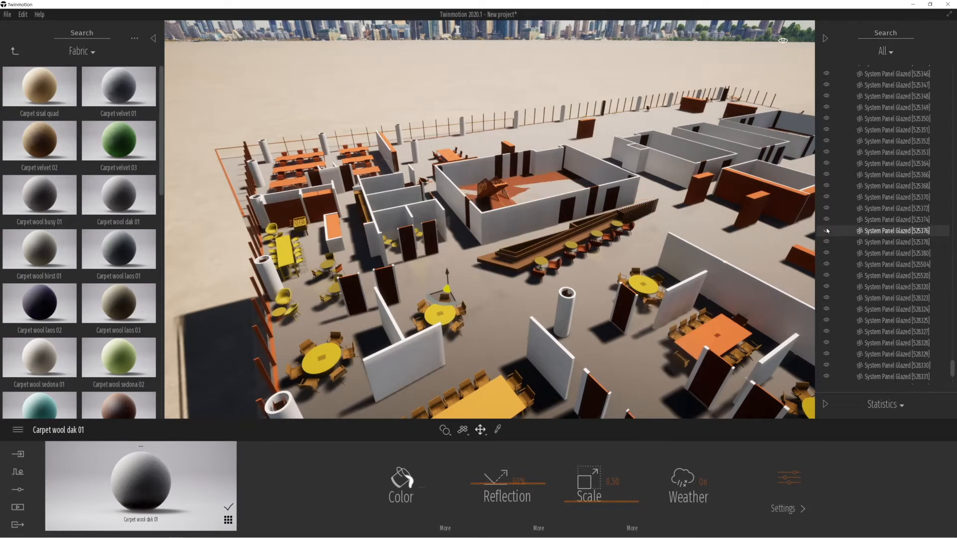
{"action": "left_click", "coordinate": [531, 294]}
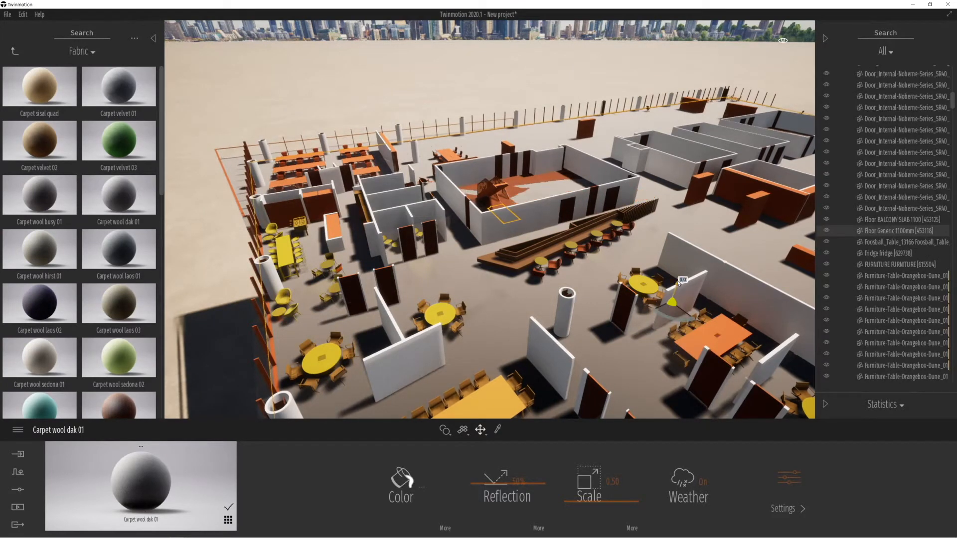
{"action": "left_click", "coordinate": [678, 213]}
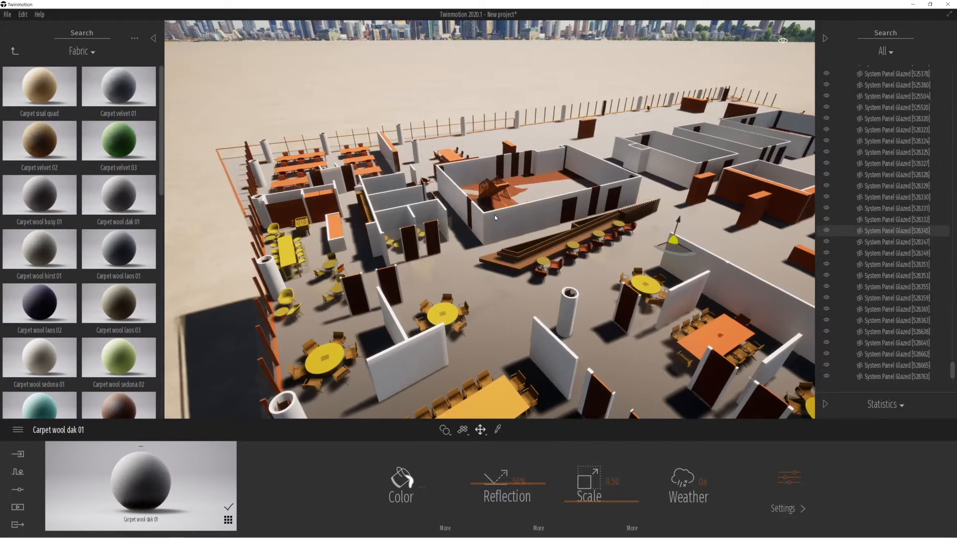
{"action": "key", "text": "a"}
{"action": "key", "text": "w"}
{"action": "right_click_drag", "start_coordinate": [534, 278], "coordinate": [540, 279]}
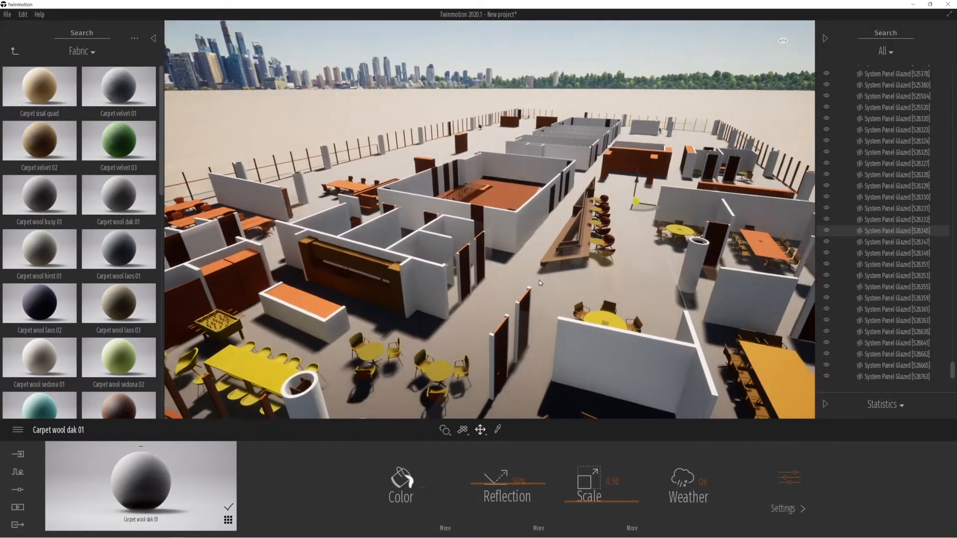
{"action": "left_click", "coordinate": [515, 262]}
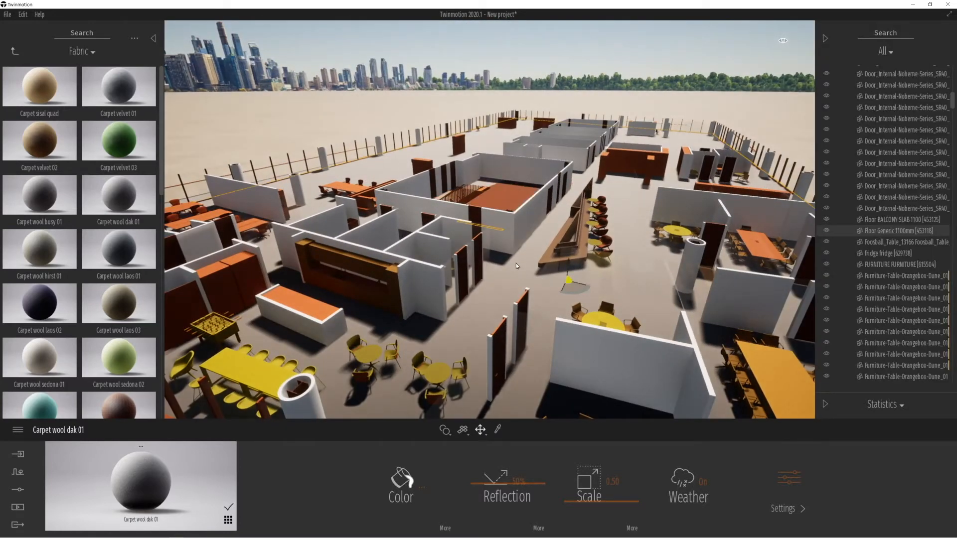
Step: Try to copy the floor slab upward to form a ceiling, and undo the attempt
{"action": "left_click_drag", "start_coordinate": [569, 263], "coordinate": [568, 262]}
{"action": "left_click", "coordinate": [566, 262]}
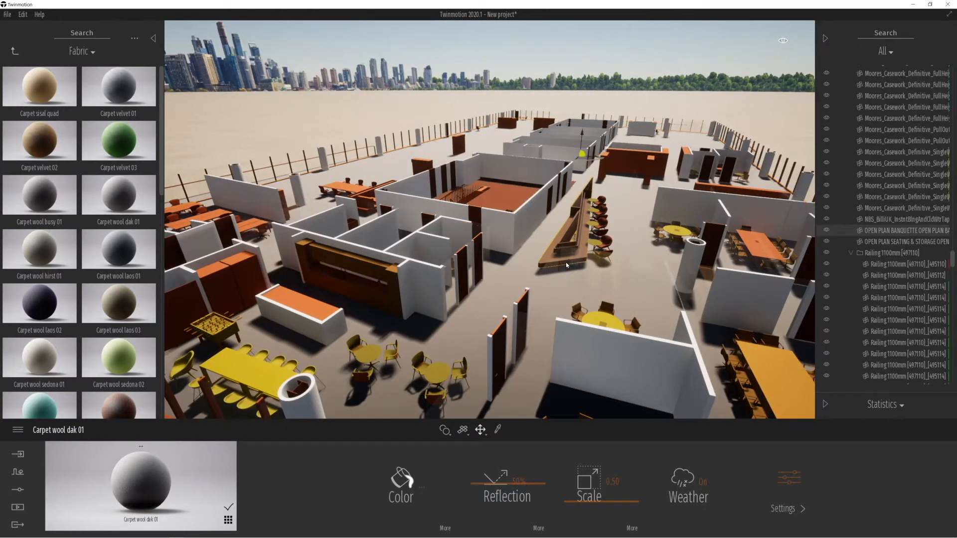
{"action": "left_click", "coordinate": [536, 234]}
{"action": "left_click_drag", "start_coordinate": [568, 264], "coordinate": [569, 235]}
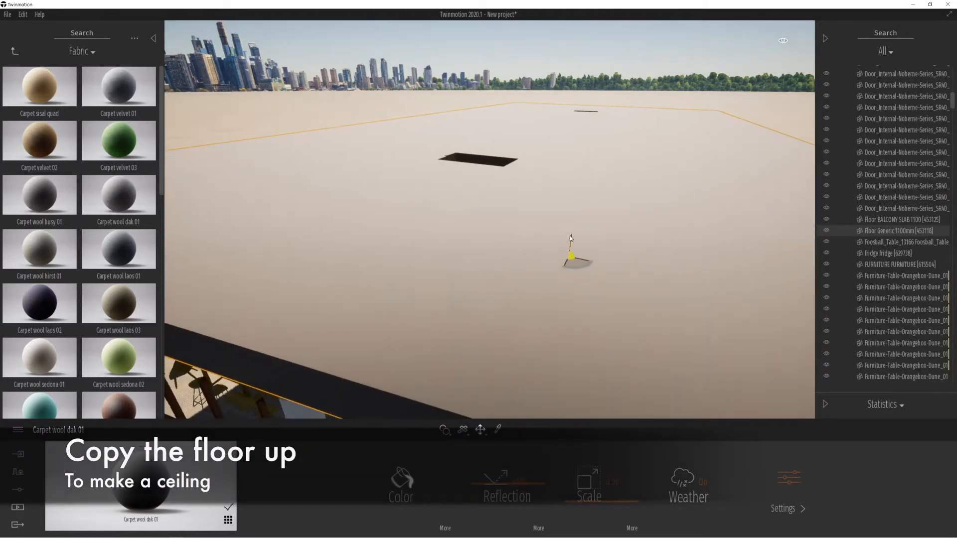
{"action": "key", "text": "ctrl+z"}
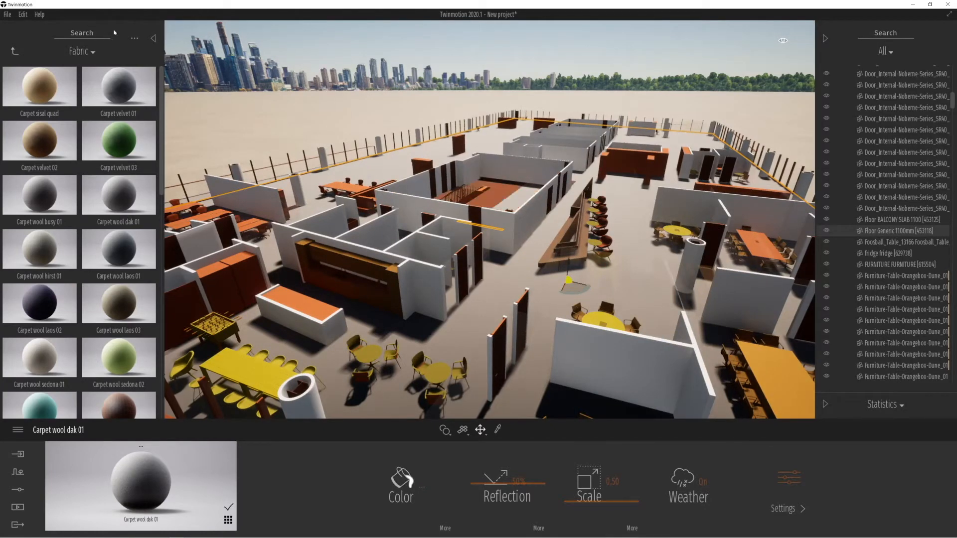
Step: Copy and paste the floor slab as an instance and raise it about 3 m to form a ceiling
{"action": "left_click", "coordinate": [22, 14]}
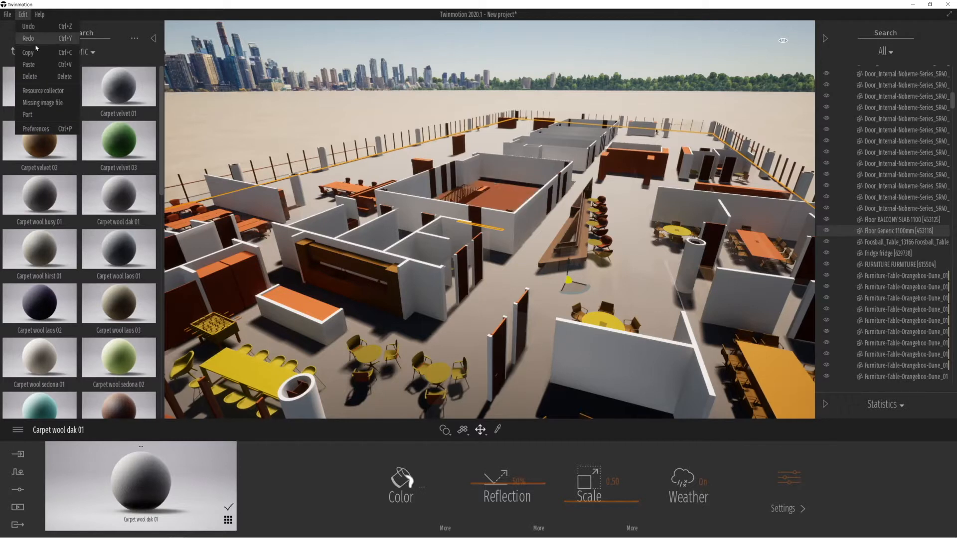
{"action": "left_click", "coordinate": [29, 29]}
{"action": "left_click", "coordinate": [21, 14]}
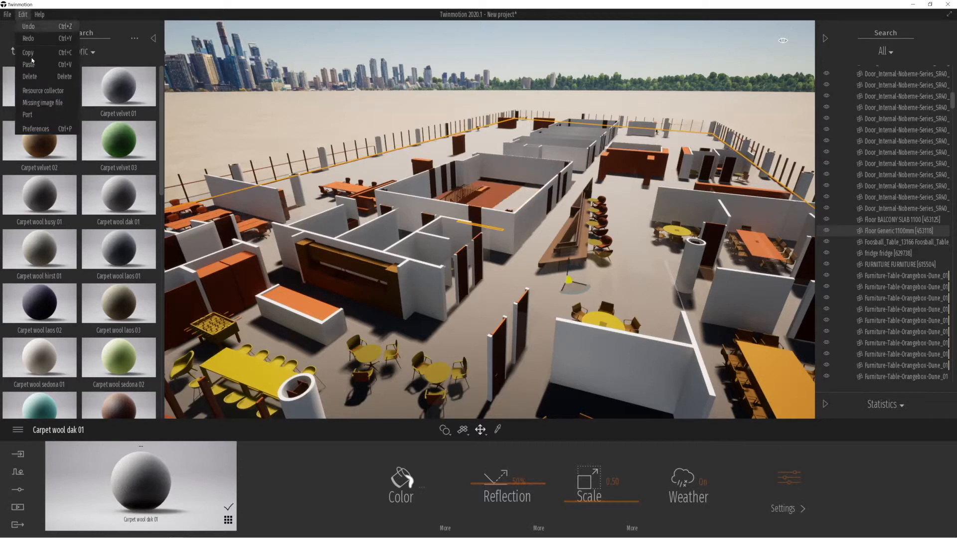
{"action": "left_click", "coordinate": [30, 65]}
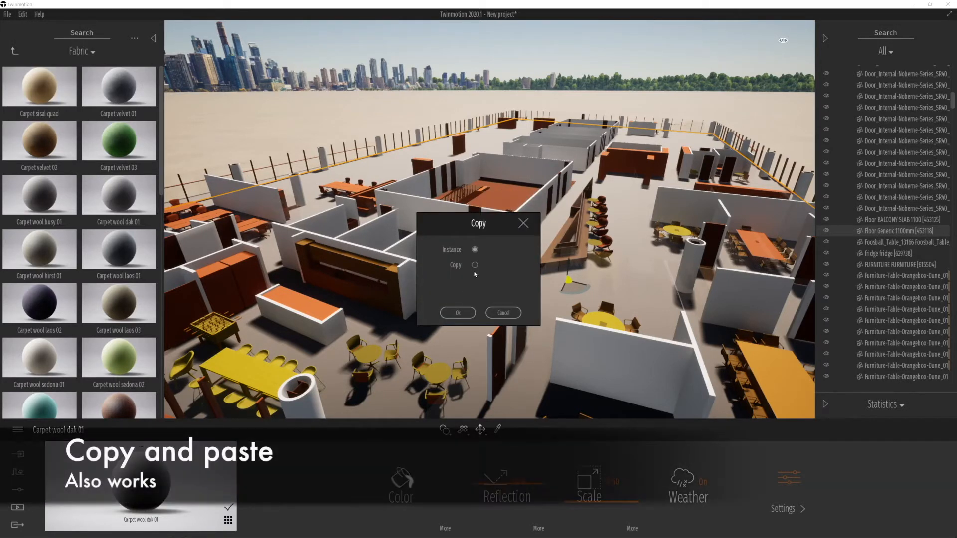
{"action": "left_click", "coordinate": [473, 313]}
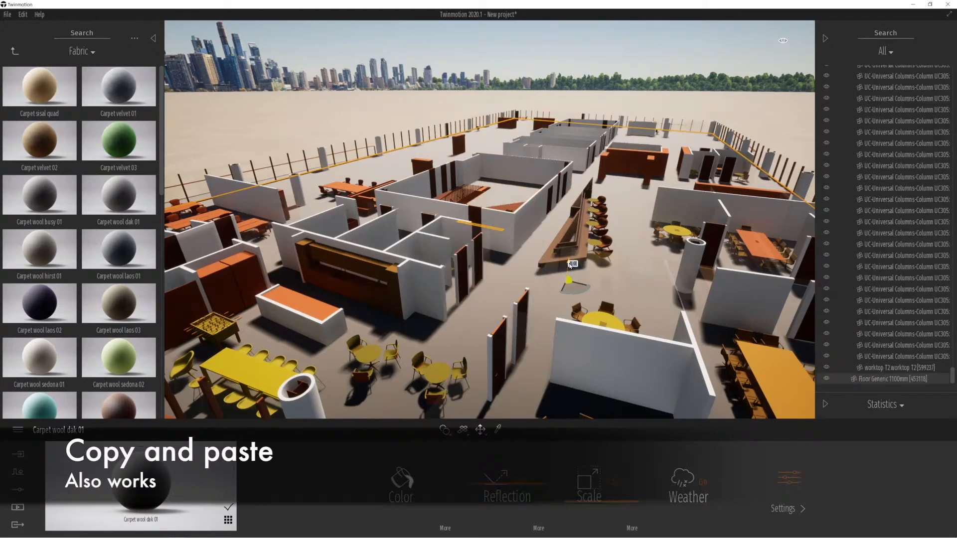
{"action": "left_click_drag", "start_coordinate": [568, 261], "coordinate": [565, 241]}
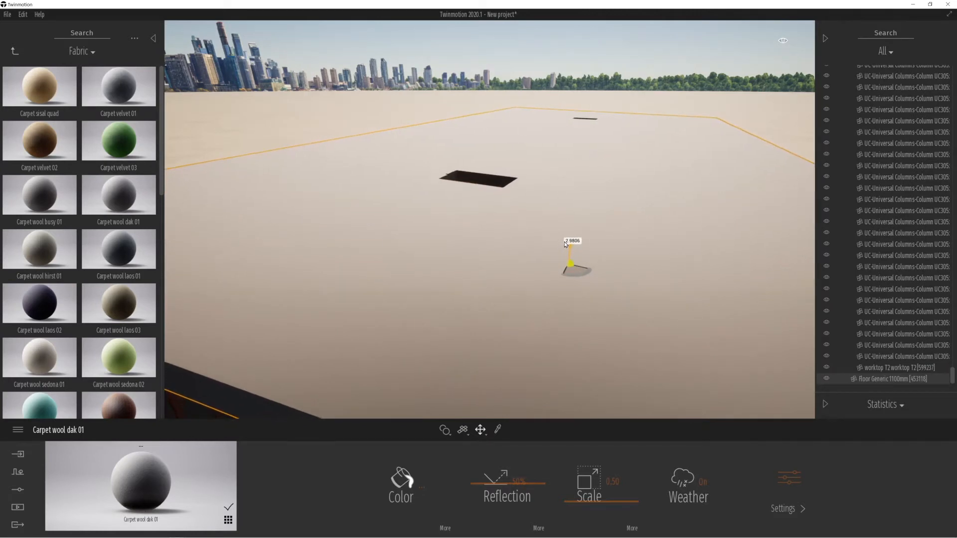
Step: Rename the raised floor slab instance as CEILING
{"action": "right_click", "coordinate": [867, 380]}
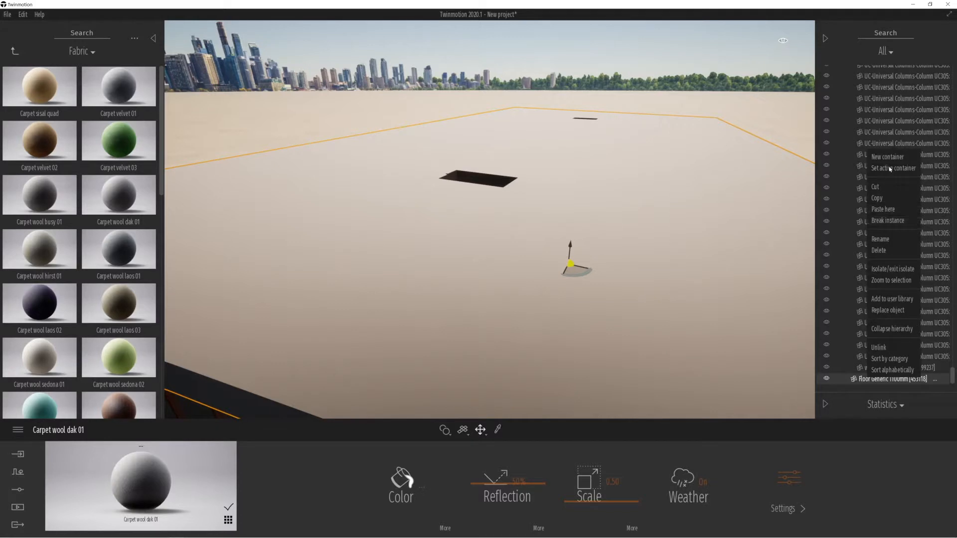
{"action": "left_click", "coordinate": [882, 241]}
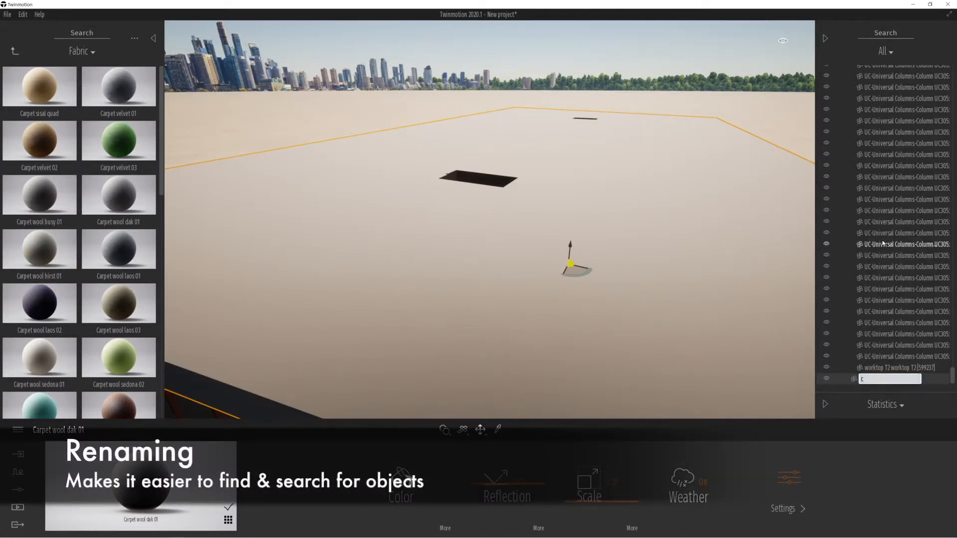
{"action": "type", "text": "cEILING"}
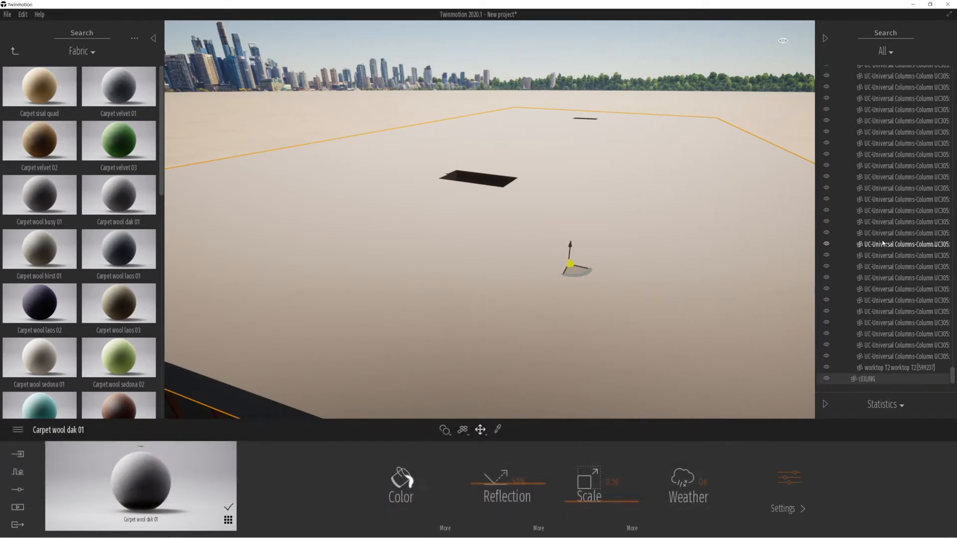
{"action": "right_click", "coordinate": [862, 378]}
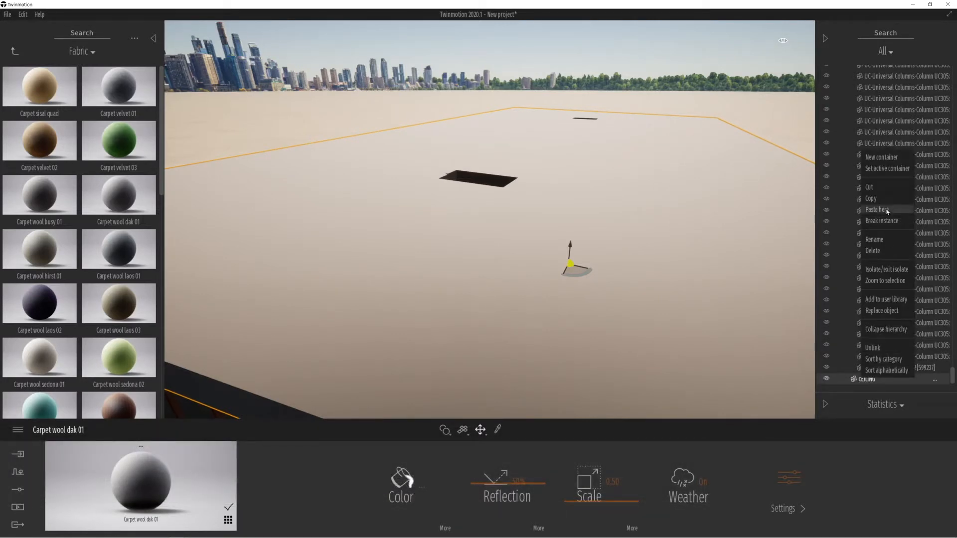
{"action": "left_click", "coordinate": [878, 240]}
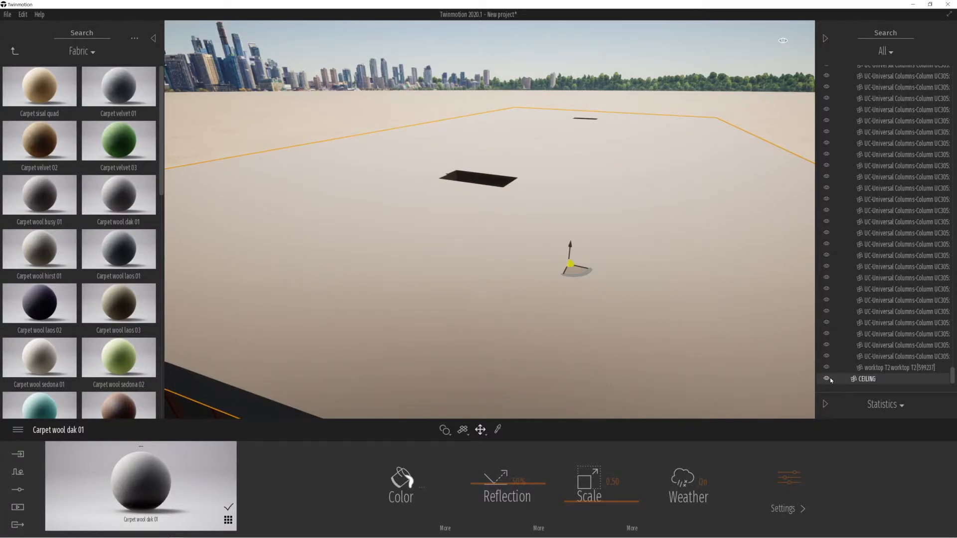
Step: Check the ceiling by toggling its visibility and viewing it from inside the break-out area
{"action": "left_click", "coordinate": [826, 380]}
{"action": "left_click", "coordinate": [826, 379]}
{"action": "key", "text": "q"}
{"action": "key", "text": "w"}
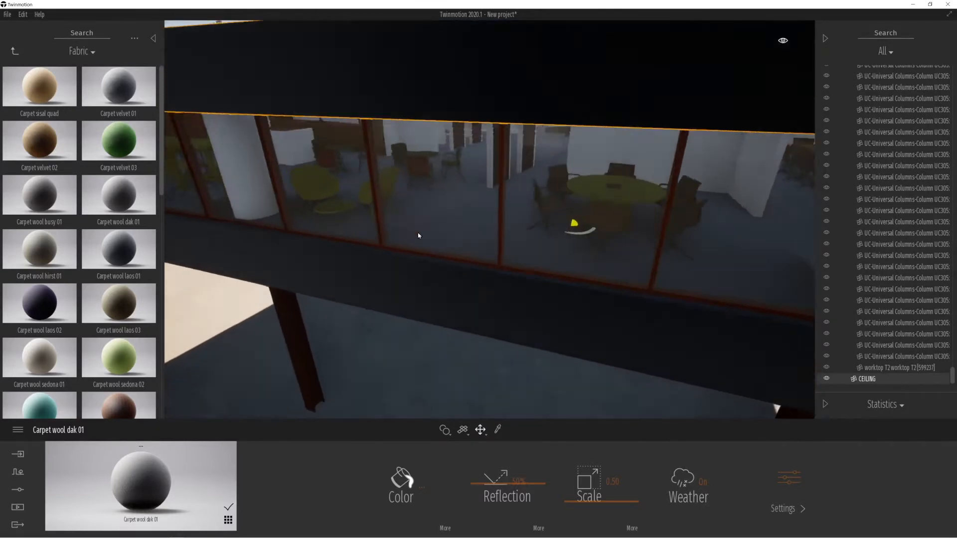
{"action": "key", "text": "w"}
{"action": "right_click_drag", "start_coordinate": [419, 235], "coordinate": [443, 191]}
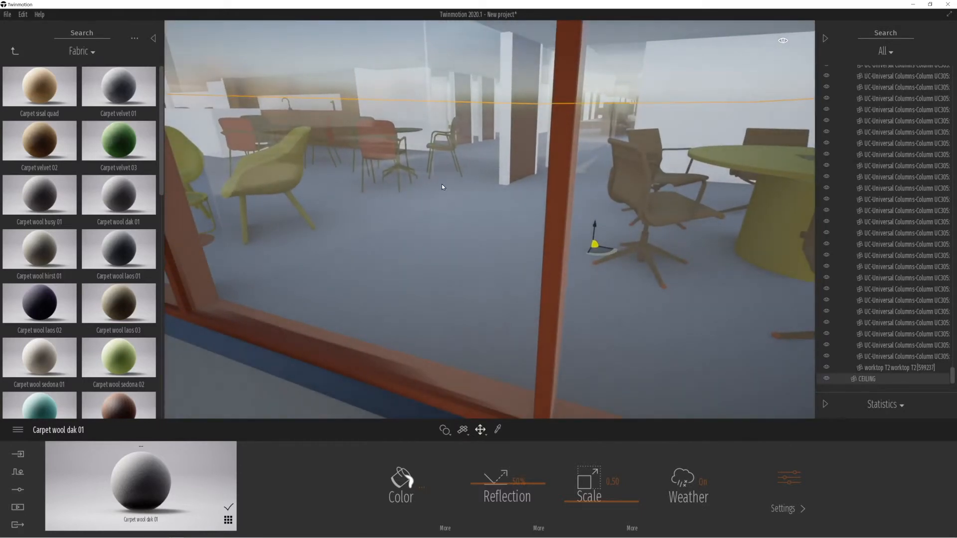
{"action": "key", "text": "w"}
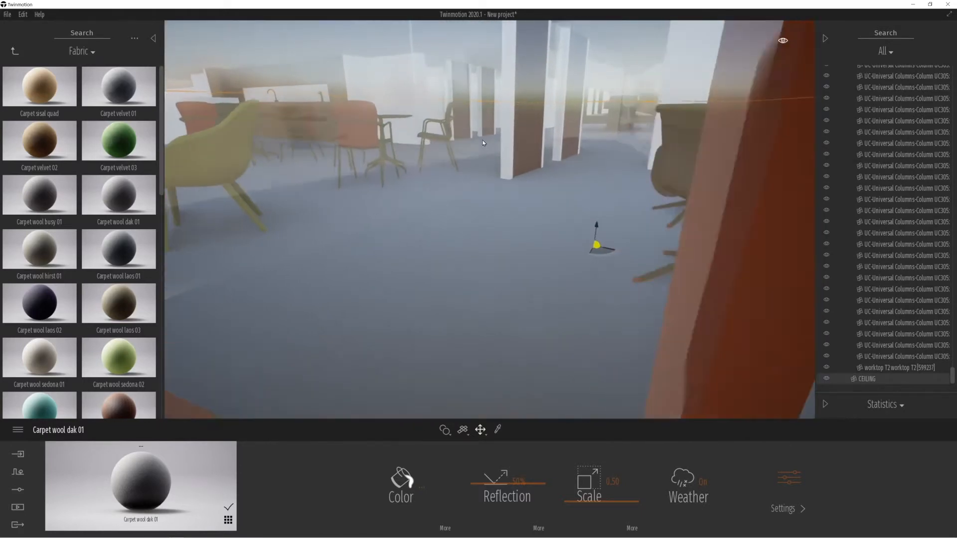
{"action": "key", "text": "w"}
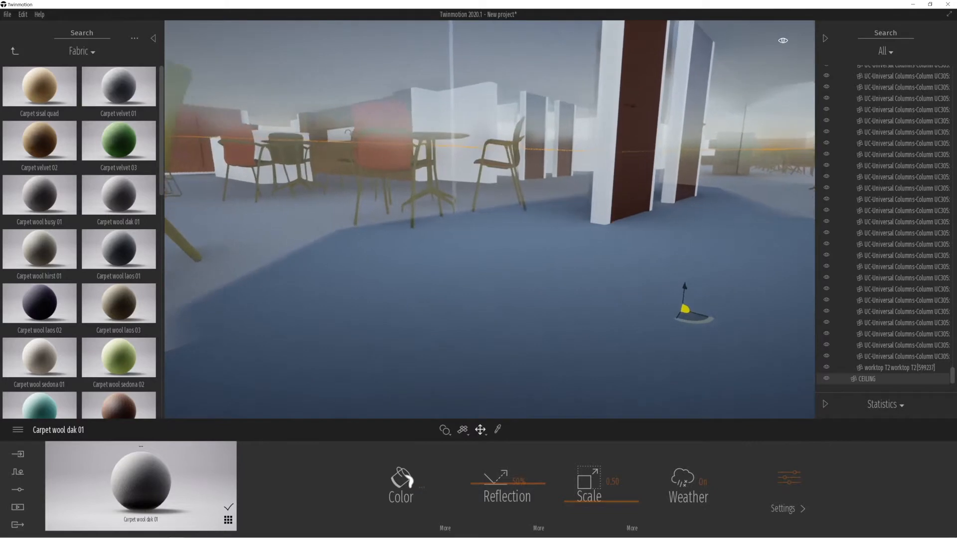
{"action": "right_click_drag", "start_coordinate": [510, 159], "coordinate": [435, 195]}
{"action": "key", "text": "e"}
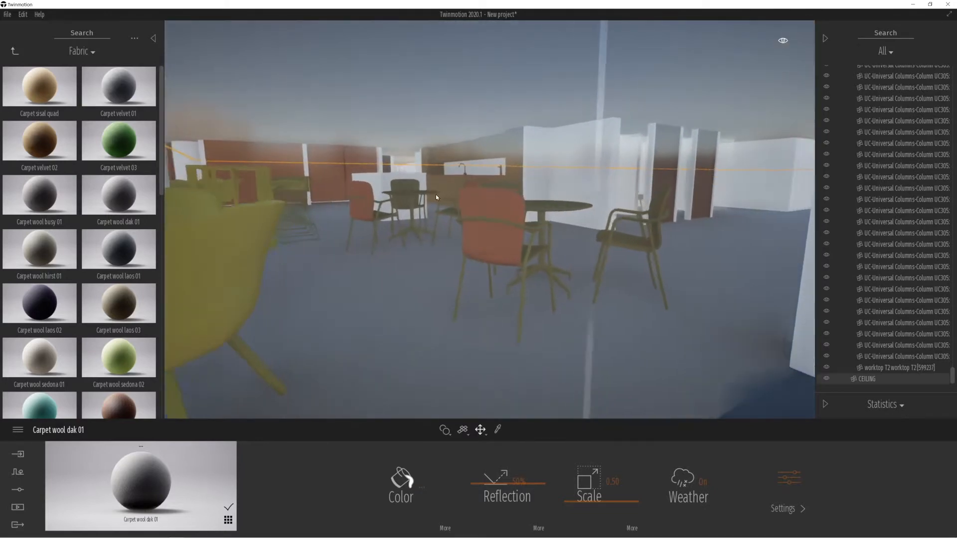
{"action": "key", "text": "w"}
{"action": "right_click_drag", "start_coordinate": [503, 185], "coordinate": [369, 189]}
{"action": "key", "text": "d"}
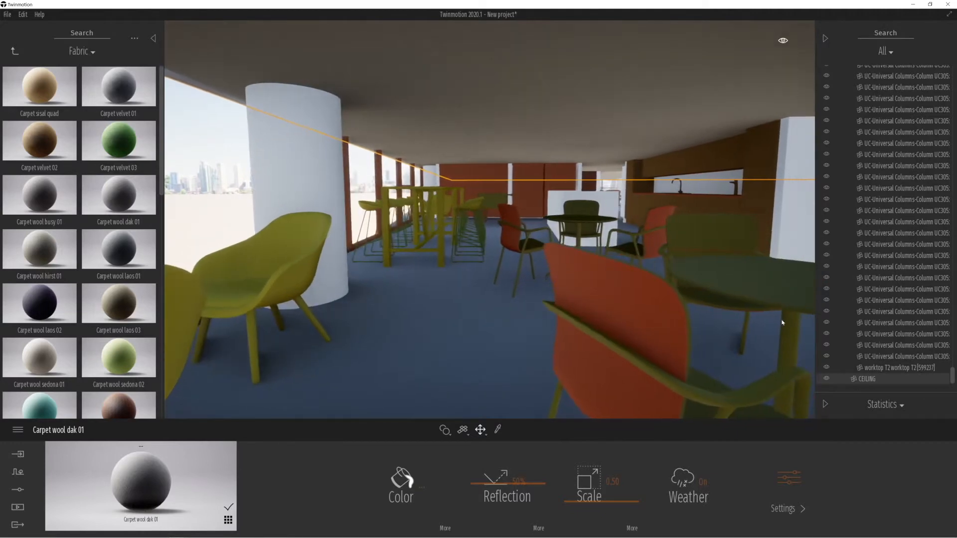
{"action": "left_click", "coordinate": [827, 379]}
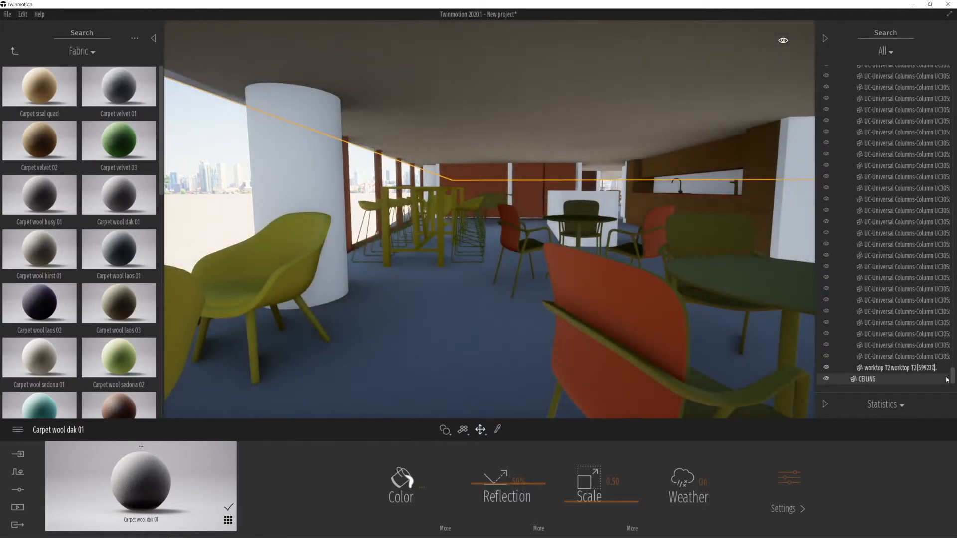
Step: Try out different heights for the ceiling with Transform and set its Z position to 3.4 m
{"action": "left_click", "coordinate": [902, 405]}
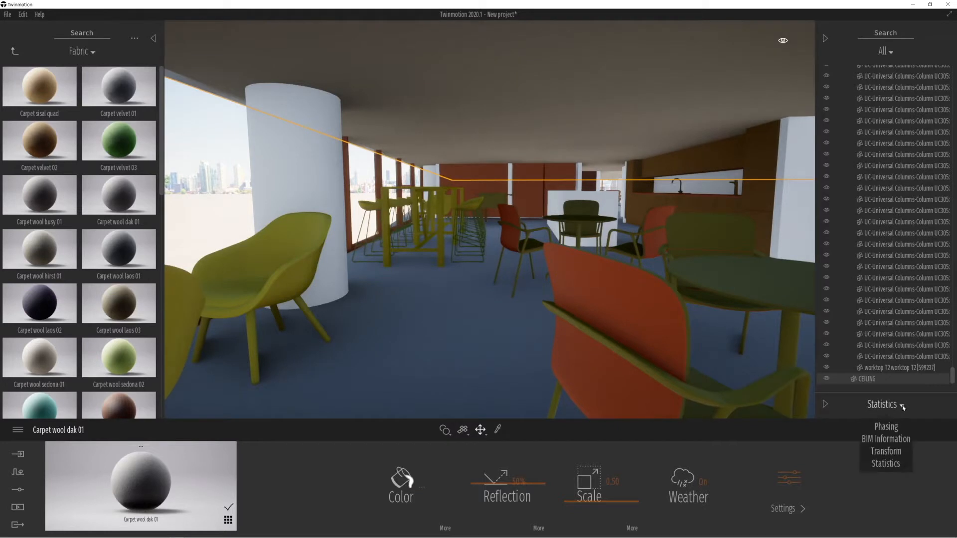
{"action": "left_click", "coordinate": [886, 451]}
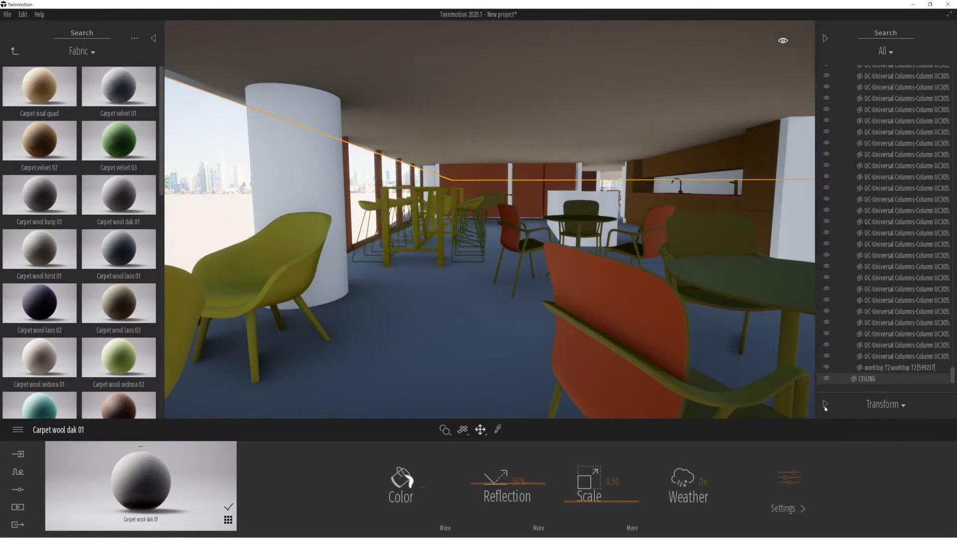
{"action": "left_click", "coordinate": [826, 404]}
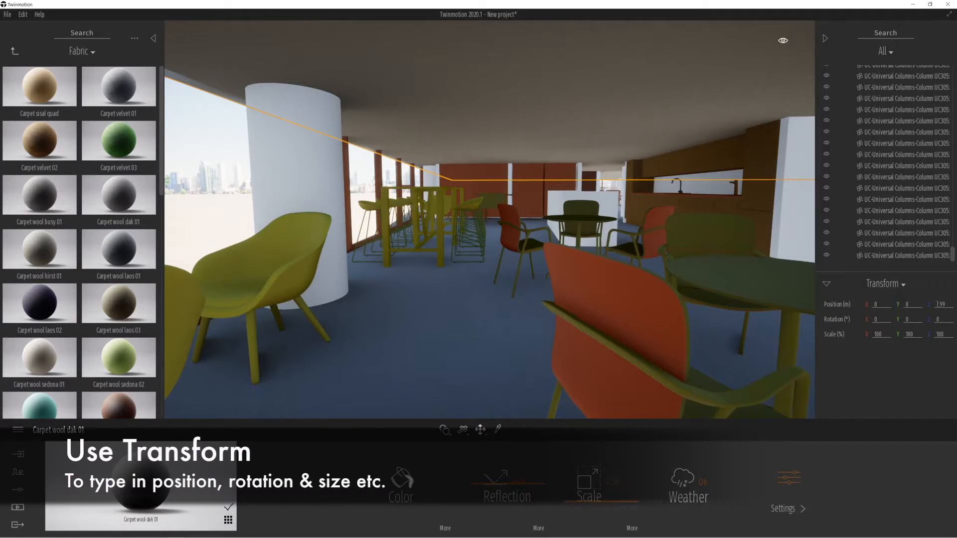
{"action": "type", "text": "3"}
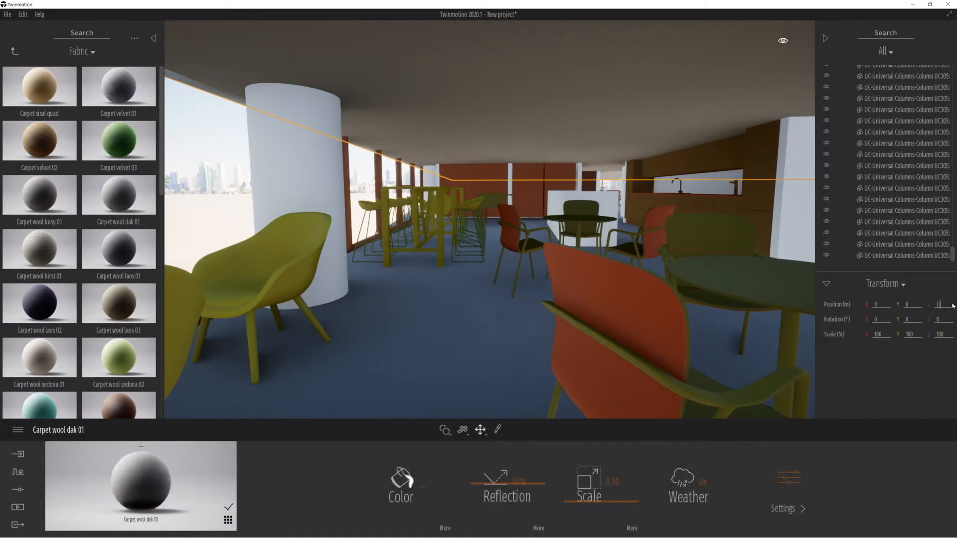
{"action": "key", "text": "Return"}
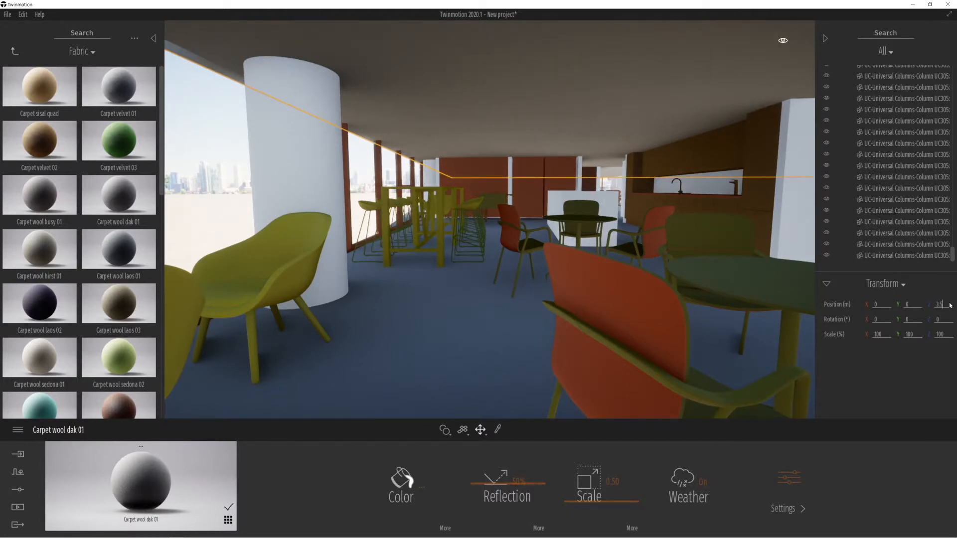
{"action": "key", "text": "Return"}
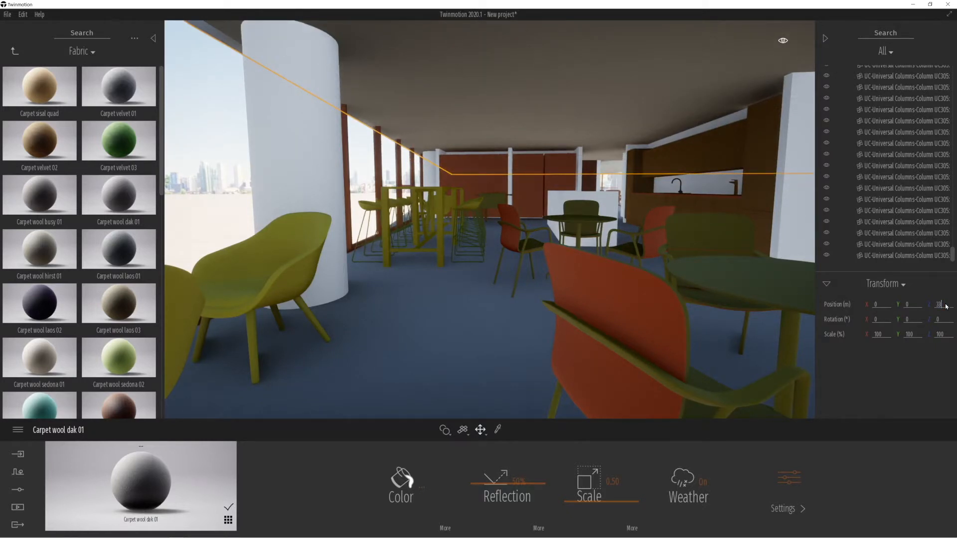
{"action": "key", "text": "Return"}
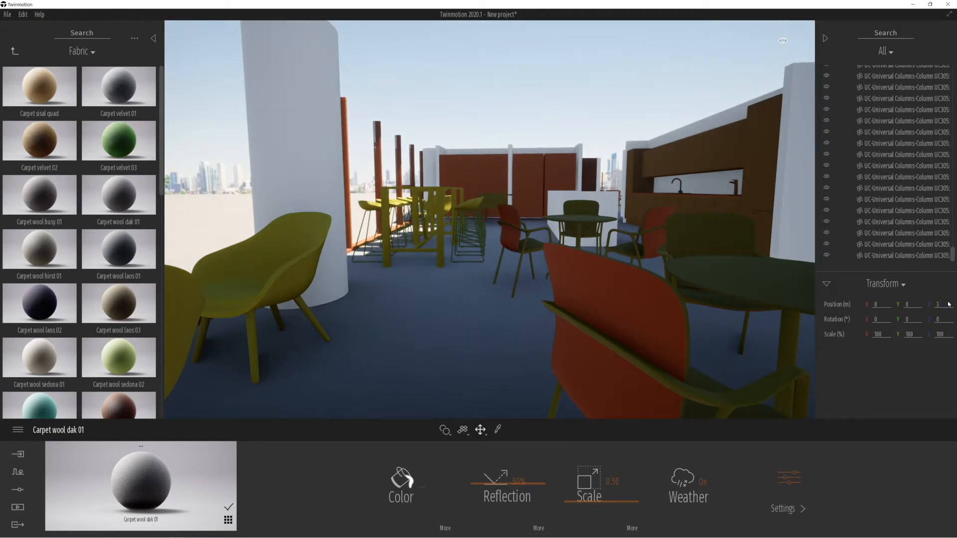
{"action": "key", "text": "Return"}
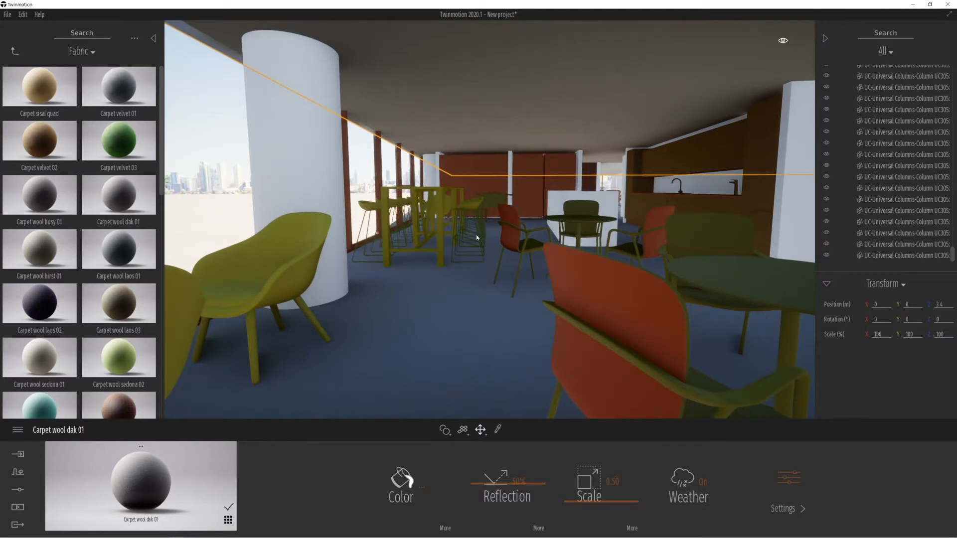
Step: Apply the NW 60x60 ceiling material from the library to the ceiling and set its scale to 3.66
{"action": "left_click", "coordinate": [19, 51]}
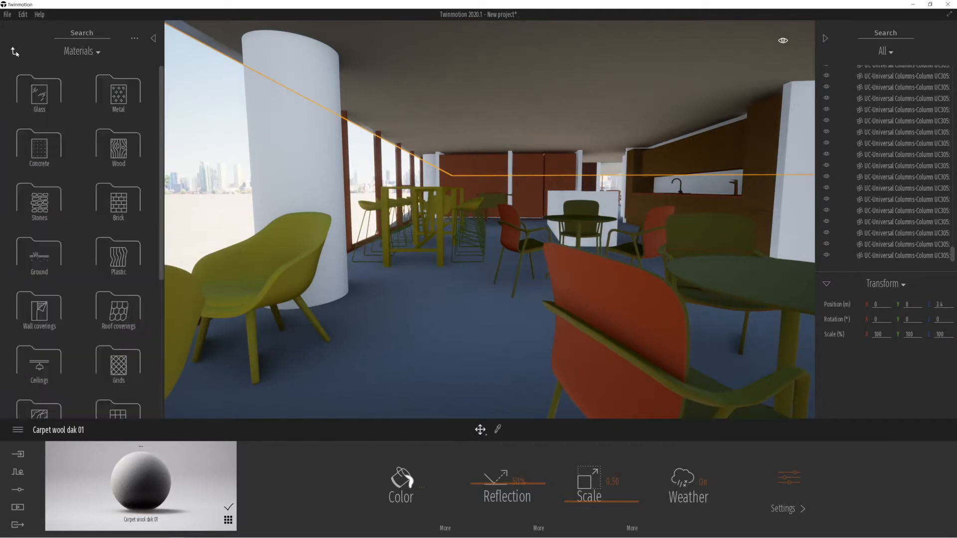
{"action": "left_click", "coordinate": [31, 372]}
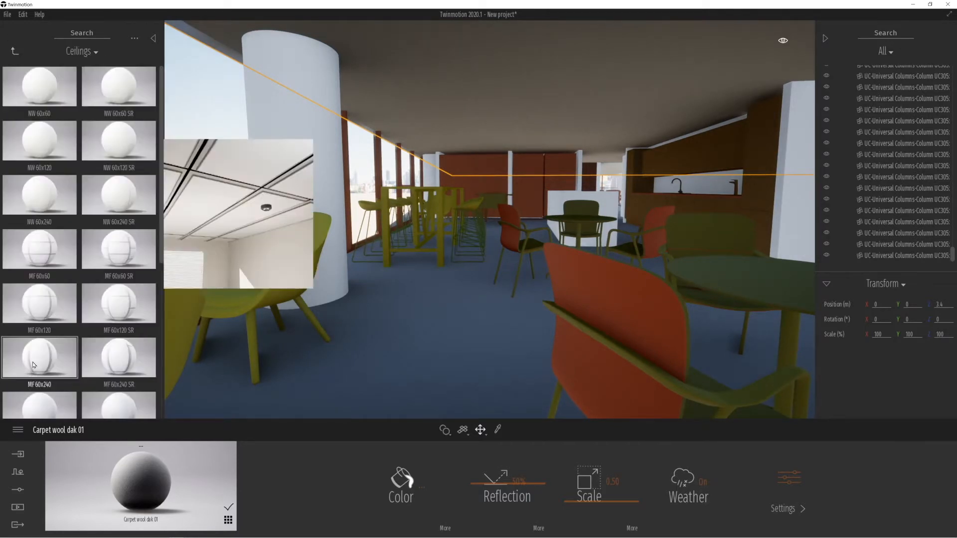
{"action": "left_click_drag", "start_coordinate": [113, 107], "coordinate": [469, 115]}
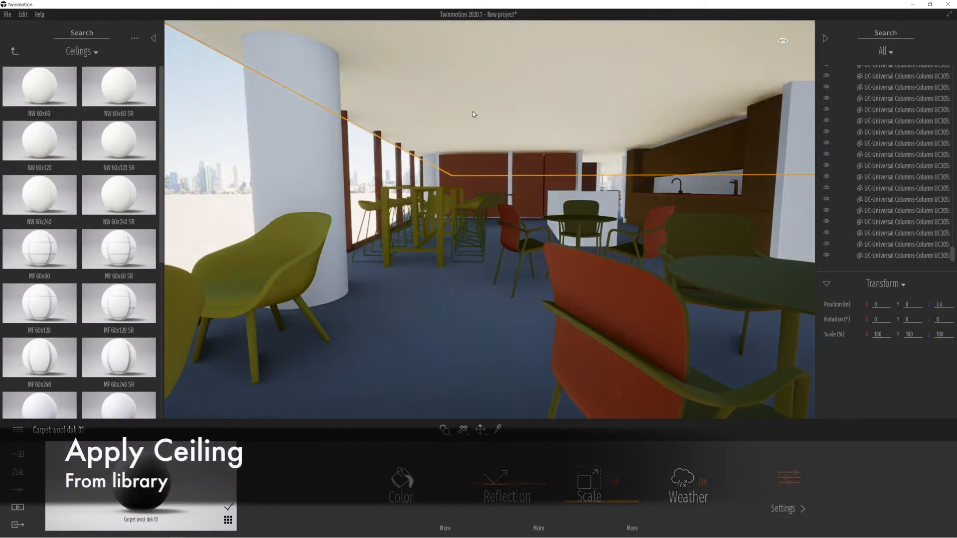
{"action": "left_click_drag", "start_coordinate": [567, 508], "coordinate": [566, 473]}
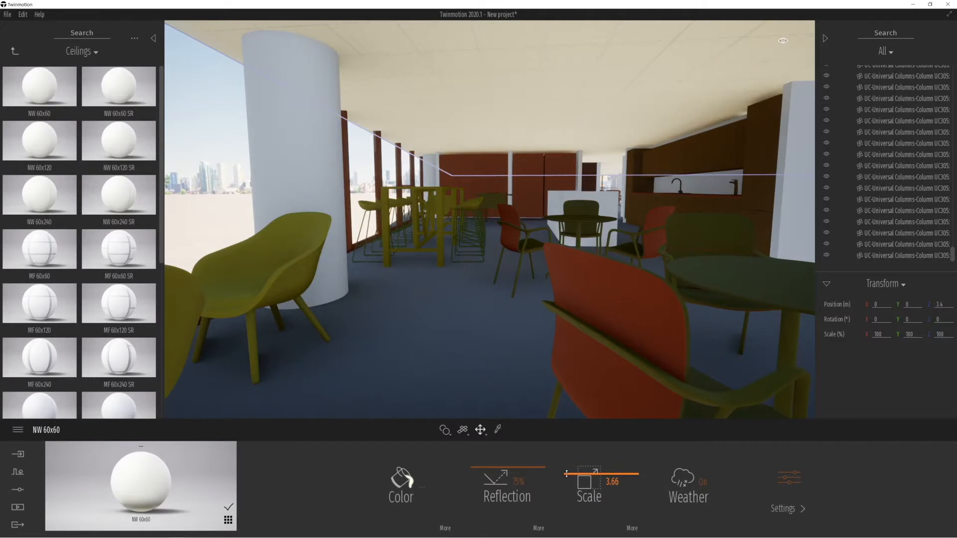
{"action": "right_click_drag", "start_coordinate": [464, 305], "coordinate": [447, 314]}
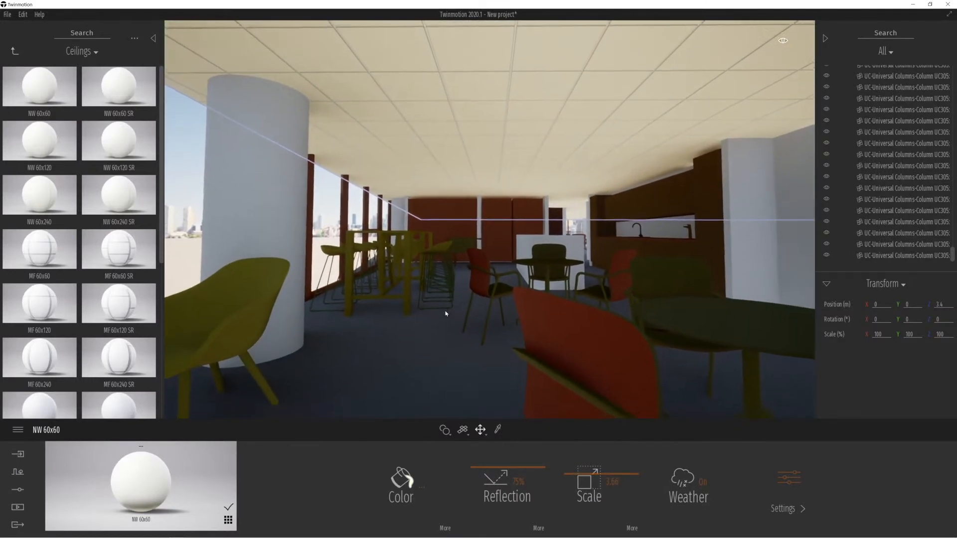
Step: Open the Metal category of the material library
{"action": "left_click", "coordinate": [15, 50]}
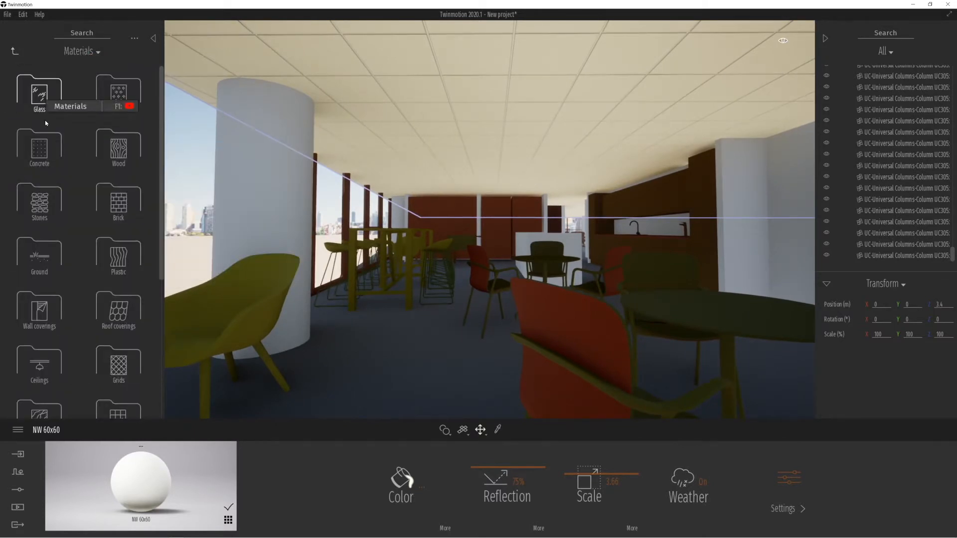
{"action": "left_click", "coordinate": [120, 94]}
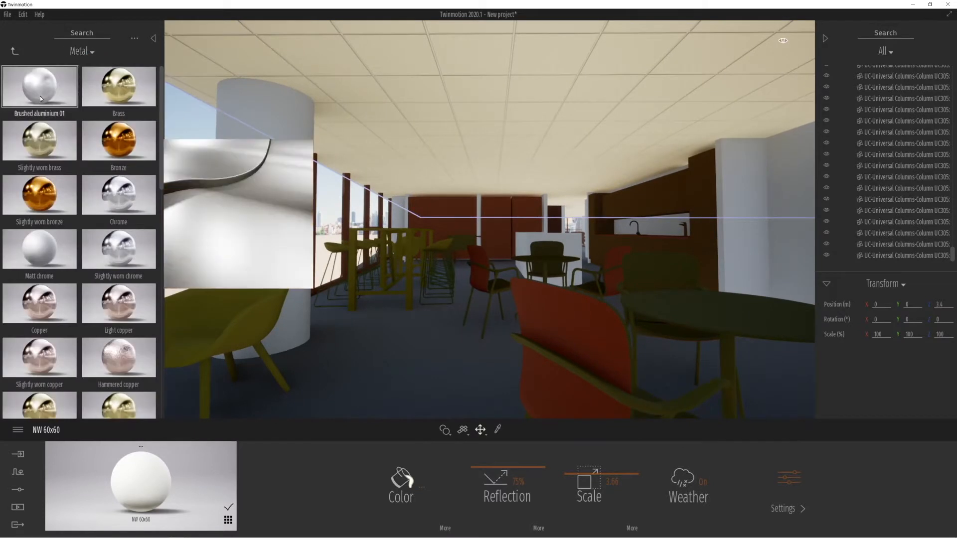
{"action": "mouse_move", "coordinate": [121, 212]}
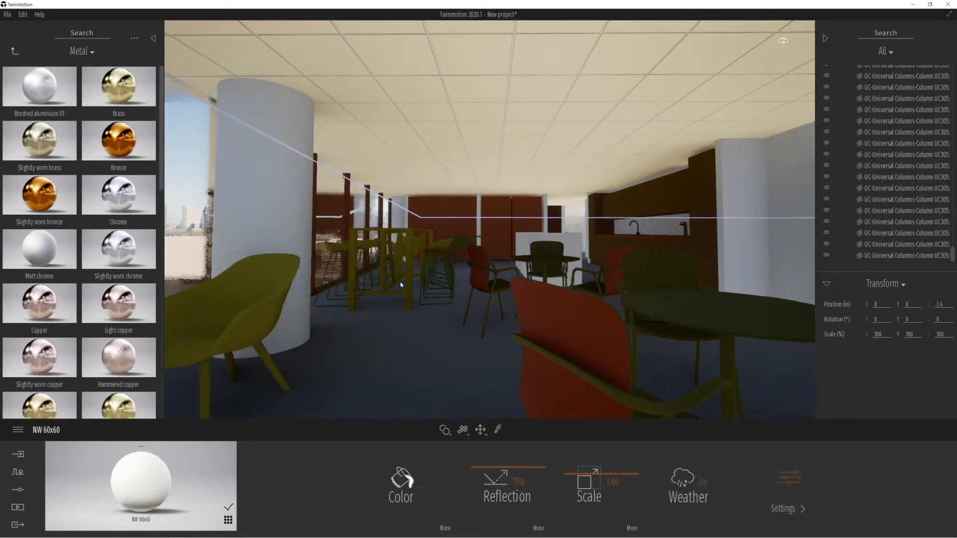
{"action": "left_click_drag", "start_coordinate": [424, 305], "coordinate": [419, 303]}
{"action": "key", "text": "ctrl+z"}
{"action": "key", "text": "ctrl+y"}
{"action": "key", "text": "ctrl+z"}
Step: Apply Chrome to the bar stool legs and chair frames, and Matt chrome to the round tables' tops and pedestals
{"action": "left_click_drag", "start_coordinate": [423, 268], "coordinate": [424, 268]}
{"action": "left_click_drag", "start_coordinate": [119, 195], "coordinate": [490, 304]}
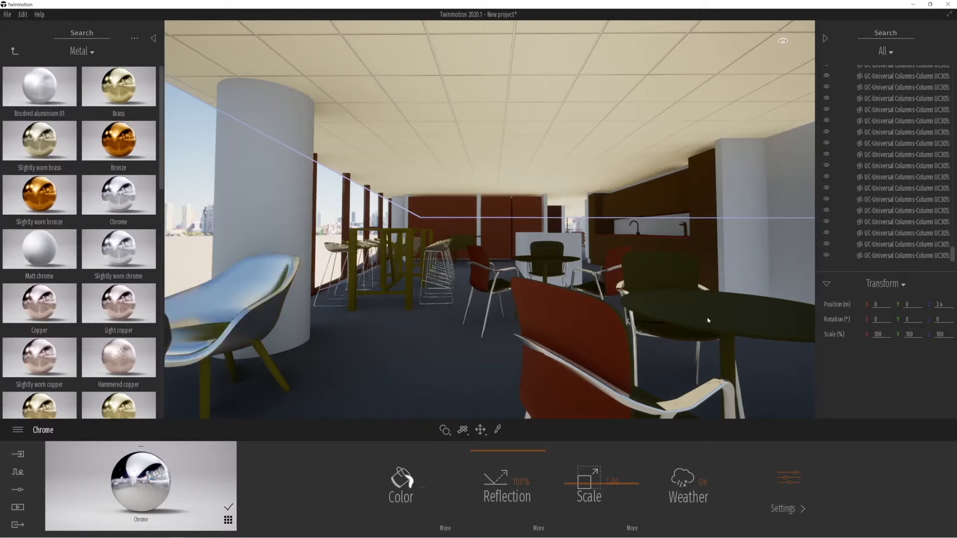
{"action": "left_click_drag", "start_coordinate": [708, 321], "coordinate": [708, 321]}
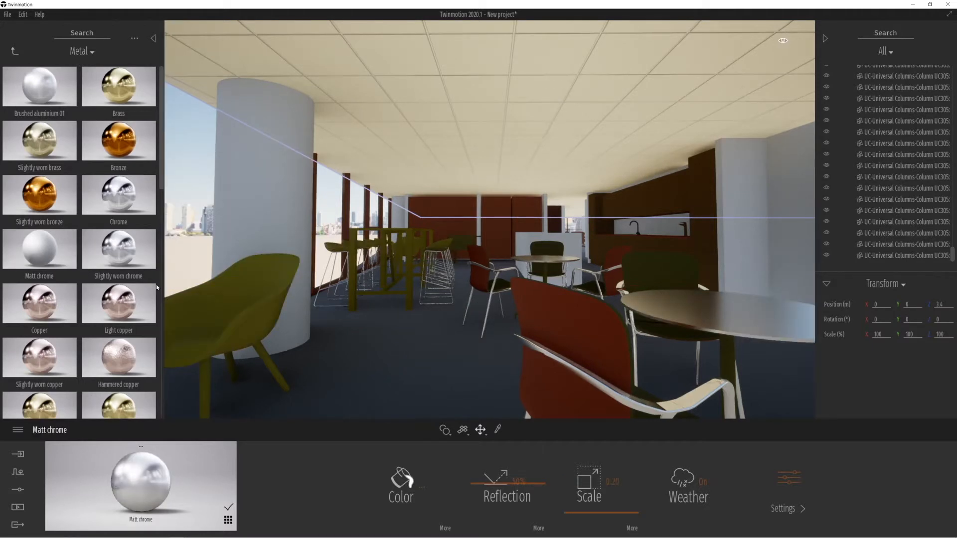
{"action": "left_click_drag", "start_coordinate": [689, 364], "coordinate": [730, 365]}
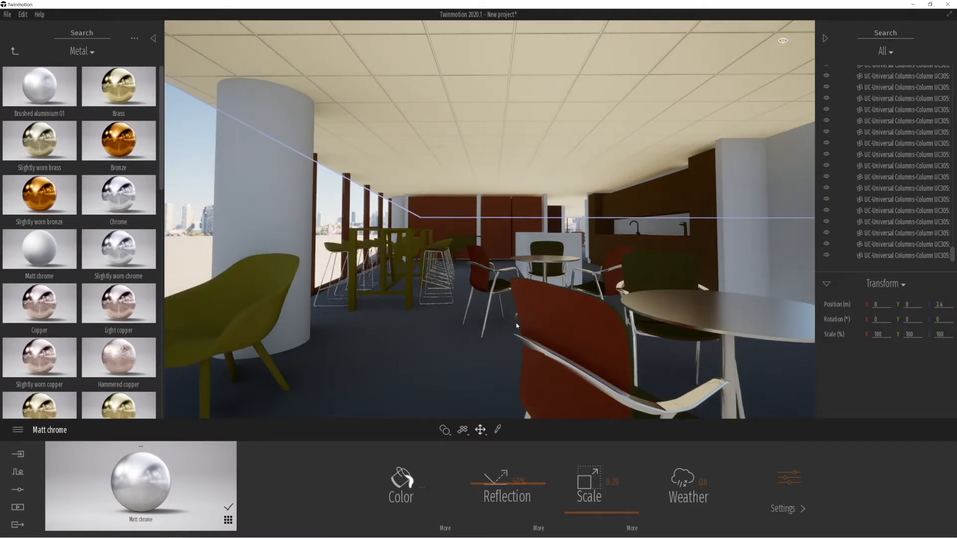
Step: Apply the Redcedar 07 G wood material to the lounge chair legs and the high table
{"action": "key", "text": "a"}
{"action": "key", "text": "a"}
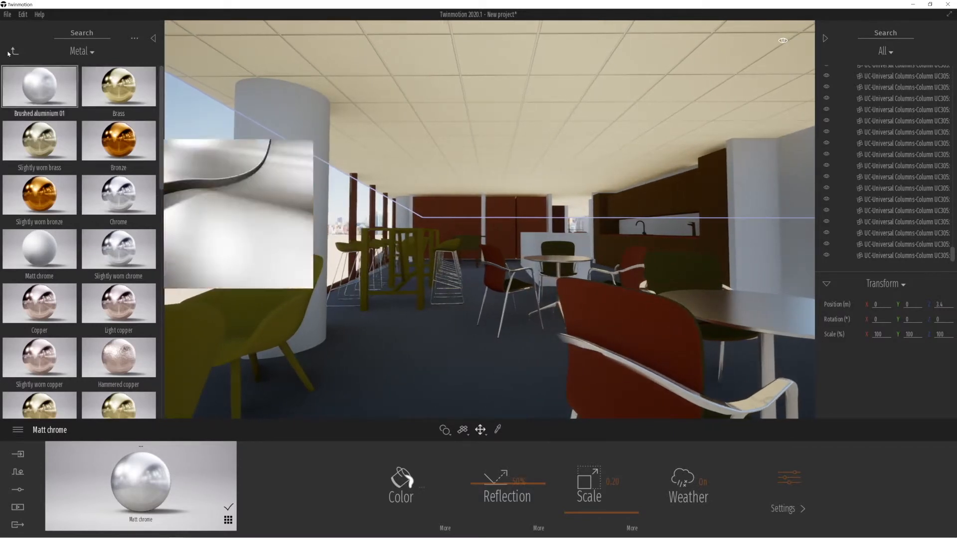
{"action": "left_click", "coordinate": [14, 52]}
{"action": "left_click", "coordinate": [121, 155]}
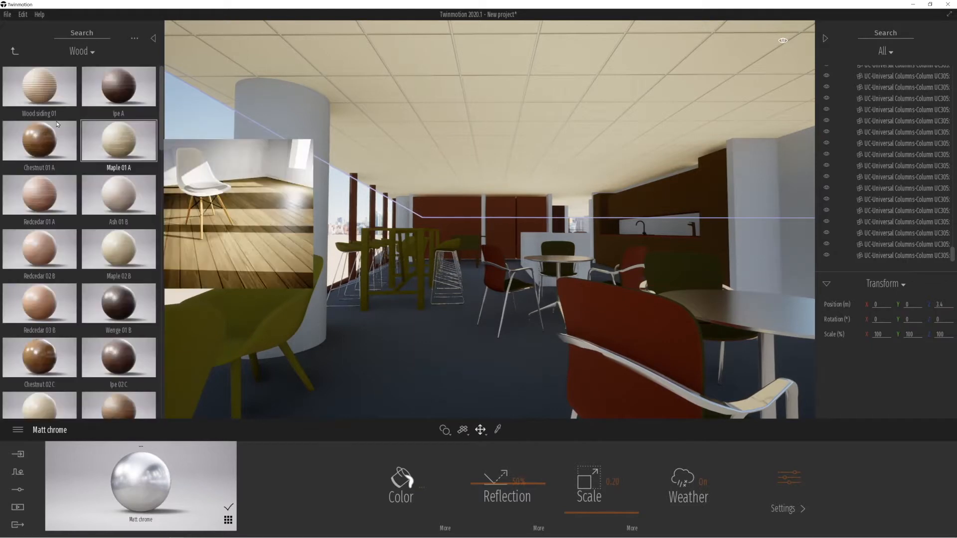
{"action": "scroll", "coordinate": [157, 260], "scroll_direction": "down", "scroll_amount": 3}
{"action": "scroll", "coordinate": [158, 259], "scroll_direction": "down", "scroll_amount": 15}
{"action": "scroll", "coordinate": [152, 344], "scroll_direction": "up", "scroll_amount": 1}
{"action": "mouse_move", "coordinate": [97, 225]}
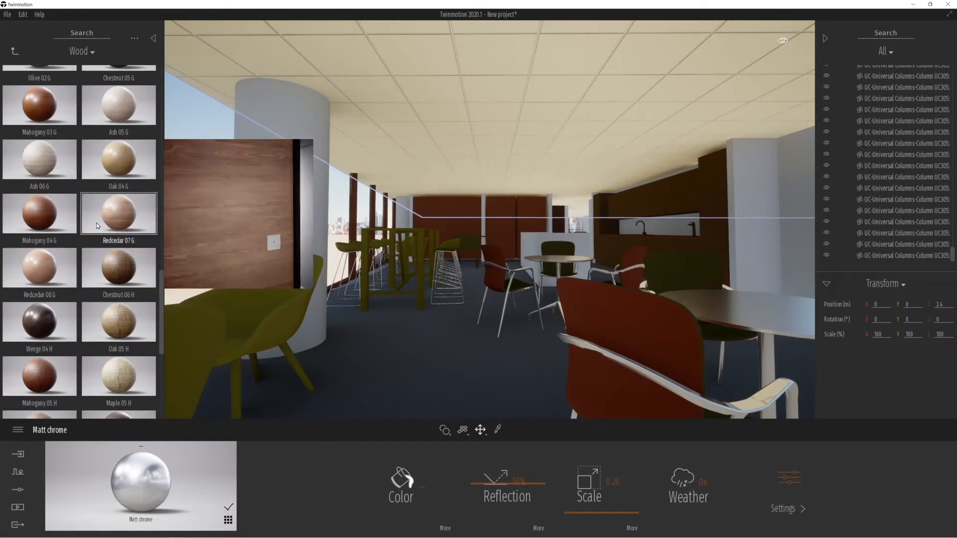
{"action": "left_click_drag", "start_coordinate": [286, 361], "coordinate": [294, 355]}
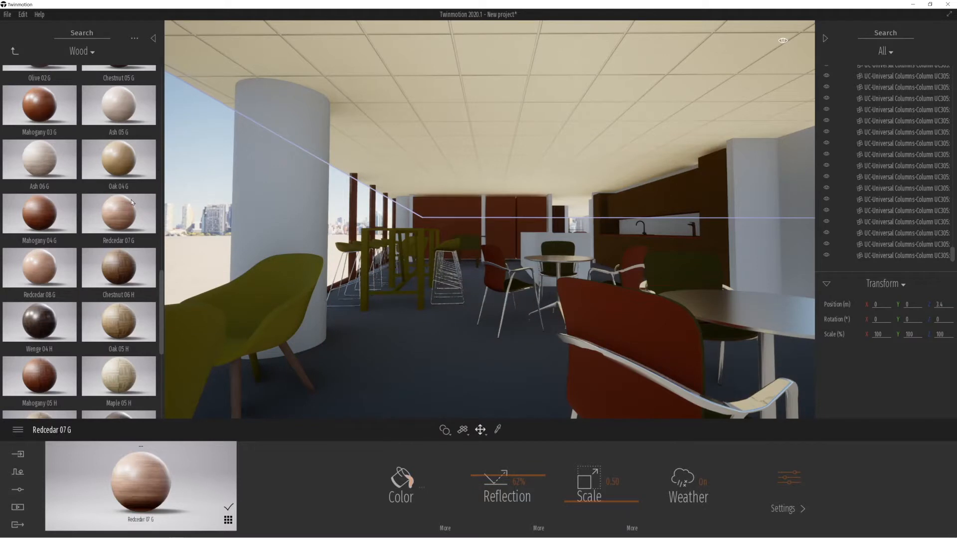
{"action": "left_click_drag", "start_coordinate": [132, 202], "coordinate": [269, 279]}
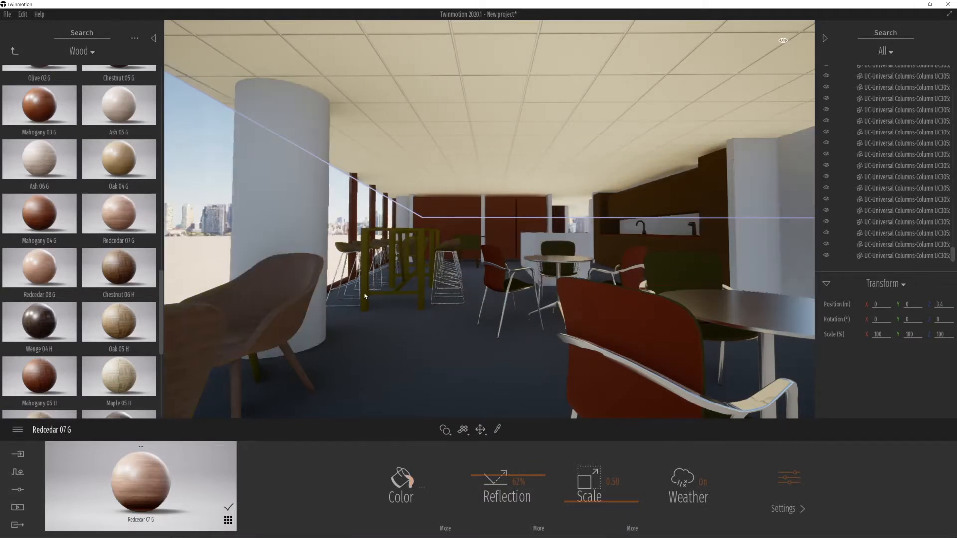
{"action": "left_click_drag", "start_coordinate": [365, 296], "coordinate": [364, 296]}
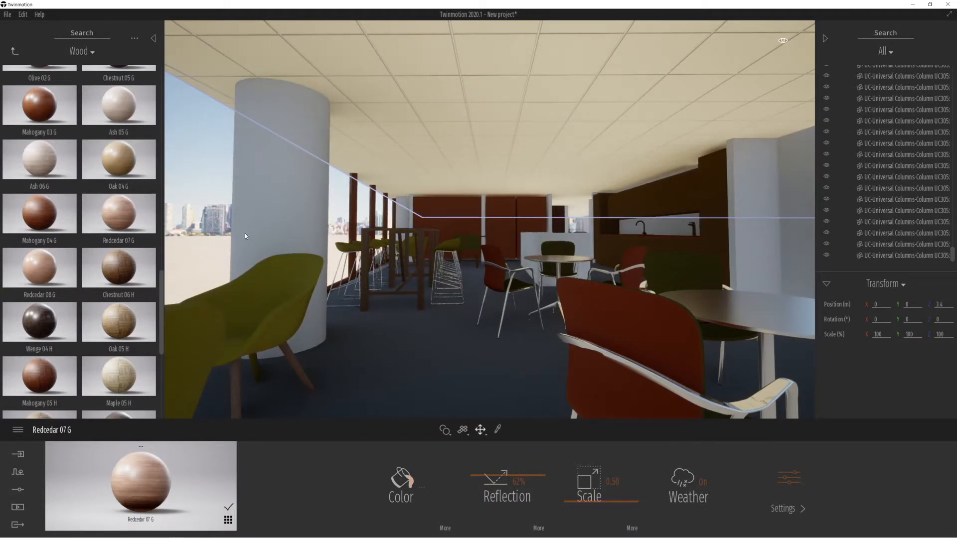
Step: Apply Redcedar 08 G wood to the interior doors and Slightly worn chrome to their handles
{"action": "right_click_drag", "start_coordinate": [365, 296], "coordinate": [497, 291]}
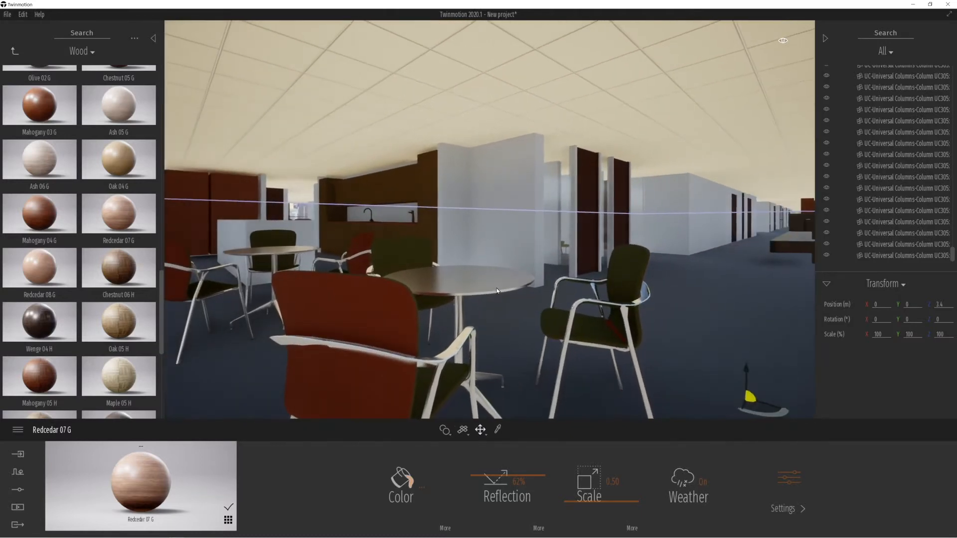
{"action": "left_click_drag", "start_coordinate": [149, 251], "coordinate": [592, 197]}
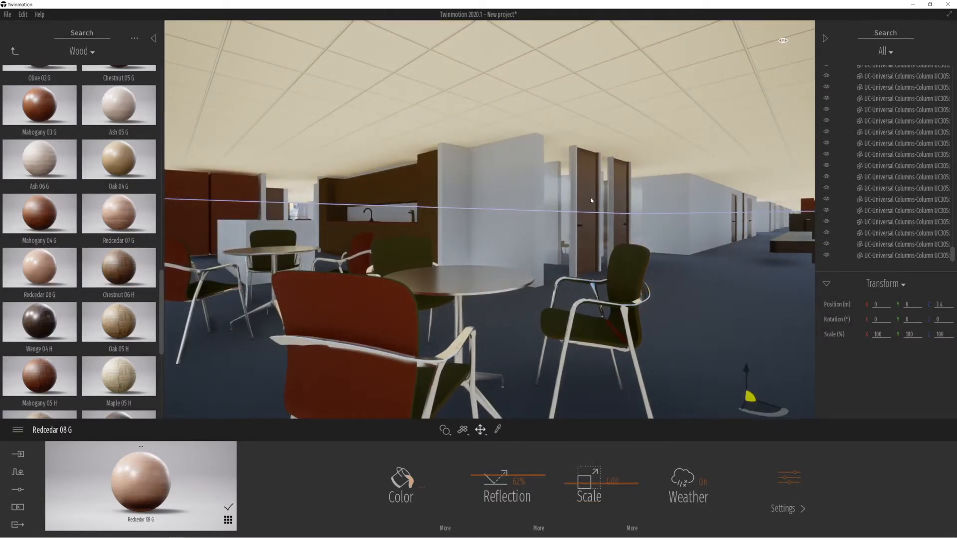
{"action": "left_click", "coordinate": [14, 52]}
{"action": "left_click", "coordinate": [115, 102]}
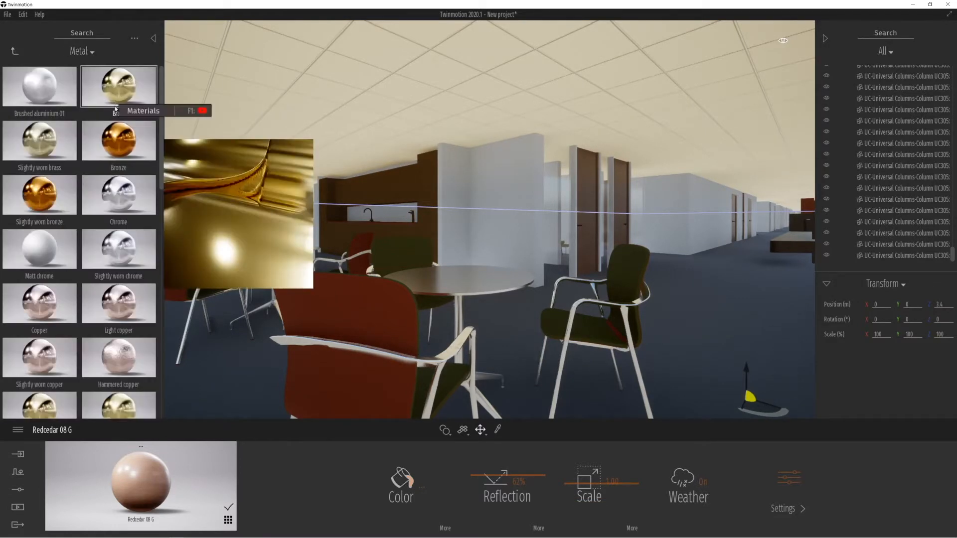
{"action": "left_click_drag", "start_coordinate": [120, 251], "coordinate": [579, 227]}
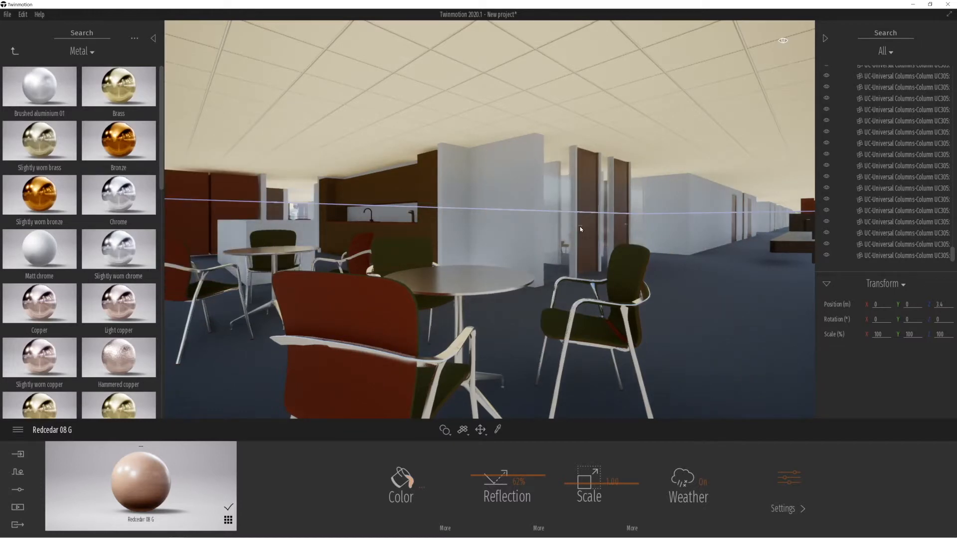
Step: Apply the Carpet velvet 03 fabric to the yellow-green shells of the lounge chairs and bar stools
{"action": "key", "text": "a"}
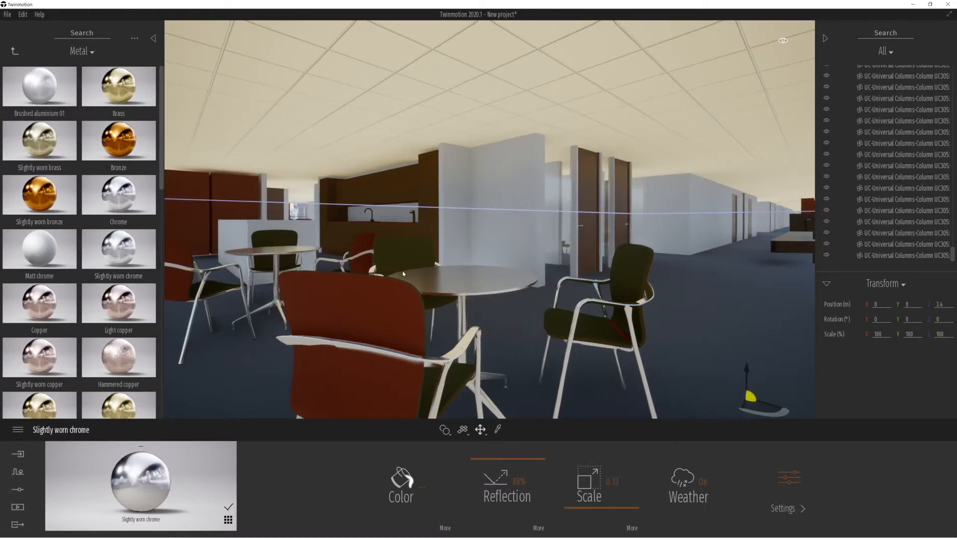
{"action": "right_click_drag", "start_coordinate": [420, 275], "coordinate": [451, 250]}
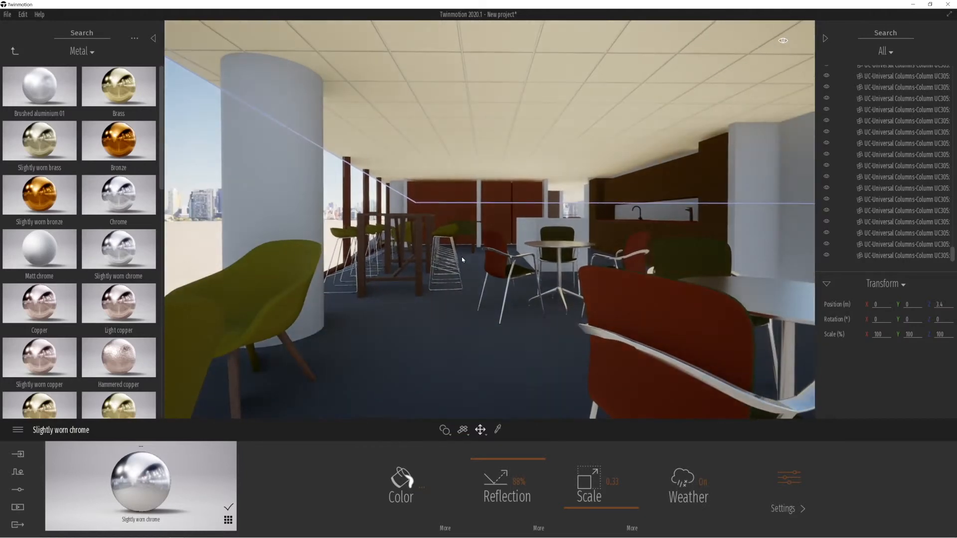
{"action": "key", "text": "w"}
{"action": "key", "text": "a"}
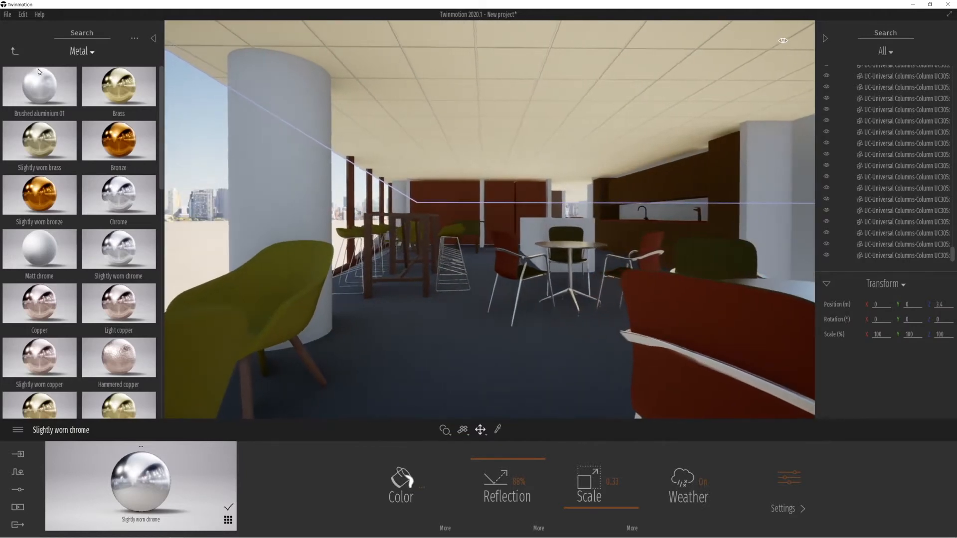
{"action": "left_click", "coordinate": [14, 51]}
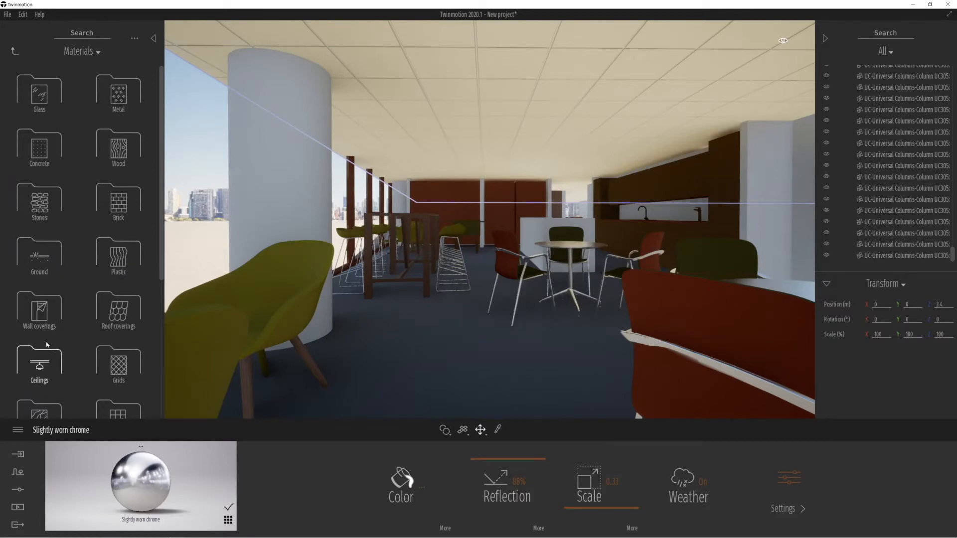
{"action": "scroll", "coordinate": [42, 348], "scroll_direction": "down", "scroll_amount": 1}
{"action": "scroll", "coordinate": [44, 349], "scroll_direction": "down", "scroll_amount": 1}
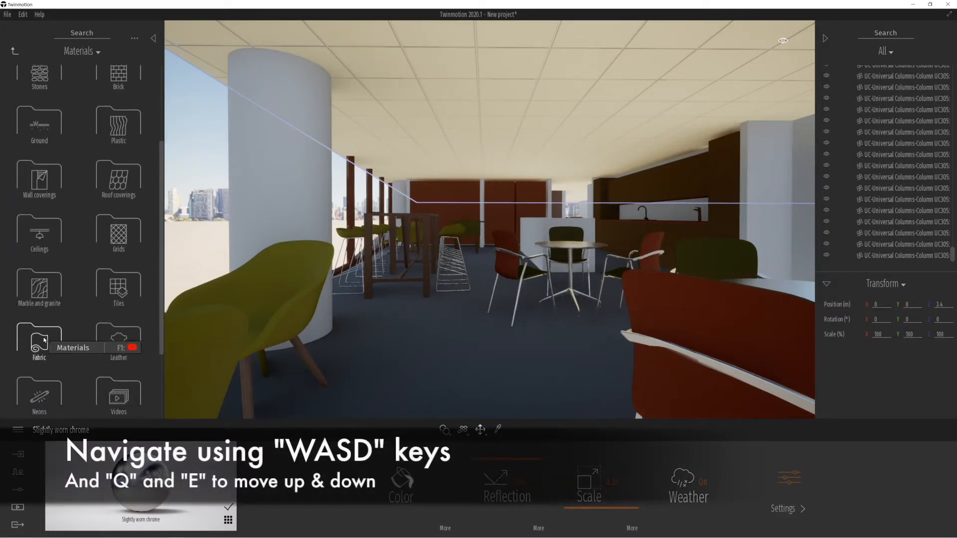
{"action": "left_click", "coordinate": [45, 344]}
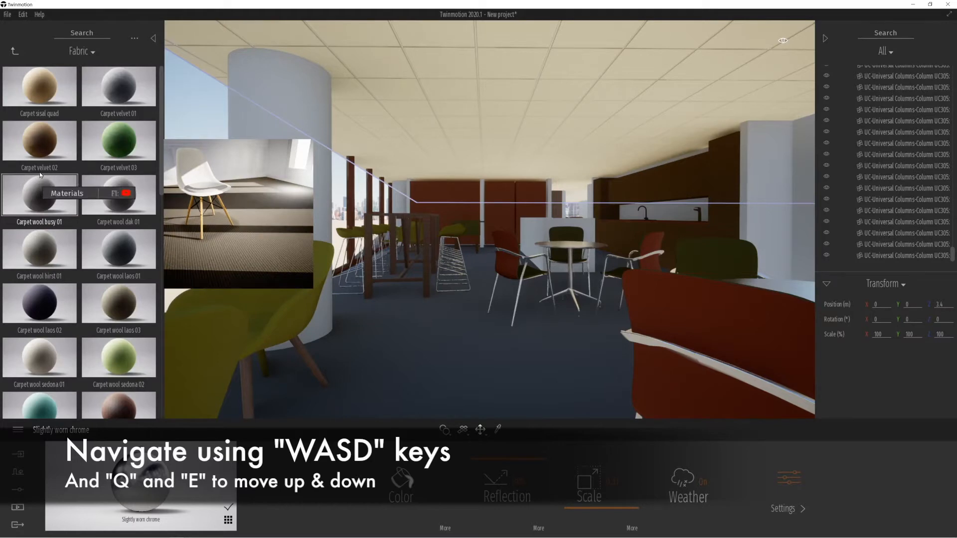
{"action": "left_click_drag", "start_coordinate": [141, 135], "coordinate": [278, 327]}
Step: Switch material application to Apply to object and give only the nearest lounge chair shell the Carpet wool sedona 02 fabric
{"action": "right_click_drag", "start_coordinate": [438, 305], "coordinate": [269, 367]}
{"action": "key", "text": "s"}
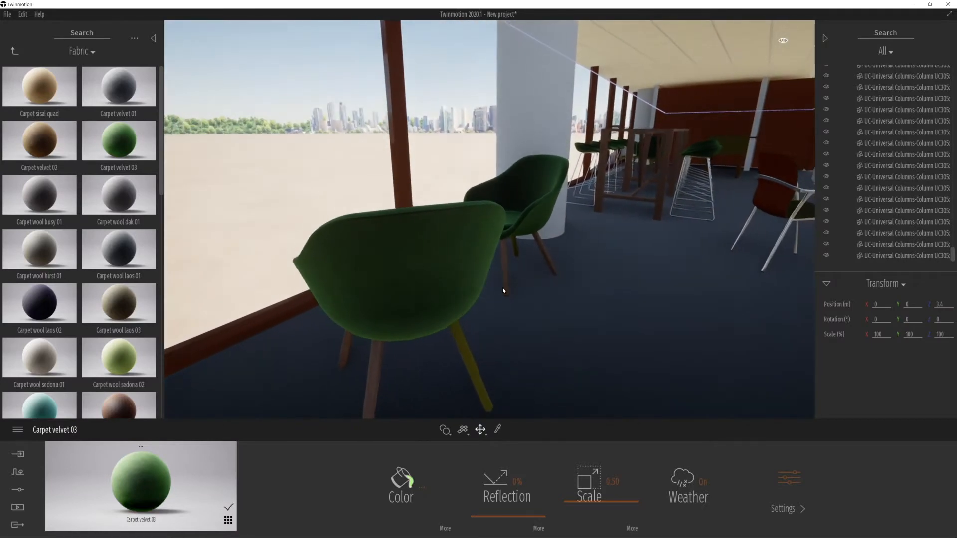
{"action": "left_click", "coordinate": [444, 430]}
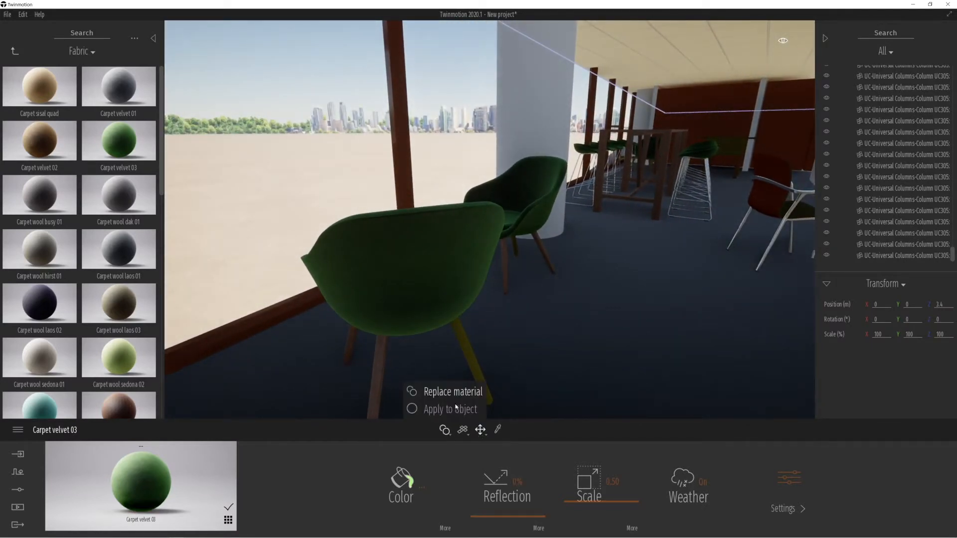
{"action": "left_click", "coordinate": [456, 408]}
{"action": "left_click_drag", "start_coordinate": [118, 357], "coordinate": [369, 301]}
Step: Apply the Carpet wool sedona 03 fabric to the nearest bar stool seat on the window side of the high table
{"action": "key", "text": "a"}
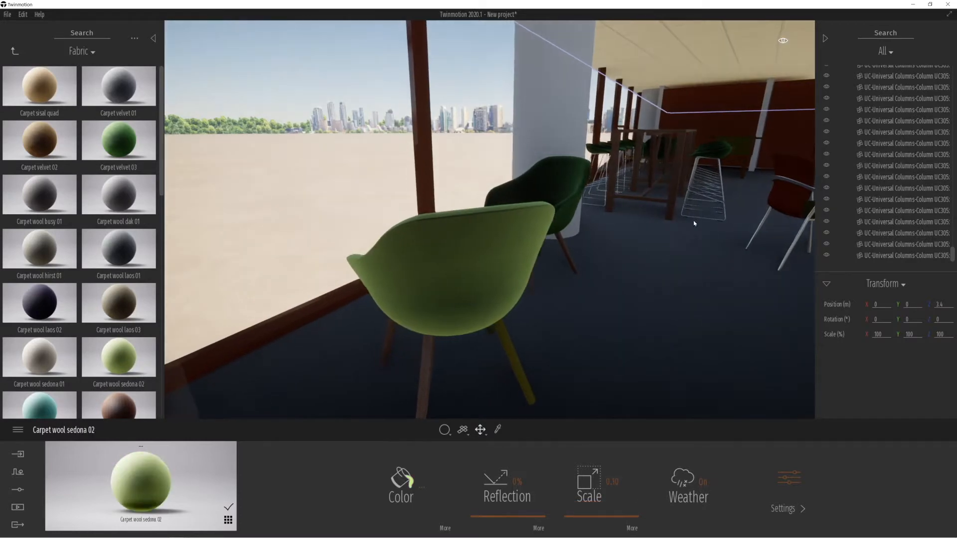
{"action": "key", "text": "w"}
{"action": "key", "text": "w"}
{"action": "mouse_move", "coordinate": [727, 223]}
{"action": "right_mouse_down"}
{"action": "mouse_move", "coordinate": [693, 227]}
{"action": "mouse_move", "coordinate": [718, 228]}
{"action": "right_mouse_up"}
{"action": "key", "text": "s"}
{"action": "right_click_drag", "start_coordinate": [624, 247], "coordinate": [462, 288]}
{"action": "key", "text": "w"}
{"action": "key", "text": "e"}
{"action": "key", "text": "q"}
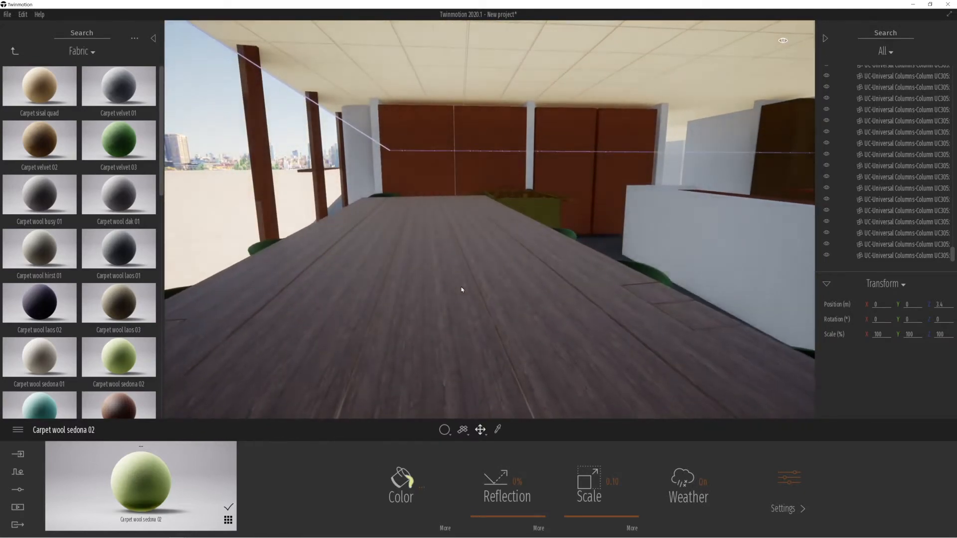
{"action": "key", "text": "a"}
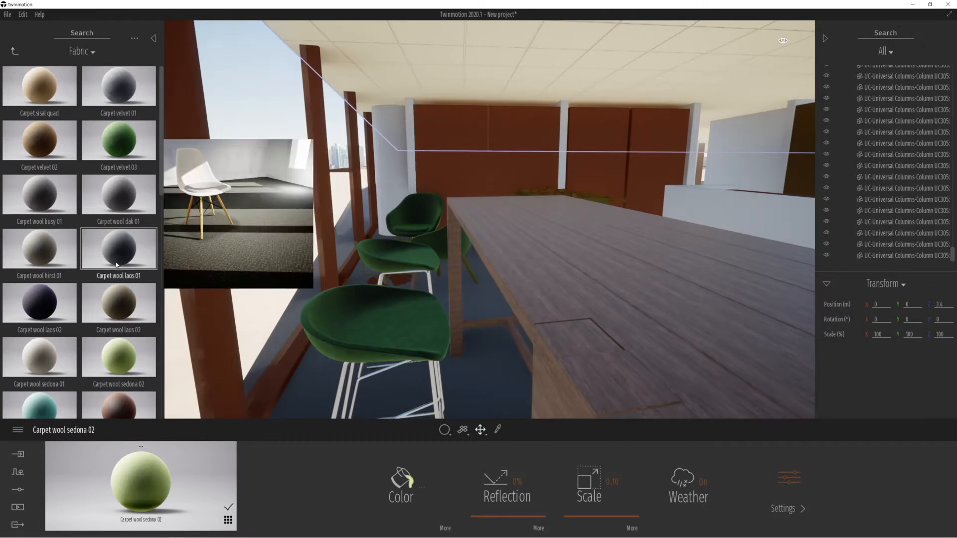
{"action": "left_click_drag", "start_coordinate": [46, 403], "coordinate": [311, 343]}
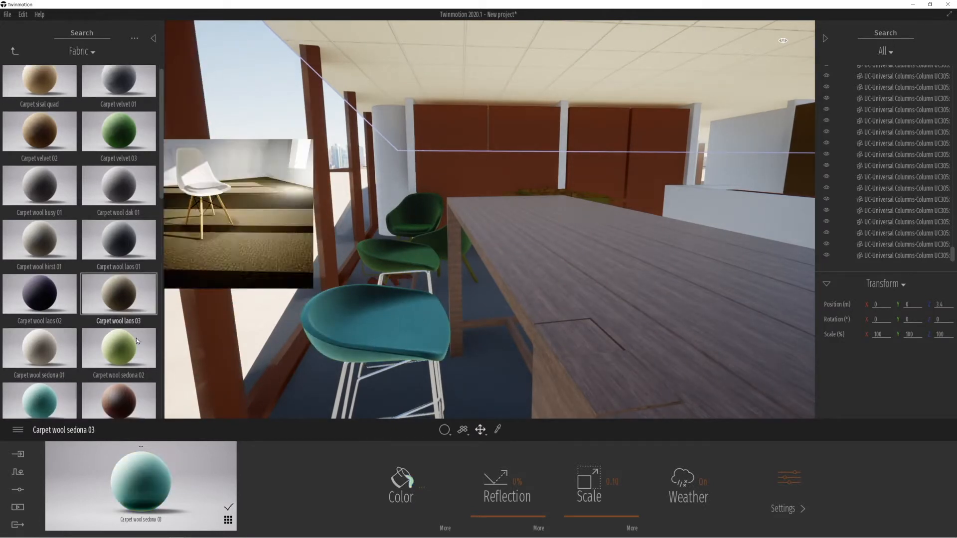
Step: Apply Carpet wool sedona 01 to the second bar stool seat and Carpet wool sedona 02 to the seat behind it
{"action": "left_click_drag", "start_coordinate": [95, 340], "coordinate": [393, 247]}
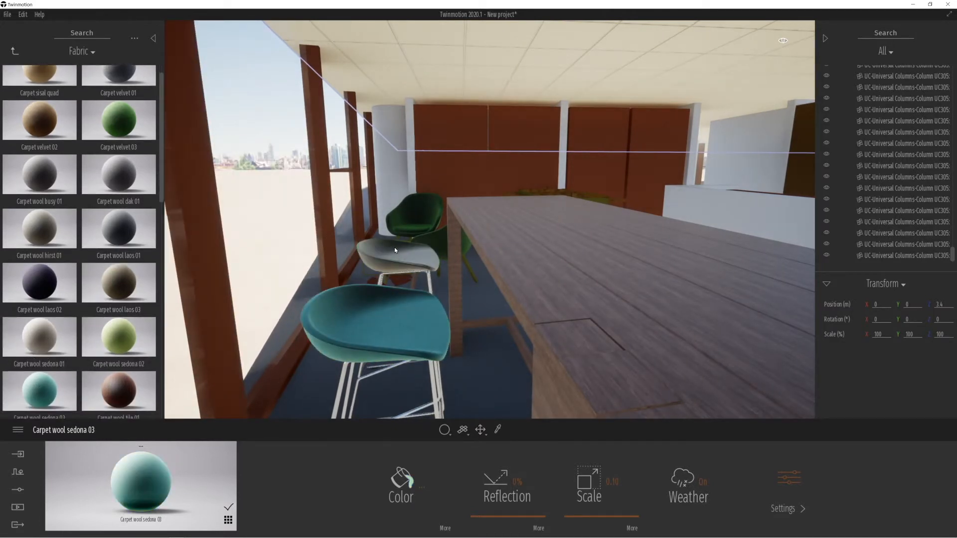
{"action": "left_click_drag", "start_coordinate": [119, 332], "coordinate": [418, 224]}
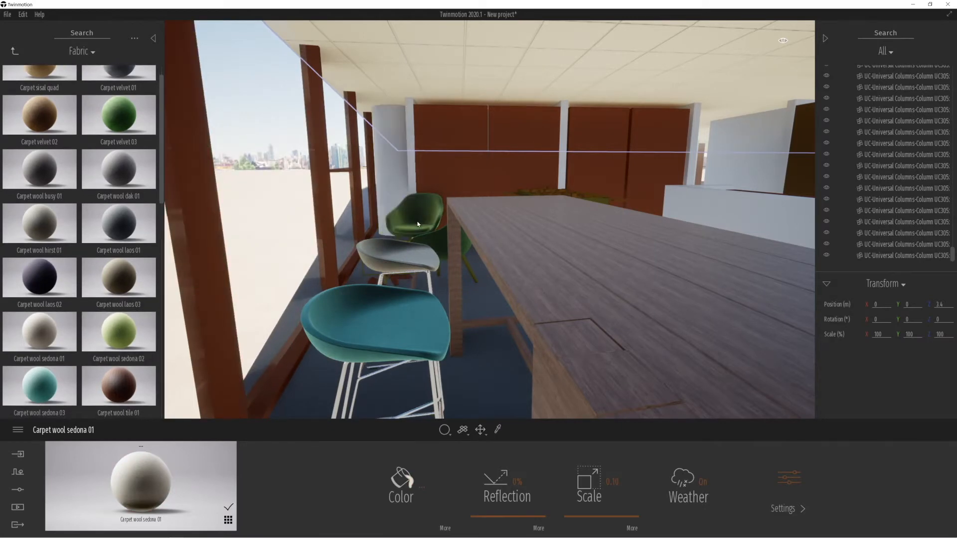
Step: Apply Carpet wool sedona 03 and Carpet wool sedona 02 to two neighbouring bar stool seats on the kitchen side of the high table
{"action": "key", "text": "d"}
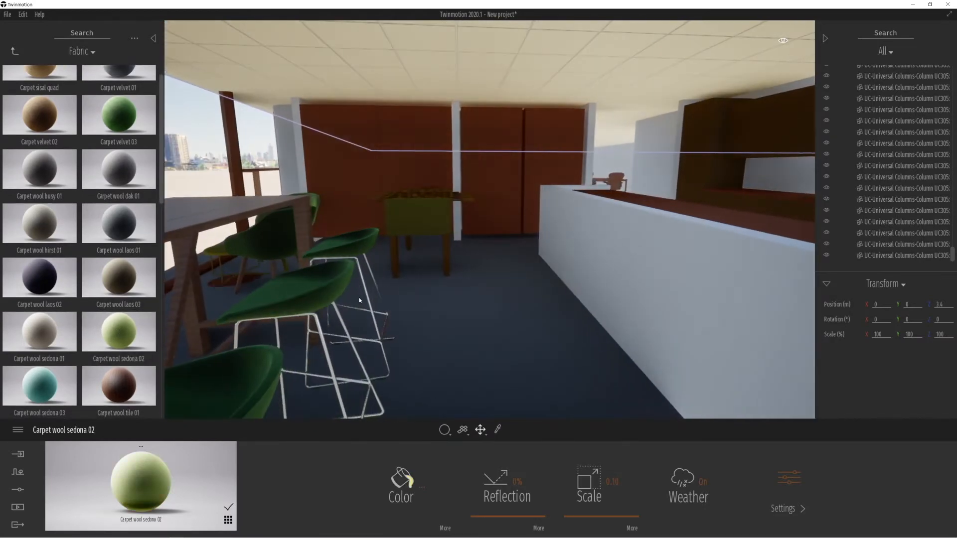
{"action": "left_click_drag", "start_coordinate": [53, 381], "coordinate": [249, 363]}
{"action": "left_click_drag", "start_coordinate": [142, 315], "coordinate": [334, 278]}
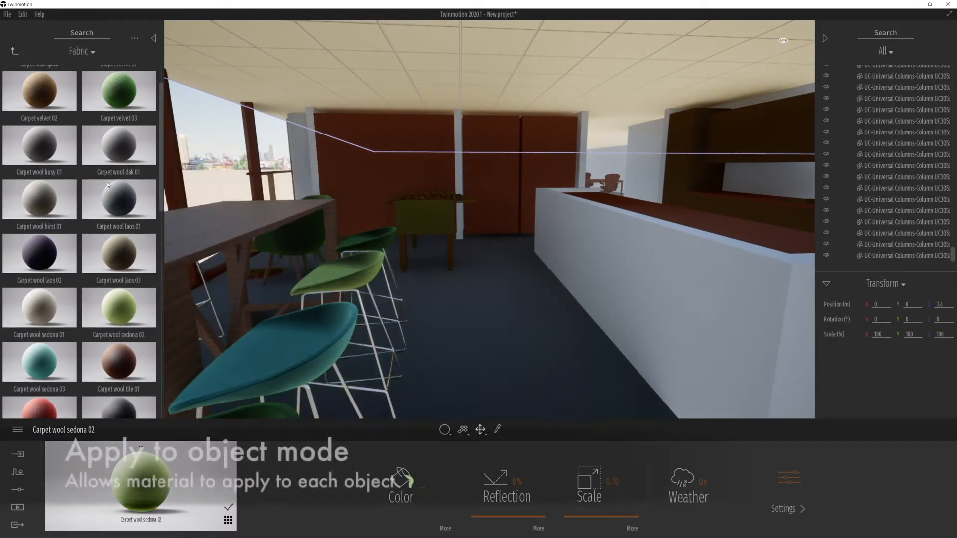
Step: Duplicate the Carpet wool sedona 02 material in the project's material list
{"action": "left_click", "coordinate": [227, 520]}
{"action": "right_click", "coordinate": [112, 464]}
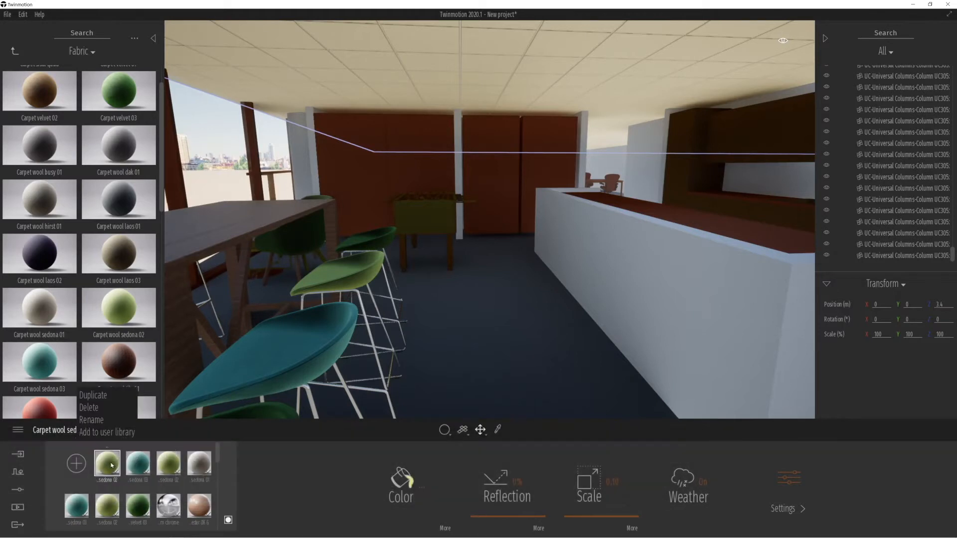
{"action": "left_click", "coordinate": [96, 396]}
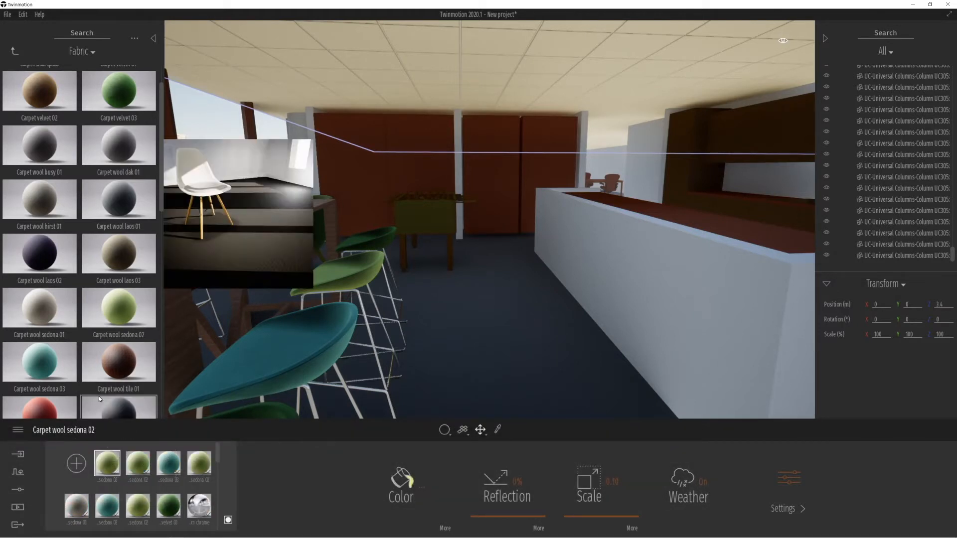
Step: Recolour the selected Carpet wool sedona 02 material pink and apply it to the farthest kitchen-side stool seat and the lounge chair behind the table
{"action": "left_click", "coordinate": [420, 484]}
{"action": "left_click", "coordinate": [430, 249]}
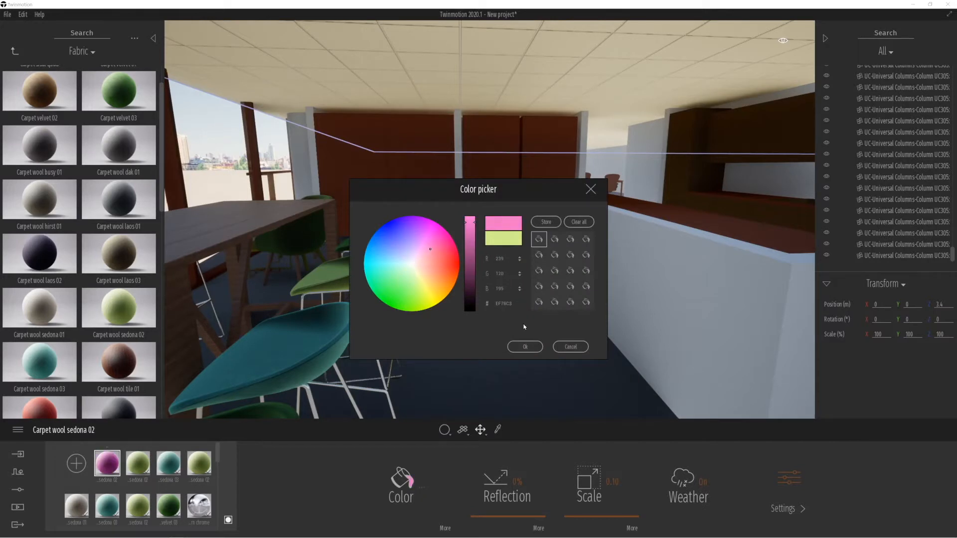
{"action": "left_click", "coordinate": [525, 347]}
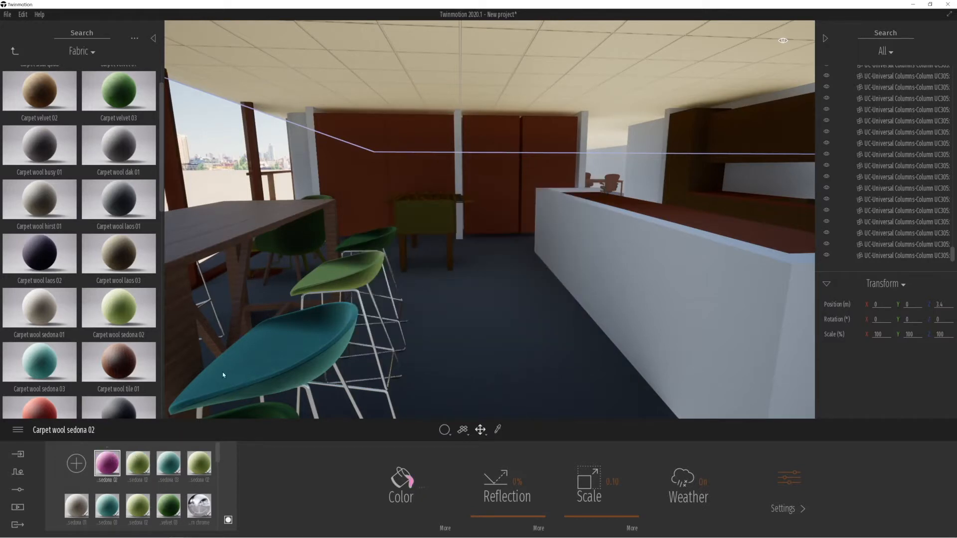
{"action": "left_click_drag", "start_coordinate": [222, 373], "coordinate": [363, 238]}
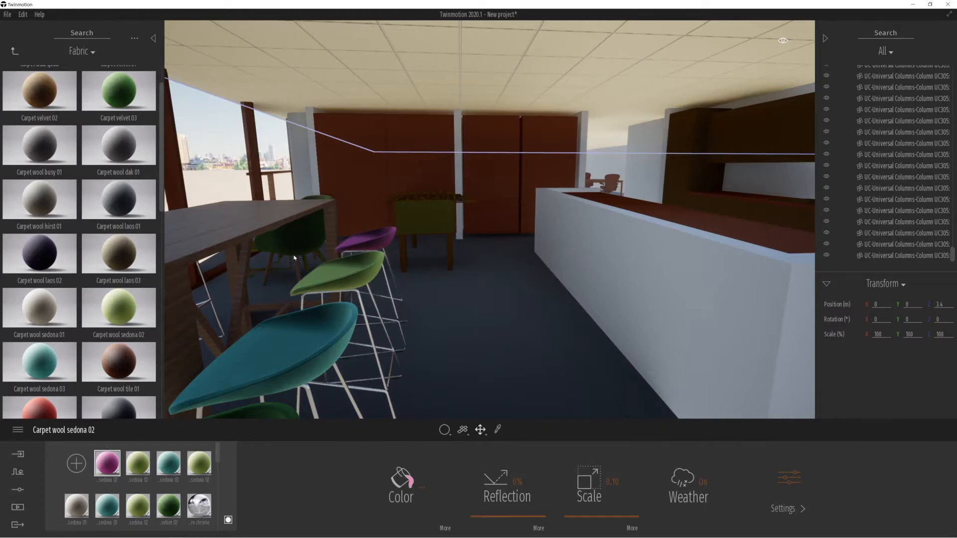
{"action": "left_click_drag", "start_coordinate": [299, 247], "coordinate": [299, 247]}
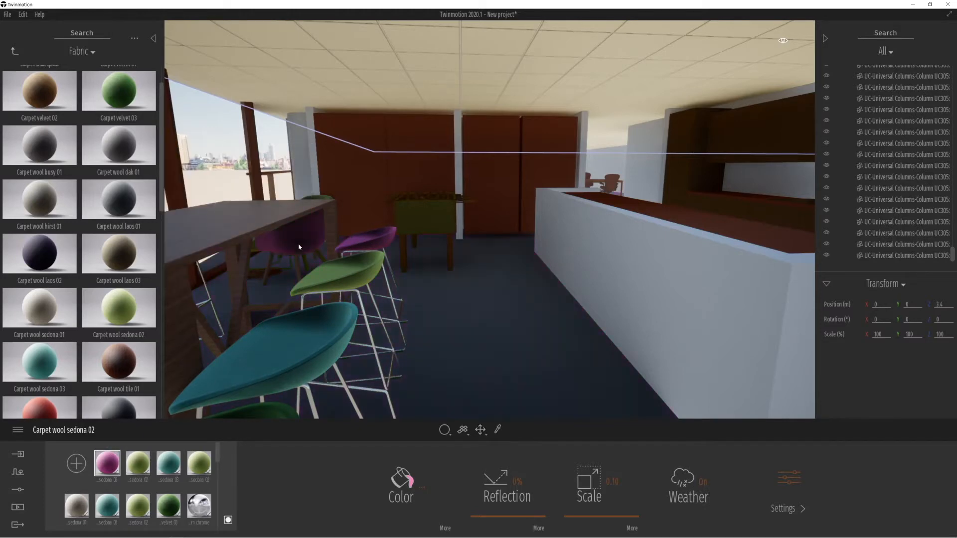
Step: Apply the blue Carpet wool var 03 fabric to the nearest bar stool seat on the kitchen side of the high table
{"action": "scroll", "coordinate": [389, 316], "scroll_direction": "down", "scroll_amount": 5}
{"action": "scroll", "coordinate": [383, 350], "scroll_direction": "down", "scroll_amount": 3}
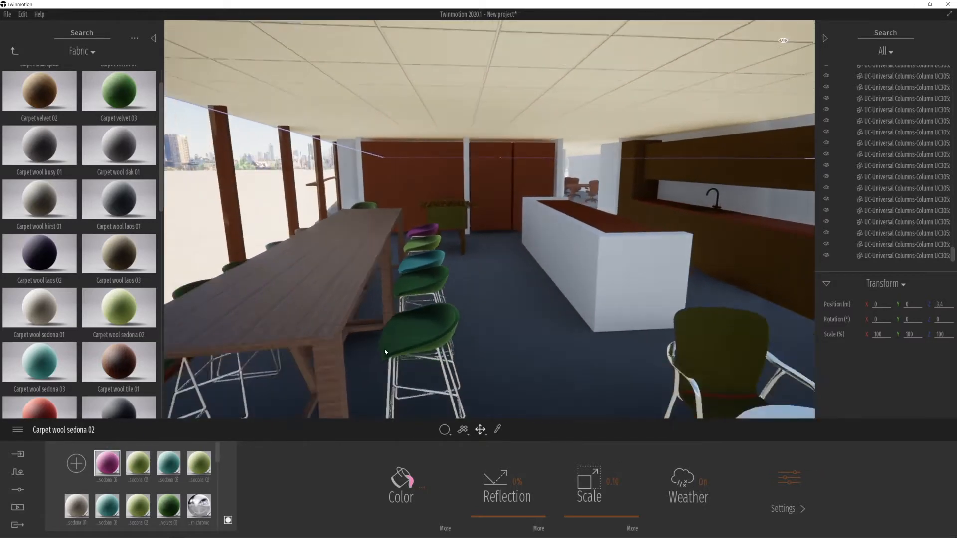
{"action": "scroll", "coordinate": [411, 349], "scroll_direction": "down", "scroll_amount": 3}
{"action": "mouse_move", "coordinate": [445, 429]}
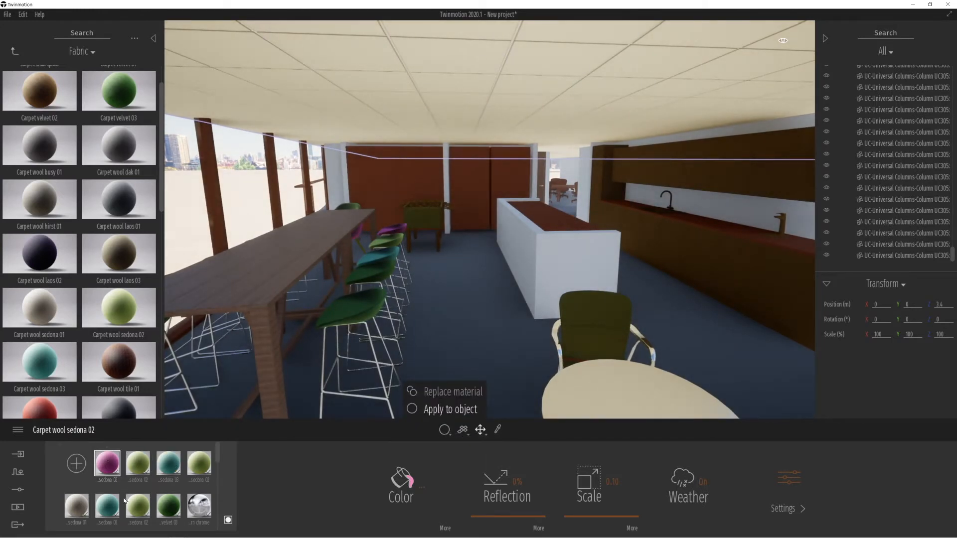
{"action": "scroll", "coordinate": [65, 370], "scroll_direction": "down", "scroll_amount": 2}
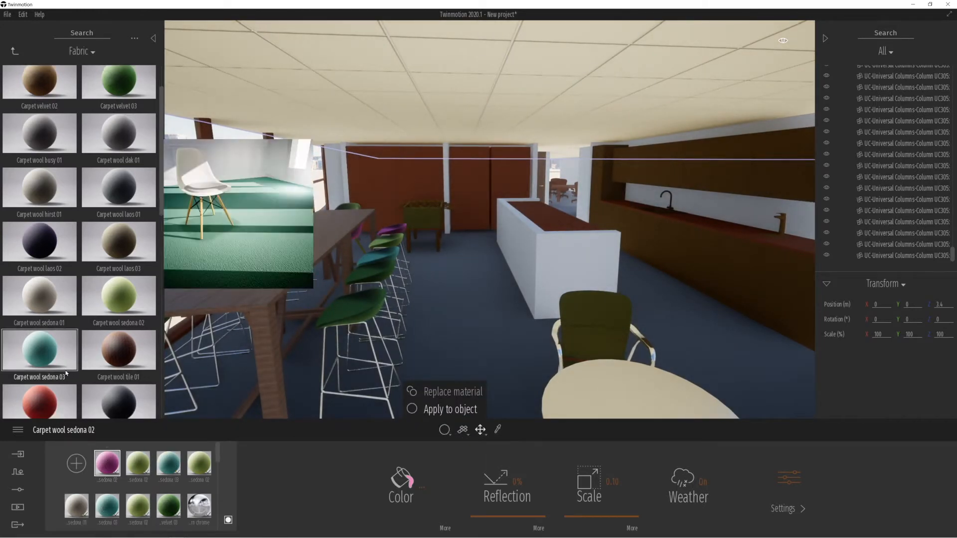
{"action": "left_click_drag", "start_coordinate": [43, 377], "coordinate": [375, 327]}
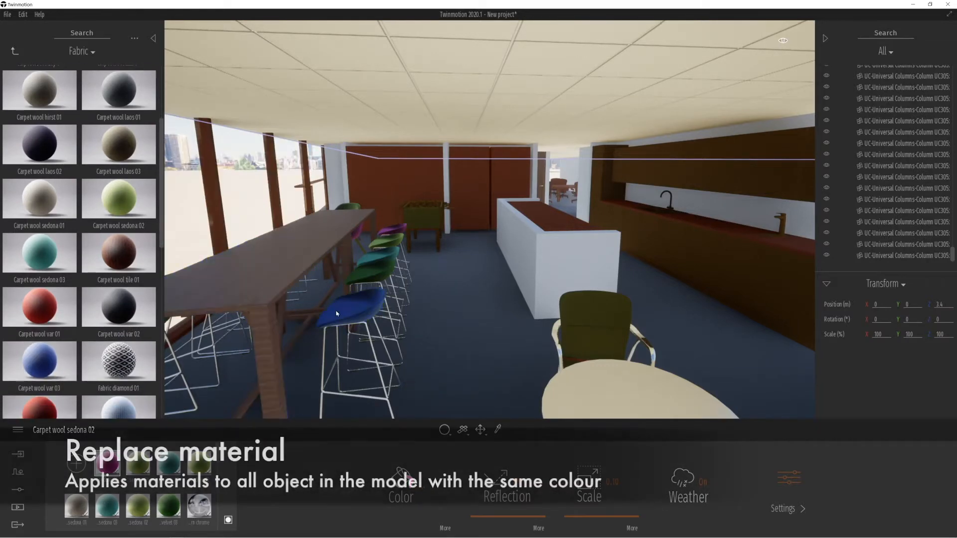
Step: Switch material application to Replace material and replace the olive fabric of the round-table chairs with Carpet wool sedona 03
{"action": "key", "text": "d"}
{"action": "key", "text": "s"}
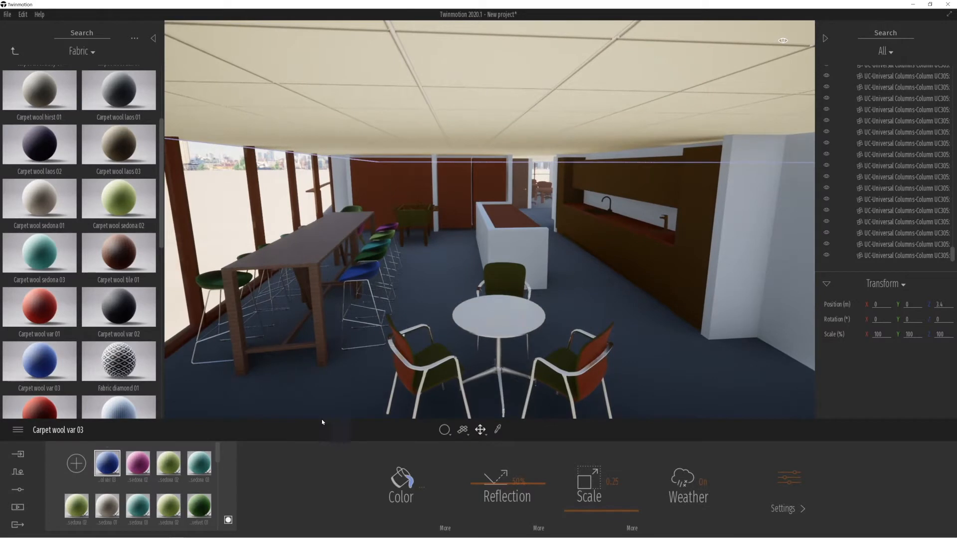
{"action": "left_click", "coordinate": [444, 430]}
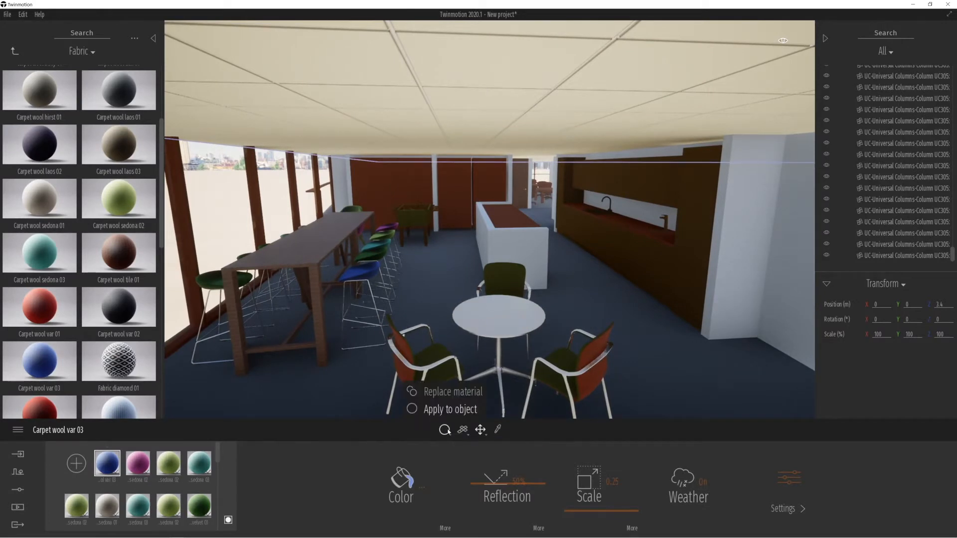
{"action": "left_click", "coordinate": [454, 391]}
{"action": "left_click", "coordinate": [438, 351]}
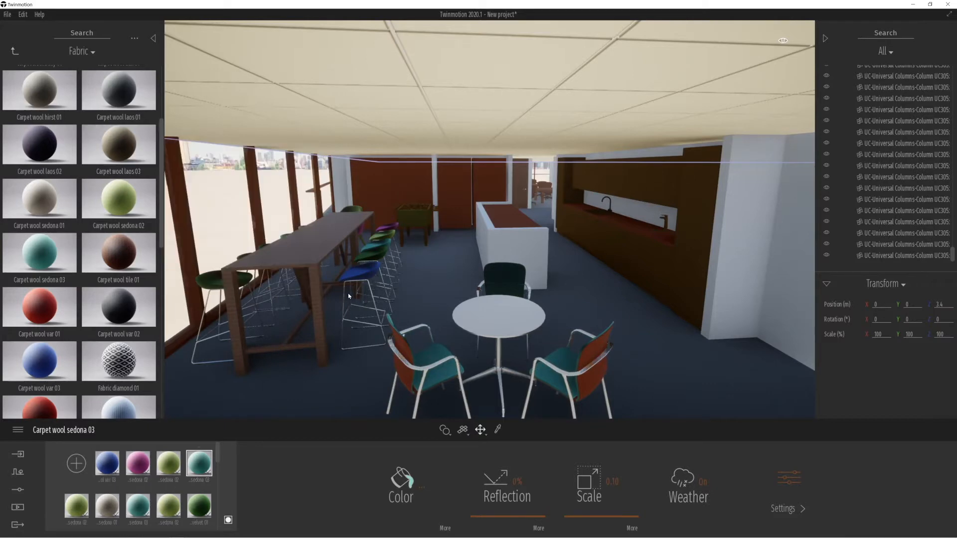
Step: Start saving the project and browse to the client folder inside Dropbox's 000 The Beast Work folder
{"action": "key", "text": "ctrl+s"}
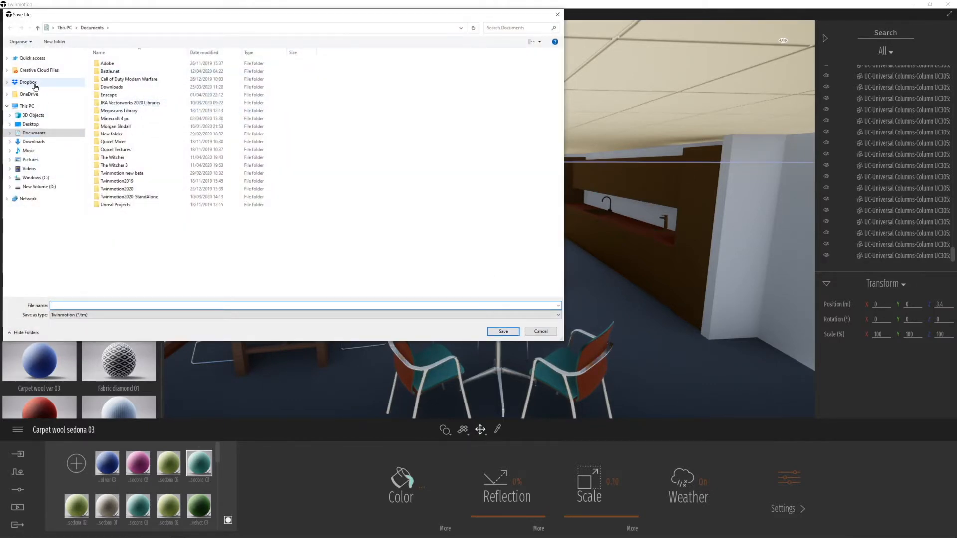
{"action": "left_click", "coordinate": [52, 187]}
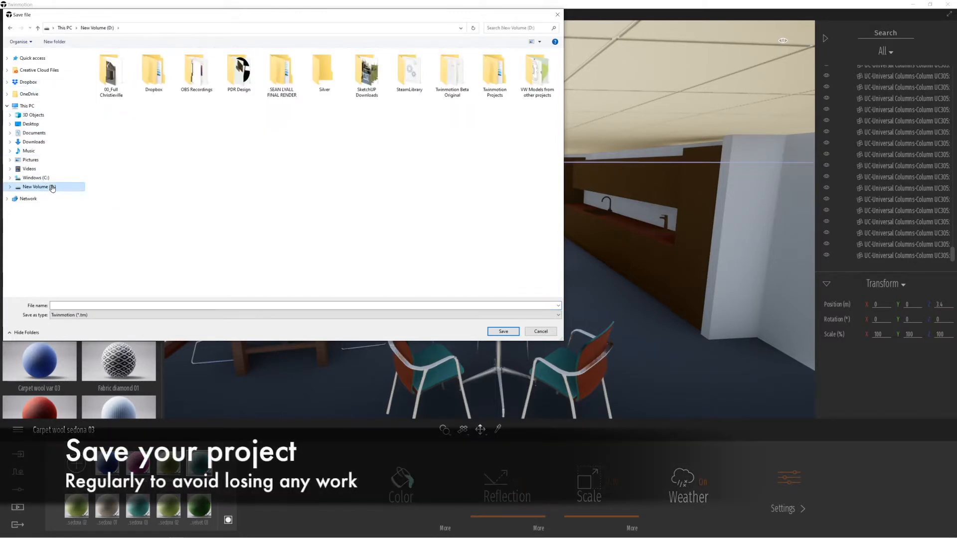
{"action": "right_click", "coordinate": [169, 185]}
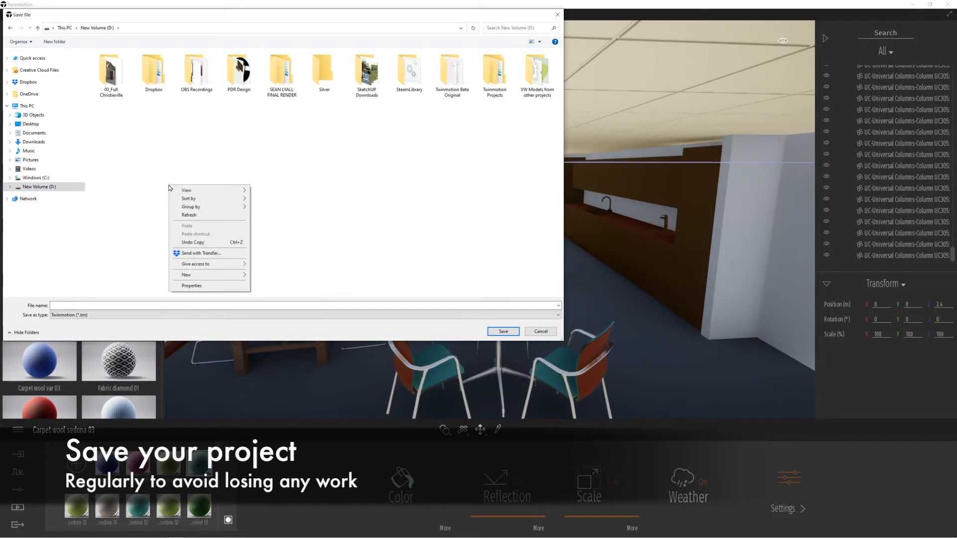
{"action": "mouse_move", "coordinate": [207, 278]}
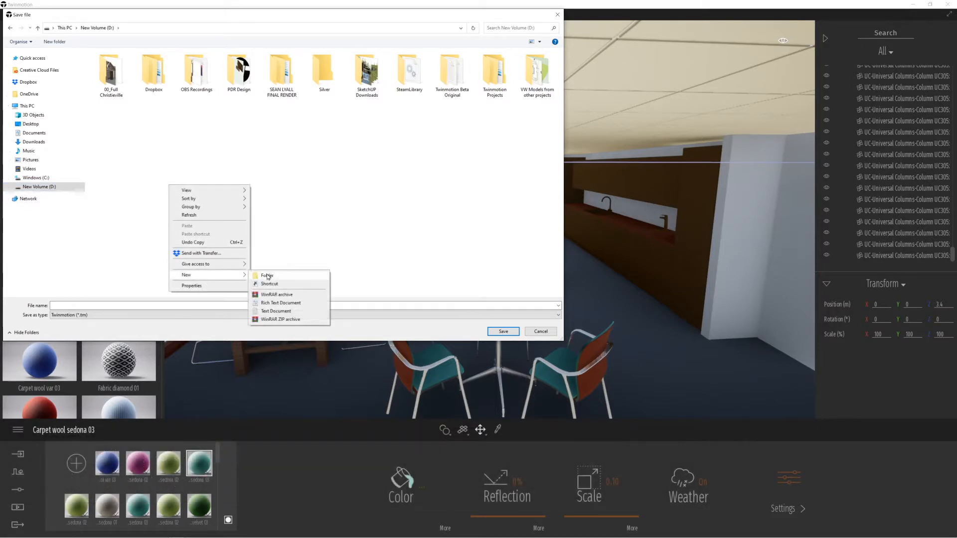
{"action": "left_click", "coordinate": [30, 82]}
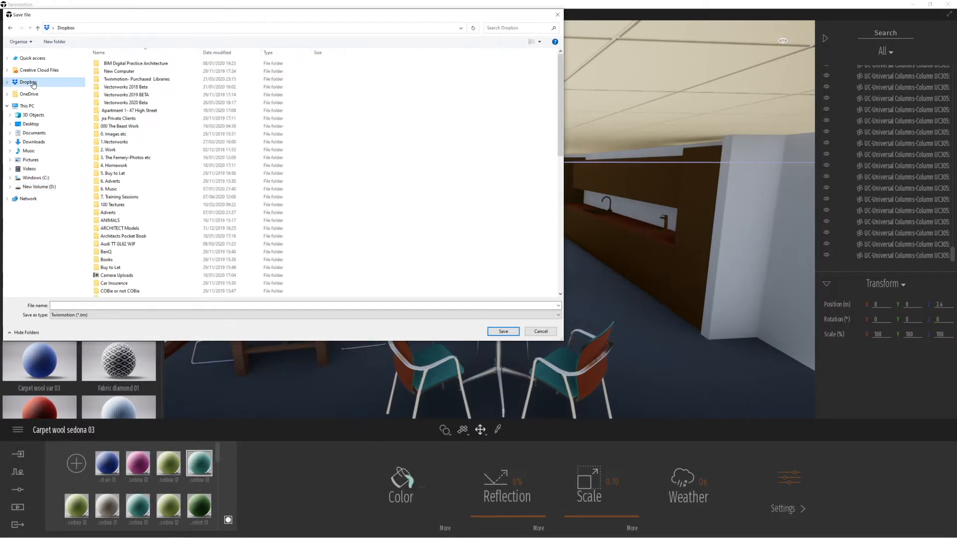
{"action": "double_click", "coordinate": [128, 128]}
{"action": "double_click", "coordinate": [157, 74]}
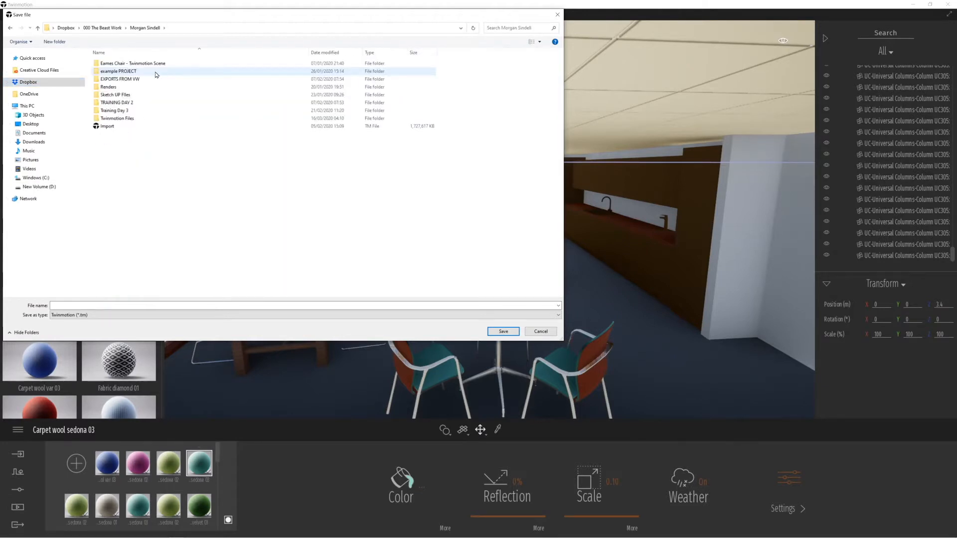
Step: Create a dedicated Twinmotion project folder in the client folder and save the project as TWINMOTION TUTORIAL
{"action": "right_click", "coordinate": [109, 239]}
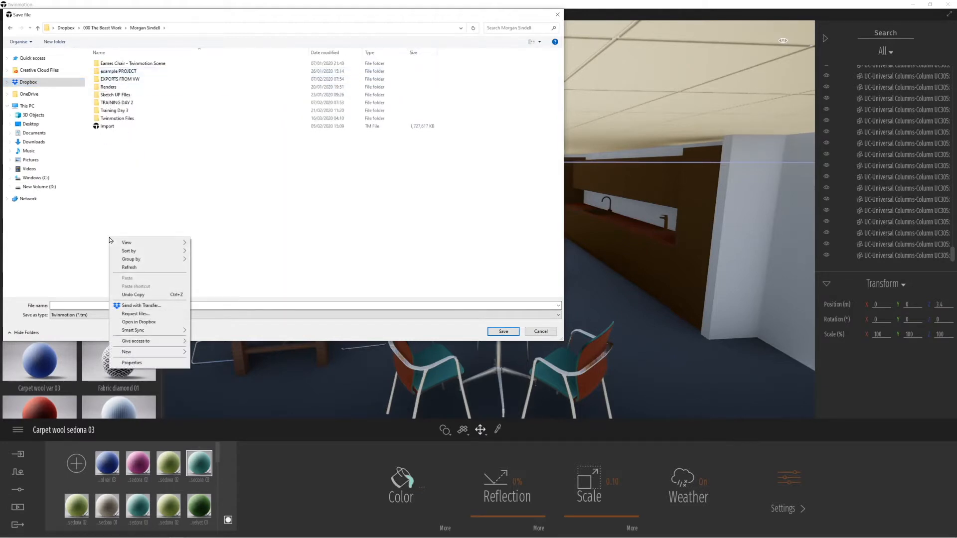
{"action": "mouse_move", "coordinate": [152, 353]}
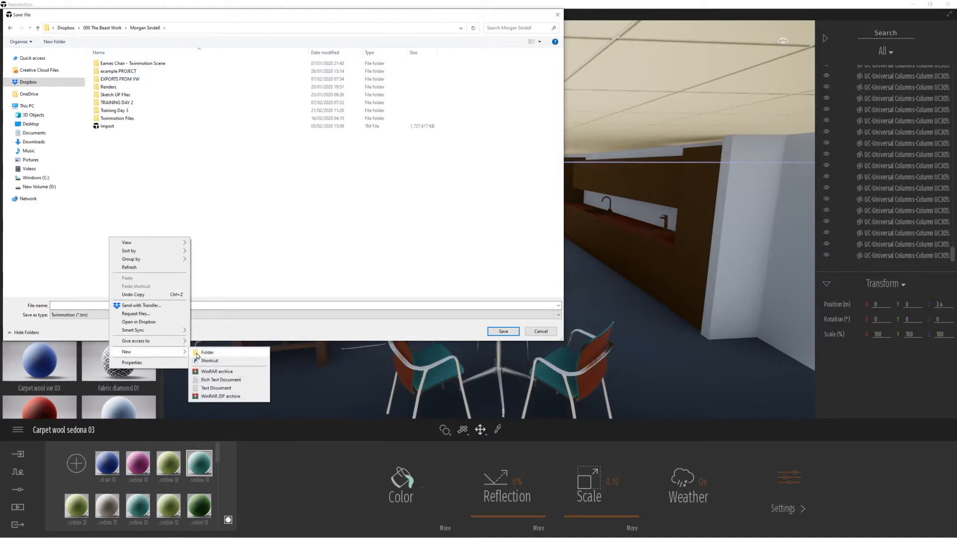
{"action": "left_click", "coordinate": [205, 353]}
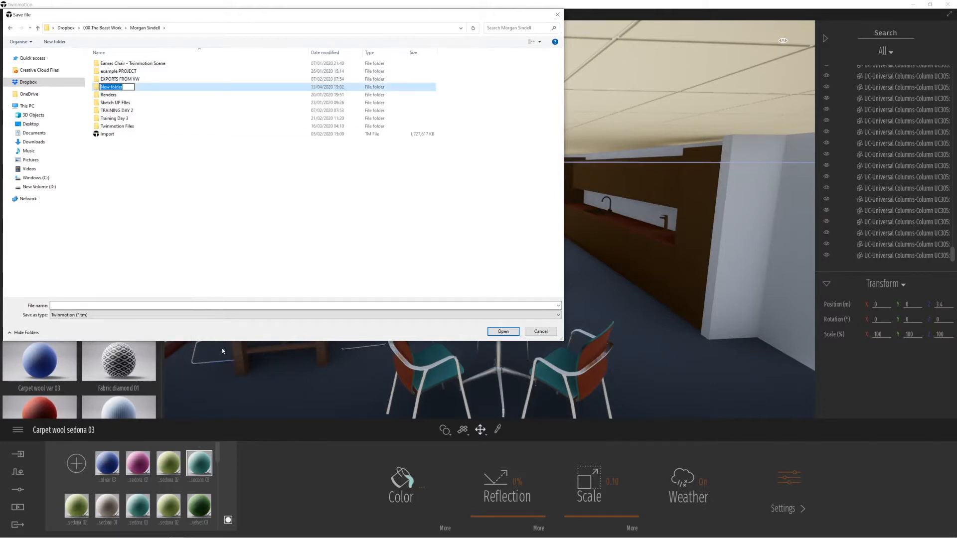
{"action": "type", "text": "fINALM"}
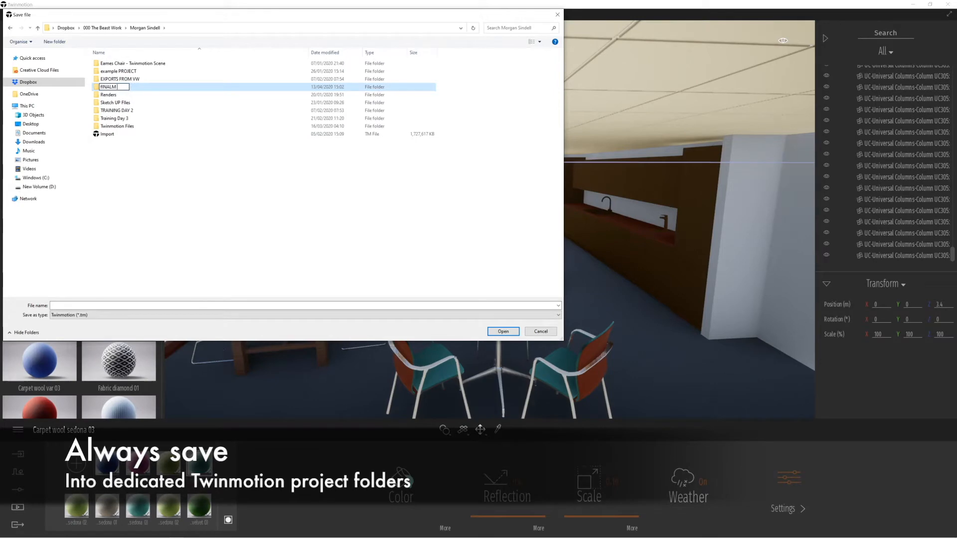
{"action": "type", "text": " tWINMOTIO"}
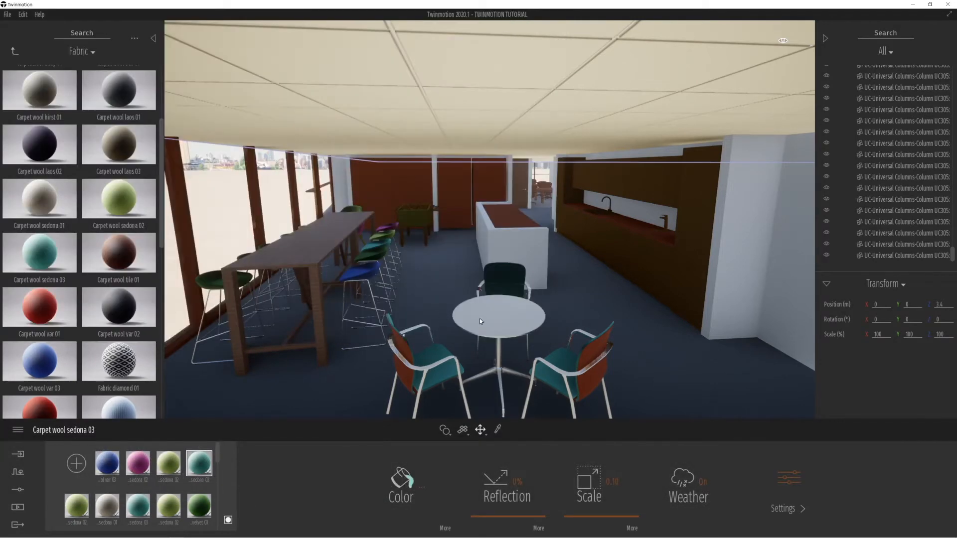
Step: Replace the red material of the kitchen island worktop and back wall doors with the Slightly worn brass metal
{"action": "scroll", "coordinate": [477, 315], "scroll_direction": "up", "scroll_amount": 5}
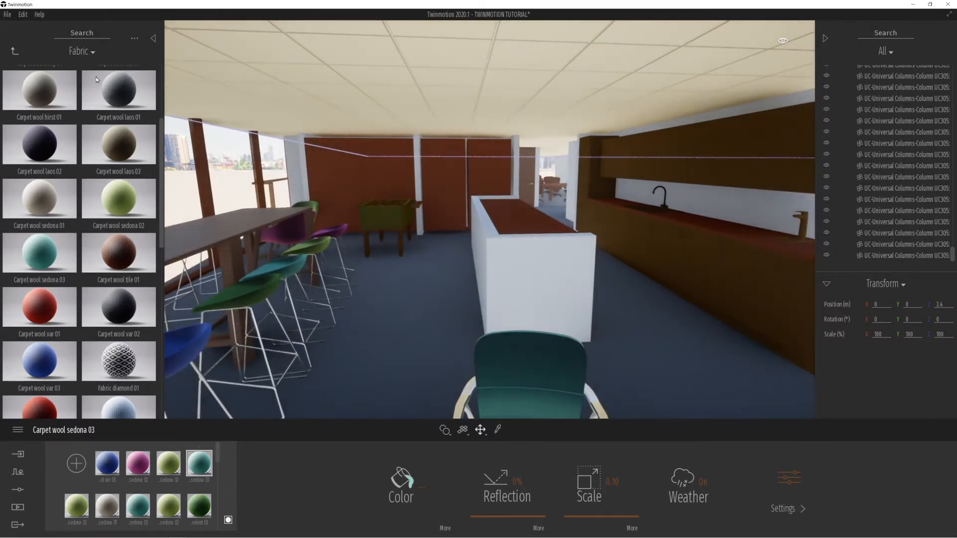
{"action": "left_click", "coordinate": [13, 50]}
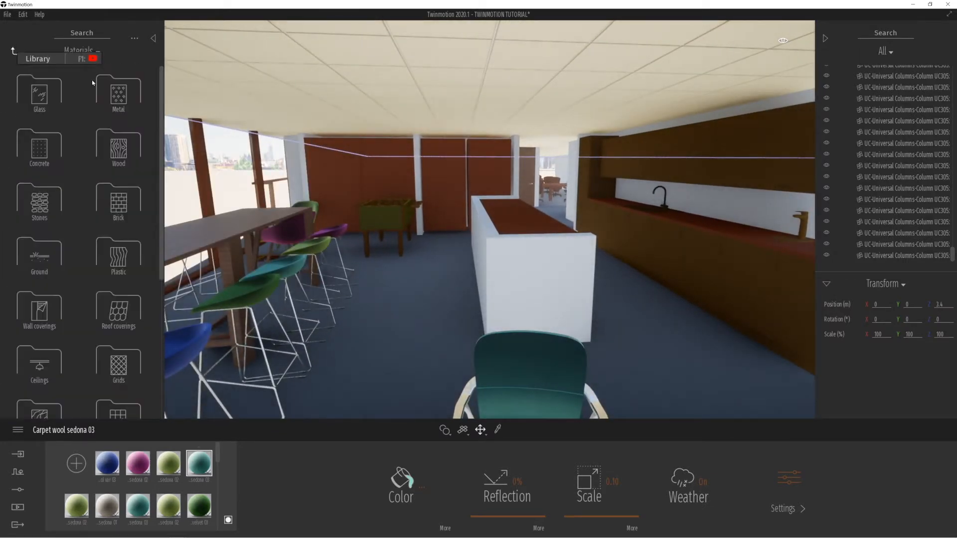
{"action": "left_click", "coordinate": [126, 92]}
{"action": "left_click_drag", "start_coordinate": [39, 141], "coordinate": [521, 222]}
{"action": "right_click_drag", "start_coordinate": [461, 331], "coordinate": [461, 331]}
Step: Replace the brown kitchen cabinet fronts with the Translucid plastic and set its translucency to 0.09 and reflection to 100%
{"action": "left_click", "coordinate": [14, 51]}
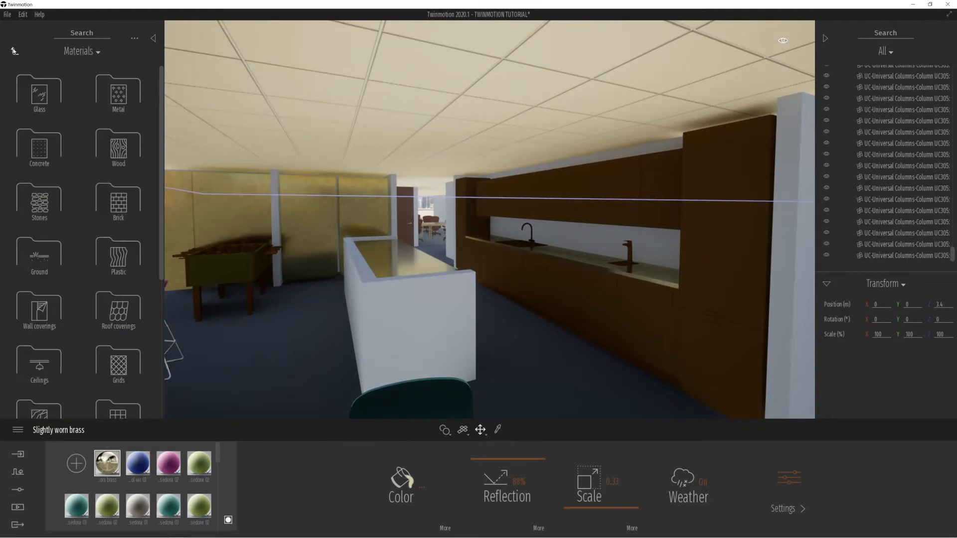
{"action": "left_click", "coordinate": [119, 256]}
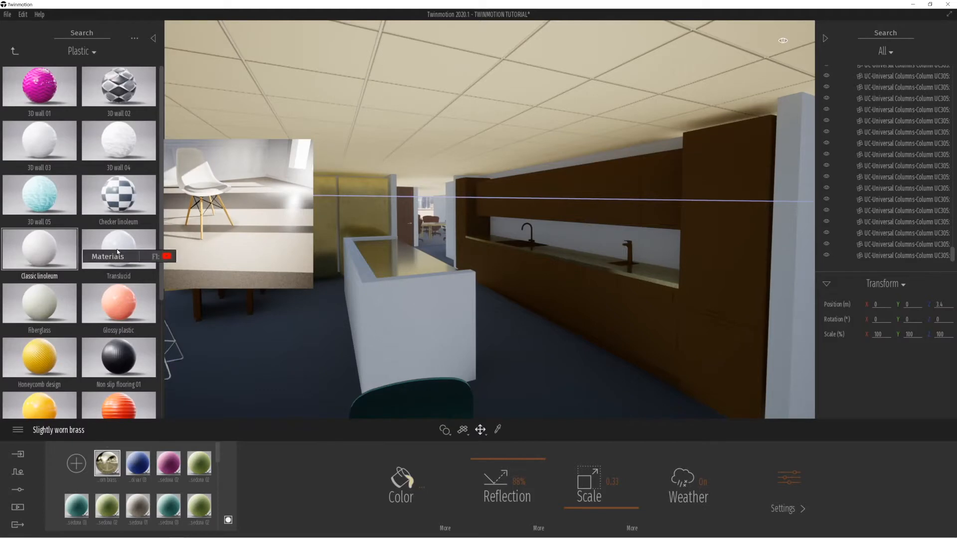
{"action": "left_click_drag", "start_coordinate": [116, 249], "coordinate": [562, 279]}
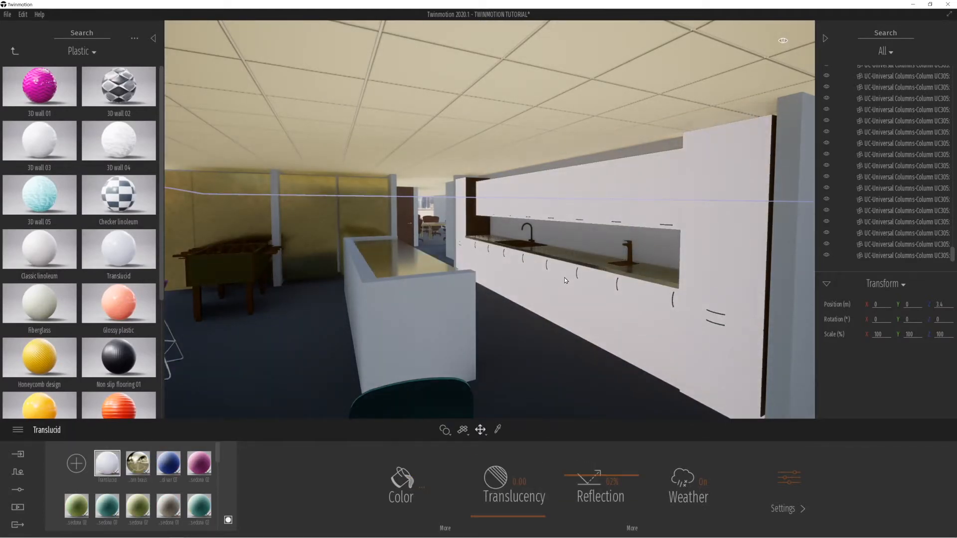
{"action": "mouse_move", "coordinate": [484, 515]}
{"action": "left_mouse_down"}
{"action": "mouse_move", "coordinate": [492, 515]}
{"action": "mouse_move", "coordinate": [484, 510]}
{"action": "left_mouse_up"}
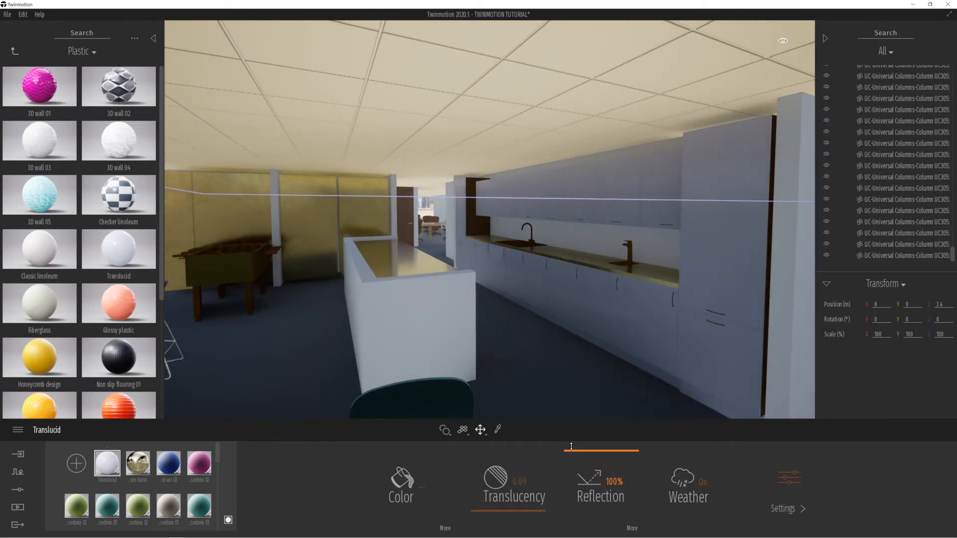
Step: Switch to Apply to object, give the brass panels behind the football table the 3D wall 04 plastic, and increase its scale
{"action": "right_click_drag", "start_coordinate": [424, 324], "coordinate": [317, 321]}
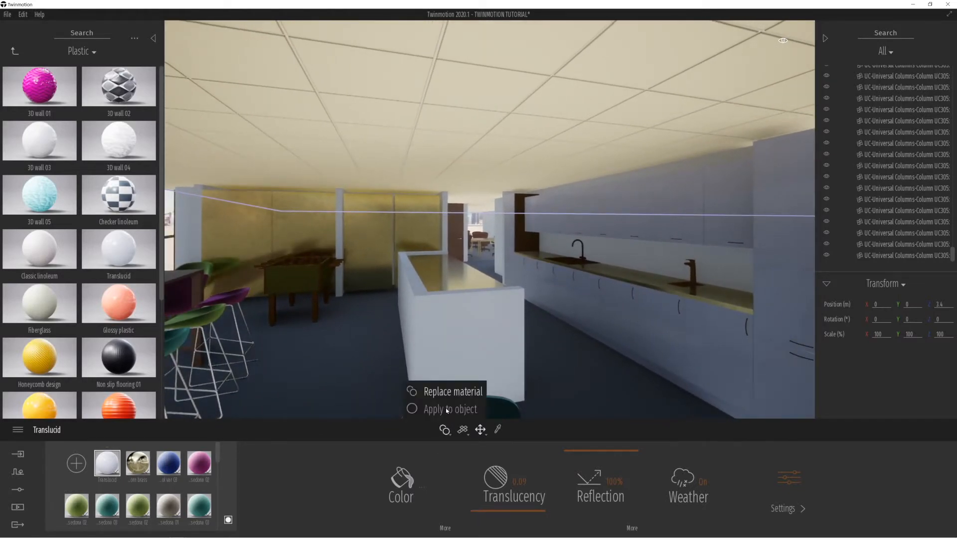
{"action": "left_click_drag", "start_coordinate": [119, 141], "coordinate": [276, 225]}
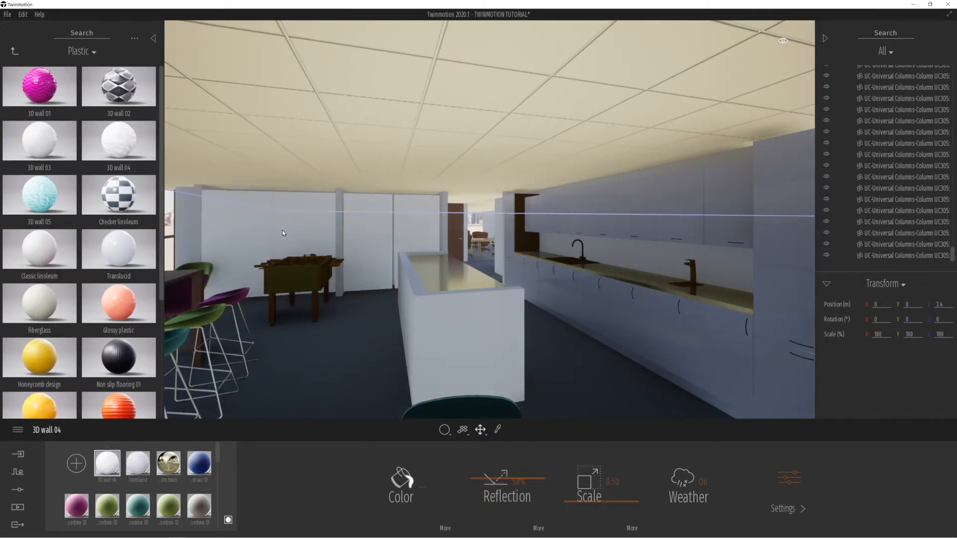
{"action": "left_click_drag", "start_coordinate": [572, 502], "coordinate": [573, 480]}
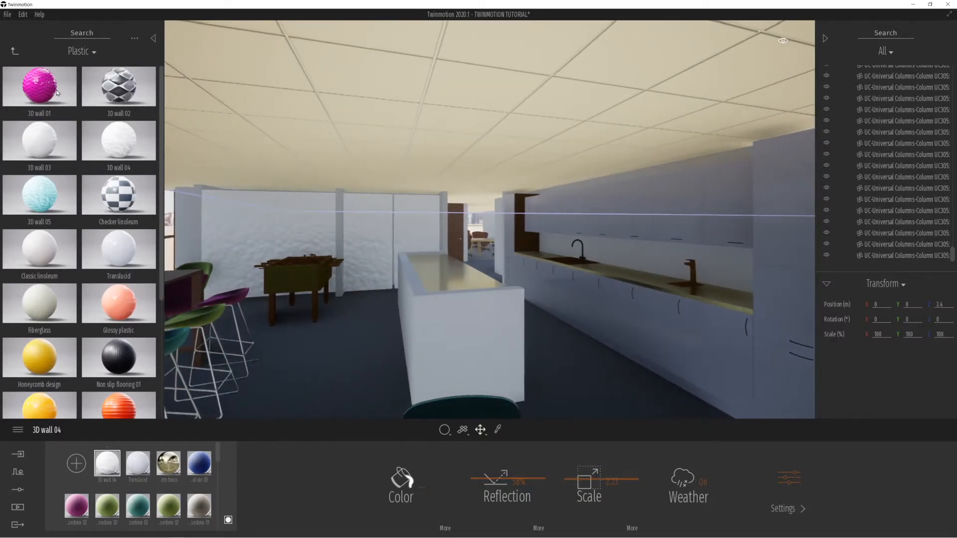
Step: Place a neon light from the Lights library on the white textured wall behind the football table and raise its intensity to about 2841 lm
{"action": "left_click", "coordinate": [15, 51]}
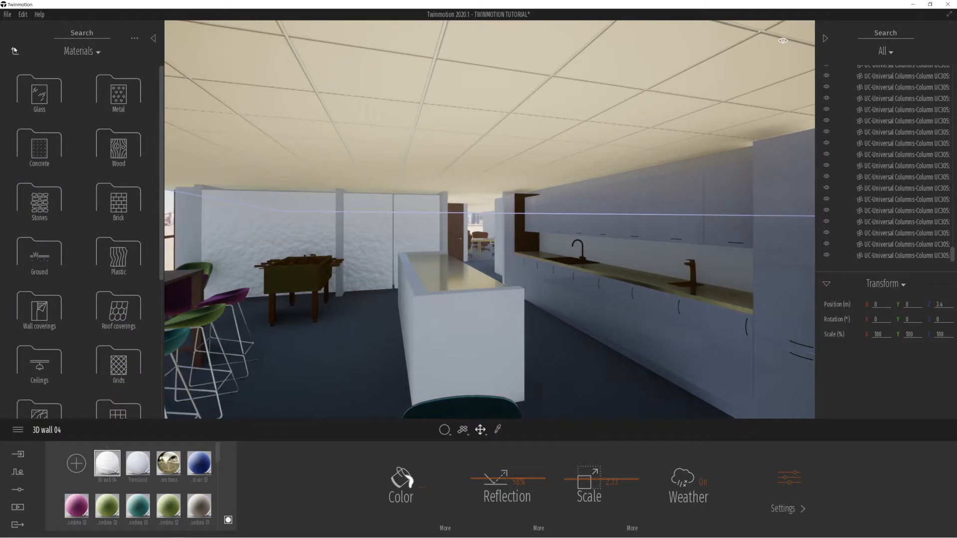
{"action": "left_click", "coordinate": [15, 51]}
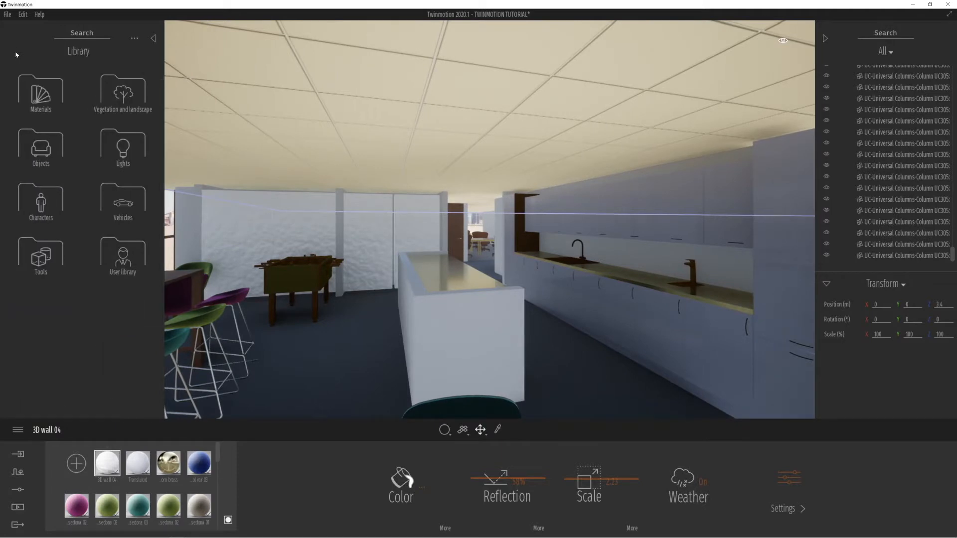
{"action": "left_click", "coordinate": [123, 148]}
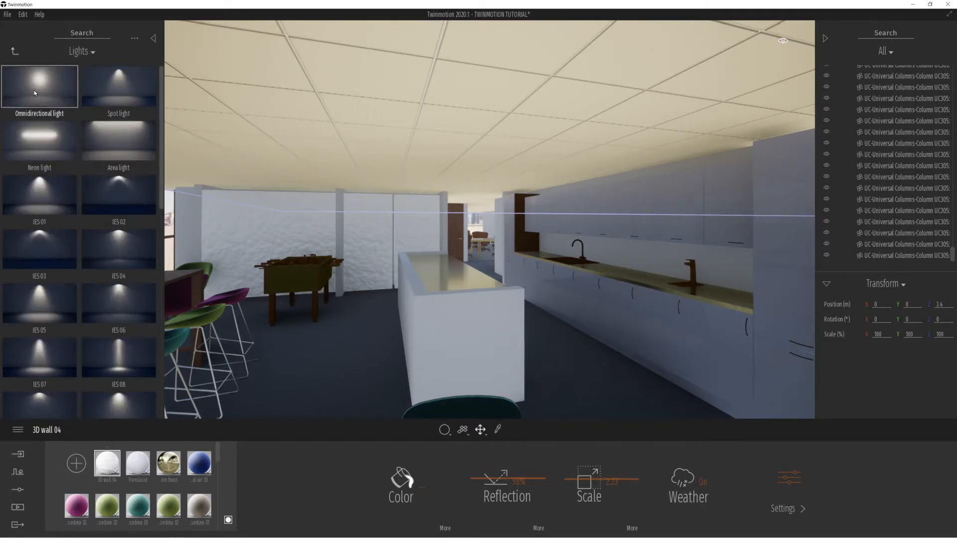
{"action": "left_click_drag", "start_coordinate": [58, 148], "coordinate": [276, 200]}
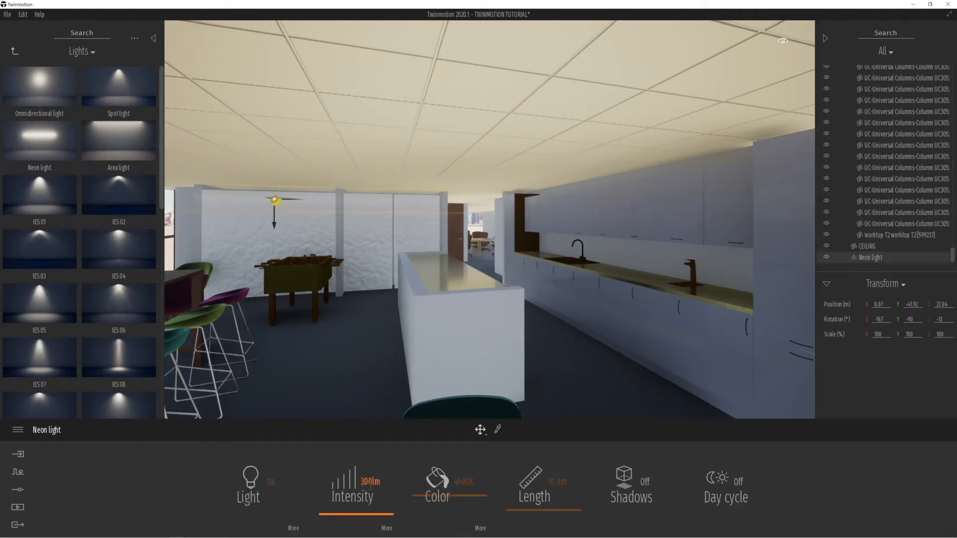
{"action": "left_click_drag", "start_coordinate": [352, 514], "coordinate": [351, 489]}
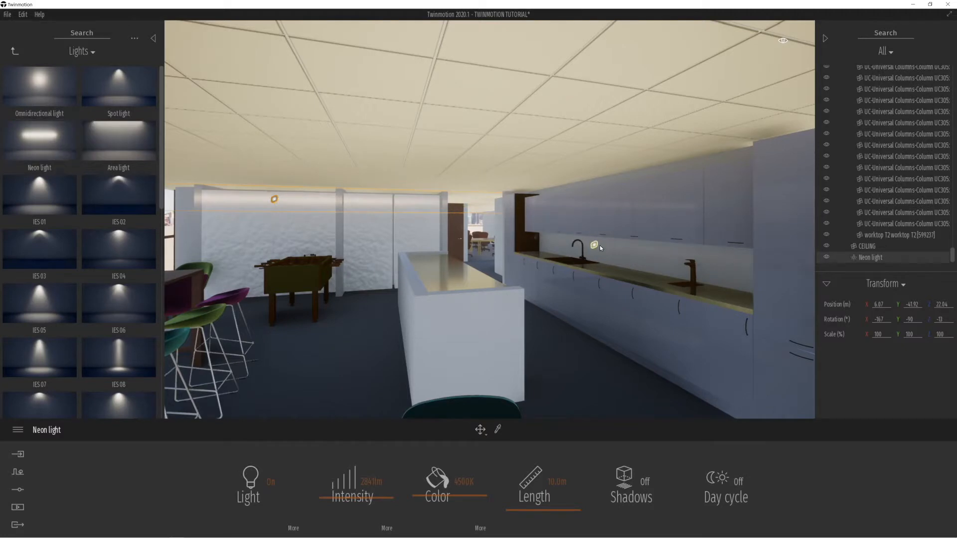
Step: Place a second neon light under the kitchen wall cabinets, raise its intensity to about 5057 lm and warm its color to about 3188K
{"action": "left_click", "coordinate": [602, 244]}
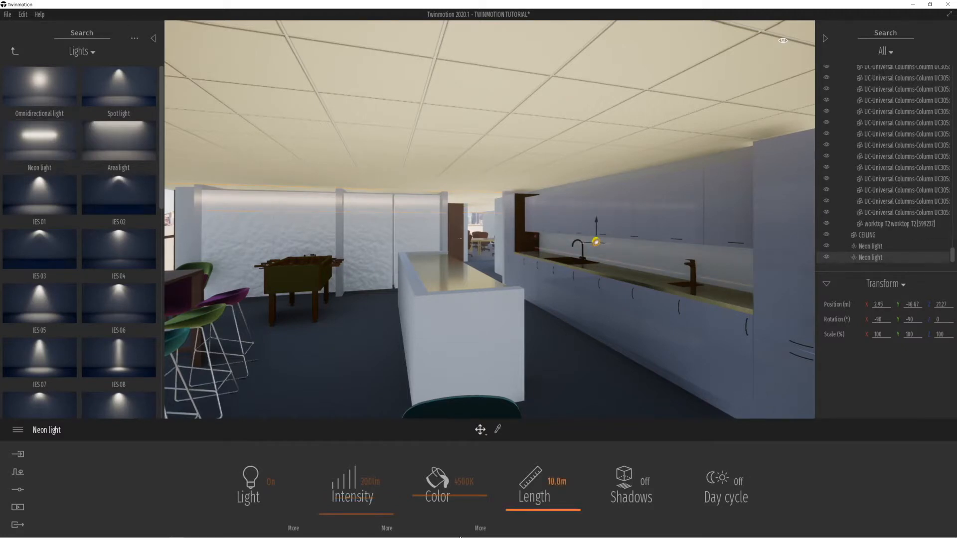
{"action": "left_click_drag", "start_coordinate": [356, 499], "coordinate": [358, 488]}
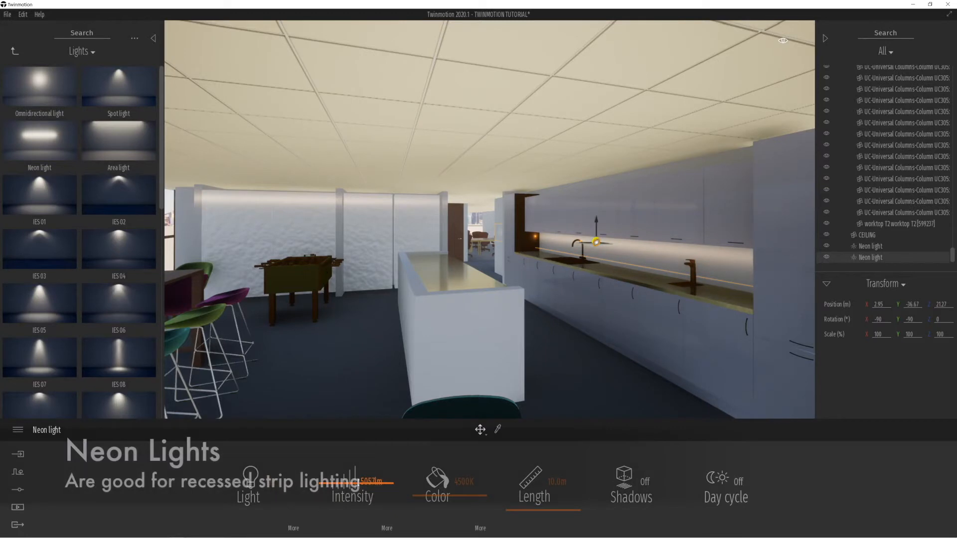
{"action": "left_click_drag", "start_coordinate": [422, 496], "coordinate": [426, 502]}
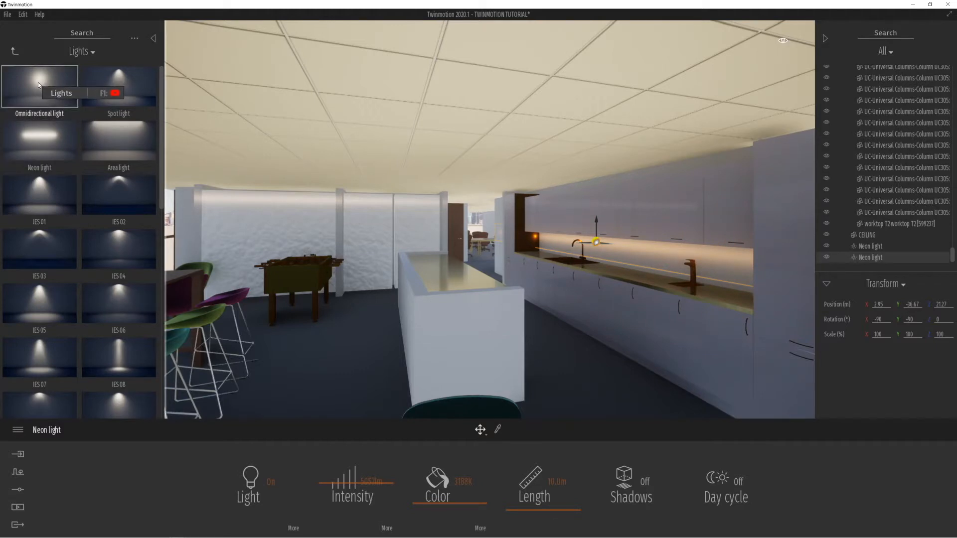
Step: Place an IES 05 light beside the kitchen island, raise it above the floor, and set intensity about 7443 lm, angle 52° and shadows on
{"action": "left_click_drag", "start_coordinate": [179, 317], "coordinate": [354, 369]}
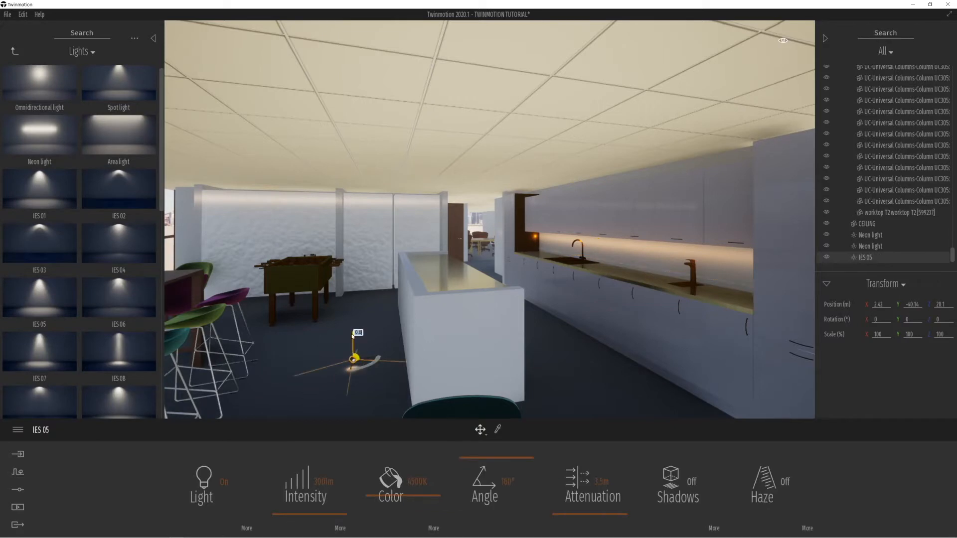
{"action": "left_click_drag", "start_coordinate": [351, 333], "coordinate": [342, 177]}
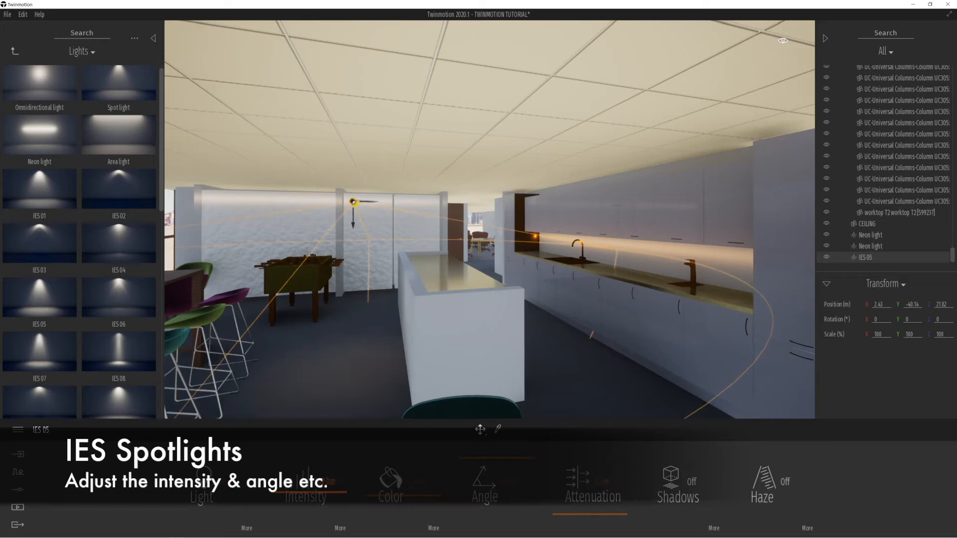
{"action": "left_click_drag", "start_coordinate": [468, 470], "coordinate": [470, 497]}
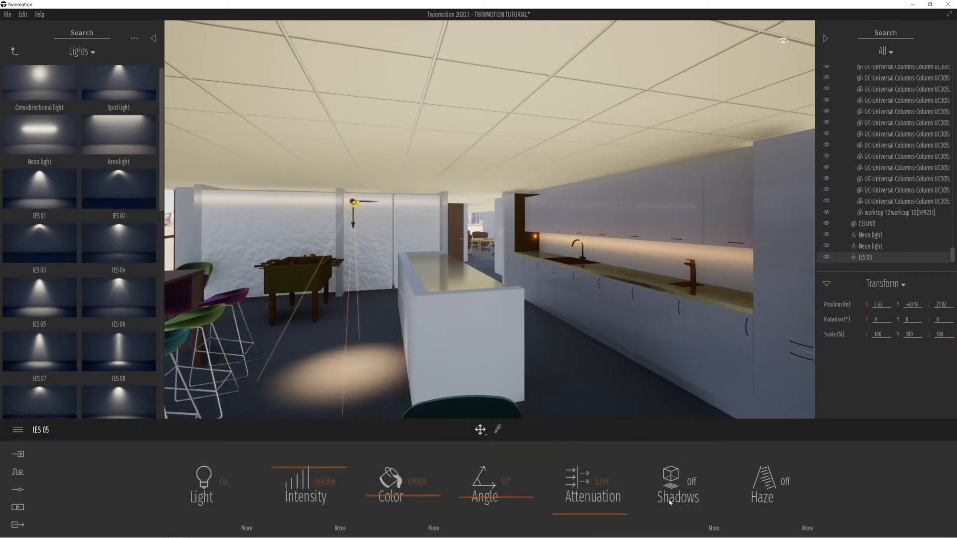
{"action": "left_click", "coordinate": [691, 482]}
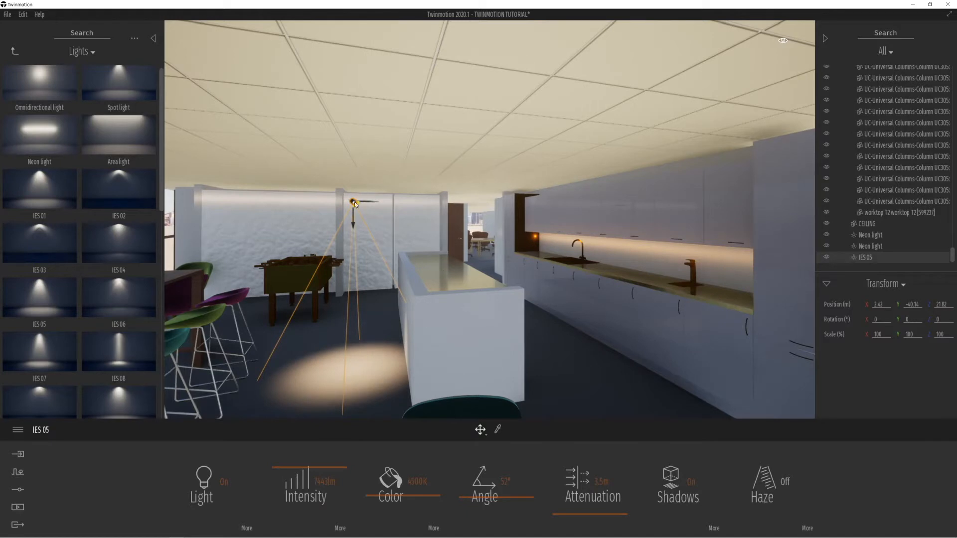
Step: Move the IES 05 light to the ceiling above the kitchen island and duplicate it along the island as three instances
{"action": "left_click_drag", "start_coordinate": [351, 217], "coordinate": [490, 139]}
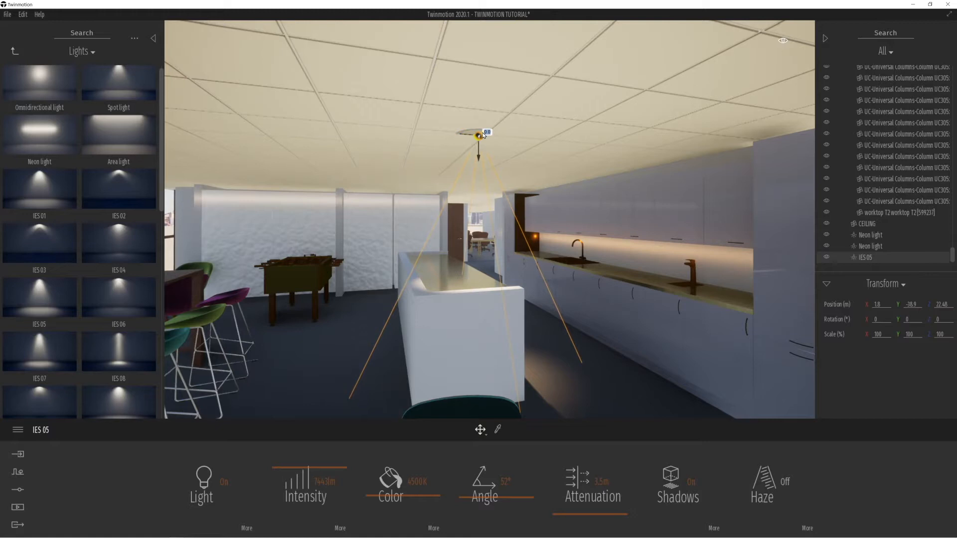
{"action": "left_click_drag", "start_coordinate": [483, 135], "coordinate": [459, 162]}
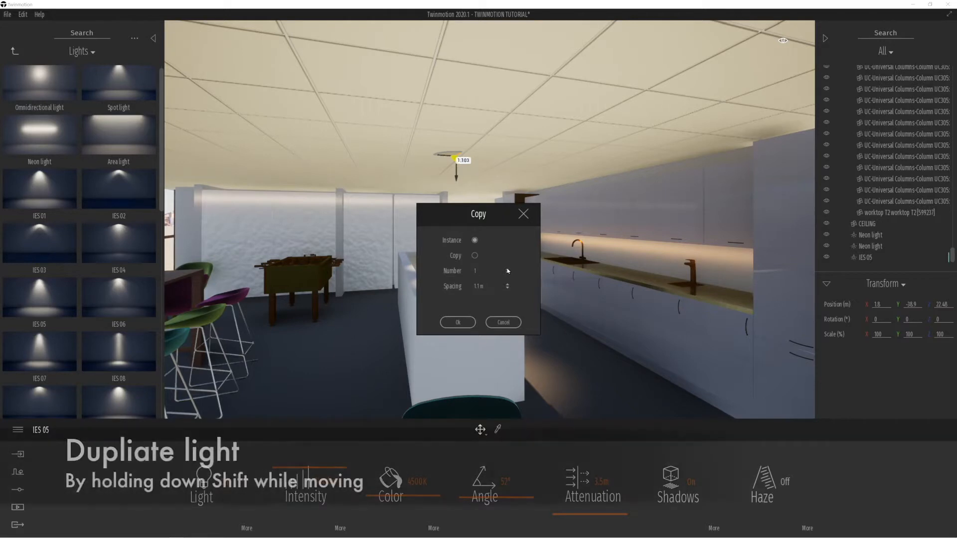
{"action": "left_click", "coordinate": [465, 322]}
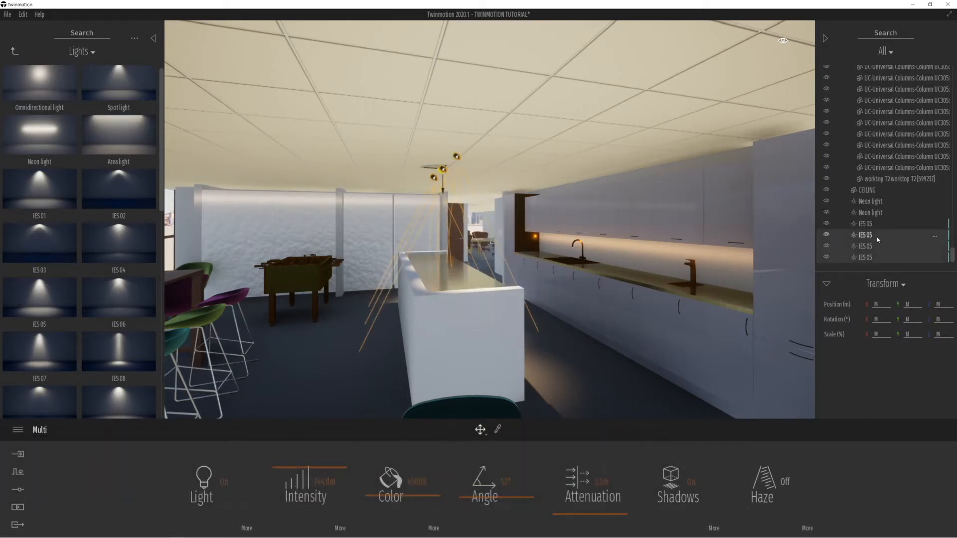
Step: Create a container named LIGHTS in the scene graph and move it out of the IES 05 light to the top level
{"action": "left_click", "coordinate": [865, 223]}
{"action": "left_click", "coordinate": [873, 256], "text": "shift"}
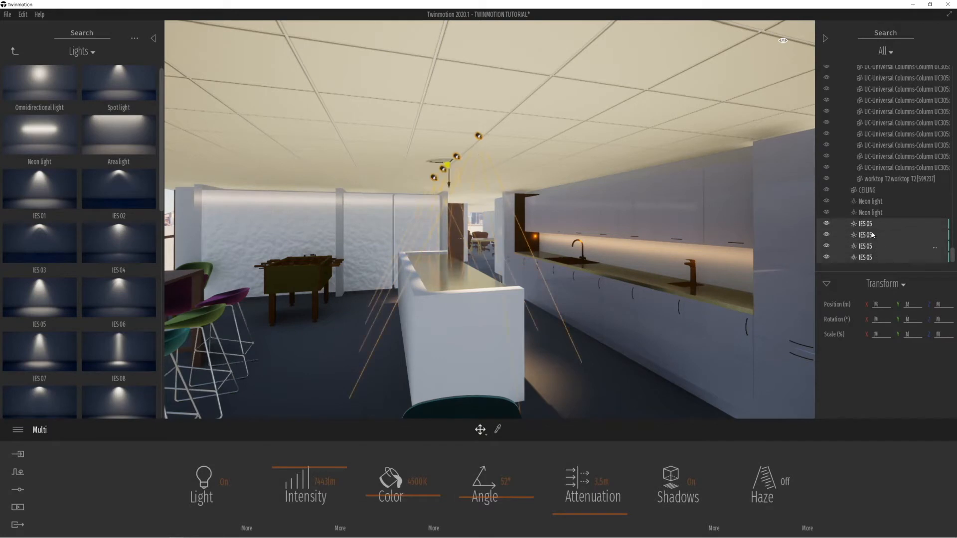
{"action": "right_click", "coordinate": [868, 227]}
{"action": "left_click", "coordinate": [868, 234]}
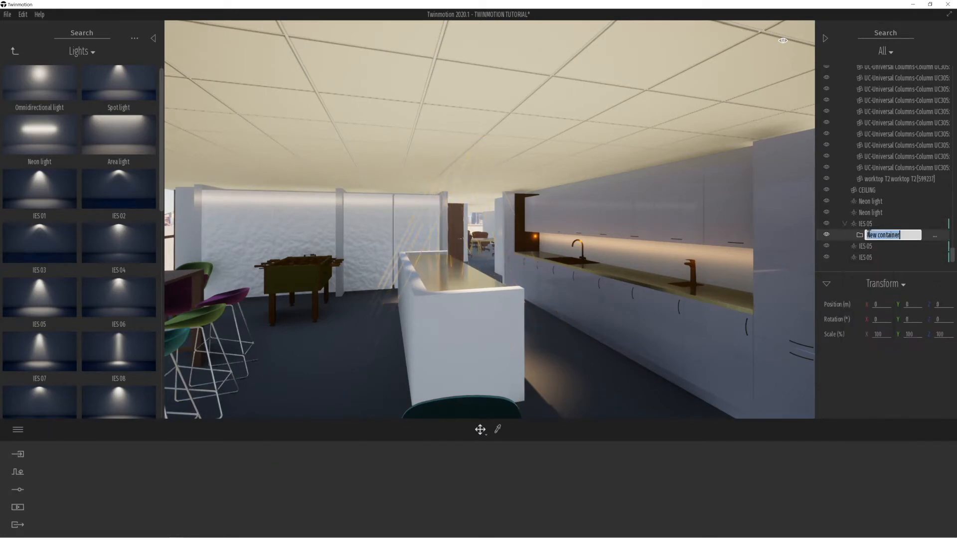
{"action": "key", "text": "BackSpace"}
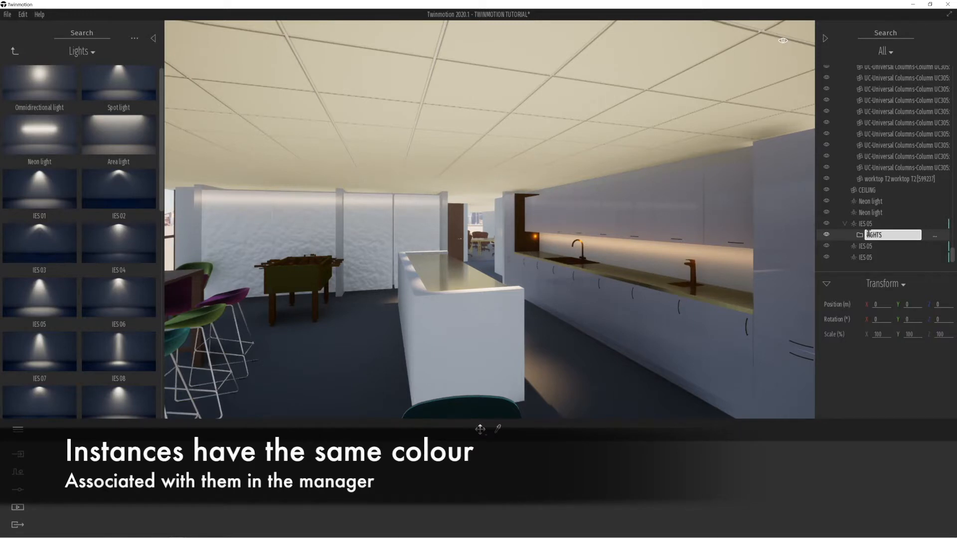
{"action": "key", "text": "Return"}
{"action": "left_click_drag", "start_coordinate": [858, 234], "coordinate": [844, 205]}
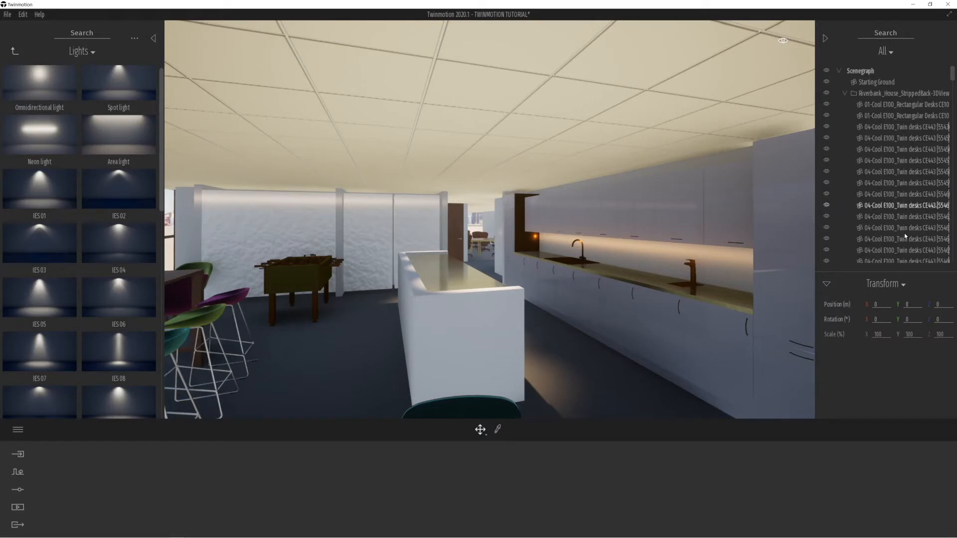
Step: Collapse the Riverbank House model group, move the four IES 05 lights into the LIGHTS container, and test its visibility off and on
{"action": "left_click", "coordinate": [844, 93]}
{"action": "left_click", "coordinate": [864, 152]}
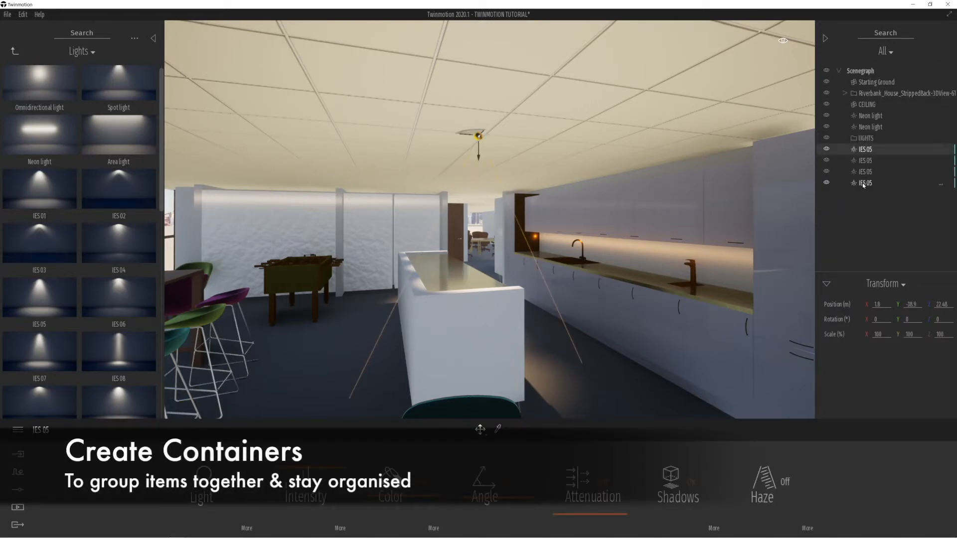
{"action": "left_click", "coordinate": [863, 183], "text": "shift"}
{"action": "left_click_drag", "start_coordinate": [867, 146], "coordinate": [869, 136]}
{"action": "left_click", "coordinate": [826, 138]}
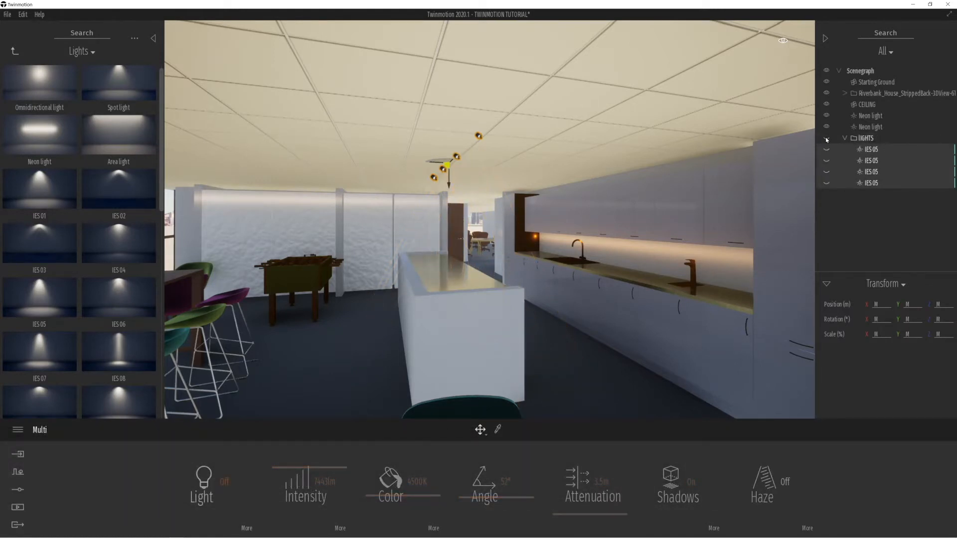
{"action": "left_click", "coordinate": [826, 138]}
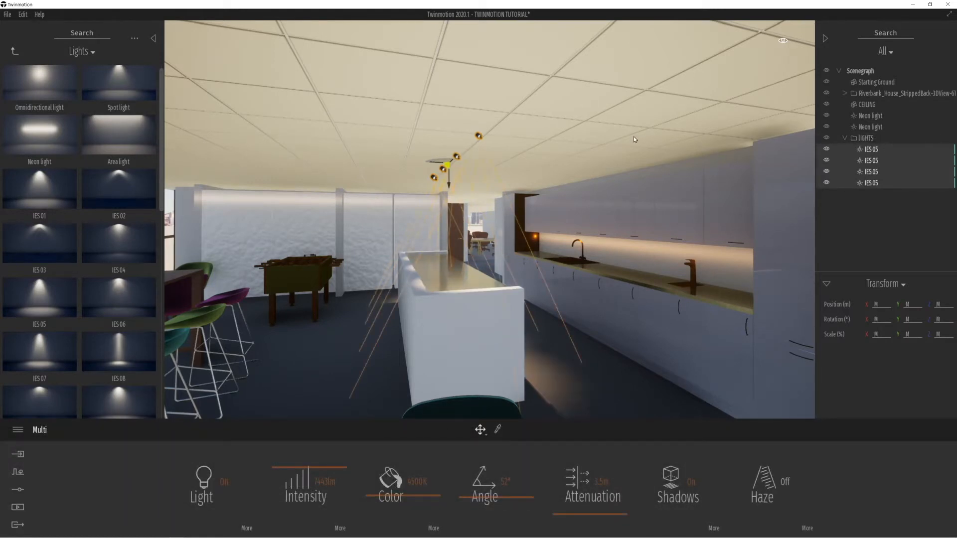
{"action": "left_click", "coordinate": [438, 163]}
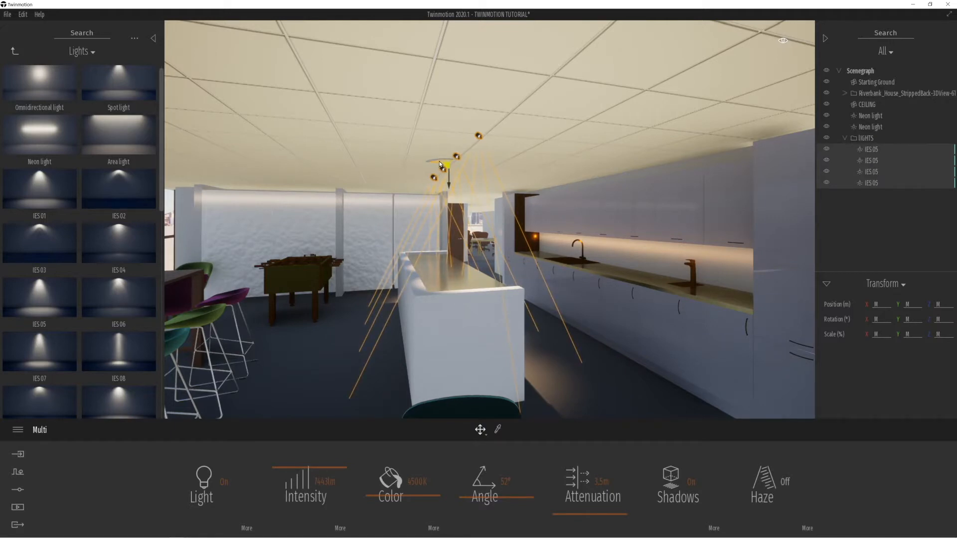
{"action": "left_click_drag", "start_coordinate": [440, 163], "coordinate": [297, 178]}
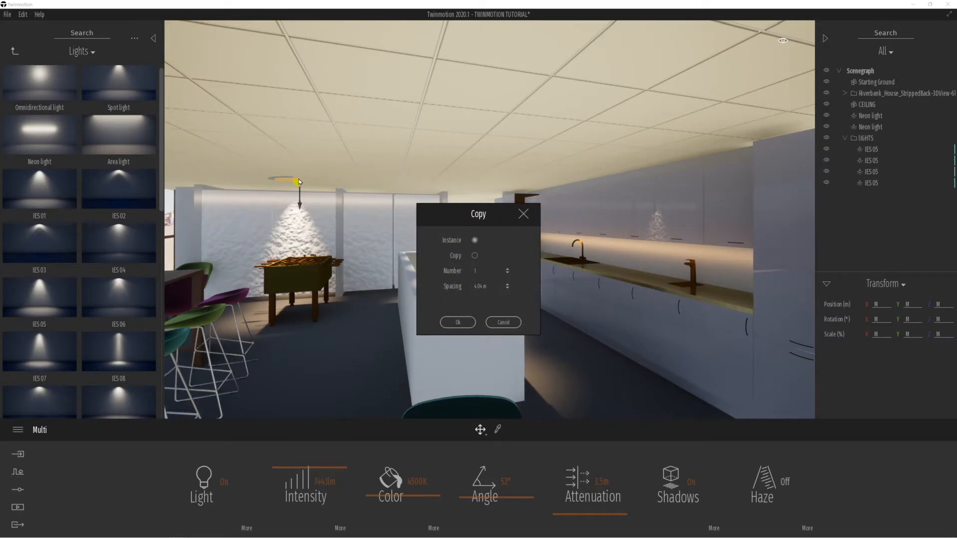
{"action": "left_click", "coordinate": [503, 322]}
Step: Copy the row of four lights toward the windows as three instance sets, add them to the LIGHTS container and test its visibility
{"action": "left_click_drag", "start_coordinate": [439, 163], "coordinate": [301, 174]}
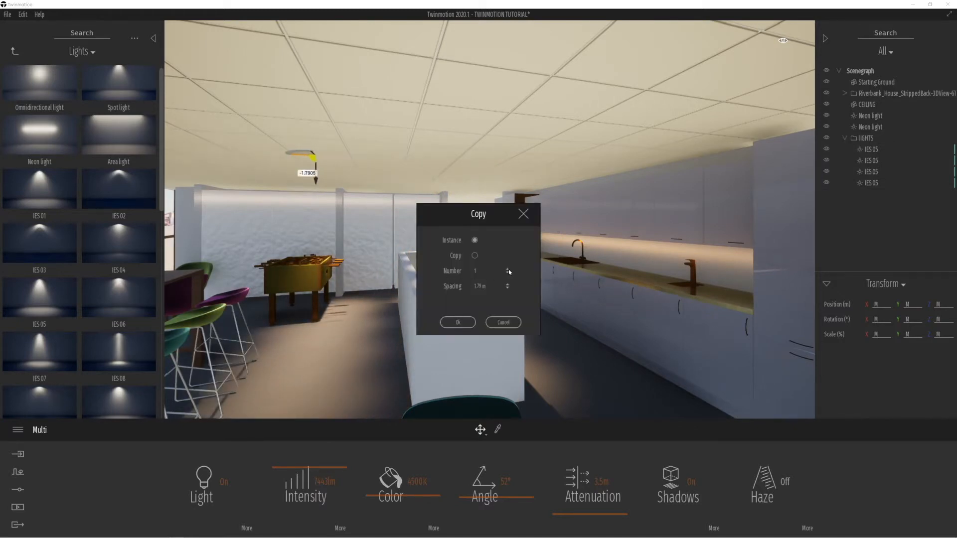
{"action": "left_click", "coordinate": [457, 323]}
{"action": "scroll", "coordinate": [488, 300], "scroll_direction": "down", "scroll_amount": 5}
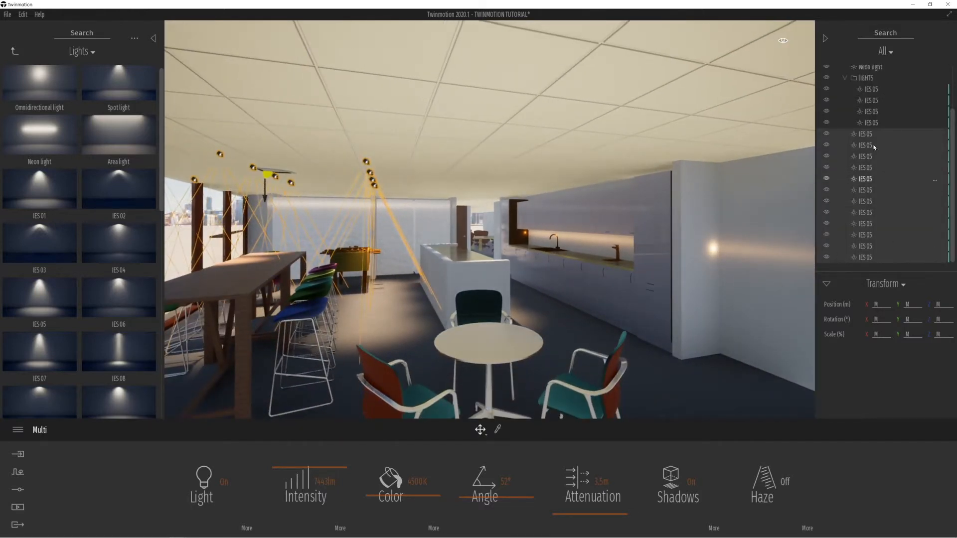
{"action": "mouse_move", "coordinate": [863, 136]}
{"action": "left_mouse_down"}
{"action": "mouse_move", "coordinate": [871, 114]}
{"action": "mouse_move", "coordinate": [871, 144]}
{"action": "left_mouse_up"}
{"action": "left_click", "coordinate": [826, 140]}
{"action": "left_click", "coordinate": [826, 140]}
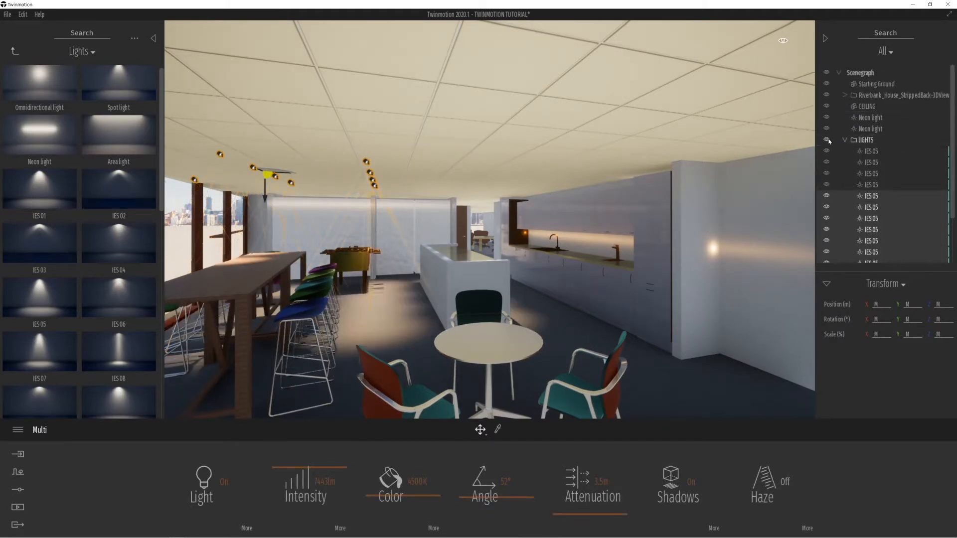
Step: Set all the IES 05 lights in LIGHTS to 10000 lm intensity, 3.9 m attenuation, 82° angle and 3625K color
{"action": "left_click", "coordinate": [870, 152]}
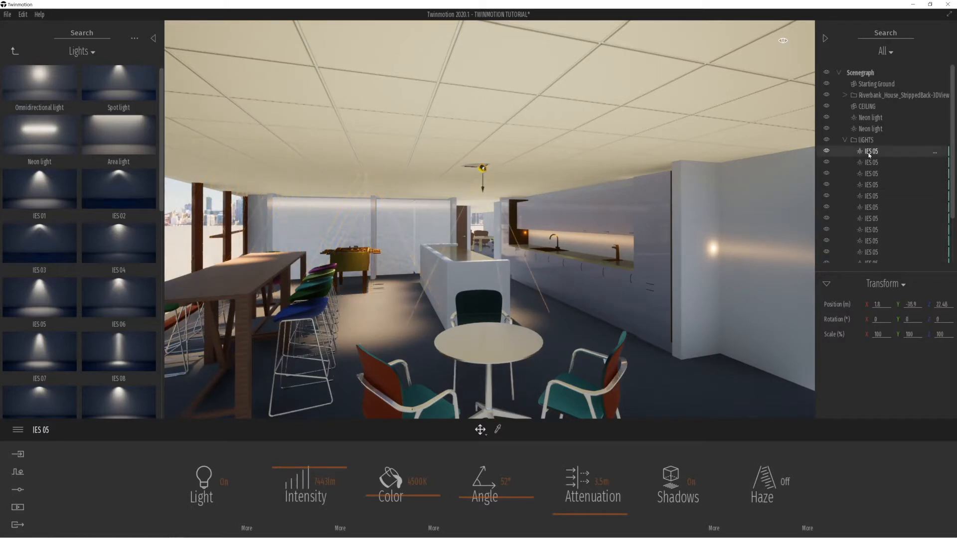
{"action": "scroll", "coordinate": [870, 254], "scroll_direction": "down", "scroll_amount": 5}
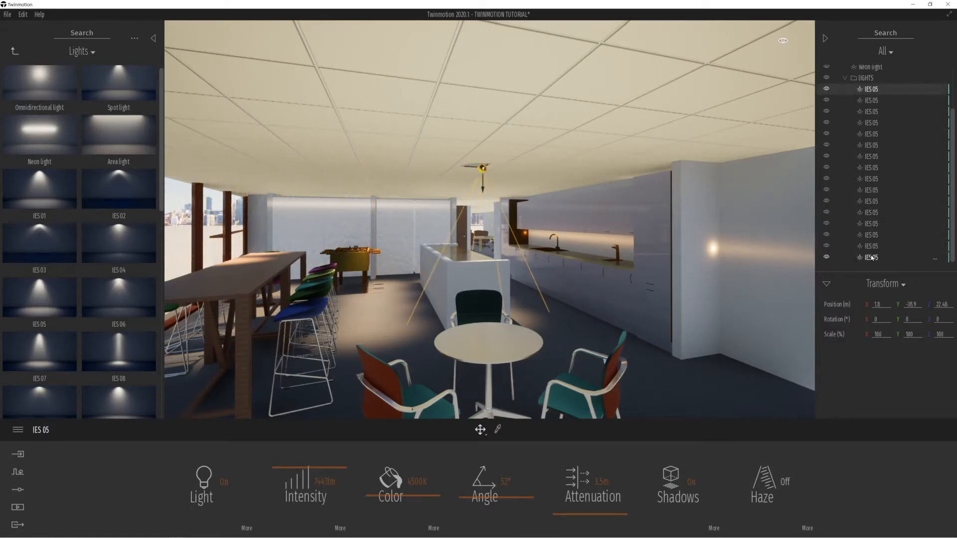
{"action": "left_click", "coordinate": [873, 258], "text": "shift"}
{"action": "left_click_drag", "start_coordinate": [285, 470], "coordinate": [292, 438]}
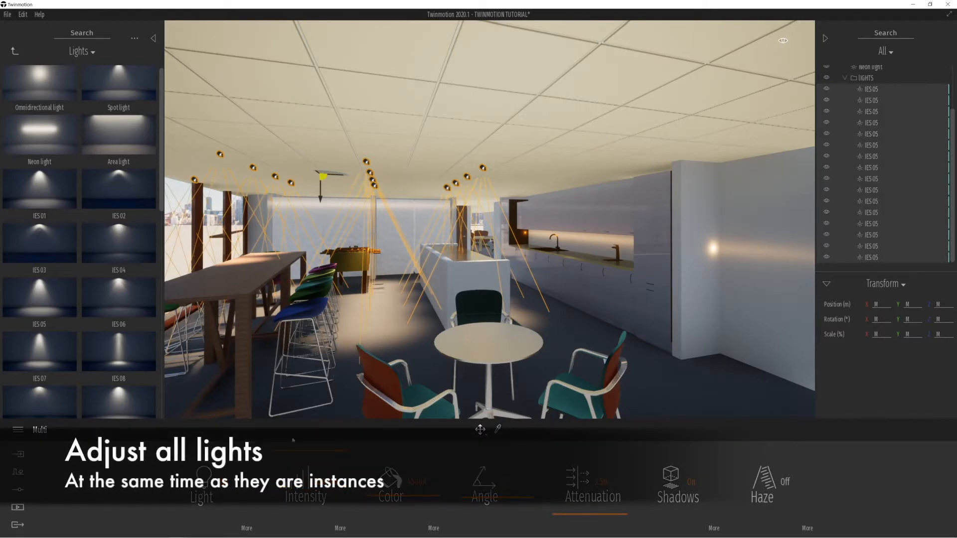
{"action": "mouse_move", "coordinate": [581, 516]}
{"action": "left_mouse_down"}
{"action": "mouse_move", "coordinate": [580, 475]}
{"action": "mouse_move", "coordinate": [582, 515]}
{"action": "left_mouse_up"}
{"action": "mouse_move", "coordinate": [459, 497]}
{"action": "left_mouse_down"}
{"action": "mouse_move", "coordinate": [463, 482]}
{"action": "mouse_move", "coordinate": [465, 489]}
{"action": "left_mouse_up"}
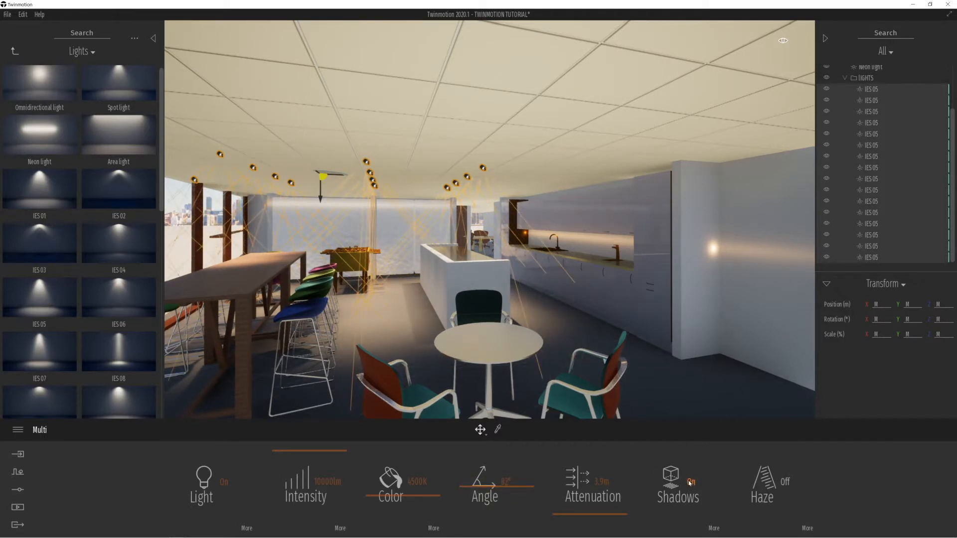
{"action": "left_click_drag", "start_coordinate": [377, 497], "coordinate": [380, 455]}
{"action": "left_click_drag", "start_coordinate": [385, 487], "coordinate": [386, 502]}
Step: Place another IES 05 light on the corridor floor beside the kitchen and raise it to just below the ceiling
{"action": "right_click_drag", "start_coordinate": [518, 321], "coordinate": [573, 335]}
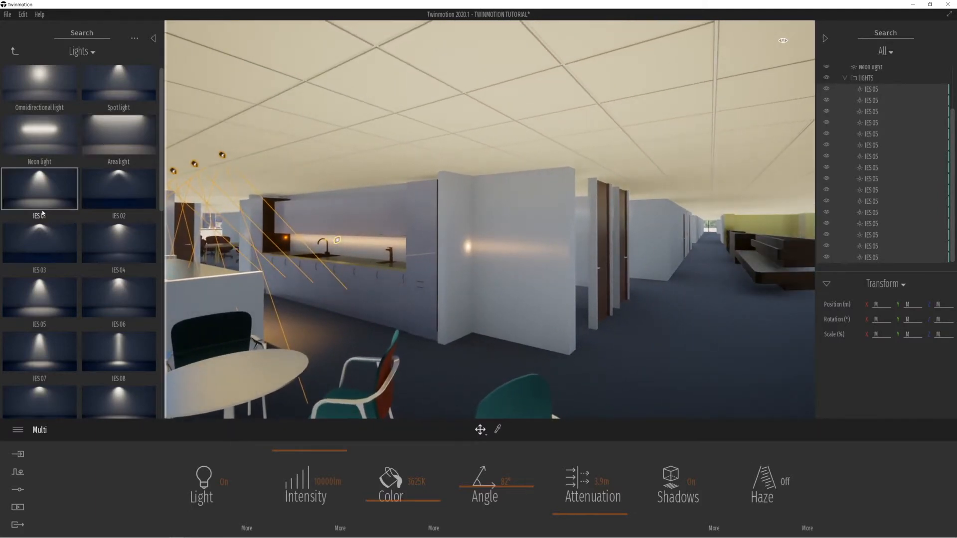
{"action": "left_click_drag", "start_coordinate": [36, 288], "coordinate": [686, 368]}
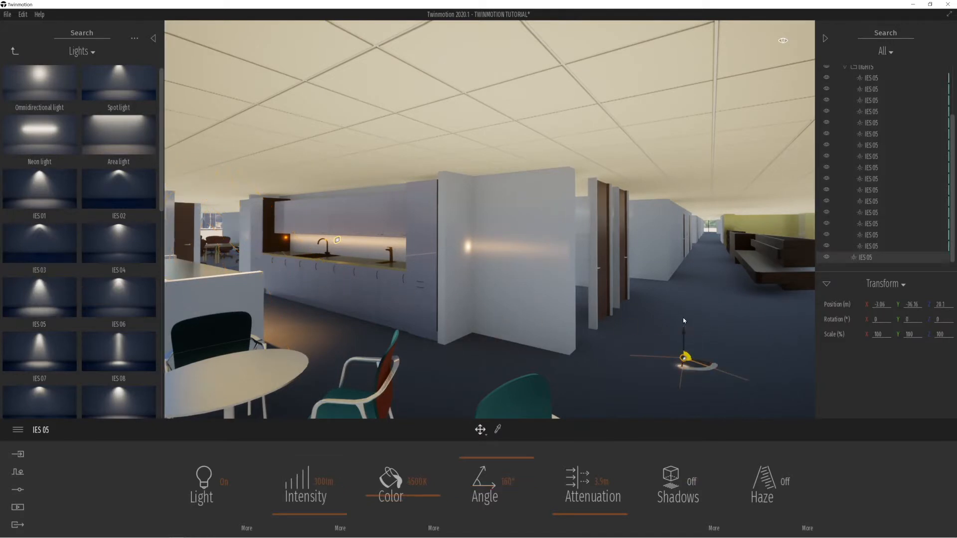
{"action": "left_click_drag", "start_coordinate": [683, 330], "coordinate": [677, 169]}
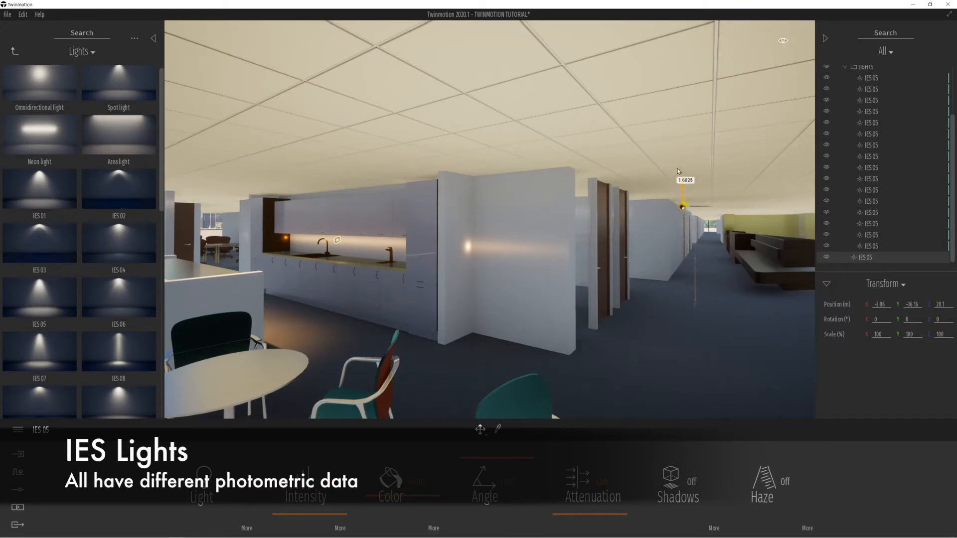
{"action": "left_click_drag", "start_coordinate": [678, 129], "coordinate": [677, 117]}
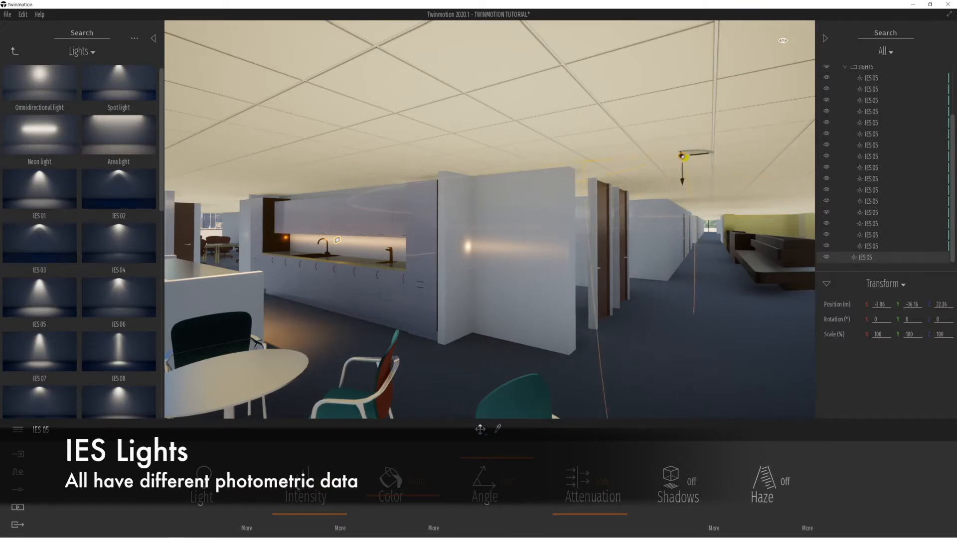
Step: Set the corridor IES 05 light to 10000 lm intensity and a 60° angle, with shadows turned on
{"action": "left_click_drag", "start_coordinate": [292, 517], "coordinate": [312, 431]}
{"action": "left_click_drag", "start_coordinate": [482, 466], "coordinate": [463, 495]}
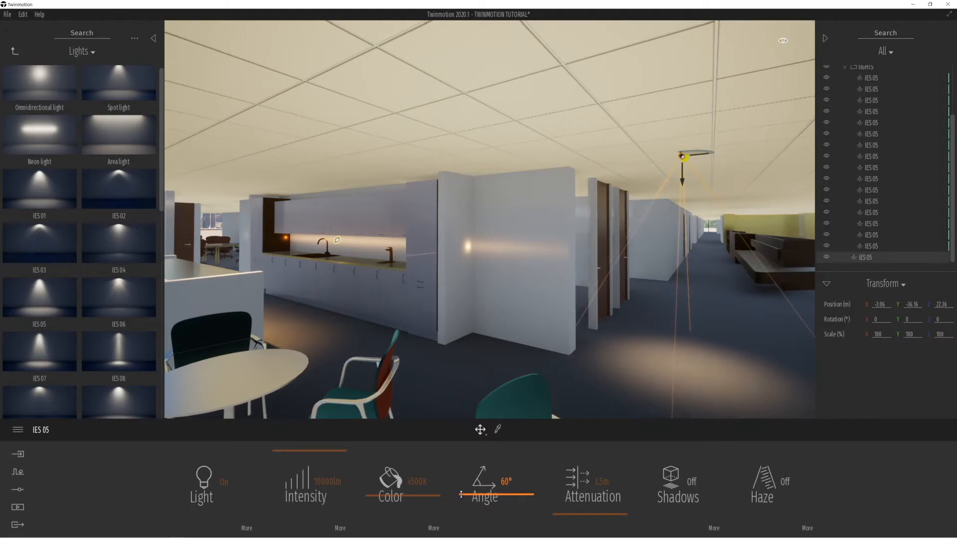
{"action": "left_click", "coordinate": [691, 482]}
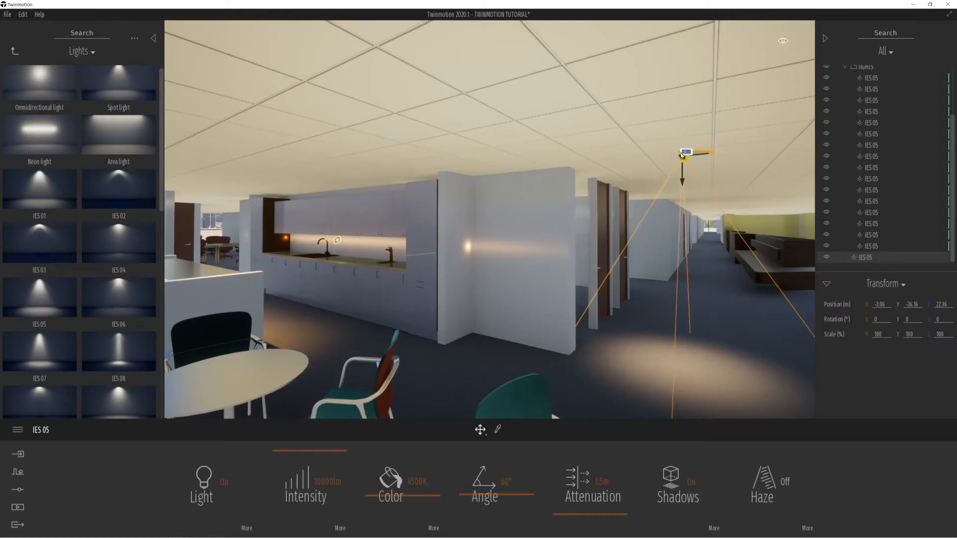
Step: Copy the corridor IES 05 light along the length of the corridor ceiling as 10 instances
{"action": "scroll", "coordinate": [684, 158], "scroll_direction": "up", "scroll_amount": 3}
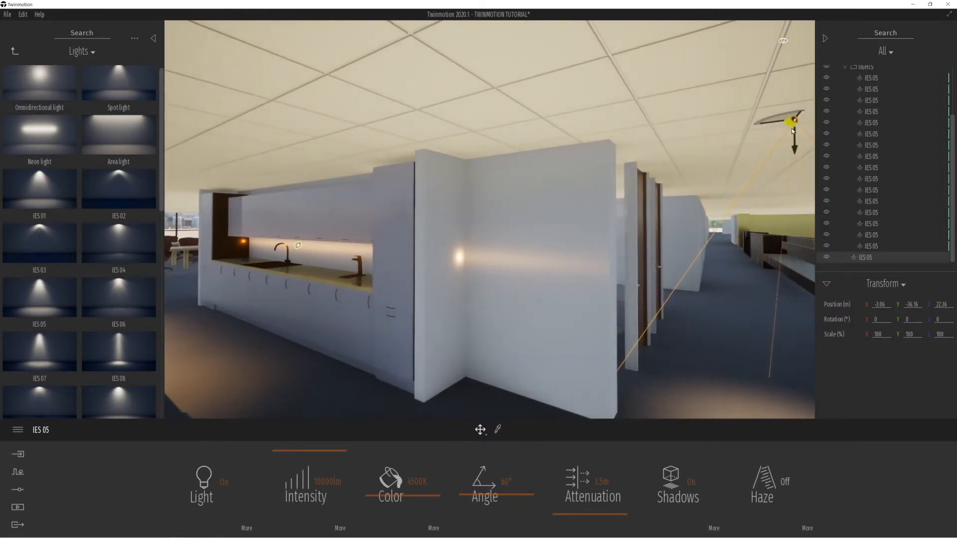
{"action": "left_click_drag", "start_coordinate": [800, 117], "coordinate": [766, 285]}
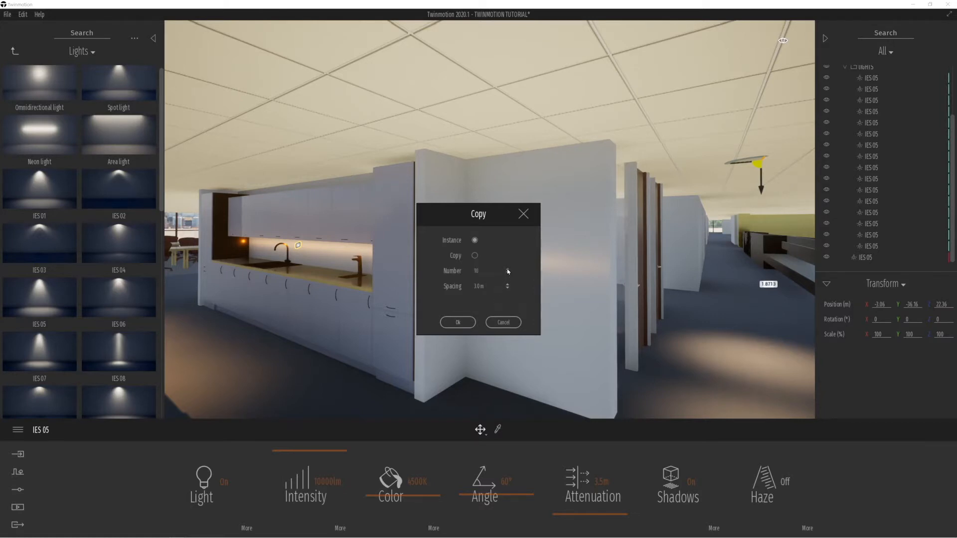
{"action": "left_click", "coordinate": [467, 322]}
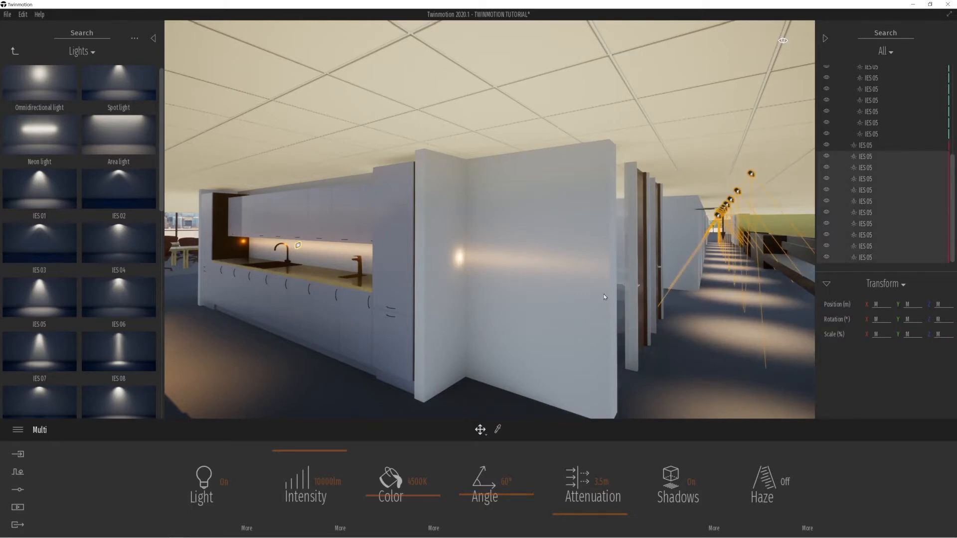
Step: Place three IES 09 lights in a row near the top of the white walls at the end of the kitchen units
{"action": "right_click_drag", "start_coordinate": [583, 320], "coordinate": [575, 315]}
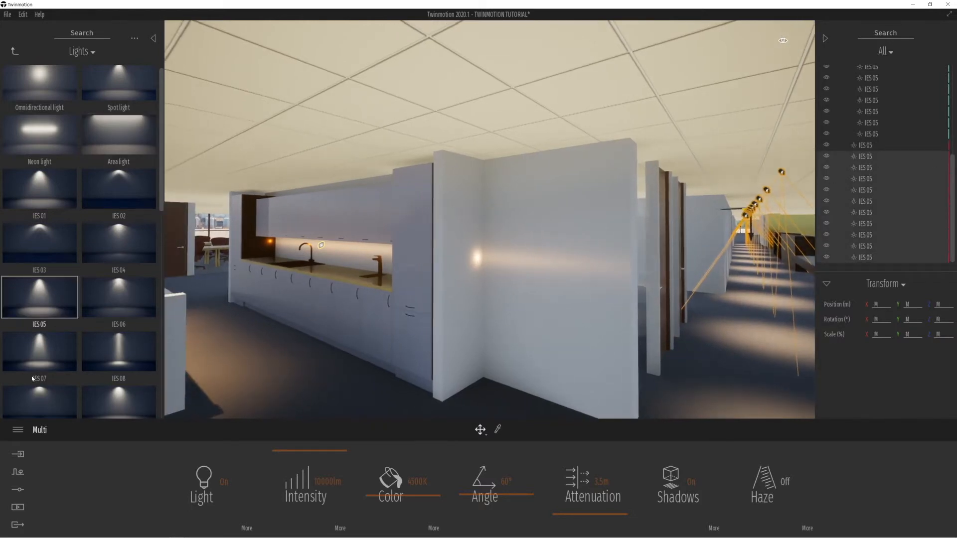
{"action": "left_click_drag", "start_coordinate": [35, 394], "coordinate": [468, 191]}
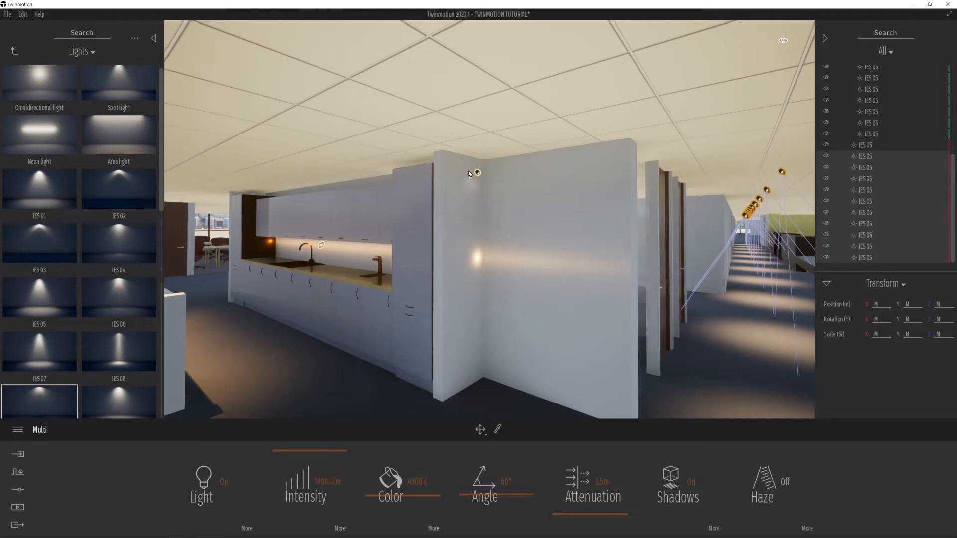
{"action": "left_click", "coordinate": [469, 171]}
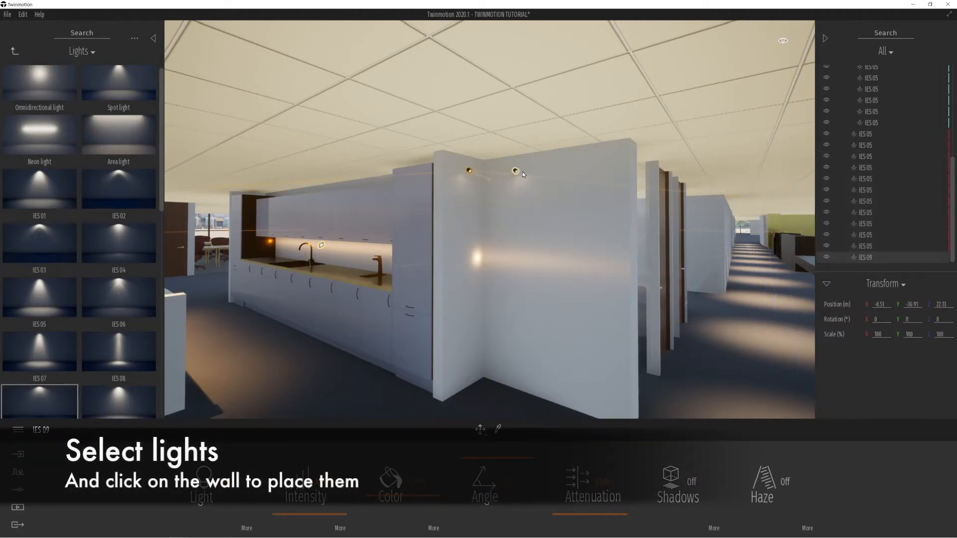
{"action": "left_click", "coordinate": [522, 169]}
{"action": "left_click", "coordinate": [602, 163]}
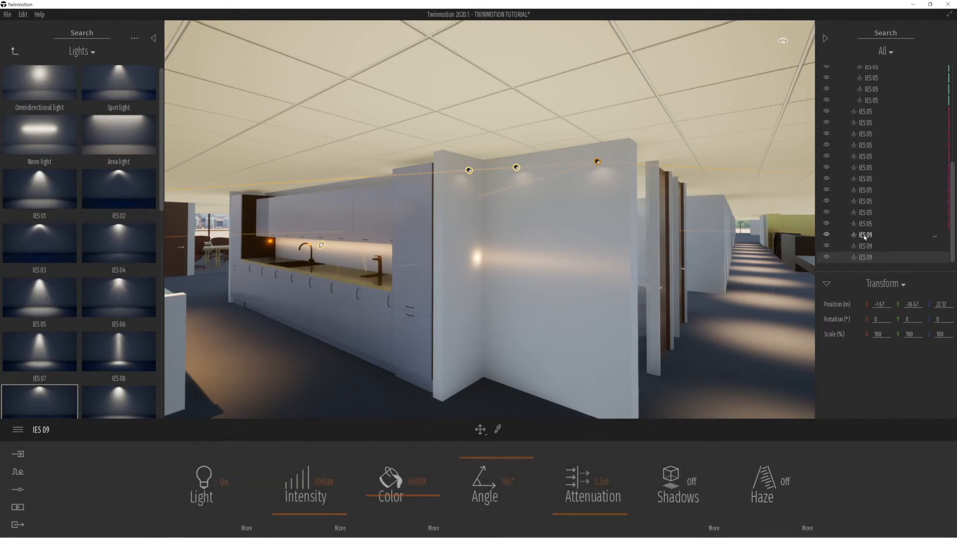
Step: Set all three IES 09 wall lights to an 88° angle and an intensity of about 8000 lm
{"action": "left_click", "coordinate": [863, 235], "text": "shift"}
{"action": "left_click_drag", "start_coordinate": [471, 459], "coordinate": [470, 484]}
{"action": "left_click_drag", "start_coordinate": [329, 514], "coordinate": [329, 463]}
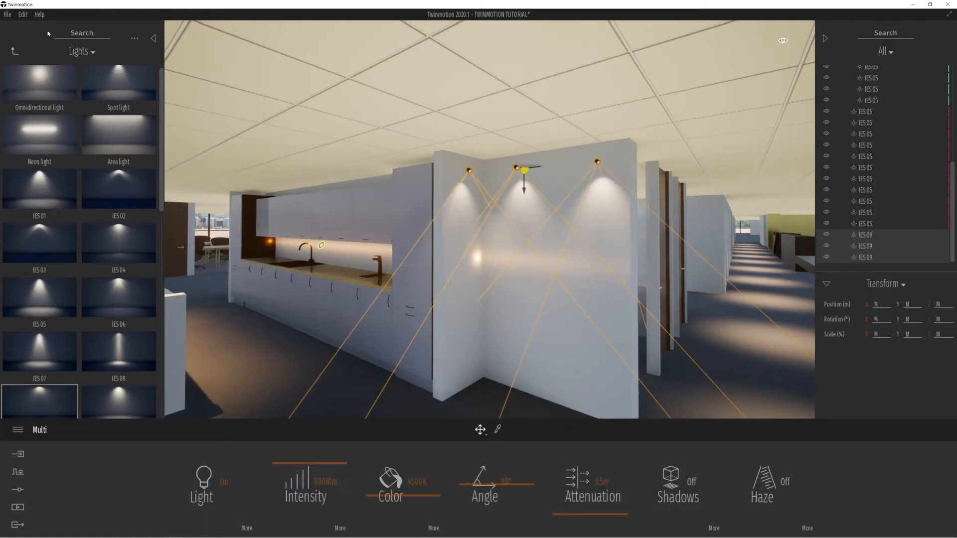
Step: Hang the Frame Composition x3 decoration on the wall below the IES 09 lights and Photo framed x3 02 on the adjoining wall face
{"action": "left_click", "coordinate": [13, 51]}
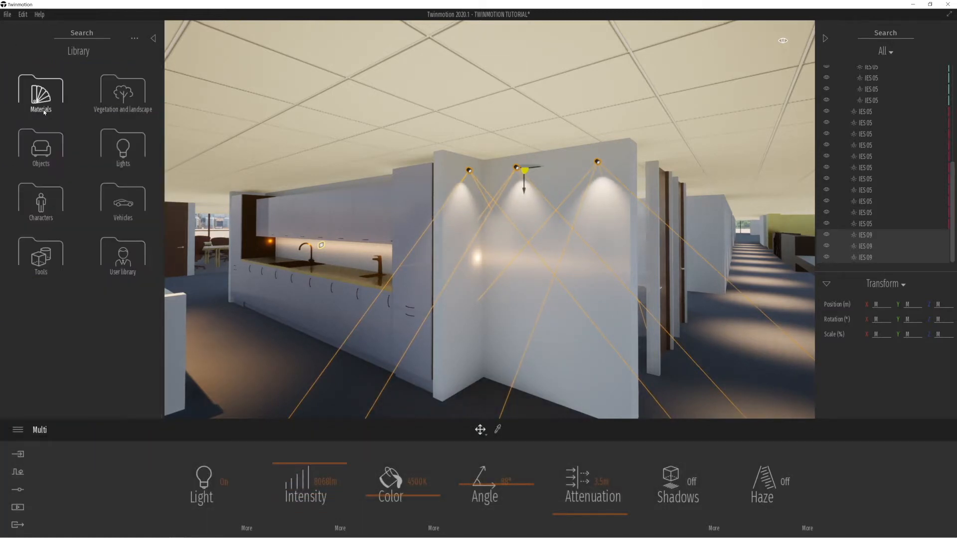
{"action": "left_click", "coordinate": [41, 92]}
{"action": "left_click", "coordinate": [15, 51]}
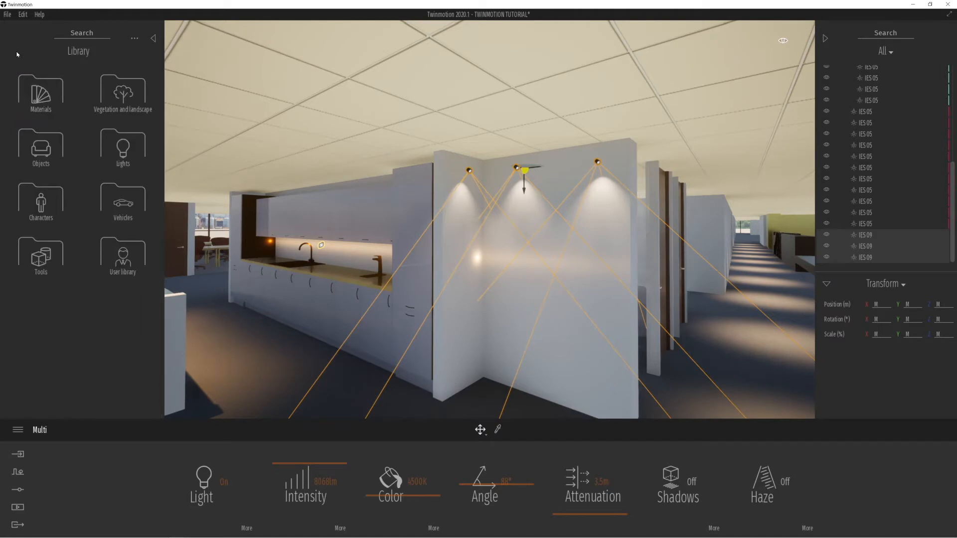
{"action": "left_click", "coordinate": [40, 145]}
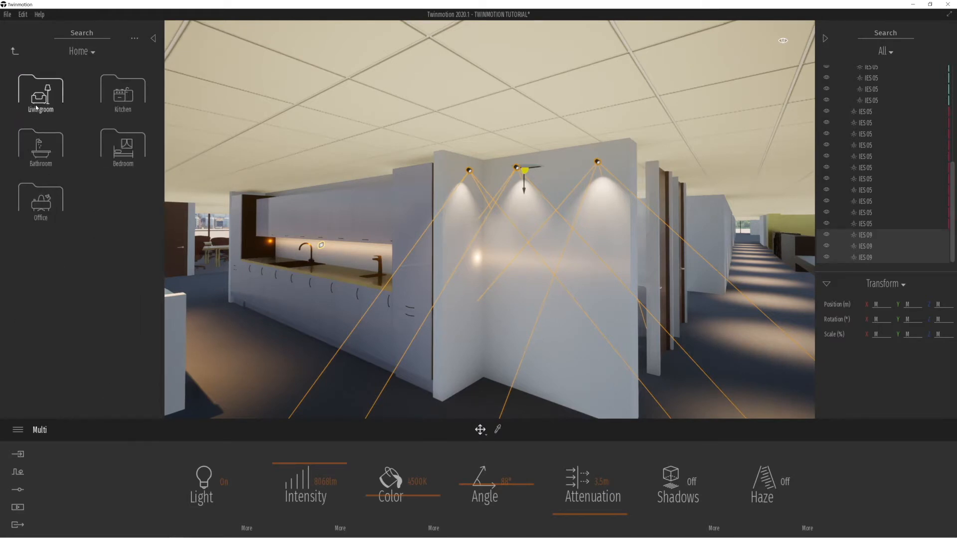
{"action": "left_click", "coordinate": [37, 102]}
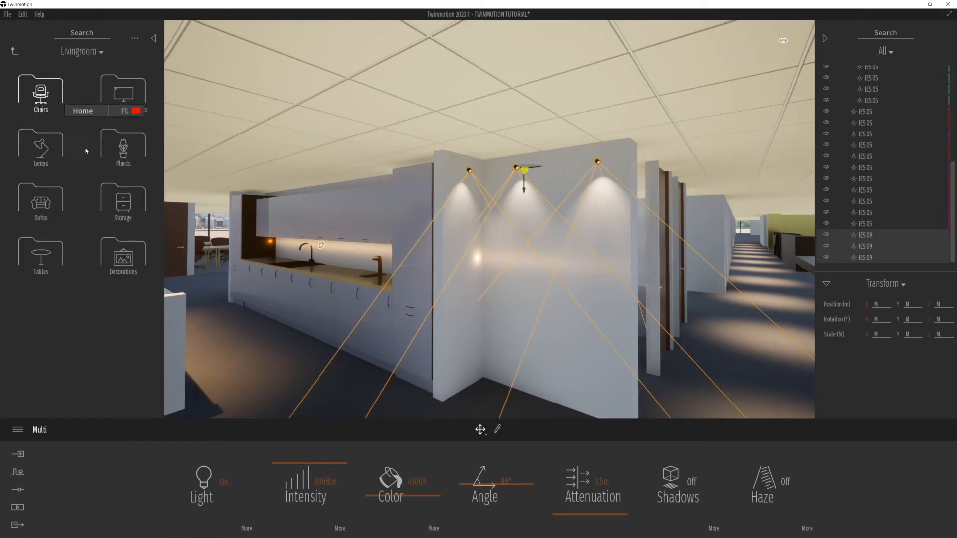
{"action": "left_click", "coordinate": [123, 255]}
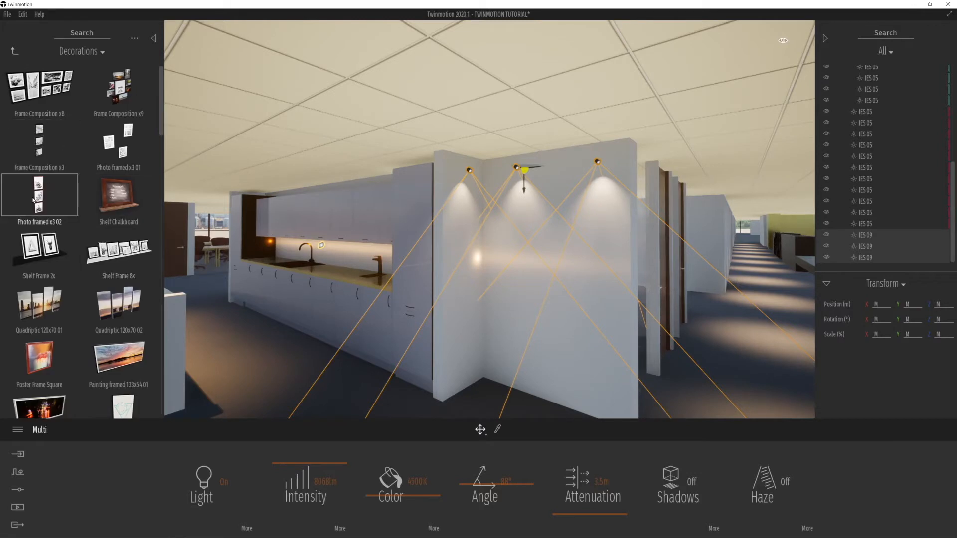
{"action": "left_click_drag", "start_coordinate": [40, 142], "coordinate": [550, 277]}
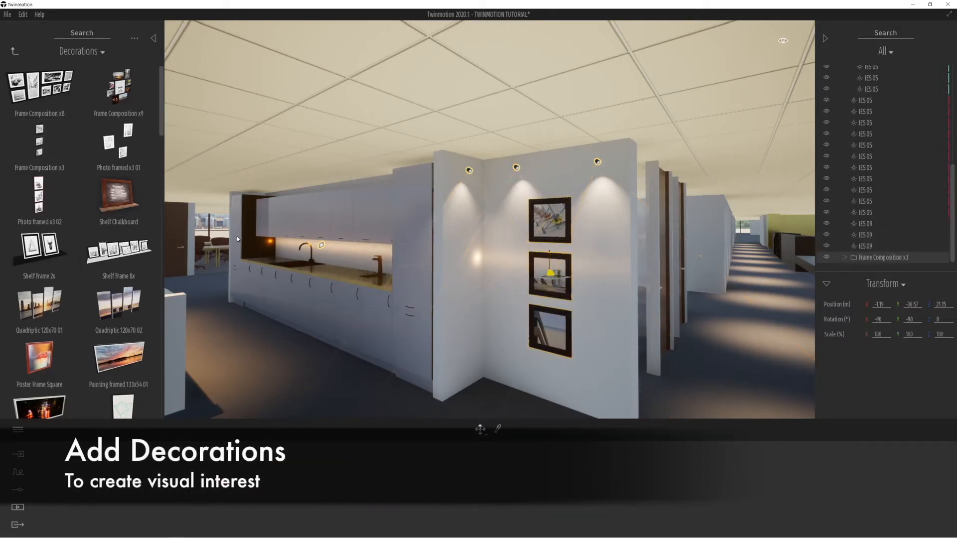
{"action": "right_click_drag", "start_coordinate": [550, 273], "coordinate": [475, 276]}
{"action": "left_click_drag", "start_coordinate": [38, 199], "coordinate": [572, 242]}
Step: Hang Painting Coton 100x70, Frame Map and Poster Simple side by side on the far white wall behind the foosball table
{"action": "right_click_drag", "start_coordinate": [582, 261], "coordinate": [493, 292]}
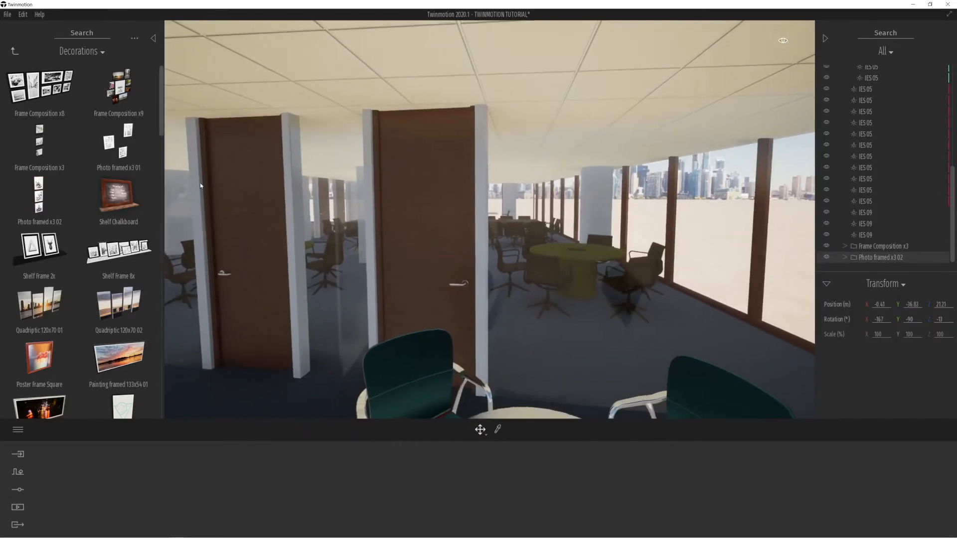
{"action": "left_click", "coordinate": [13, 51]}
{"action": "left_click", "coordinate": [12, 50]}
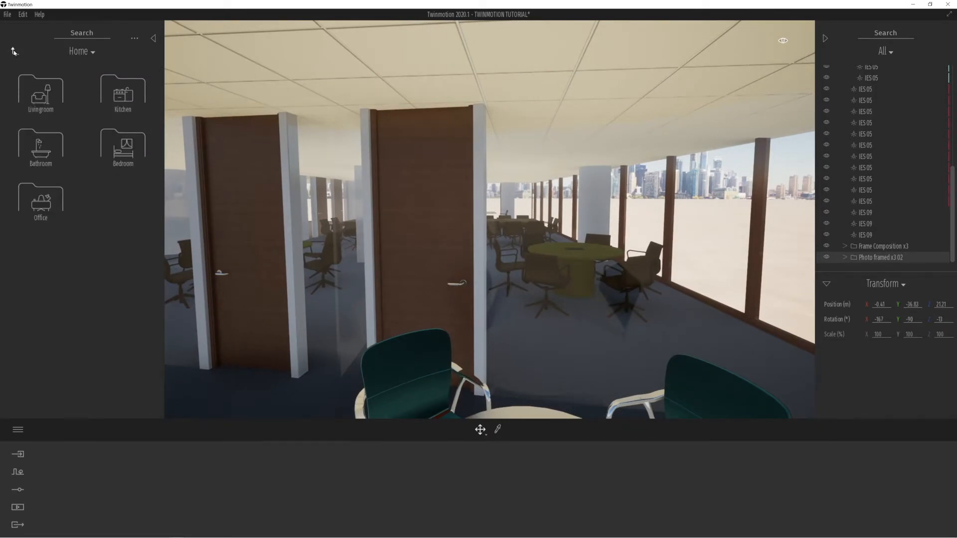
{"action": "right_click_drag", "start_coordinate": [344, 322], "coordinate": [215, 325]}
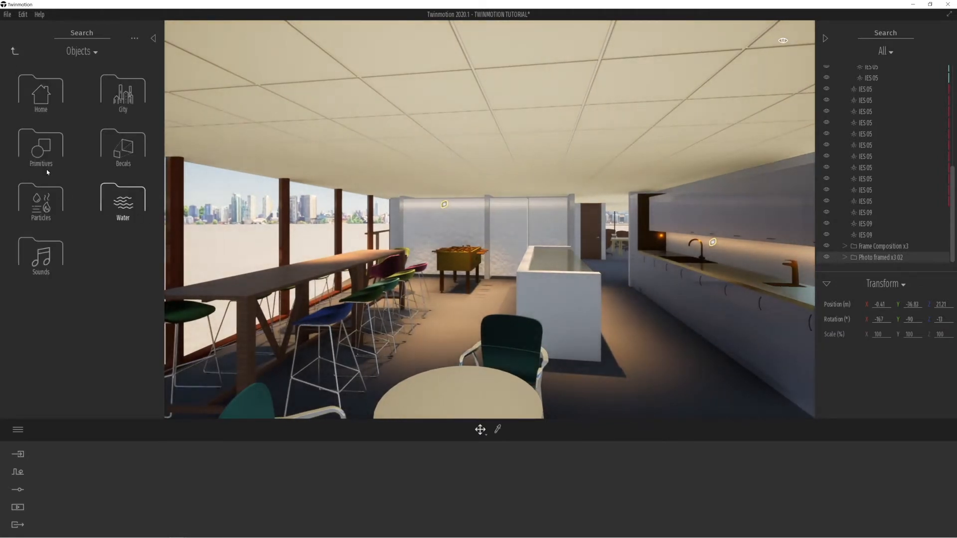
{"action": "left_click", "coordinate": [45, 88]}
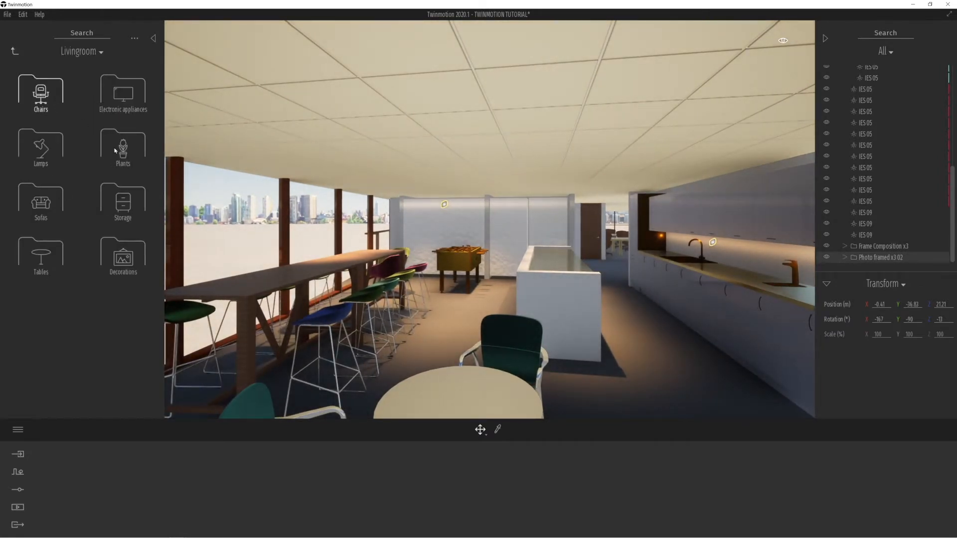
{"action": "left_click", "coordinate": [122, 258]}
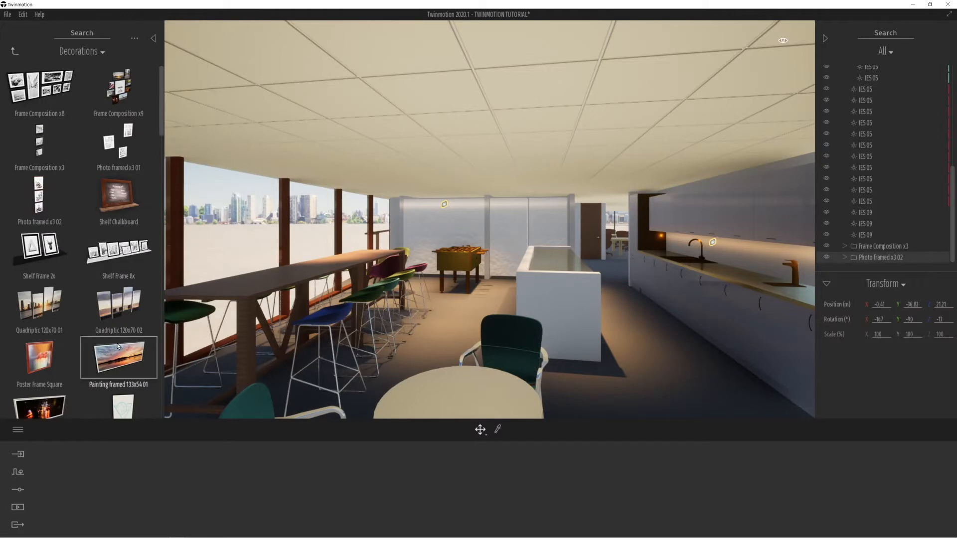
{"action": "scroll", "coordinate": [116, 348], "scroll_direction": "down", "scroll_amount": 3}
{"action": "scroll", "coordinate": [115, 347], "scroll_direction": "down", "scroll_amount": 2}
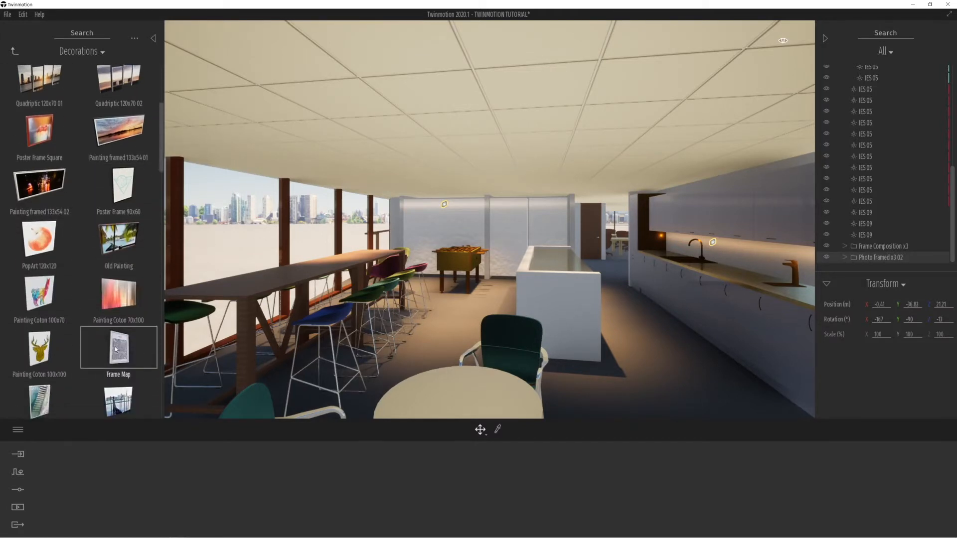
{"action": "left_click_drag", "start_coordinate": [210, 250], "coordinate": [445, 227]}
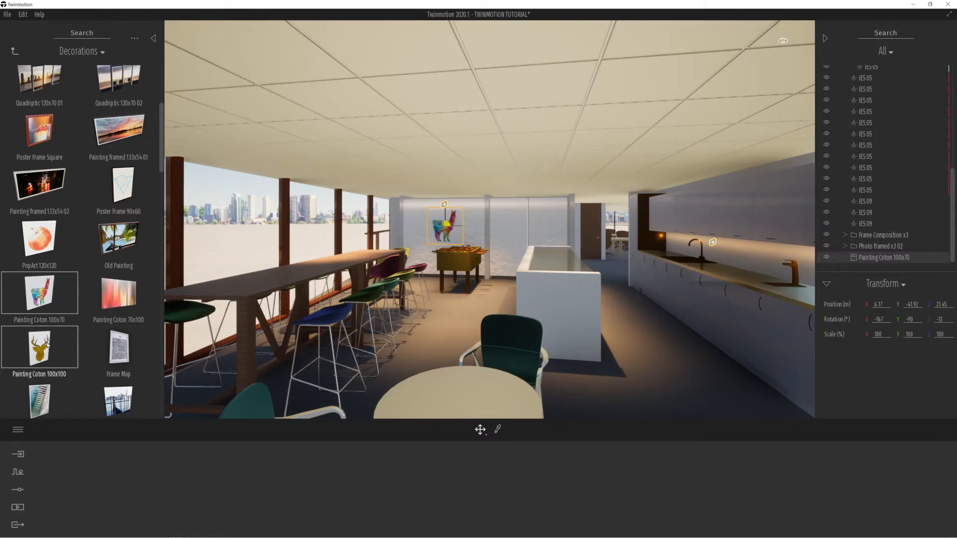
{"action": "left_click_drag", "start_coordinate": [116, 347], "coordinate": [510, 226]}
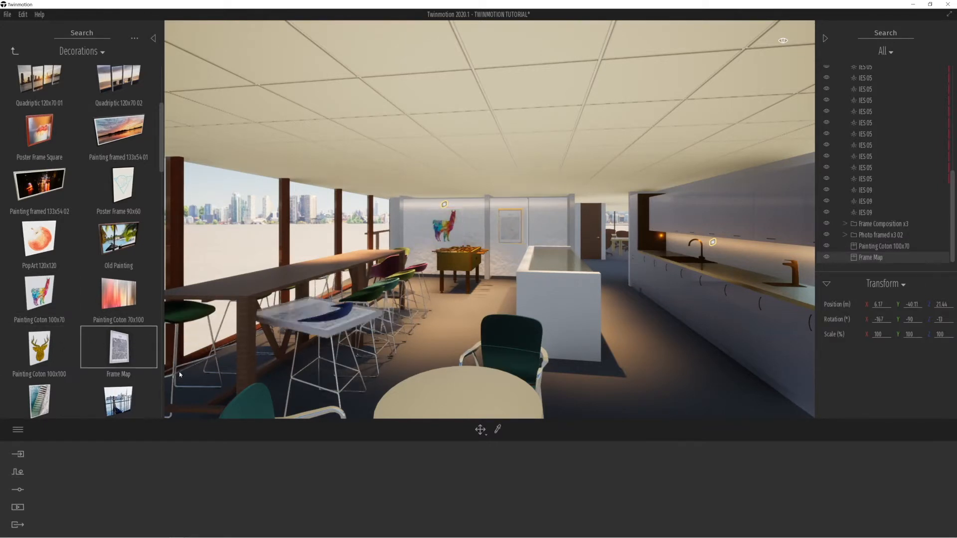
{"action": "left_click_drag", "start_coordinate": [75, 388], "coordinate": [551, 229]}
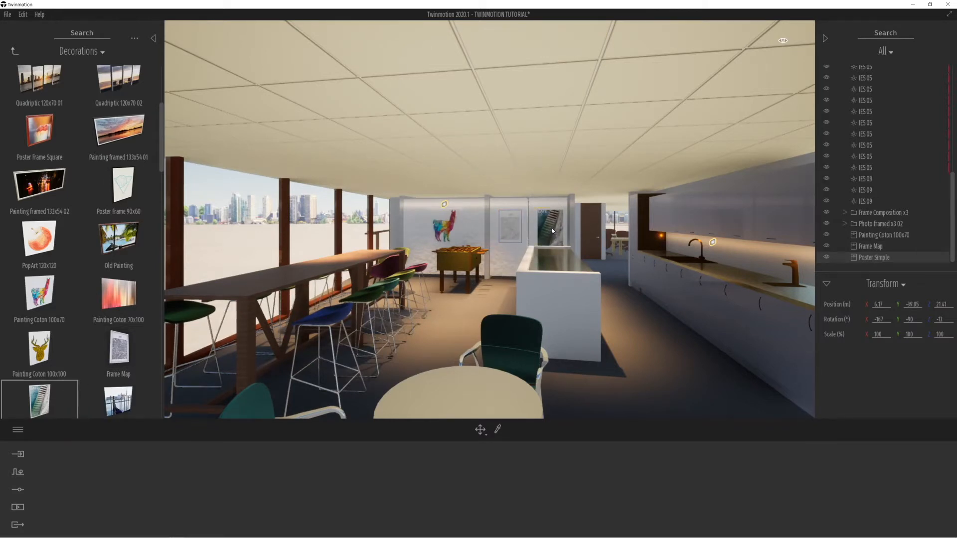
Step: Place an open laptop and a Tablet 01 from the living-room electronic appliances on the round table
{"action": "left_click", "coordinate": [15, 51]}
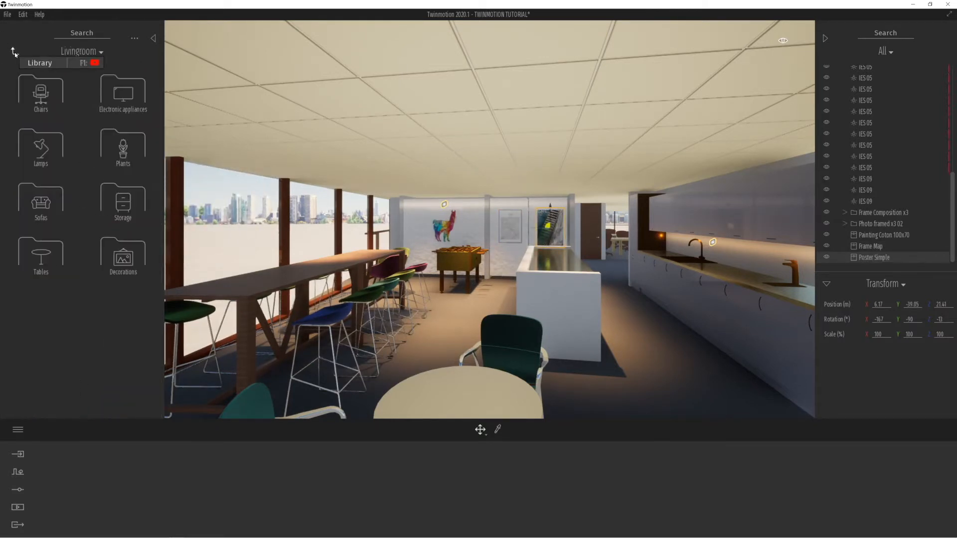
{"action": "left_click", "coordinate": [111, 102]}
{"action": "left_click_drag", "start_coordinate": [118, 251], "coordinate": [460, 403]}
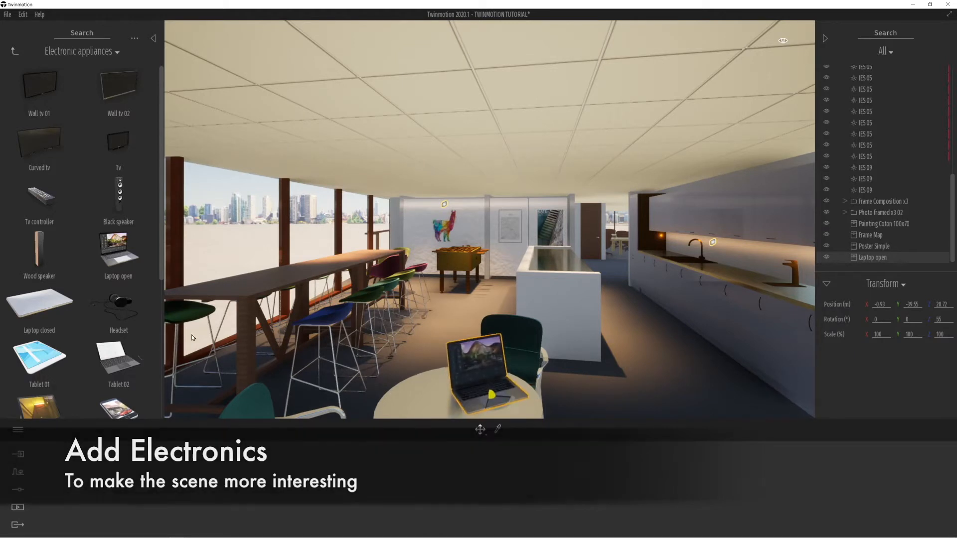
{"action": "left_click_drag", "start_coordinate": [39, 356], "coordinate": [421, 403]}
Step: Add an open laptop to the long bar table and copy it as an instance toward the table's far end, rotating it slightly
{"action": "key", "text": "space"}
{"action": "middle_click_drag", "start_coordinate": [300, 347], "coordinate": [329, 397]}
{"action": "right_click_drag", "start_coordinate": [300, 348], "coordinate": [292, 399]}
{"action": "left_click_drag", "start_coordinate": [362, 335], "coordinate": [383, 333]}
{"action": "left_click_drag", "start_coordinate": [407, 290], "coordinate": [429, 257]}
{"action": "left_click", "coordinate": [456, 323]}
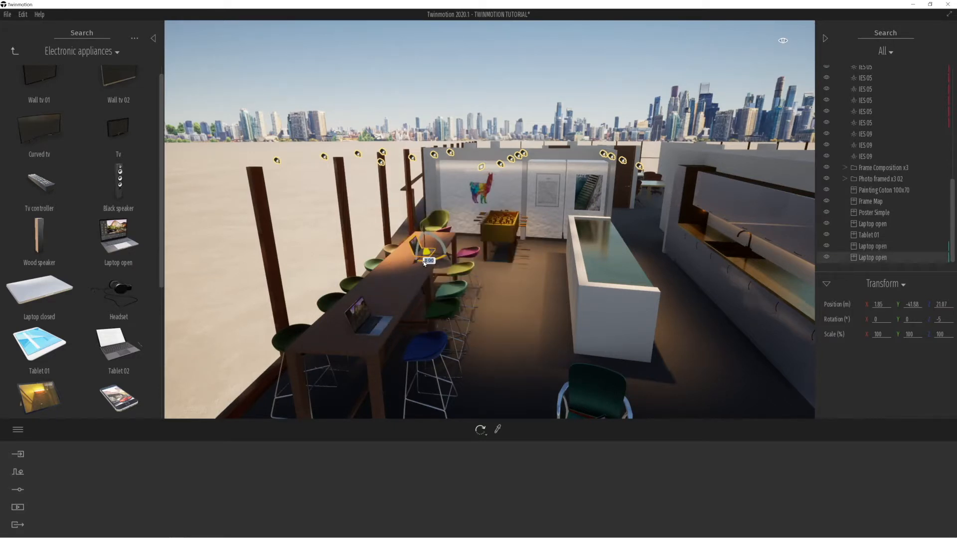
Step: Place a Headset beside the near laptop on the bar table, two Phone ON objects along that table and one on the round table
{"action": "left_click_drag", "start_coordinate": [118, 294], "coordinate": [224, 308]}
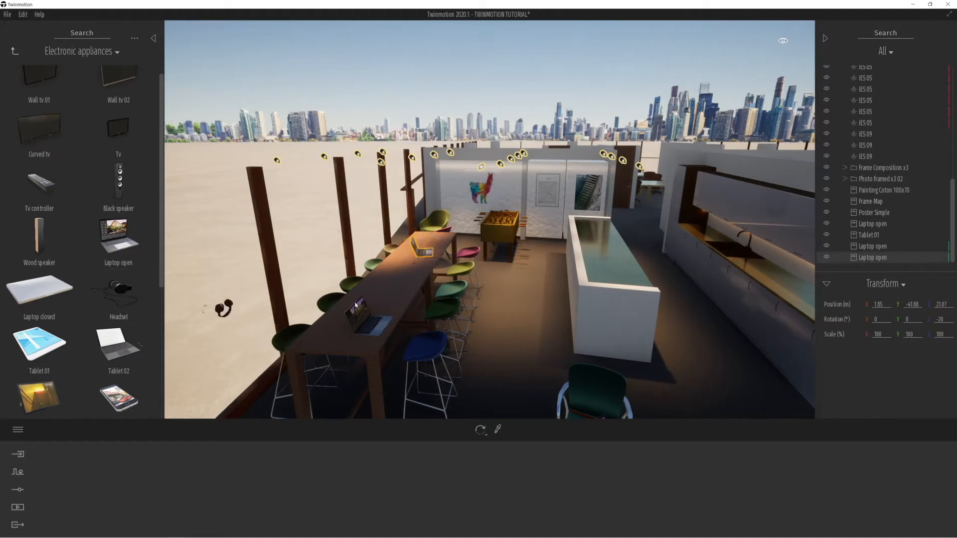
{"action": "left_click_drag", "start_coordinate": [371, 304], "coordinate": [372, 304]}
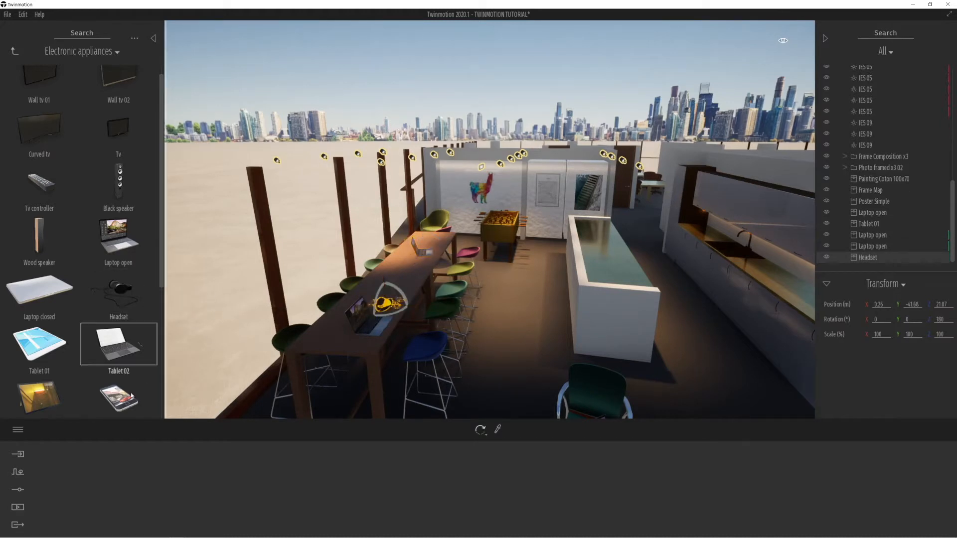
{"action": "left_click", "coordinate": [413, 287]}
{"action": "scroll", "coordinate": [538, 331], "scroll_direction": "down", "scroll_amount": 4}
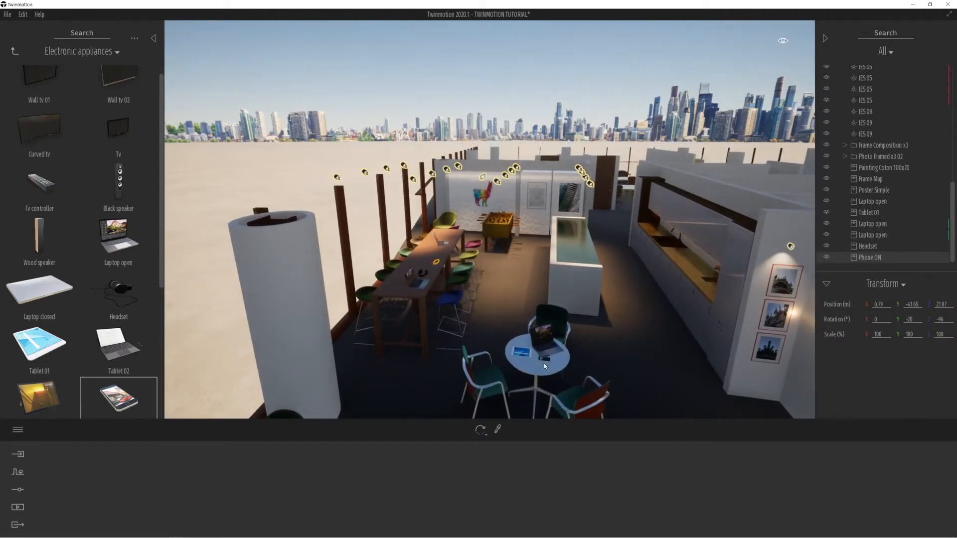
{"action": "left_click", "coordinate": [543, 363]}
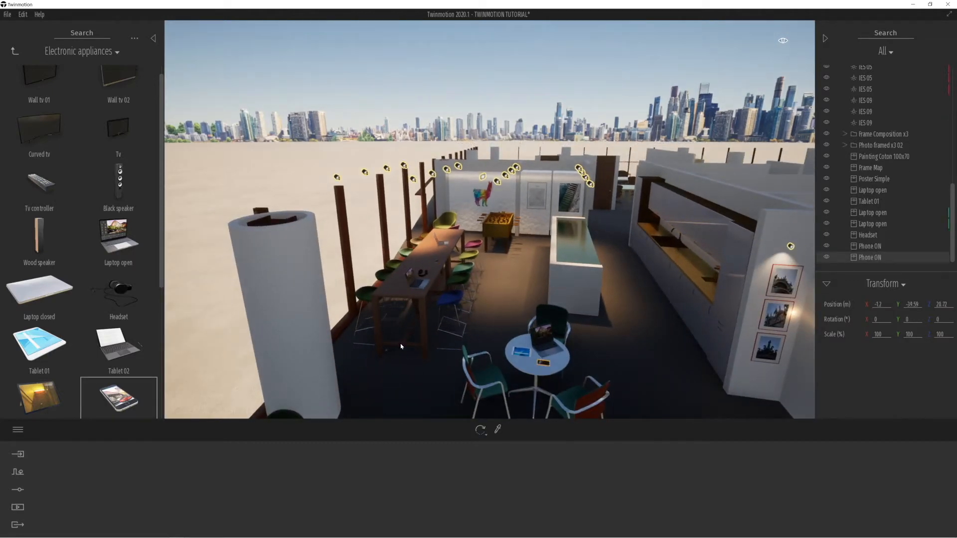
{"action": "left_click", "coordinate": [437, 255]}
Step: Place one Tablet 03 on the long bar table and another on the kitchen island
{"action": "scroll", "coordinate": [85, 346], "scroll_direction": "down", "scroll_amount": 1}
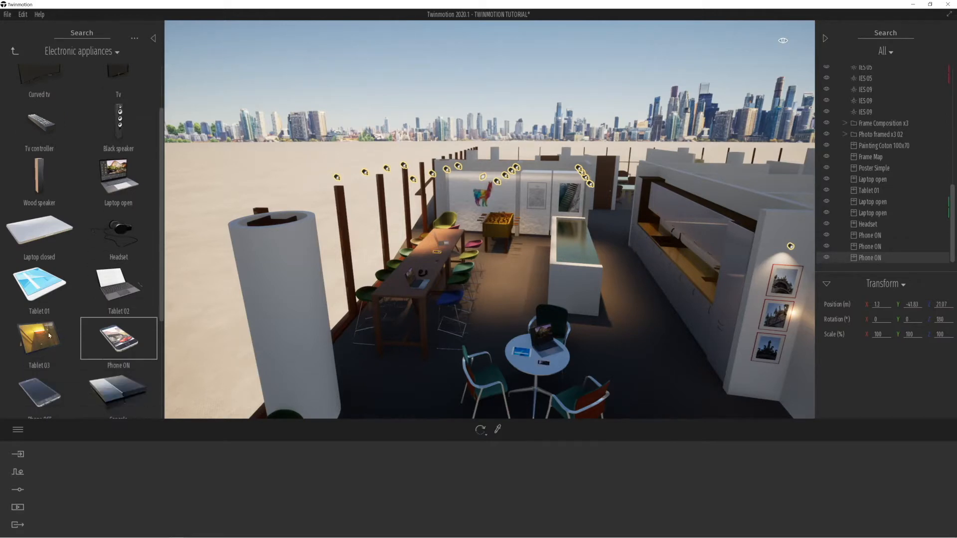
{"action": "left_click", "coordinate": [422, 257]}
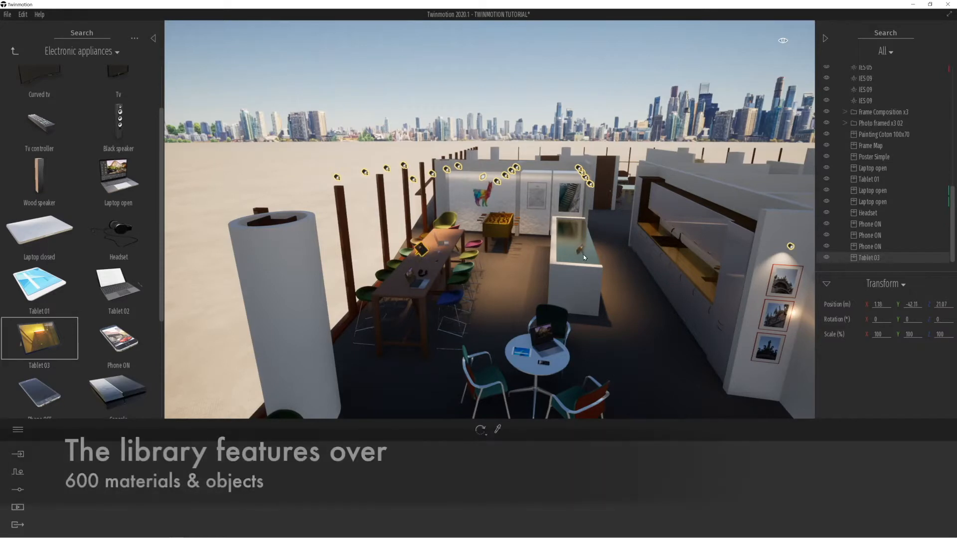
{"action": "left_click", "coordinate": [567, 260]}
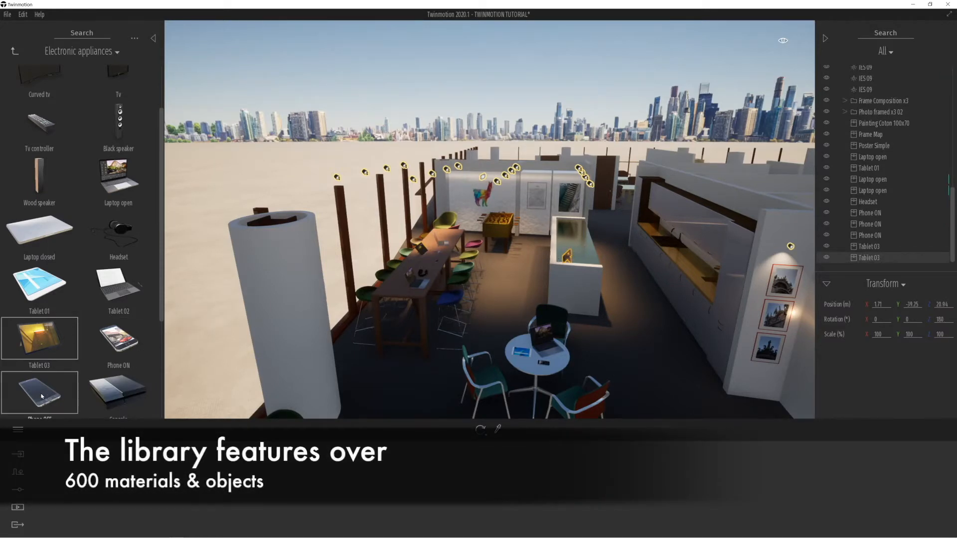
Step: Place a Laptop closed from the electronic appliances on the long bar table
{"action": "scroll", "coordinate": [50, 299], "scroll_direction": "up", "scroll_amount": 3}
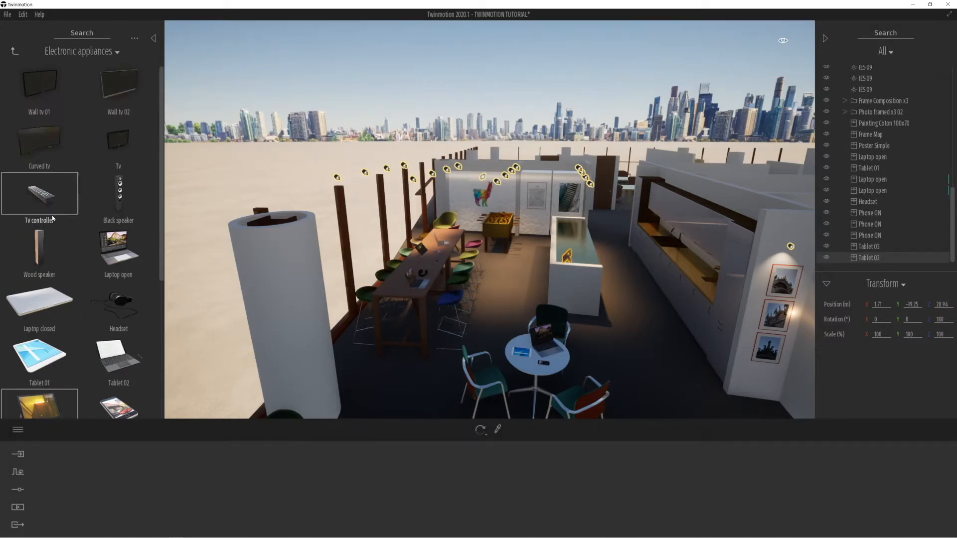
{"action": "left_click", "coordinate": [39, 300]}
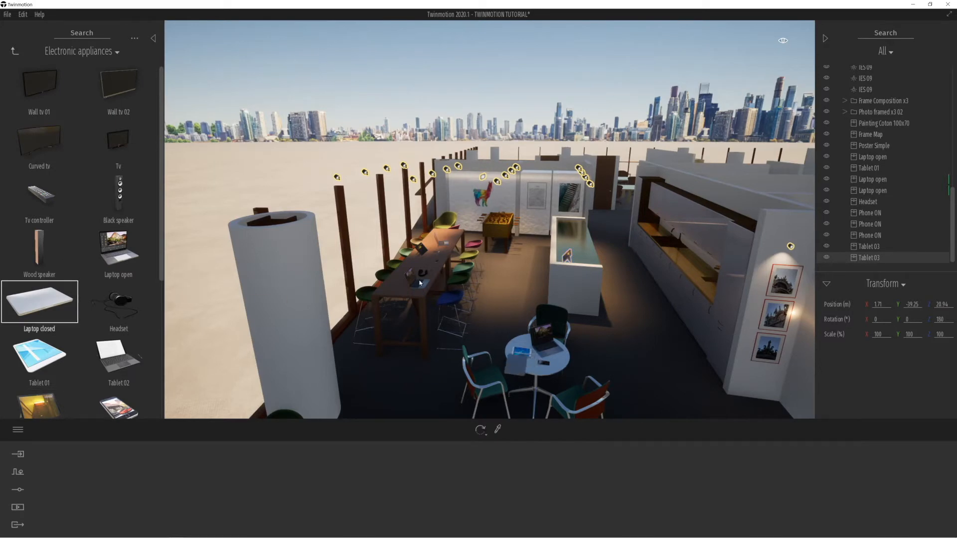
{"action": "left_click", "coordinate": [395, 285]}
Step: Place another Laptop closed on the empty second round table and rotate it to about -40° around Z, shifting it slightly
{"action": "right_click_drag", "start_coordinate": [527, 279], "coordinate": [497, 323]}
{"action": "key", "text": "s"}
{"action": "key", "text": "q"}
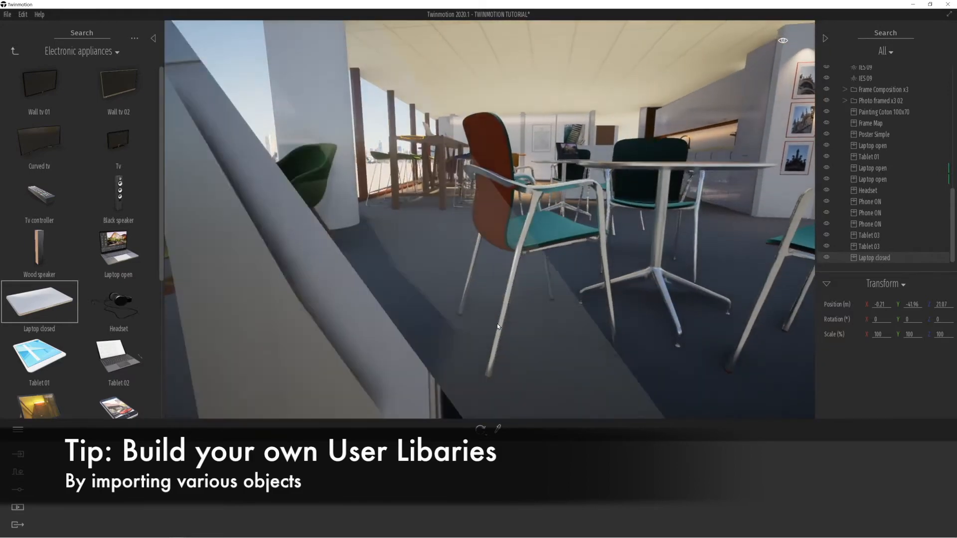
{"action": "key", "text": "w"}
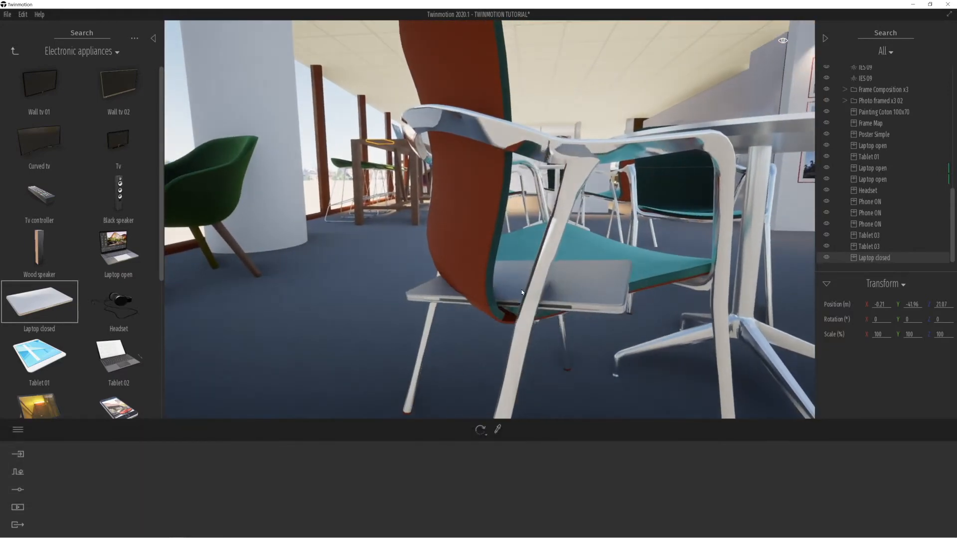
{"action": "key", "text": "e"}
{"action": "key", "text": "e"}
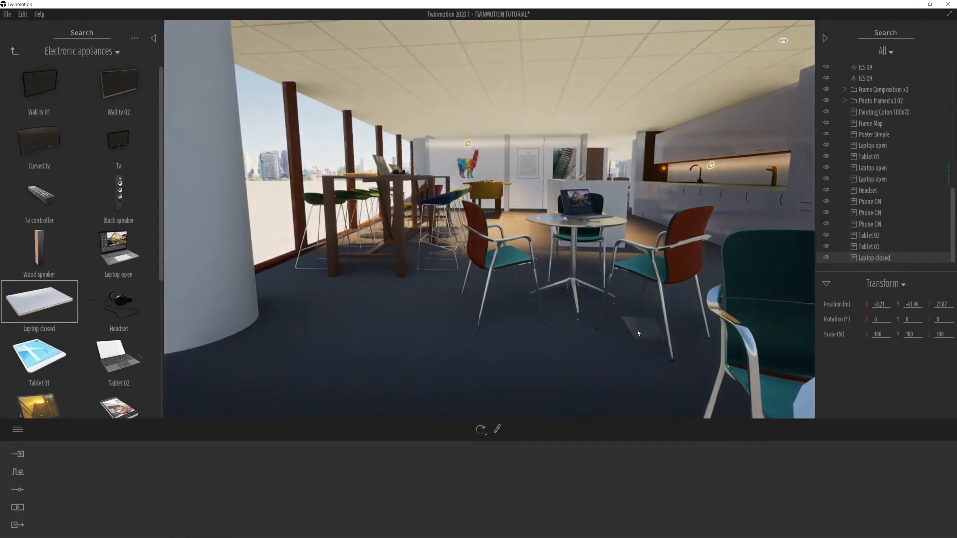
{"action": "right_click_drag", "start_coordinate": [637, 331], "coordinate": [626, 329]}
{"action": "left_click", "coordinate": [692, 337]}
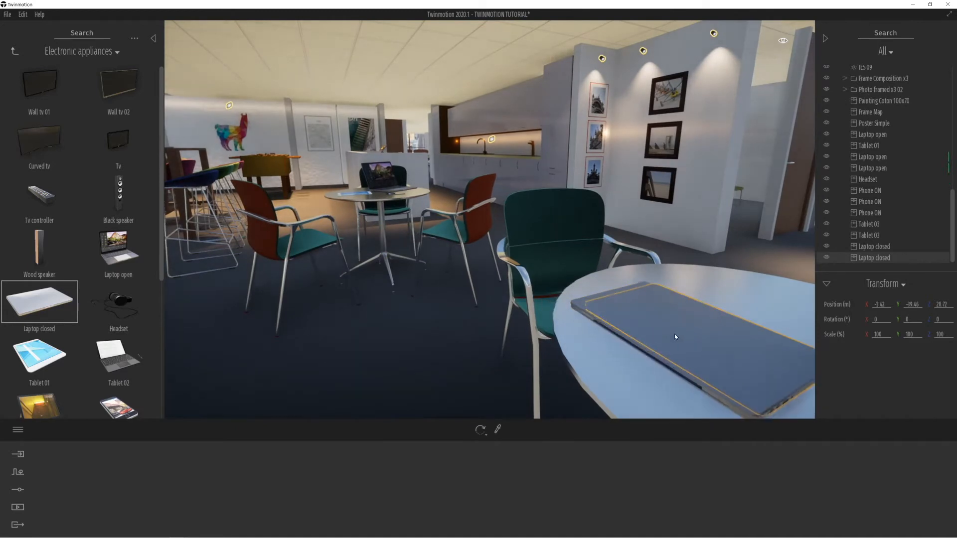
{"action": "key", "text": "s"}
{"action": "left_click", "coordinate": [627, 337]}
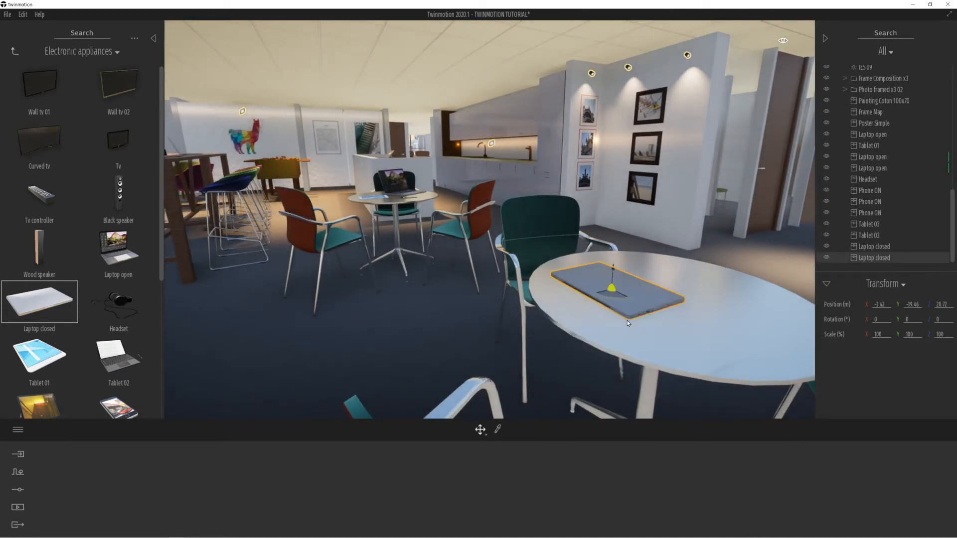
{"action": "left_click_drag", "start_coordinate": [612, 299], "coordinate": [651, 332]}
Step: Mount a Wall tv 02 on the far wall over the llama painting and delete that painting
{"action": "right_click_drag", "start_coordinate": [617, 301], "coordinate": [500, 234]}
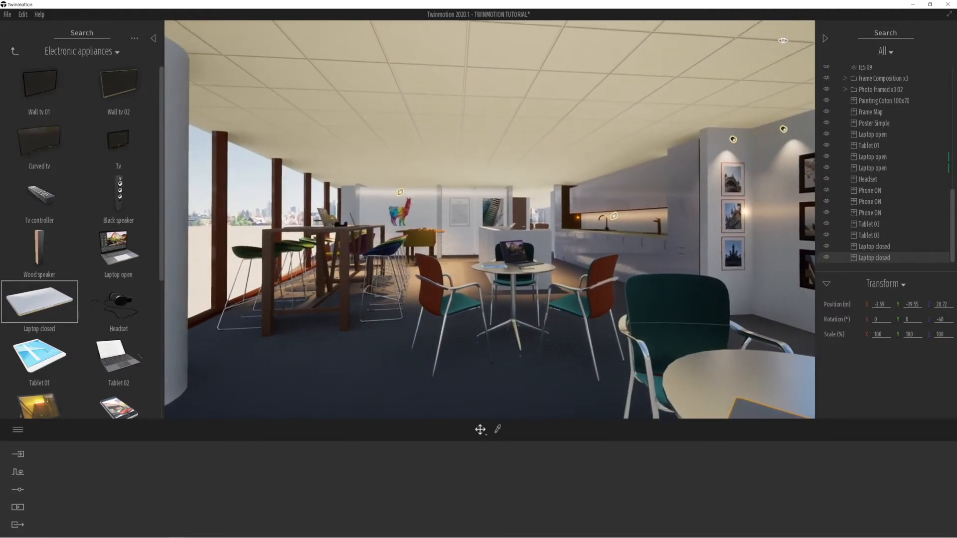
{"action": "right_click_drag", "start_coordinate": [513, 303], "coordinate": [518, 291]}
{"action": "scroll", "coordinate": [517, 290], "scroll_direction": "up", "scroll_amount": 2}
{"action": "mouse_move", "coordinate": [518, 290]}
{"action": "middle_mouse_down"}
{"action": "mouse_move", "coordinate": [468, 289]}
{"action": "mouse_move", "coordinate": [518, 292]}
{"action": "middle_mouse_up"}
{"action": "mouse_move", "coordinate": [518, 292]}
{"action": "right_mouse_down"}
{"action": "mouse_move", "coordinate": [518, 281]}
{"action": "mouse_move", "coordinate": [518, 303]}
{"action": "right_mouse_up"}
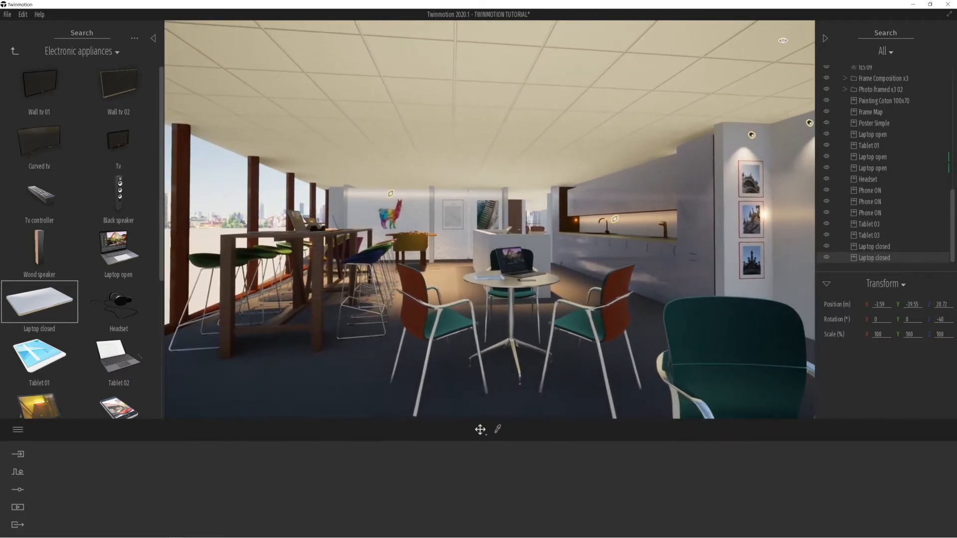
{"action": "key", "text": "a"}
{"action": "right_click_drag", "start_coordinate": [509, 265], "coordinate": [511, 273]}
{"action": "middle_click_drag", "start_coordinate": [511, 273], "coordinate": [449, 302]}
{"action": "right_click_drag", "start_coordinate": [449, 302], "coordinate": [528, 275]}
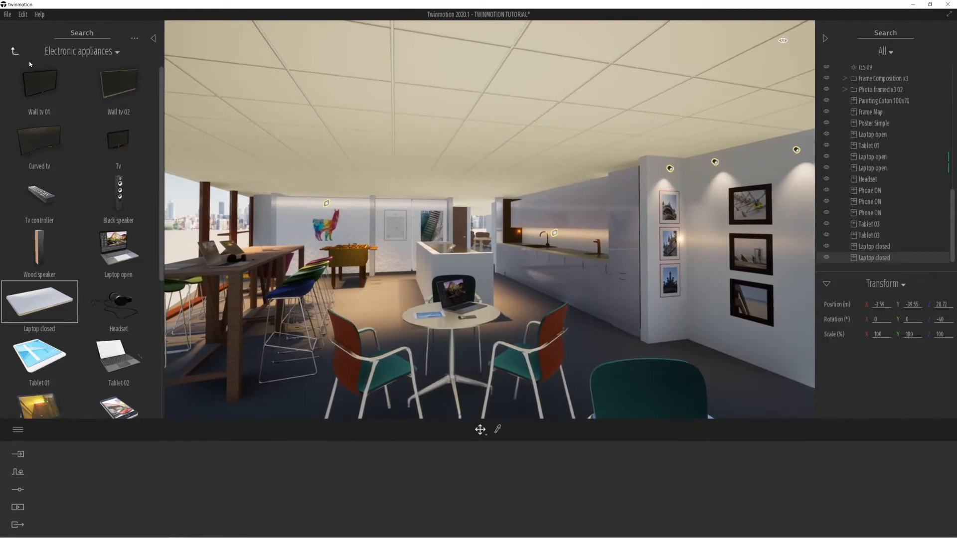
{"action": "left_click_drag", "start_coordinate": [118, 89], "coordinate": [327, 234]}
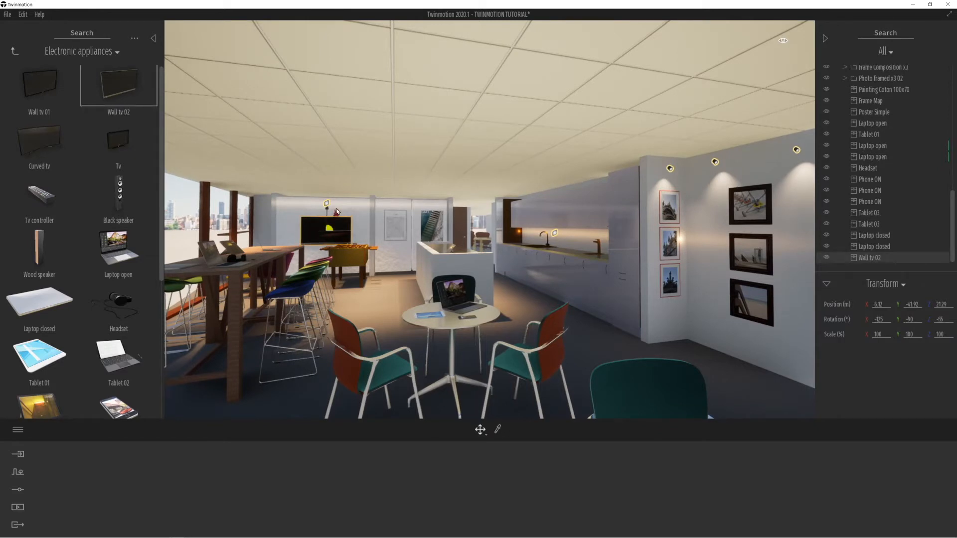
{"action": "left_click", "coordinate": [337, 211]}
{"action": "key", "text": "Delete"}
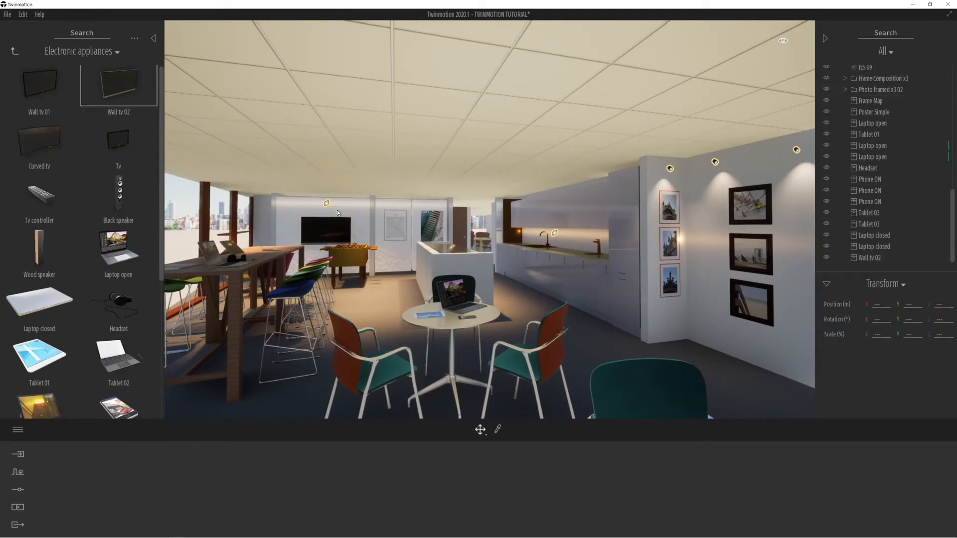
Step: Scale the wall TV uniformly from its centre to about 149 %
{"action": "left_click", "coordinate": [330, 229]}
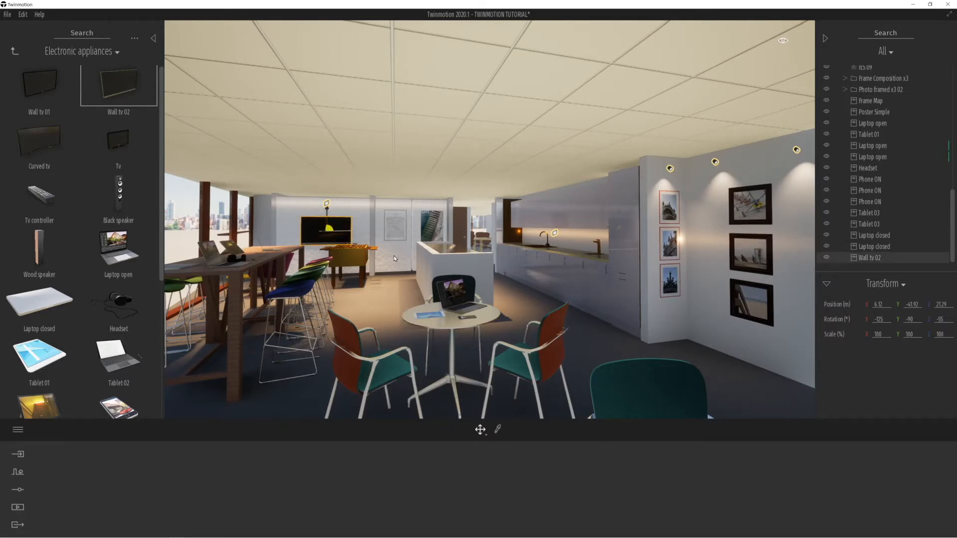
{"action": "scroll", "coordinate": [388, 255], "scroll_direction": "up", "scroll_amount": 3}
{"action": "key", "text": "6"}
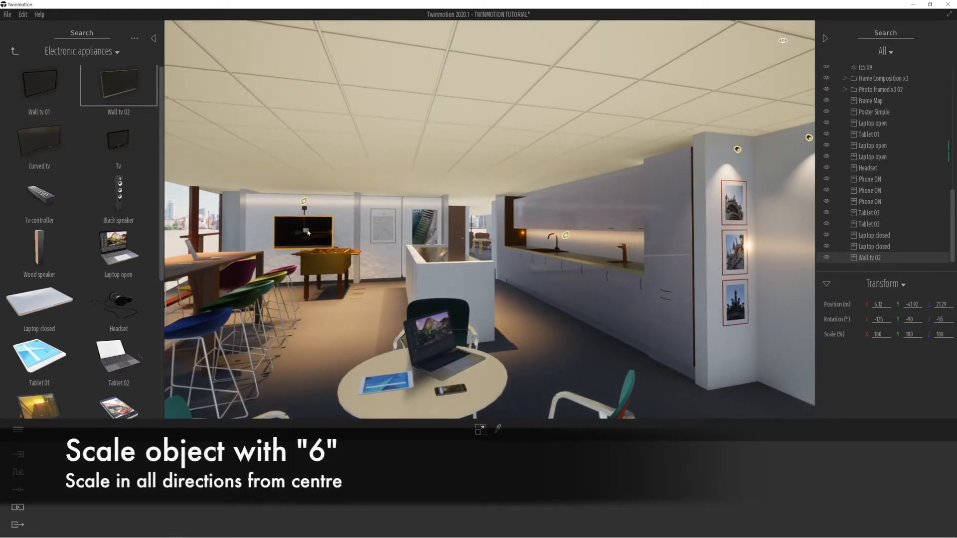
{"action": "left_click_drag", "start_coordinate": [309, 232], "coordinate": [439, 198]}
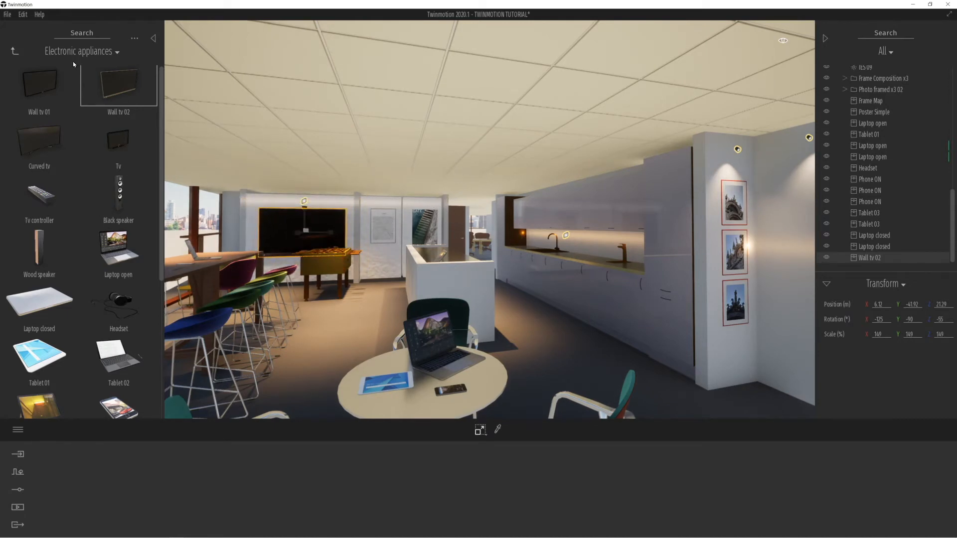
Step: Apply the Video sample material from the library's Videos materials to the wall TV's screen
{"action": "left_click", "coordinate": [12, 52]}
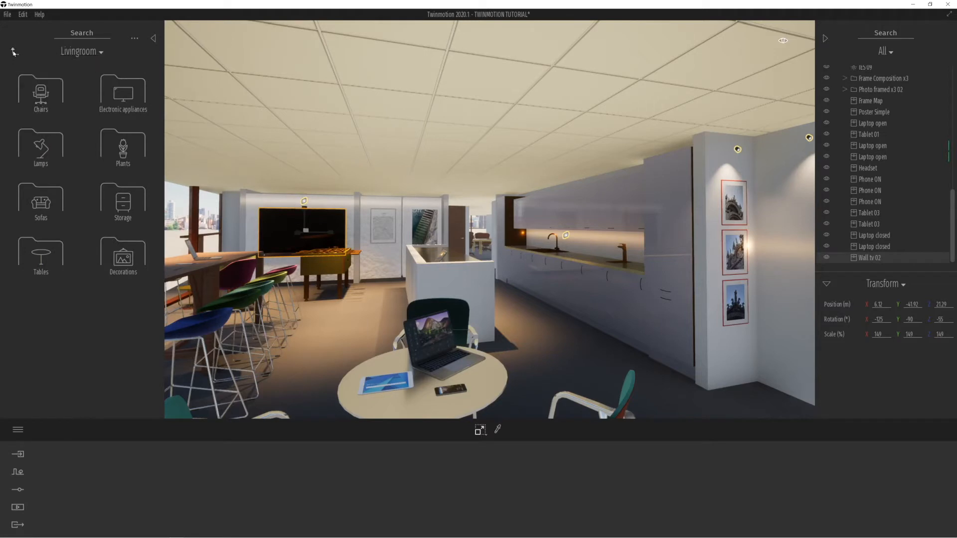
{"action": "left_click", "coordinate": [13, 53]}
{"action": "left_click", "coordinate": [13, 53]}
{"action": "left_click", "coordinate": [14, 53]}
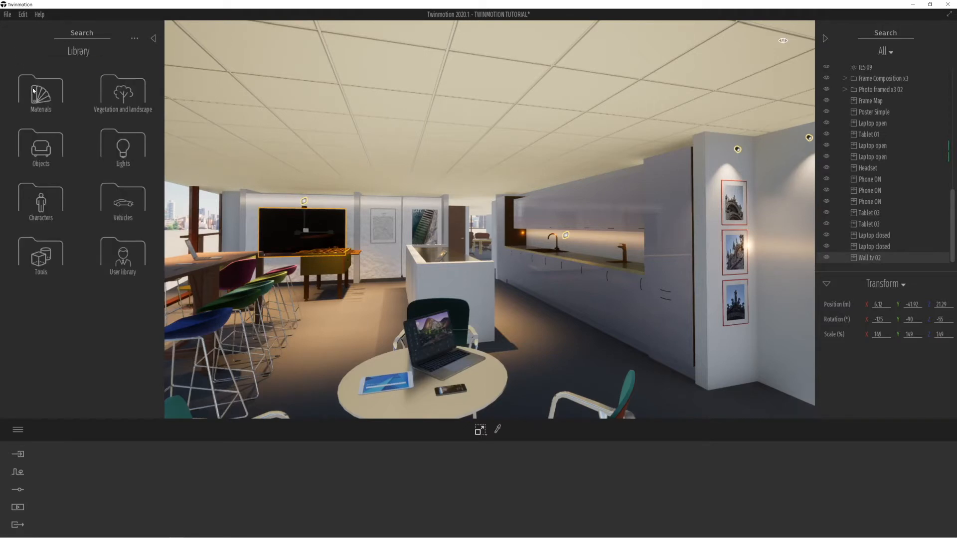
{"action": "left_click", "coordinate": [40, 92]}
{"action": "scroll", "coordinate": [110, 356], "scroll_direction": "down", "scroll_amount": 3}
{"action": "scroll", "coordinate": [111, 356], "scroll_direction": "down", "scroll_amount": 2}
{"action": "left_click", "coordinate": [497, 429]}
{"action": "left_click", "coordinate": [283, 217]}
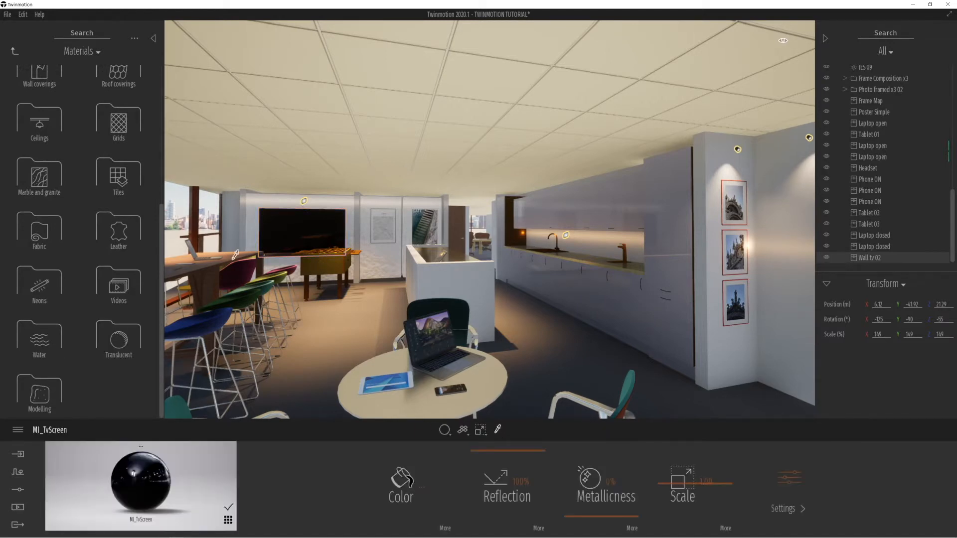
{"action": "left_click", "coordinate": [105, 293]}
{"action": "left_click_drag", "start_coordinate": [39, 86], "coordinate": [297, 229]}
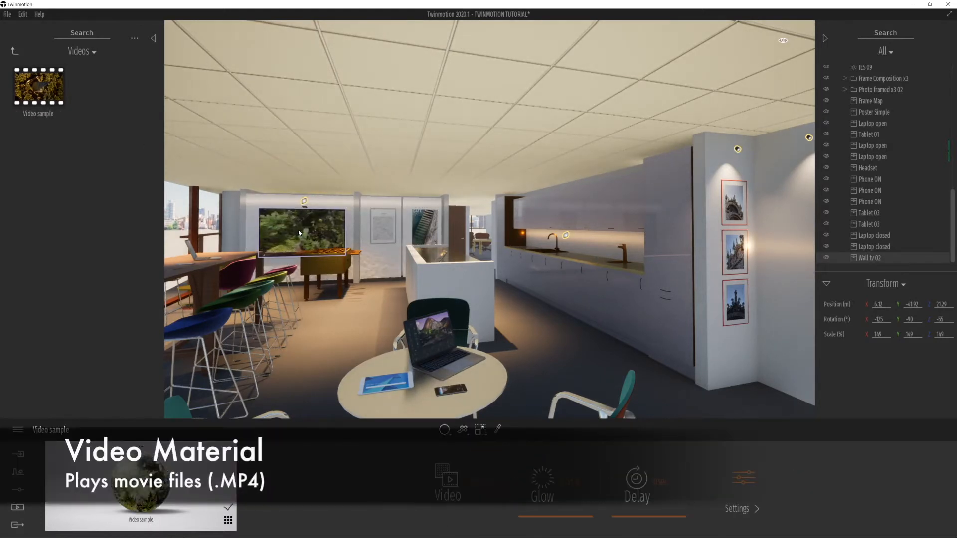
Step: Set the TV video material's glow to about 47 % and its reflection to 90 %
{"action": "left_click", "coordinate": [472, 479]}
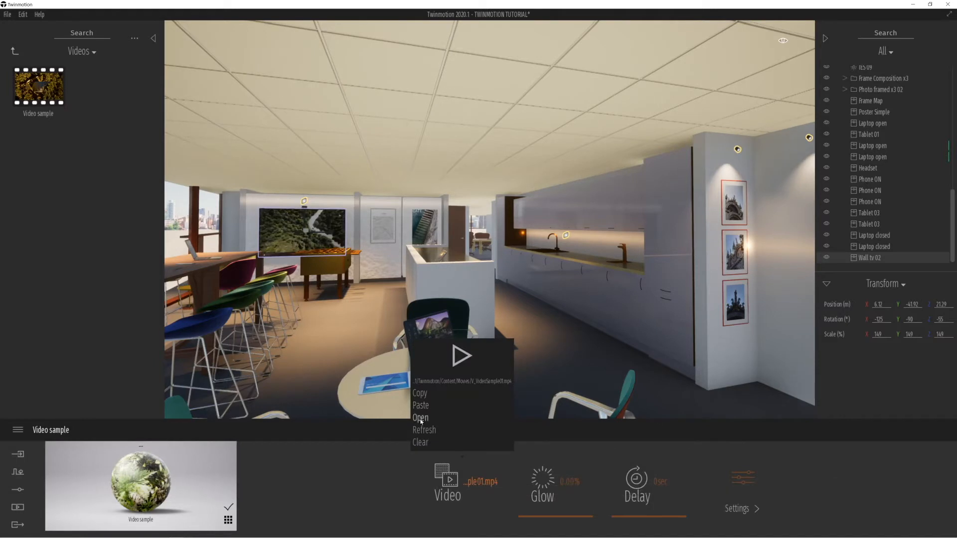
{"action": "left_click", "coordinate": [342, 461]}
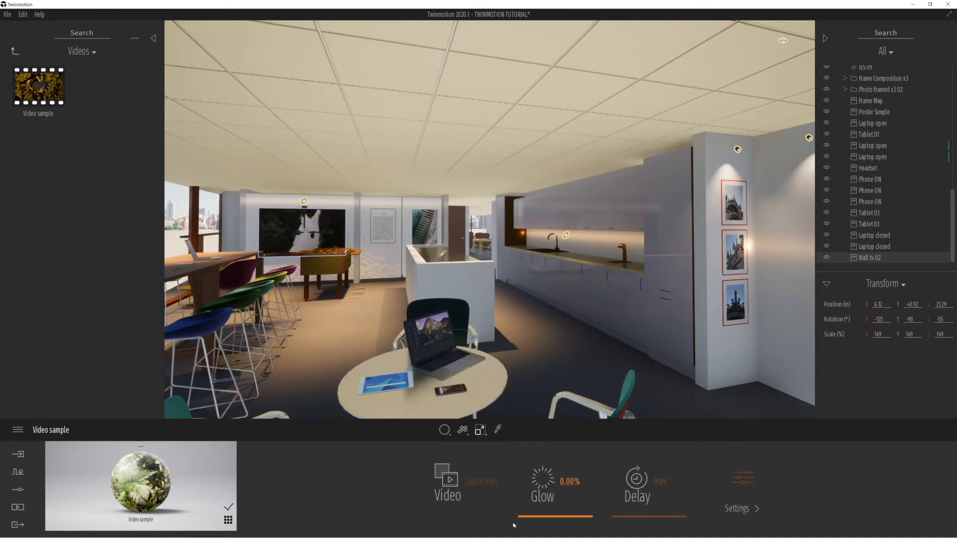
{"action": "left_click_drag", "start_coordinate": [525, 515], "coordinate": [527, 485]}
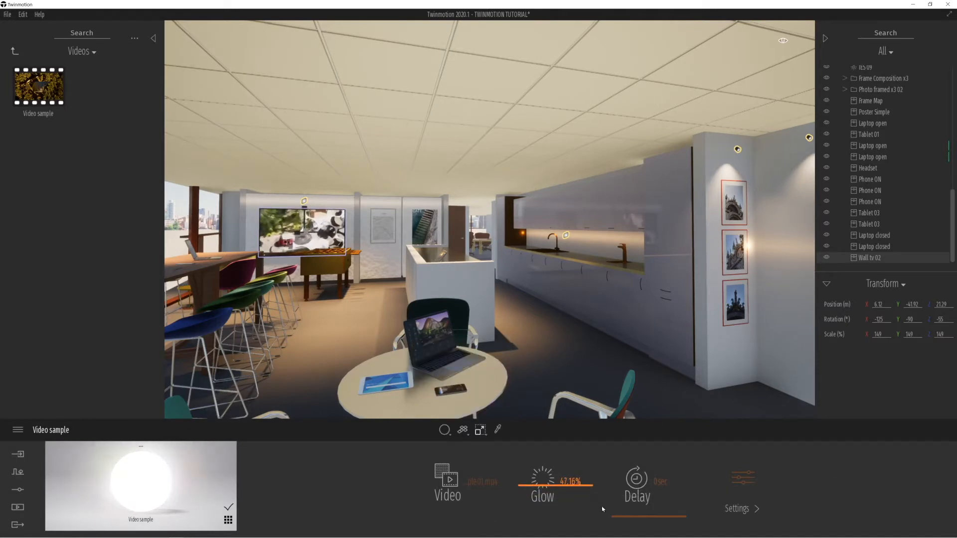
{"action": "left_click", "coordinate": [742, 484]}
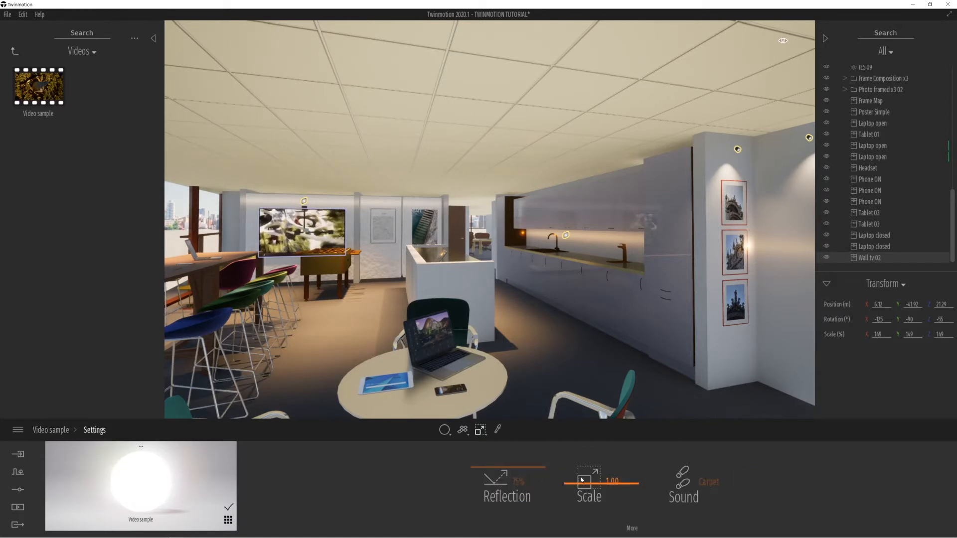
{"action": "mouse_move", "coordinate": [523, 466]}
{"action": "left_mouse_down"}
{"action": "mouse_move", "coordinate": [522, 519]}
{"action": "mouse_move", "coordinate": [523, 457]}
{"action": "left_mouse_up"}
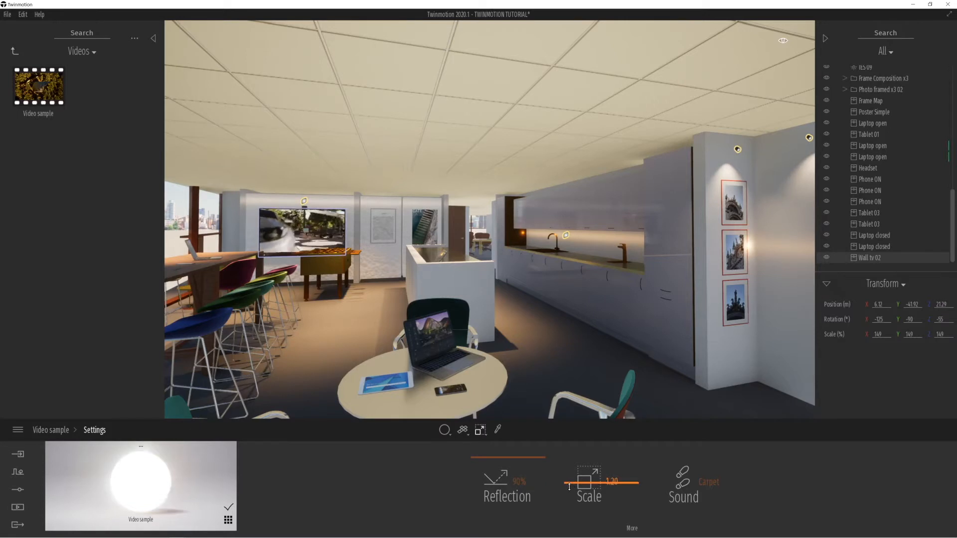
Step: Try to set the TV video material's scale to 1 after adjusting it freehand
{"action": "left_click_drag", "start_coordinate": [573, 484], "coordinate": [573, 493]}
{"action": "left_click", "coordinate": [612, 481]}
{"action": "type", "text": "1"}
{"action": "key", "text": "Return"}
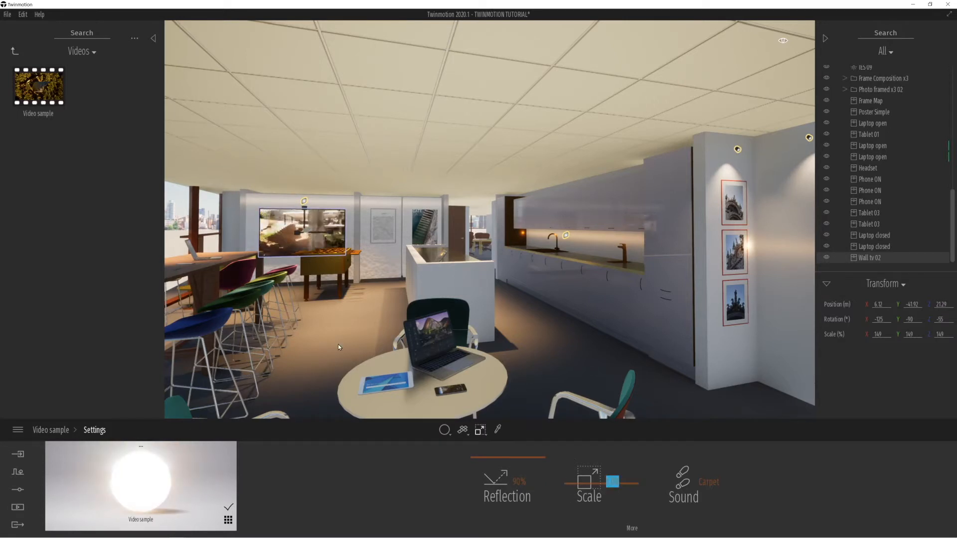
Step: Apply the Video sample material to the screen of the open laptop on the round table
{"action": "left_click", "coordinate": [439, 333]}
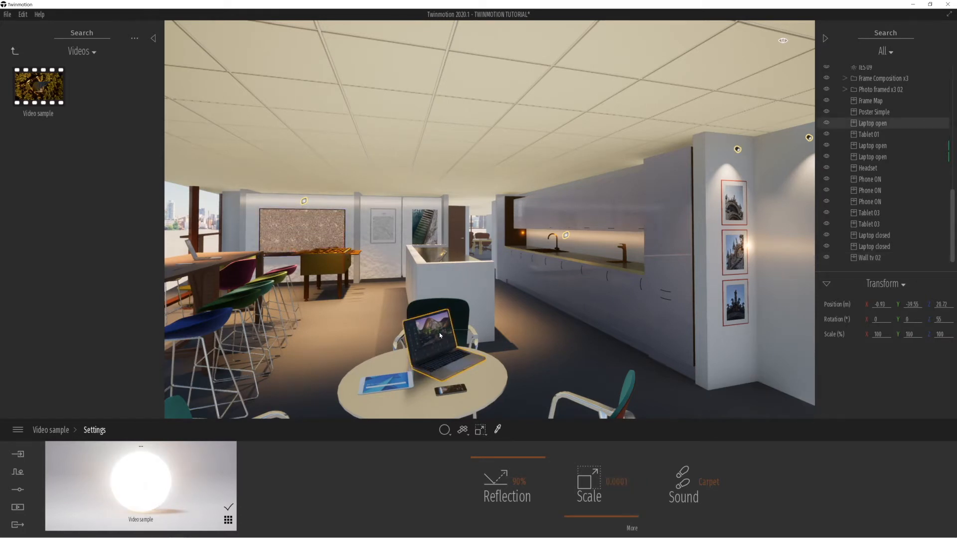
{"action": "left_click", "coordinate": [439, 331], "text": "alt"}
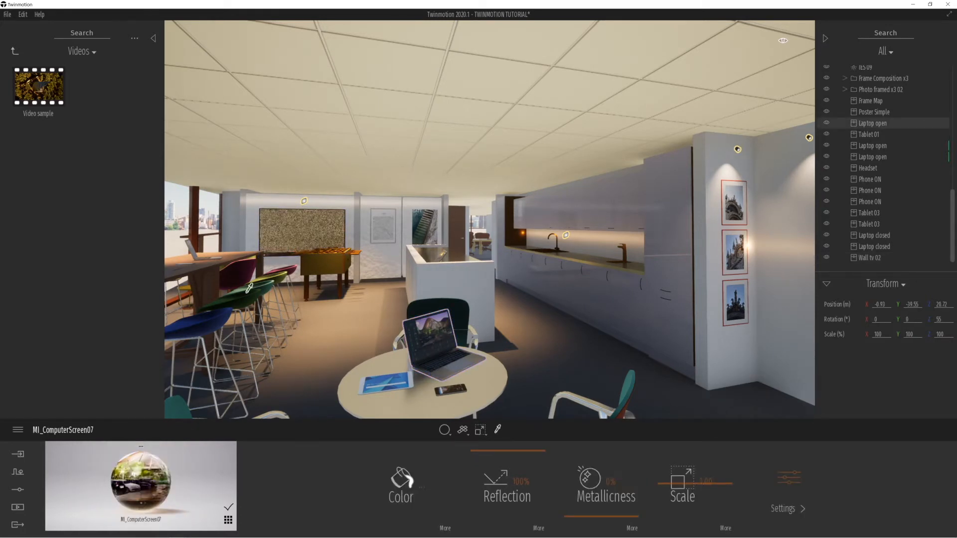
{"action": "left_click_drag", "start_coordinate": [104, 134], "coordinate": [423, 340]}
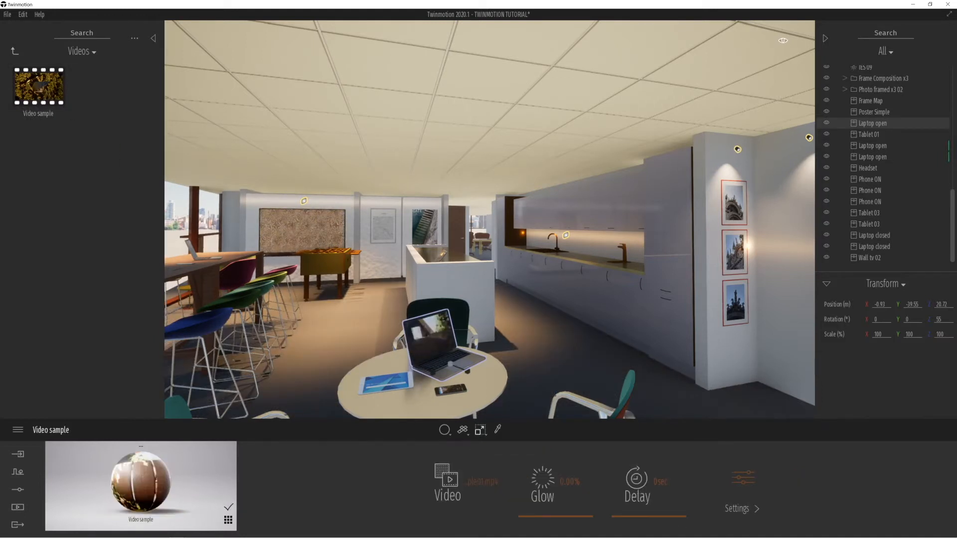
Step: Pick the wall TV's video material again and set its scale to 1
{"action": "key", "text": "t"}
{"action": "left_click", "coordinate": [314, 236]}
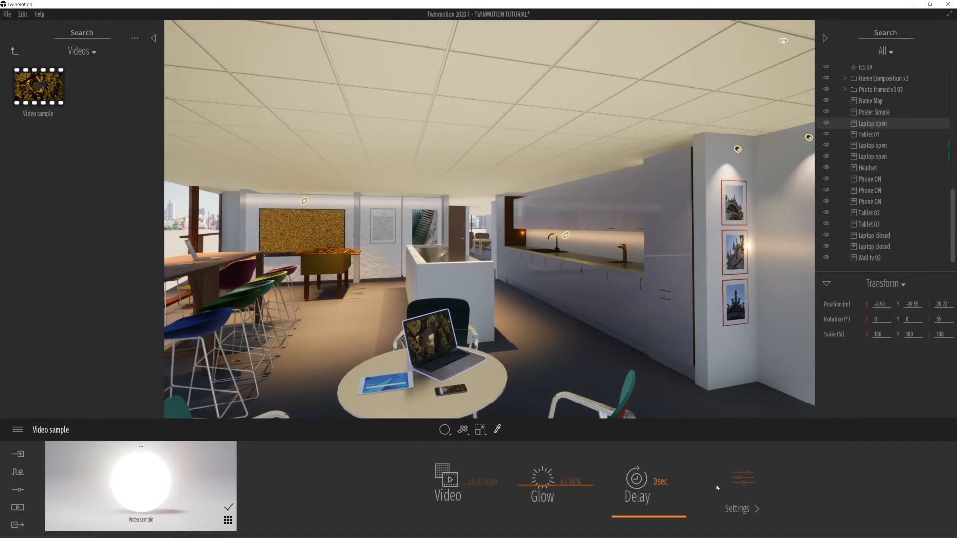
{"action": "left_click", "coordinate": [742, 479]}
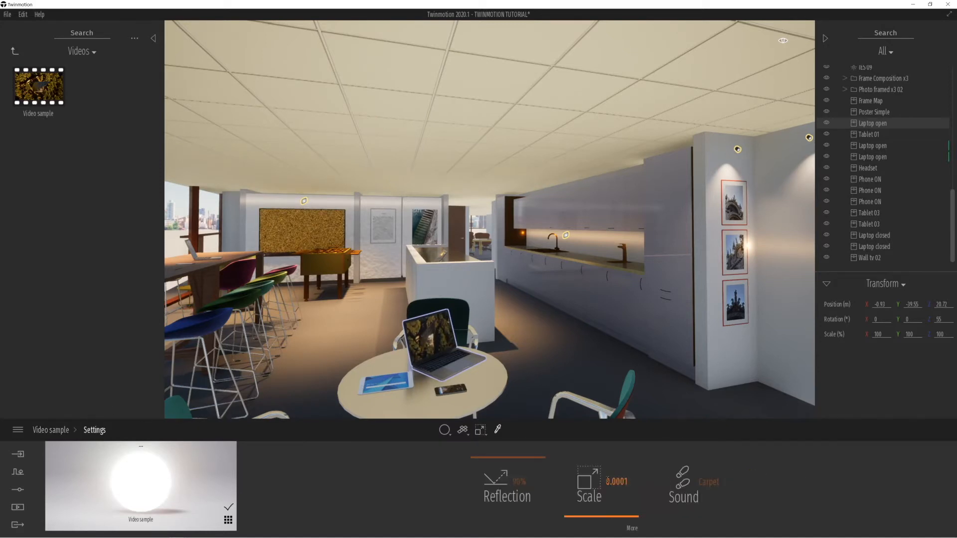
{"action": "double_click", "coordinate": [638, 481]}
{"action": "type", "text": "1"}
{"action": "key", "text": "Return"}
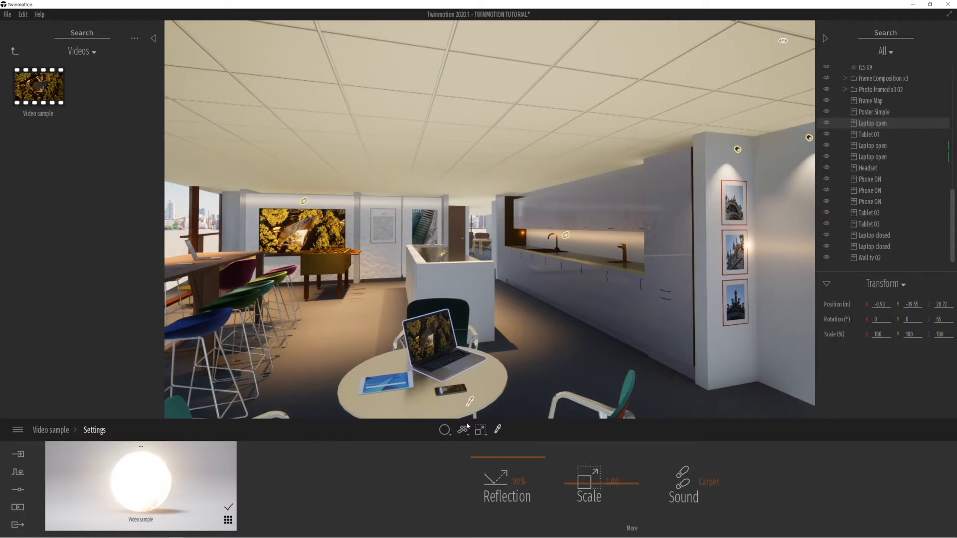
Step: Replace the TV material's sample clip with a custom MP4 movie from the PDR Design folder on drive D
{"action": "left_click", "coordinate": [59, 429]}
{"action": "left_click", "coordinate": [485, 481]}
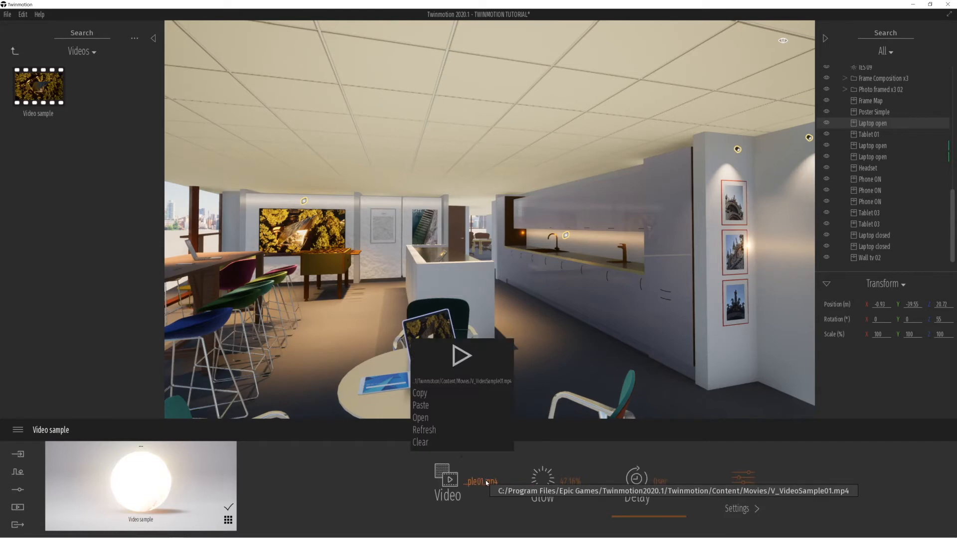
{"action": "left_click", "coordinate": [423, 418]}
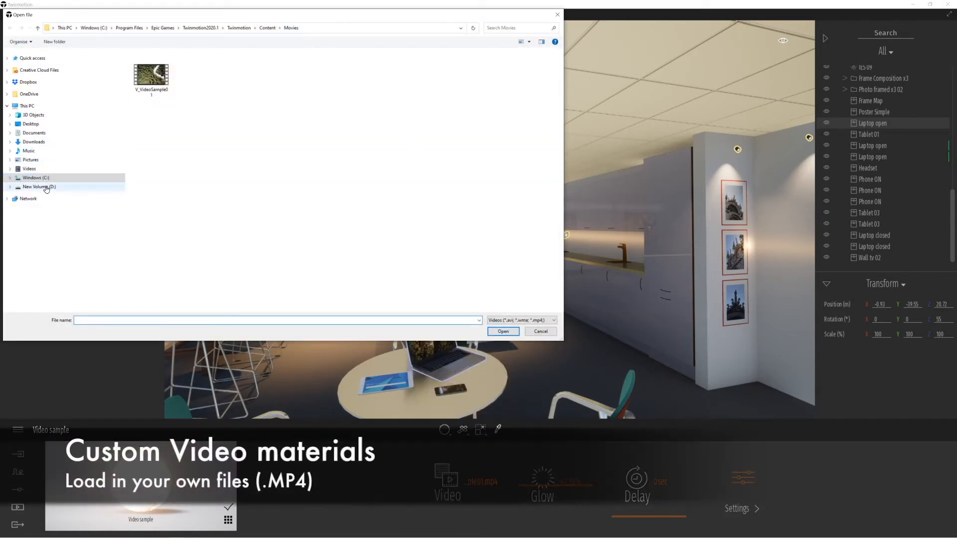
{"action": "left_click", "coordinate": [45, 187]}
{"action": "double_click", "coordinate": [280, 72]}
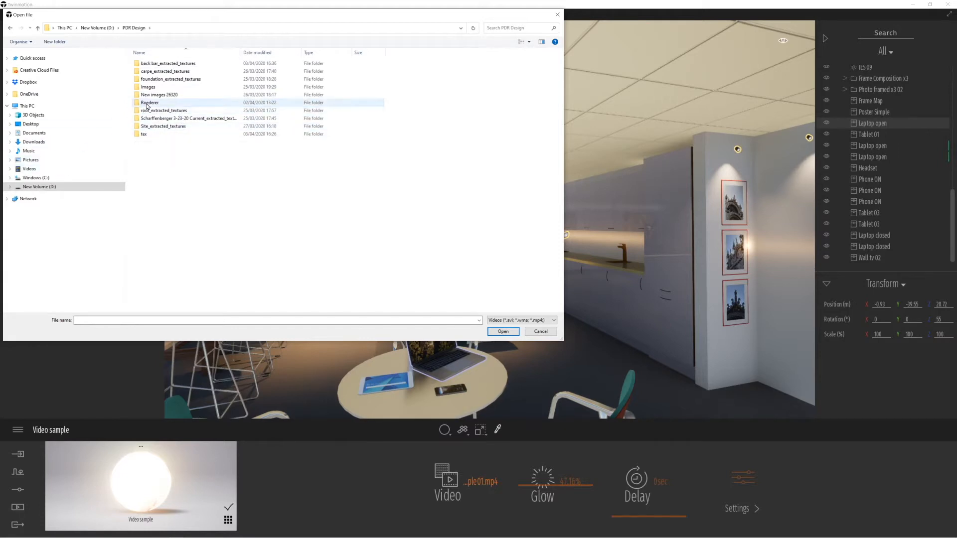
{"action": "double_click", "coordinate": [150, 102]}
{"action": "double_click", "coordinate": [159, 158]}
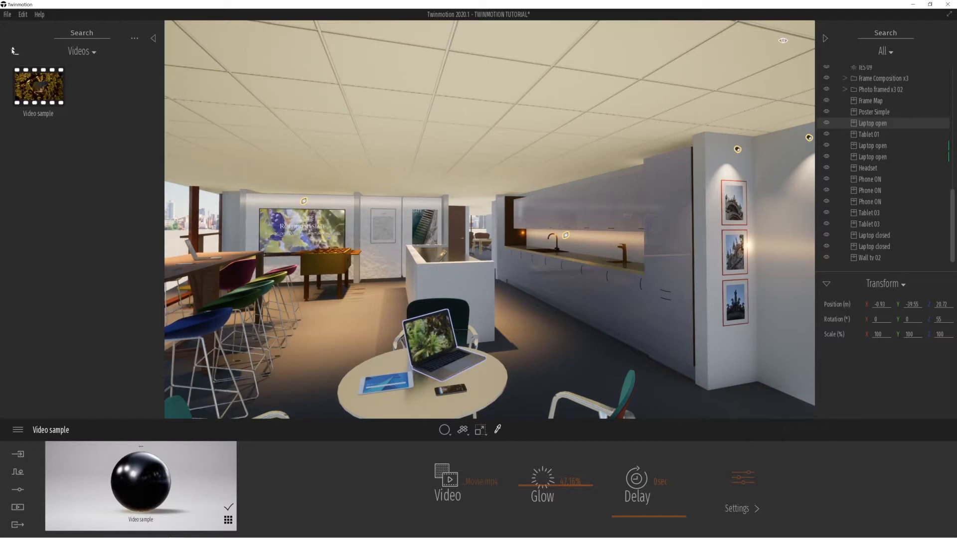
Step: Try a low-sun time of day and a late-morning time of 11:23 for the scene lighting
{"action": "left_click", "coordinate": [14, 51]}
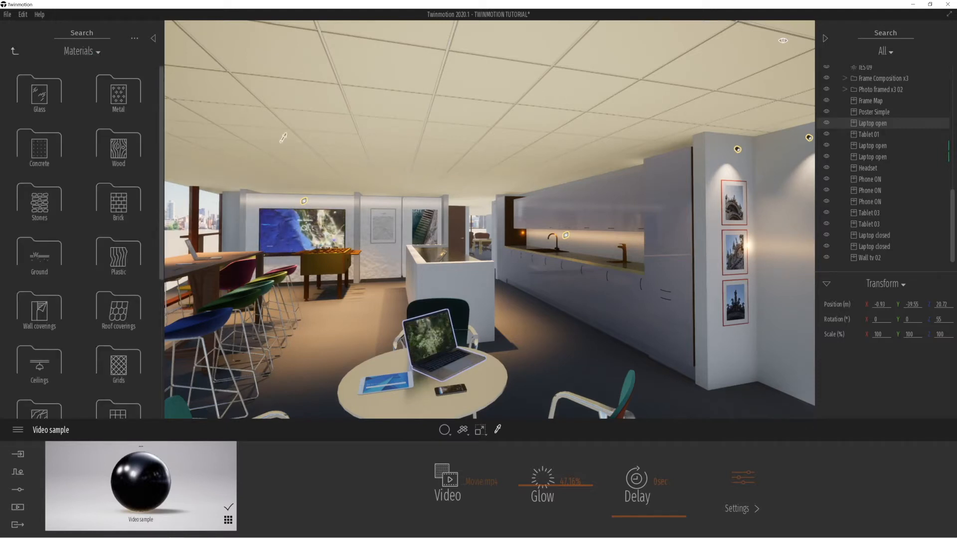
{"action": "left_click", "coordinate": [14, 51]}
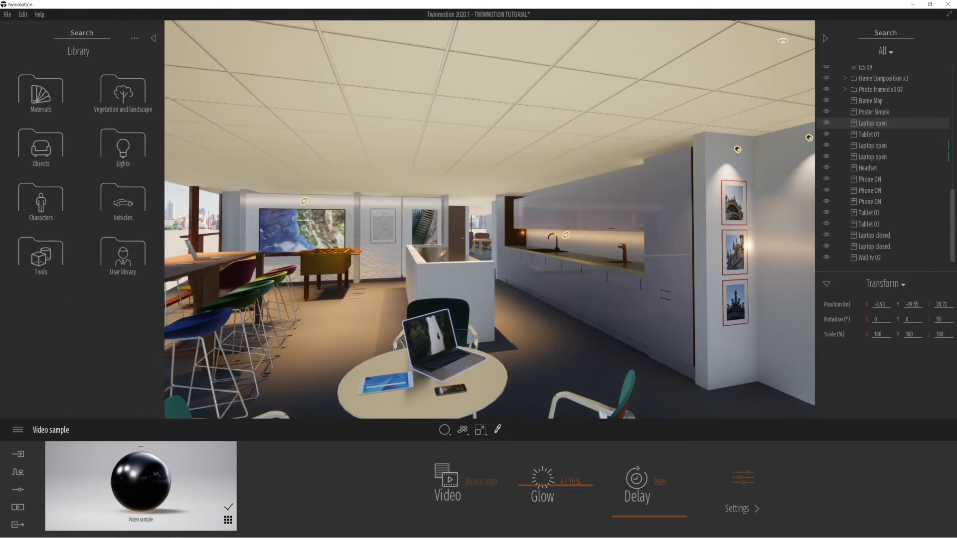
{"action": "right_click_drag", "start_coordinate": [569, 213], "coordinate": [570, 212]}
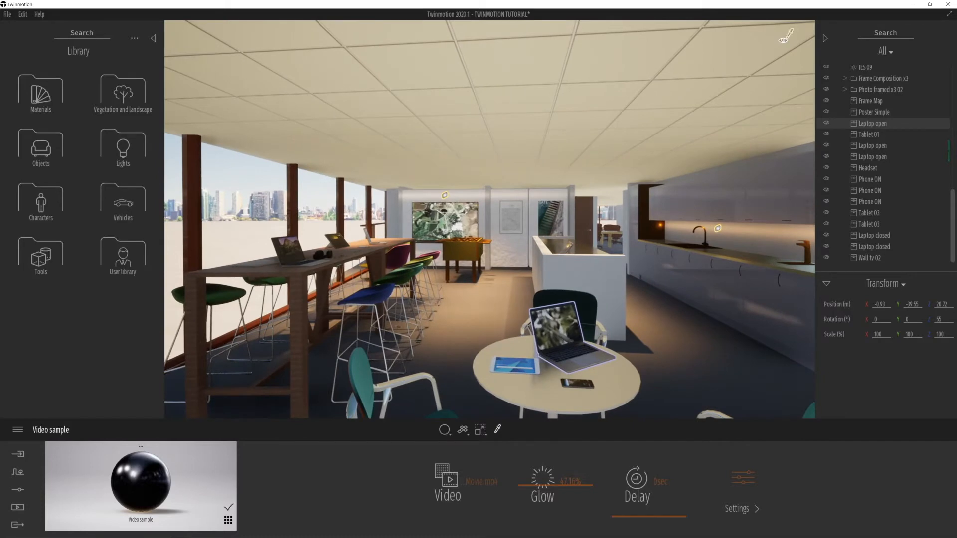
{"action": "left_click", "coordinate": [783, 47]}
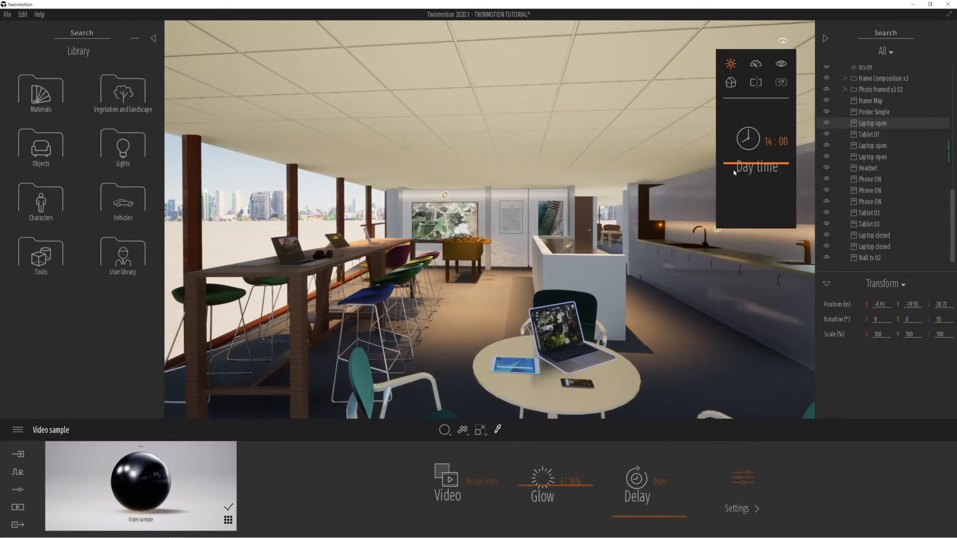
{"action": "left_click_drag", "start_coordinate": [729, 165], "coordinate": [737, 140]}
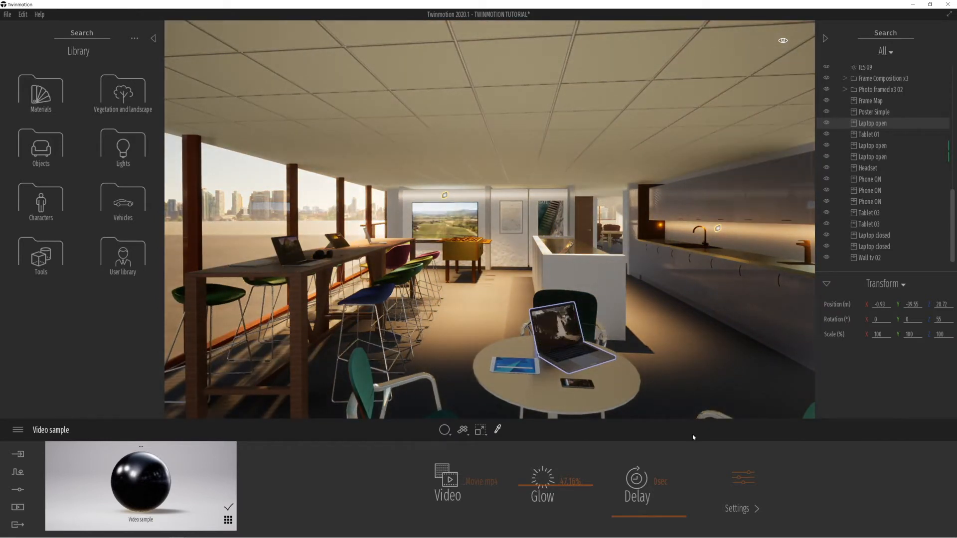
{"action": "mouse_move", "coordinate": [790, 51]}
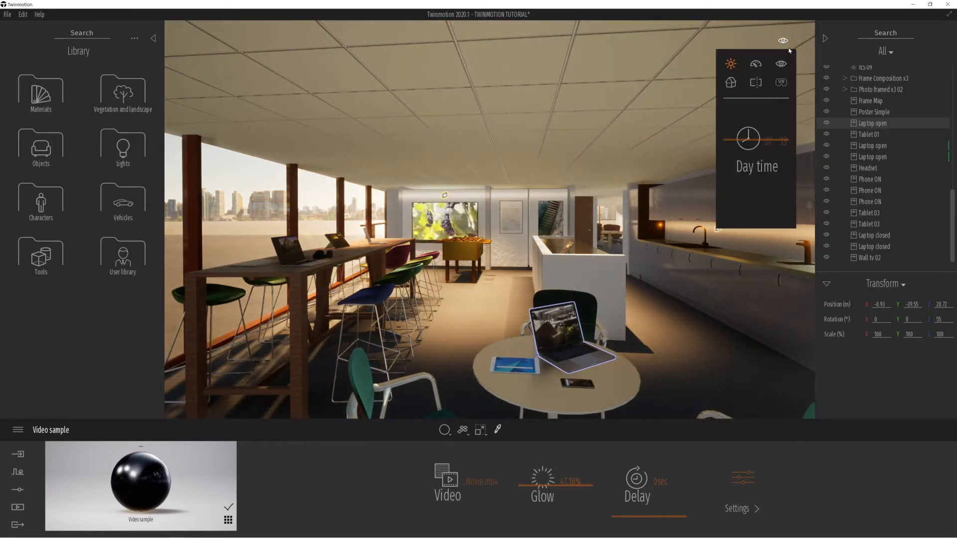
{"action": "mouse_move", "coordinate": [741, 139]}
{"action": "left_mouse_down"}
{"action": "mouse_move", "coordinate": [737, 132]}
{"action": "mouse_move", "coordinate": [744, 150]}
{"action": "left_mouse_up"}
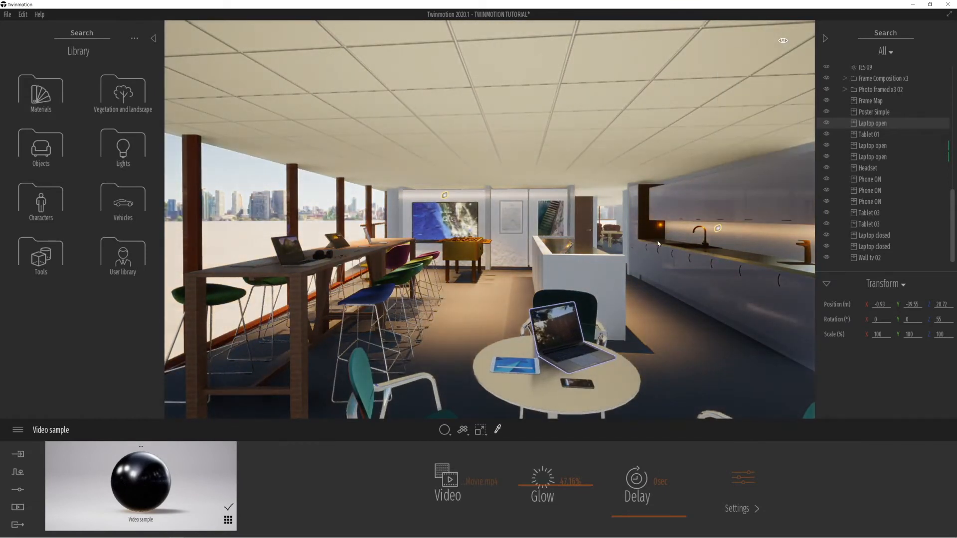
Step: Configure the location's sunlight with a 227° north offset, the month September and the day time 11:59
{"action": "left_click", "coordinate": [19, 455]}
{"action": "left_click", "coordinate": [23, 471]}
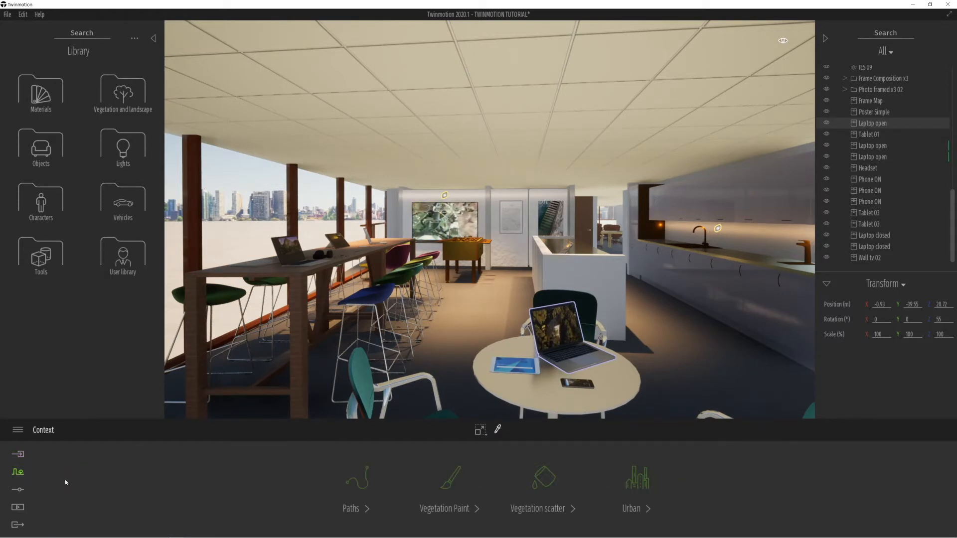
{"action": "left_click", "coordinate": [18, 490]}
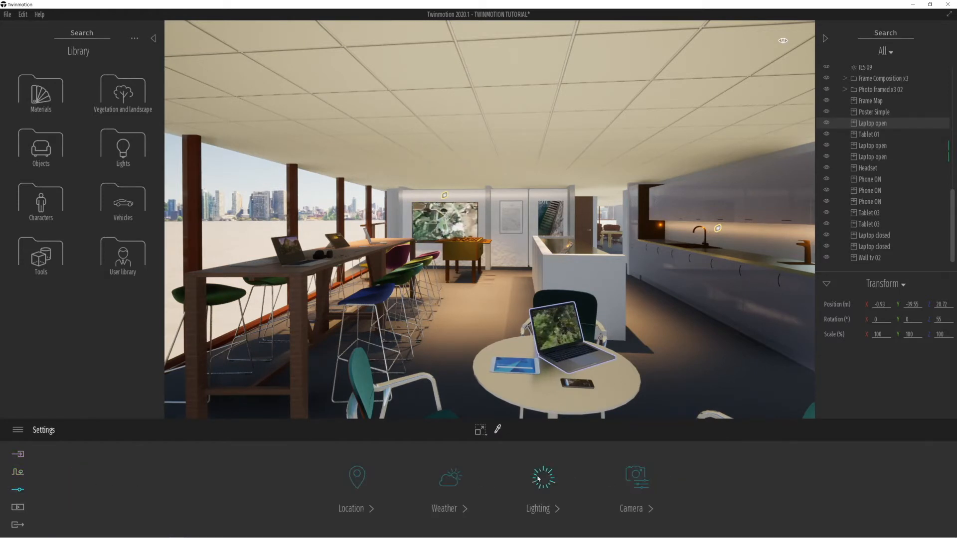
{"action": "left_click", "coordinate": [357, 478]}
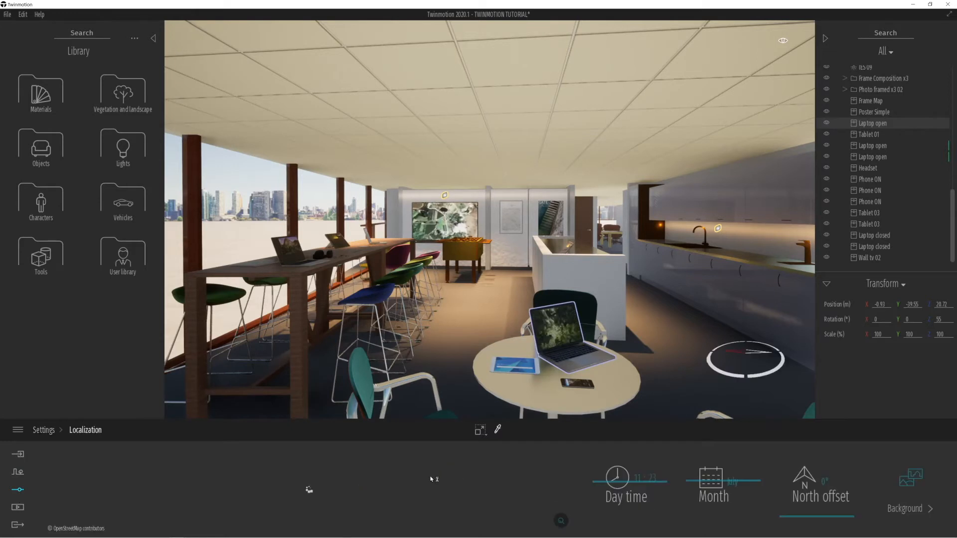
{"action": "left_click", "coordinate": [784, 510]}
{"action": "left_click_drag", "start_coordinate": [784, 510], "coordinate": [783, 473]}
{"action": "left_click_drag", "start_coordinate": [696, 482], "coordinate": [697, 465]}
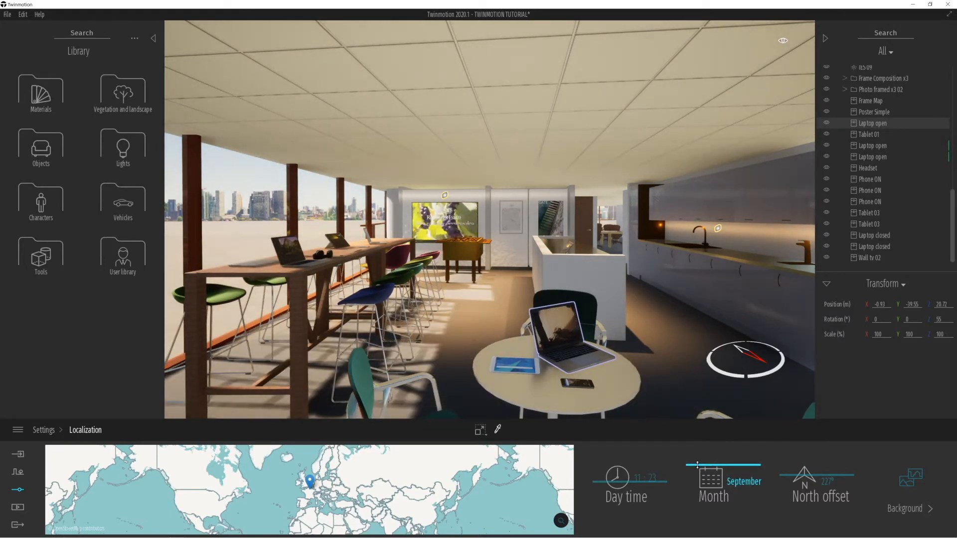
{"action": "left_click_drag", "start_coordinate": [630, 474], "coordinate": [598, 484]}
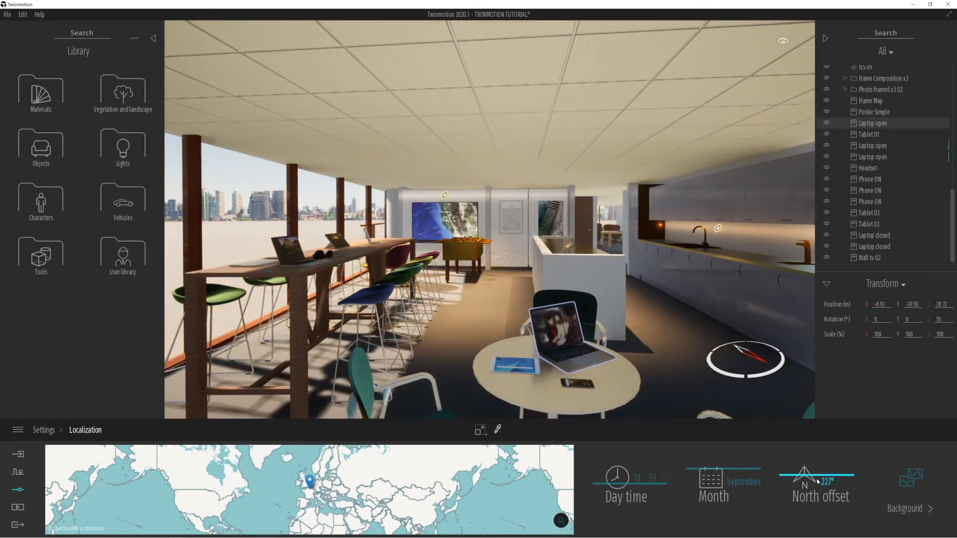
Step: Change the scene's background picture to European city and save the project
{"action": "left_click", "coordinate": [910, 482]}
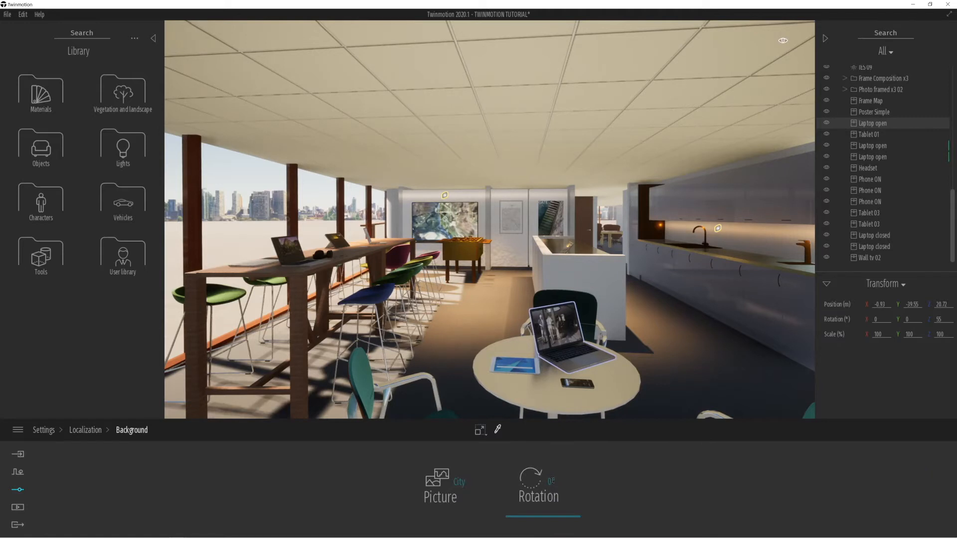
{"action": "left_click", "coordinate": [463, 484]}
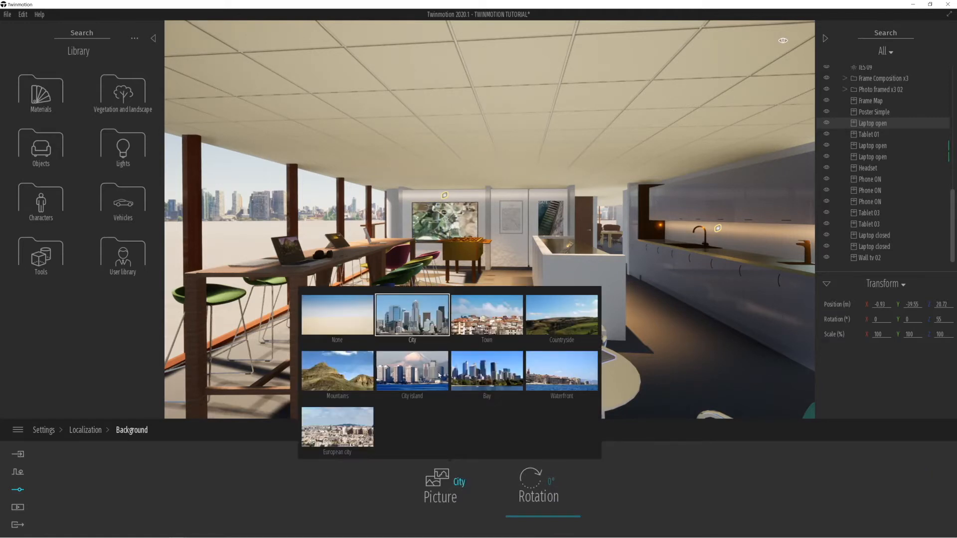
{"action": "left_click", "coordinate": [478, 335]}
{"action": "left_click", "coordinate": [432, 324]}
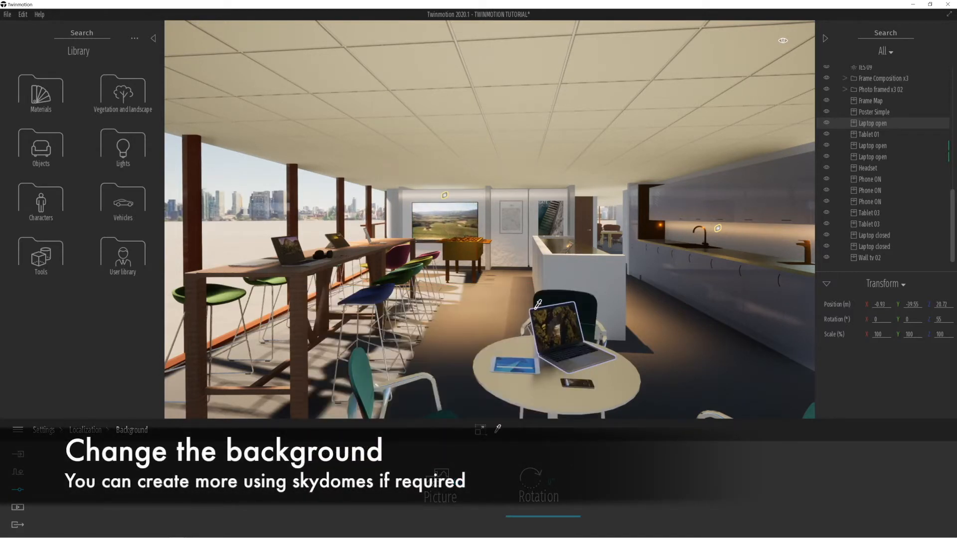
{"action": "mouse_move", "coordinate": [463, 488]}
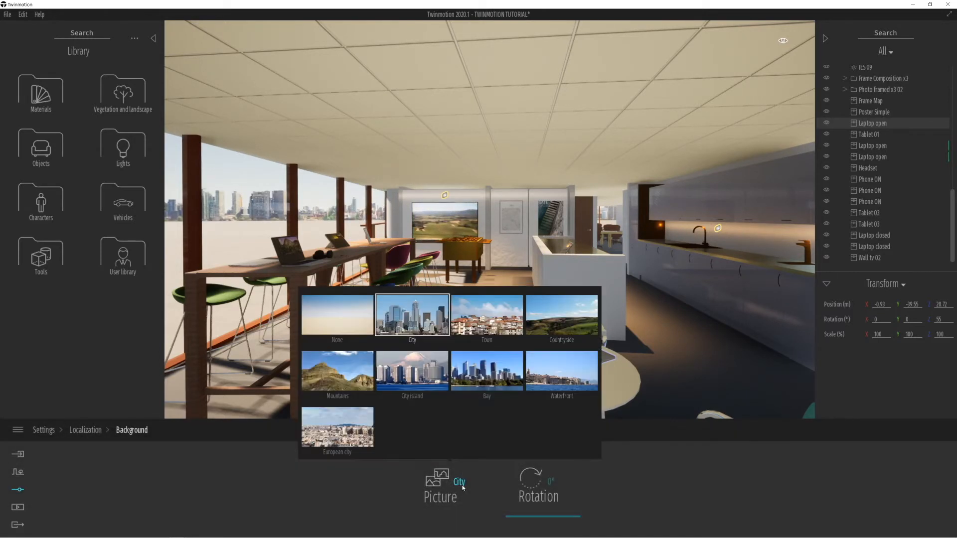
{"action": "left_click", "coordinate": [350, 442]}
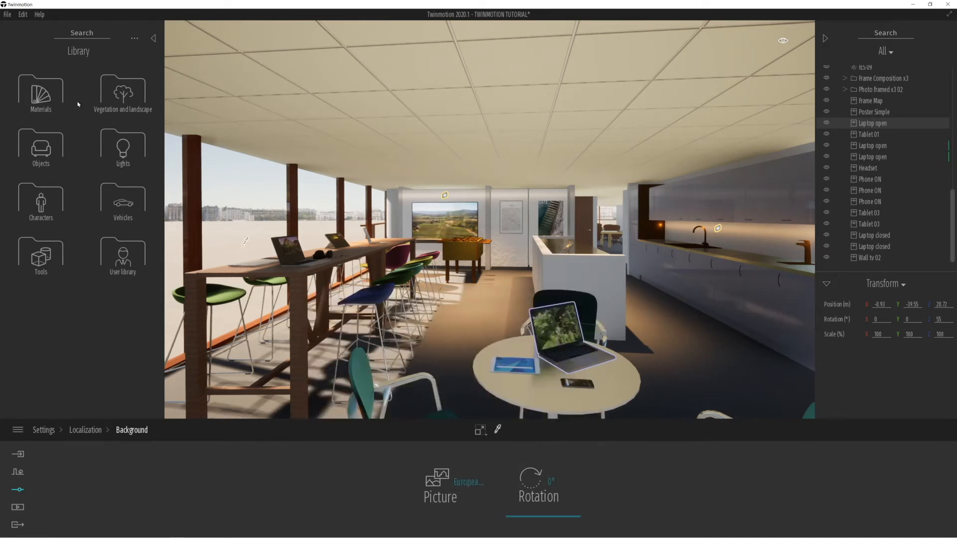
{"action": "left_click", "coordinate": [19, 473]}
{"action": "key", "text": "ctrl+s"}
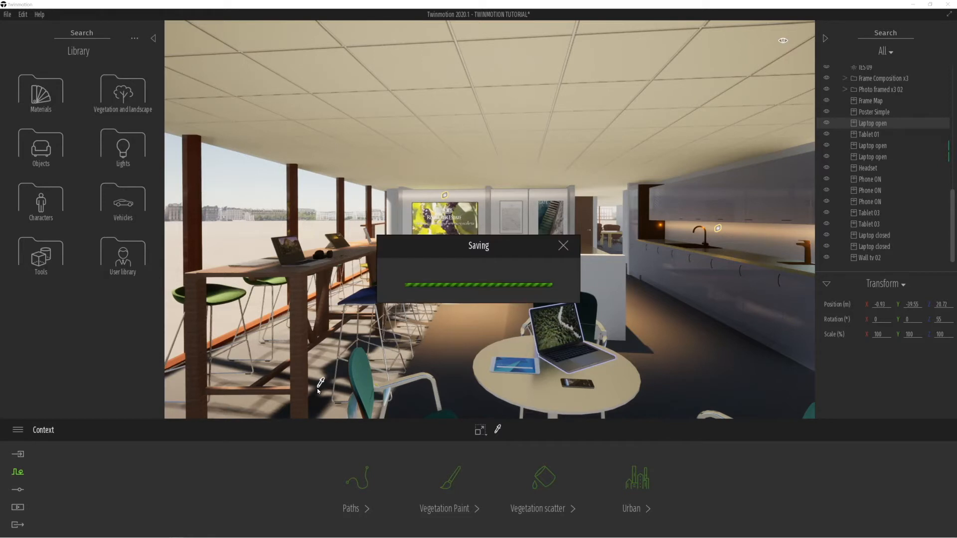
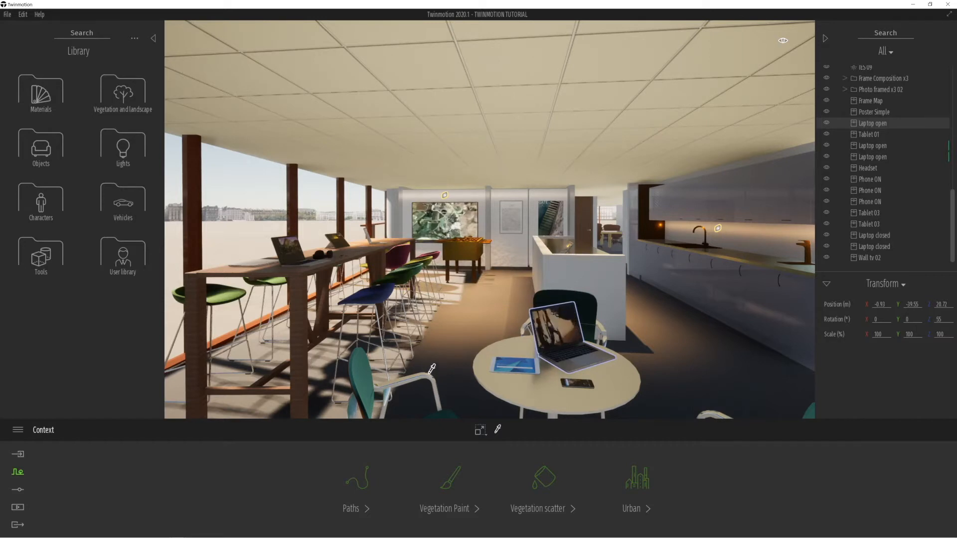
Step: Pick the NW 60x60 ceiling tile material and set its color to pure white, FFFFFF
{"action": "left_click", "coordinate": [520, 144]}
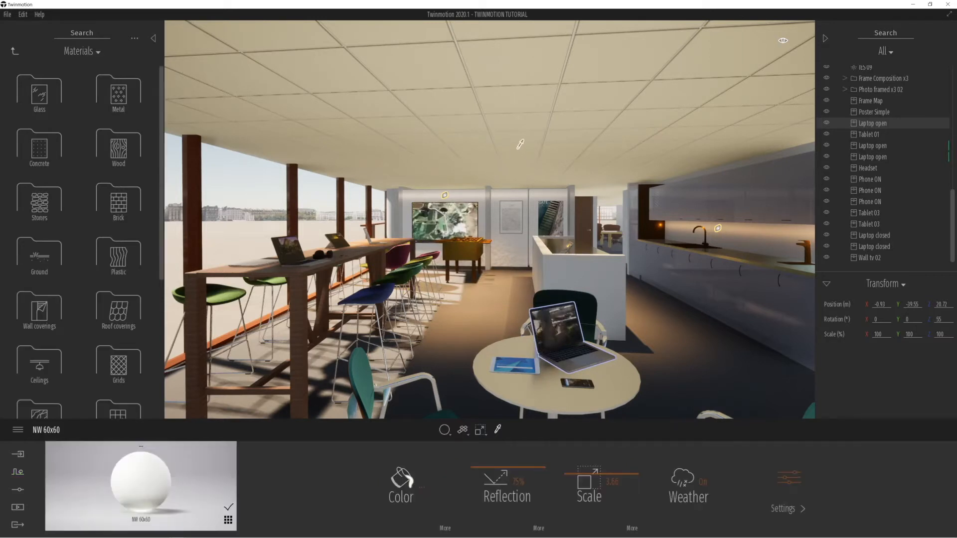
{"action": "left_click", "coordinate": [420, 485]}
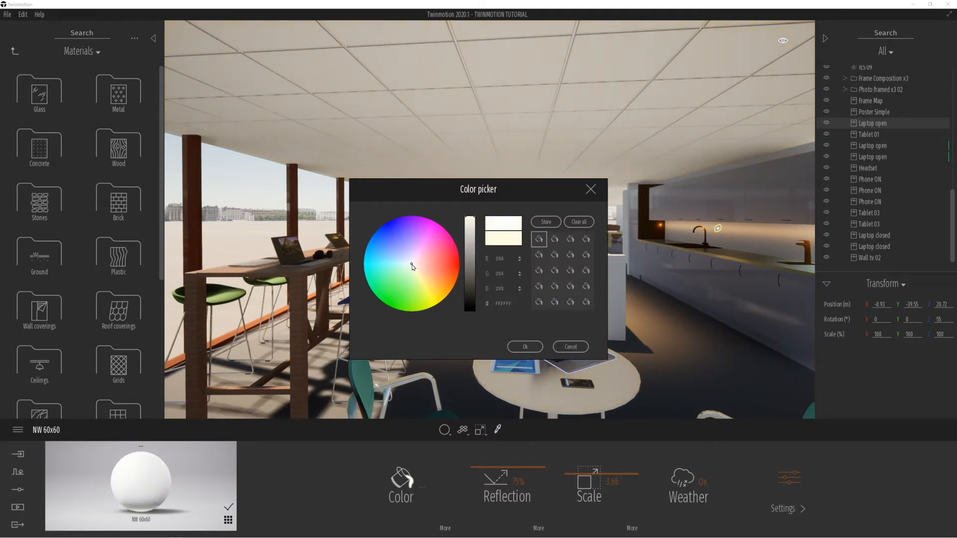
{"action": "left_click", "coordinate": [531, 346]}
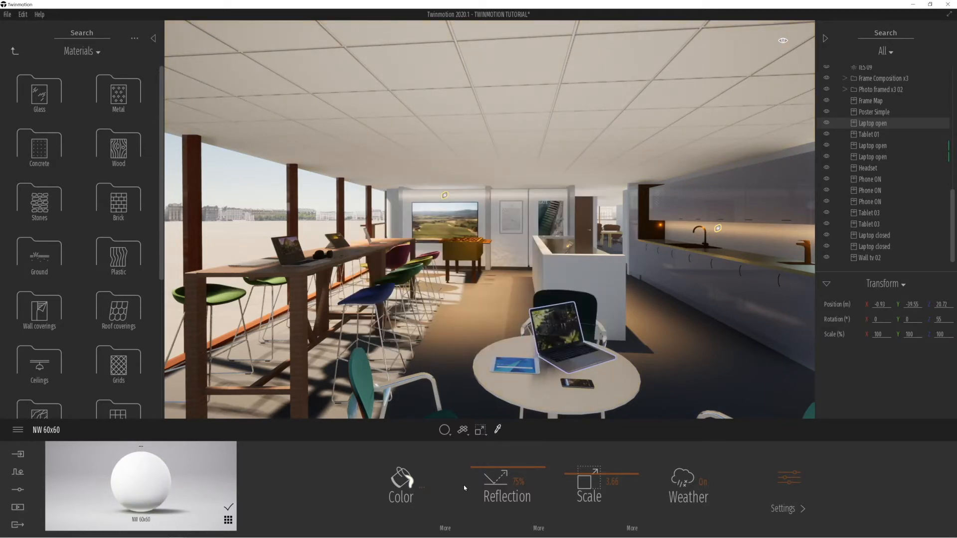
Step: Try a glow on the NW 60x60 ceiling tile material and bring it back to 0.00%
{"action": "left_click", "coordinate": [799, 505]}
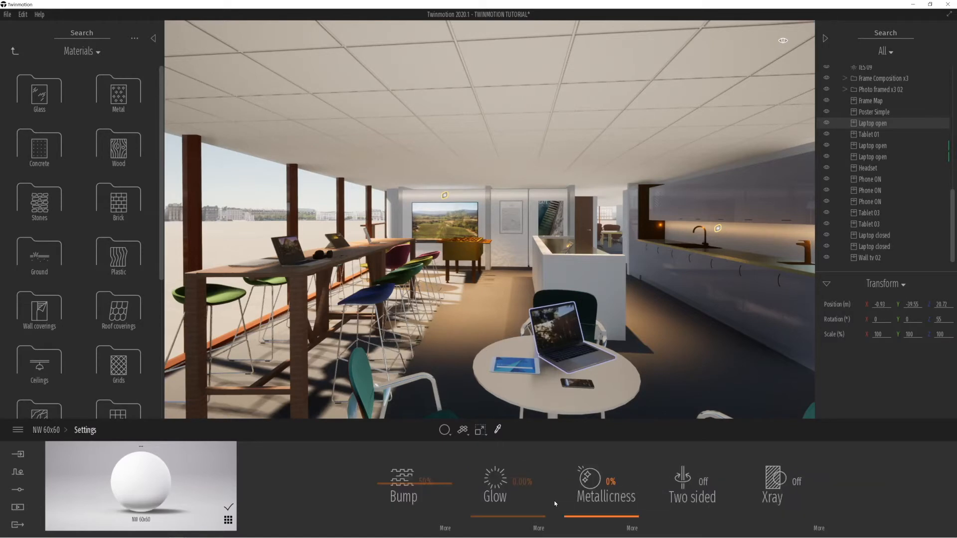
{"action": "left_click", "coordinate": [507, 513]}
{"action": "left_click_drag", "start_coordinate": [508, 510], "coordinate": [508, 522]}
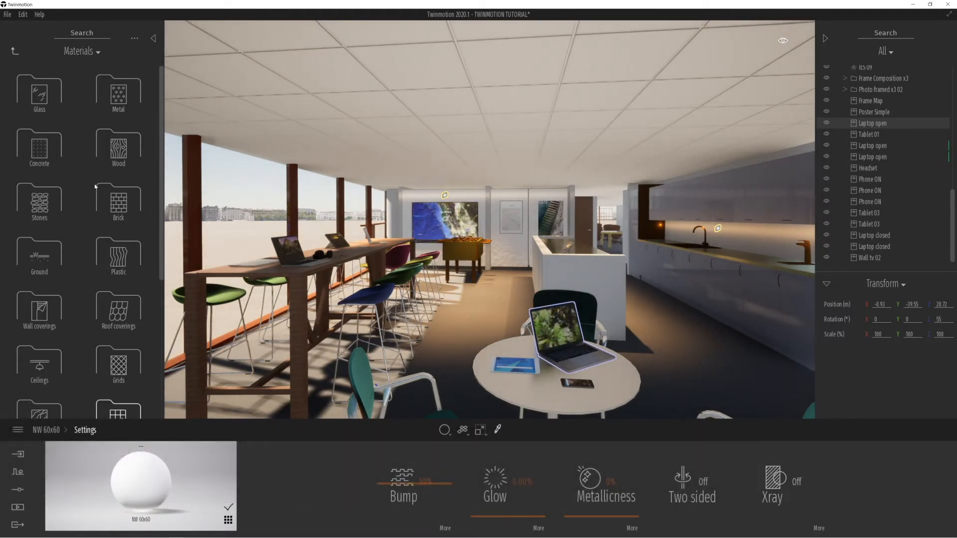
Step: Return the library to its top-level categories
{"action": "left_click", "coordinate": [14, 51]}
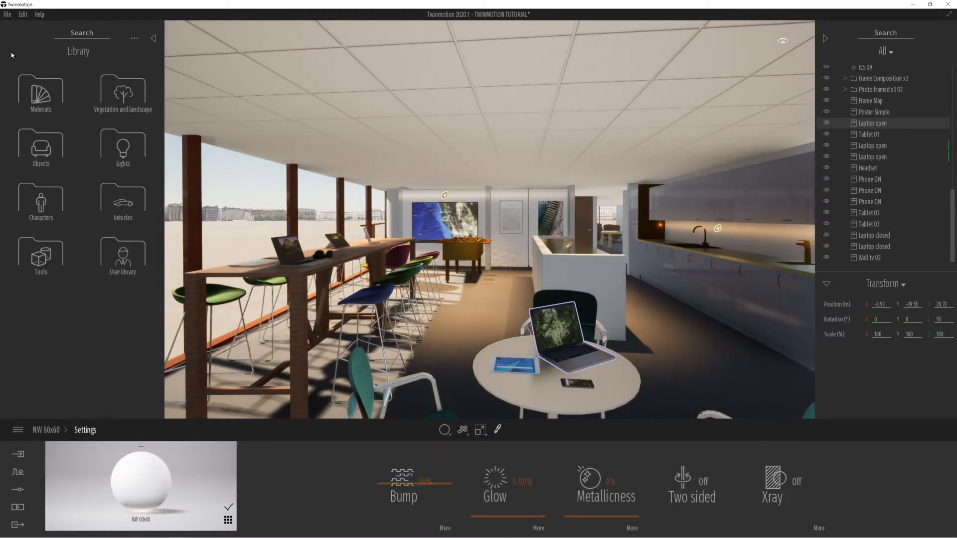
Step: Add an area light to the floor behind the round table and raise it to a height of about 20.82 m
{"action": "left_click", "coordinate": [123, 147]}
{"action": "left_click_drag", "start_coordinate": [113, 153], "coordinate": [489, 328]}
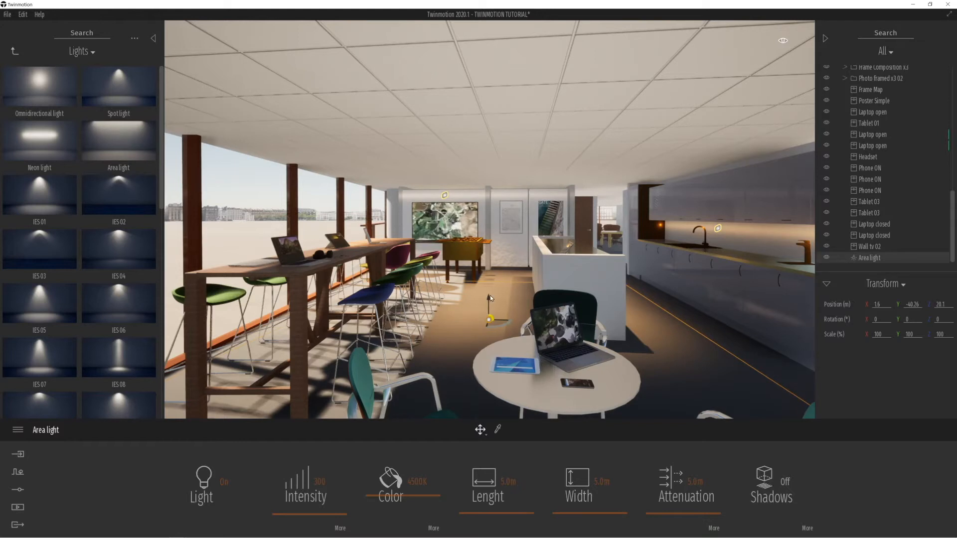
{"action": "left_click_drag", "start_coordinate": [489, 297], "coordinate": [493, 240]}
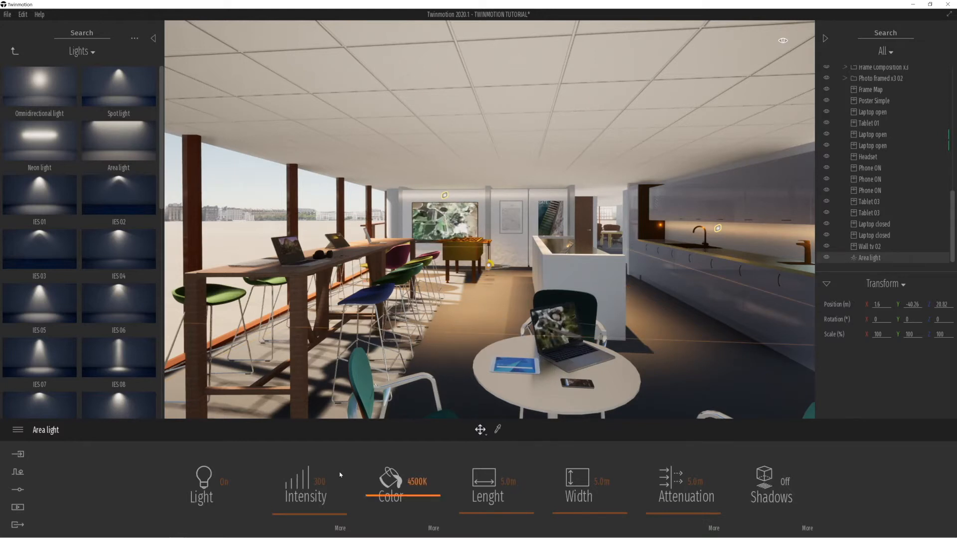
Step: Set the area light's intensity to 10000 and move it beside the kitchen cabinets, to about X -1.22, Y -38.95, Z 21
{"action": "left_click_drag", "start_coordinate": [310, 513], "coordinate": [319, 395]}
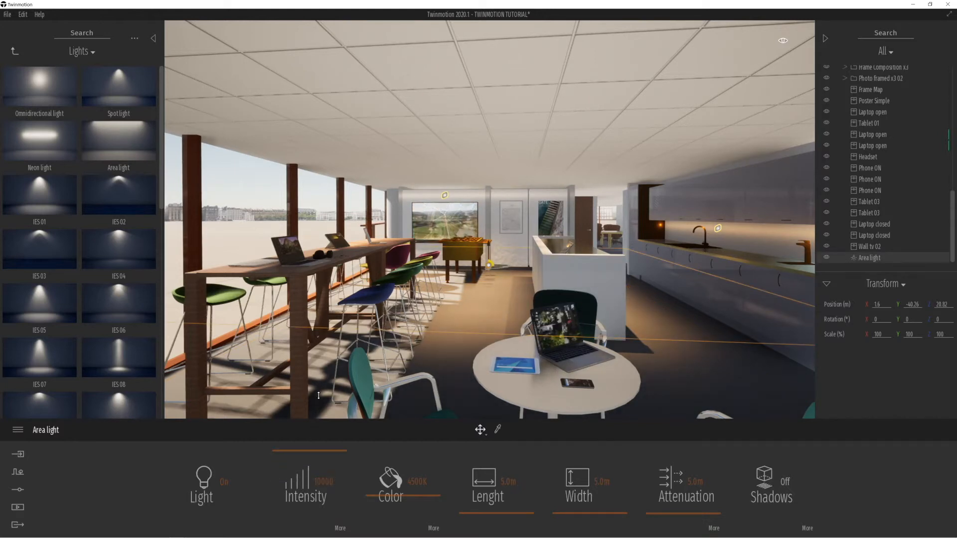
{"action": "left_click_drag", "start_coordinate": [495, 266], "coordinate": [739, 302]}
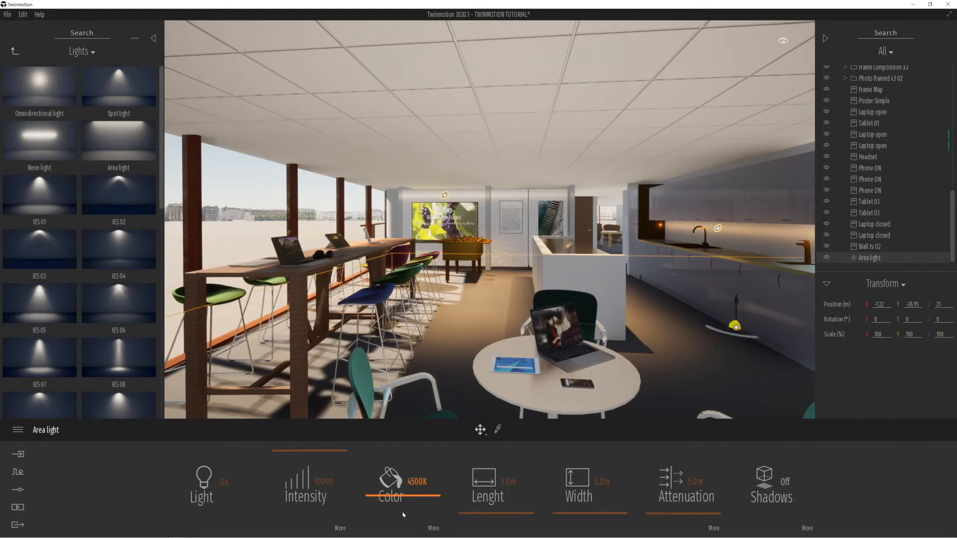
{"action": "left_click_drag", "start_coordinate": [293, 452], "coordinate": [301, 425]}
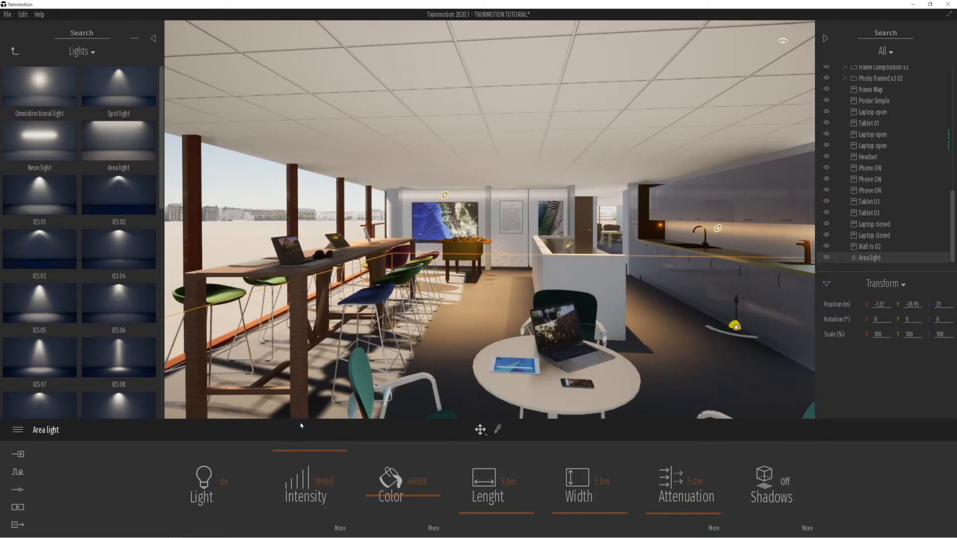
Step: Increase the area light's attenuation, raise it to about 21.72 m near the ceiling, and turn its shadows on
{"action": "left_click_drag", "start_coordinate": [646, 513], "coordinate": [643, 484]}
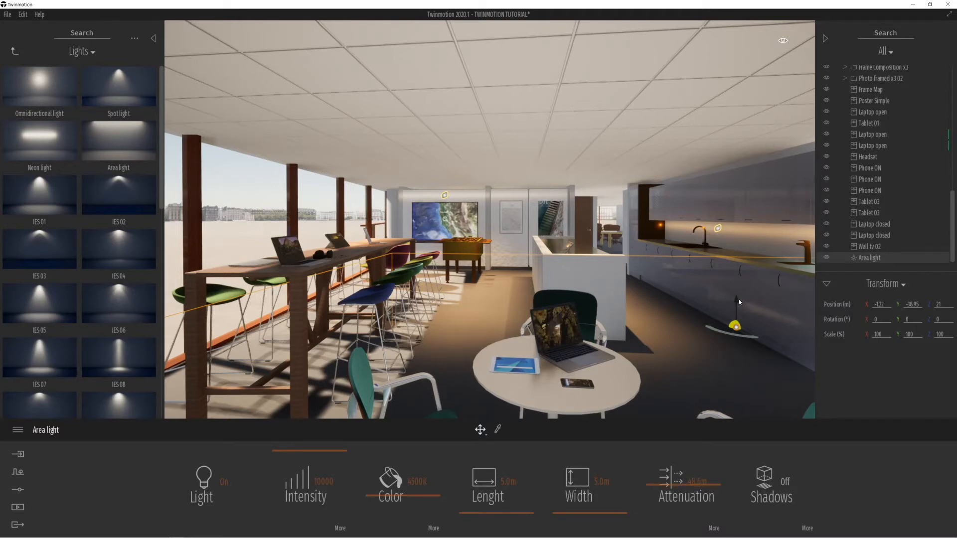
{"action": "left_click_drag", "start_coordinate": [740, 302], "coordinate": [750, 123]}
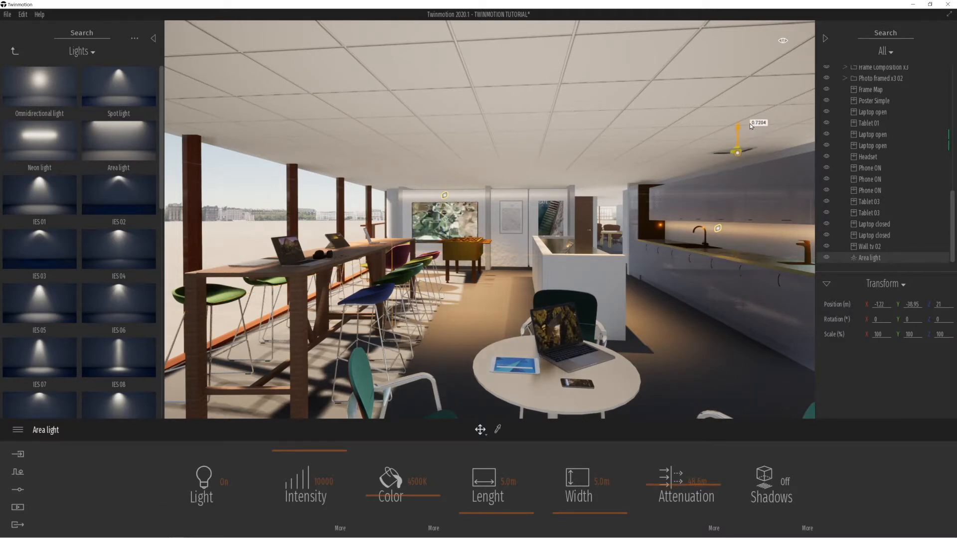
{"action": "left_click", "coordinate": [783, 478]}
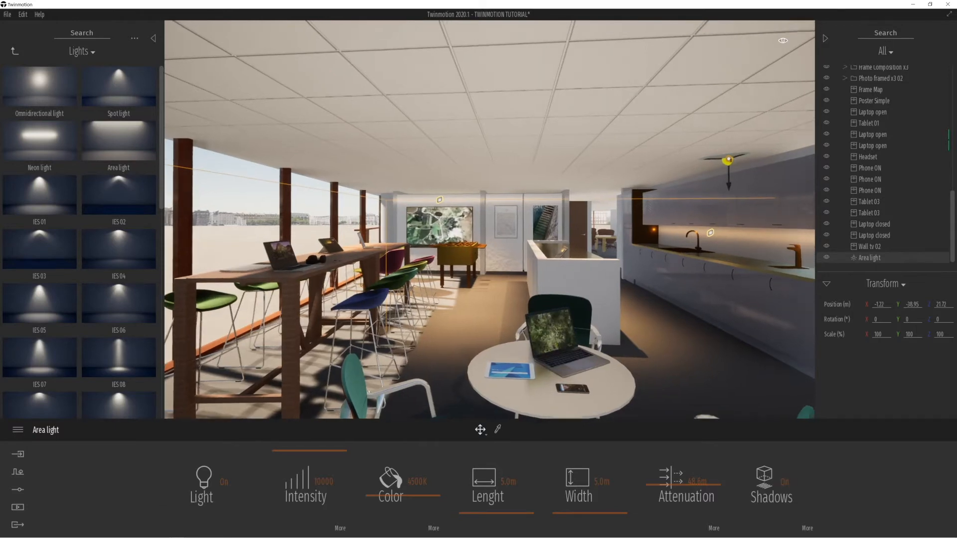
Step: Add a second area light at the ceiling and place a Plane 1m primitive on the ceiling beside it
{"action": "right_click_drag", "start_coordinate": [490, 219], "coordinate": [705, 248]}
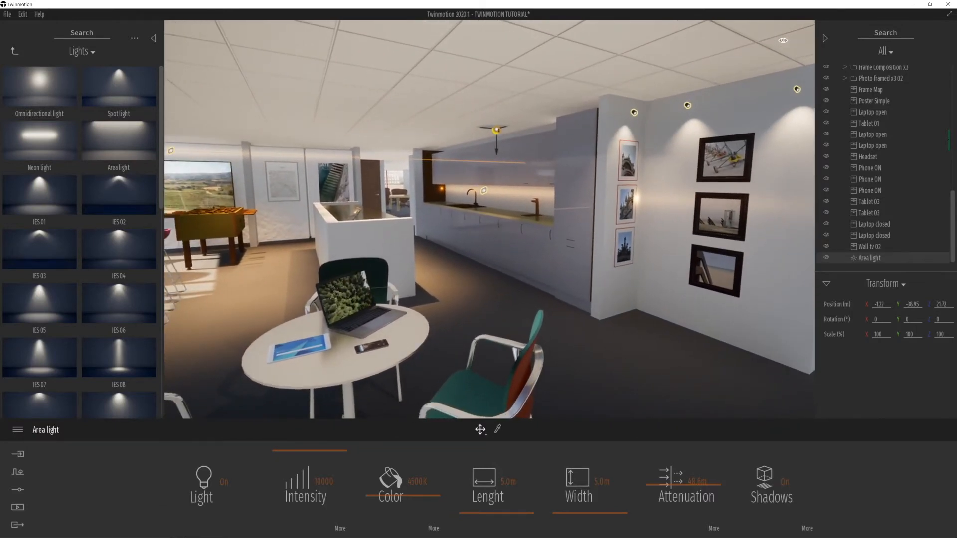
{"action": "right_click_drag", "start_coordinate": [394, 292], "coordinate": [312, 271]}
{"action": "left_click_drag", "start_coordinate": [100, 142], "coordinate": [372, 72]}
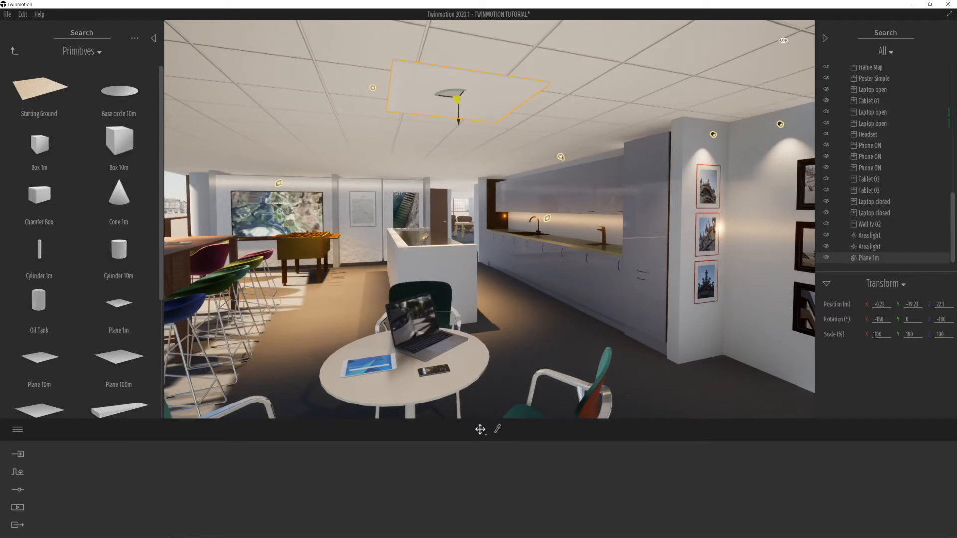
Step: Scale the ceiling plane to 60% in X and 50% in Y, and adjust its position and size to fill a ceiling tile
{"action": "type", "text": "60"}
{"action": "key", "text": "Return"}
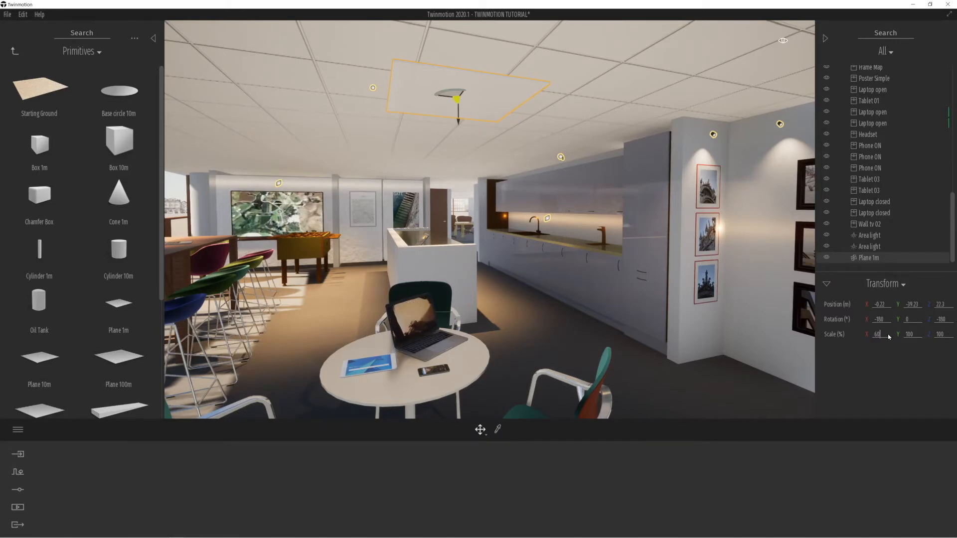
{"action": "left_click", "coordinate": [919, 334]}
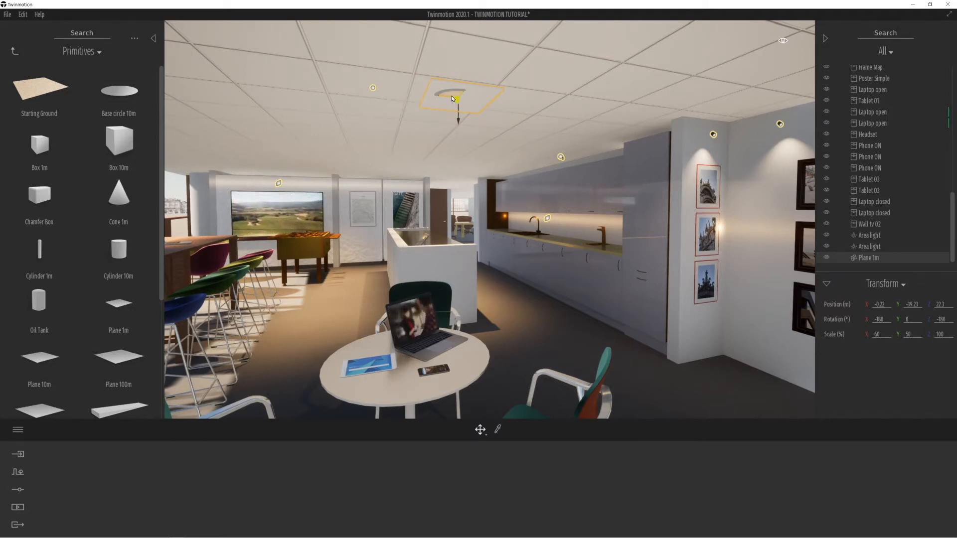
{"action": "left_click_drag", "start_coordinate": [443, 98], "coordinate": [436, 93]}
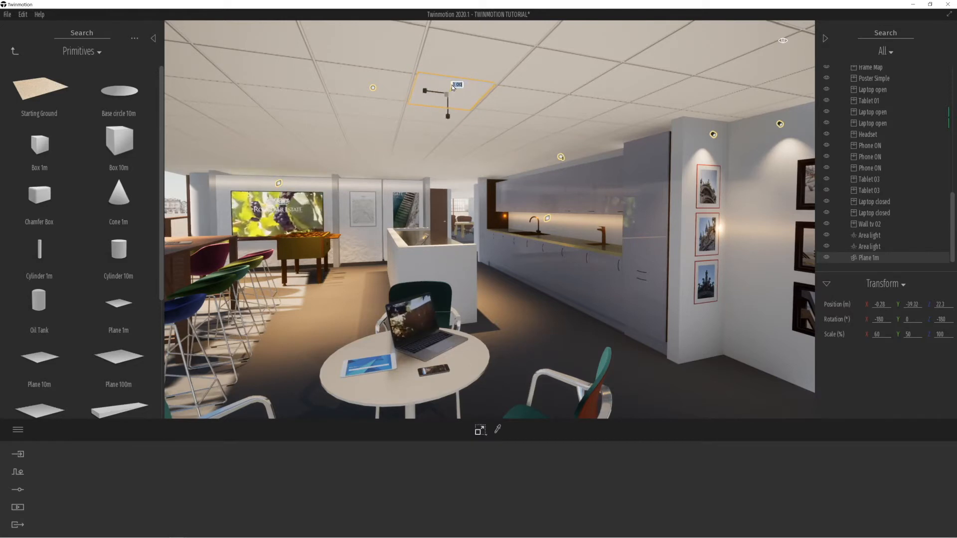
{"action": "left_click_drag", "start_coordinate": [450, 88], "coordinate": [447, 96]}
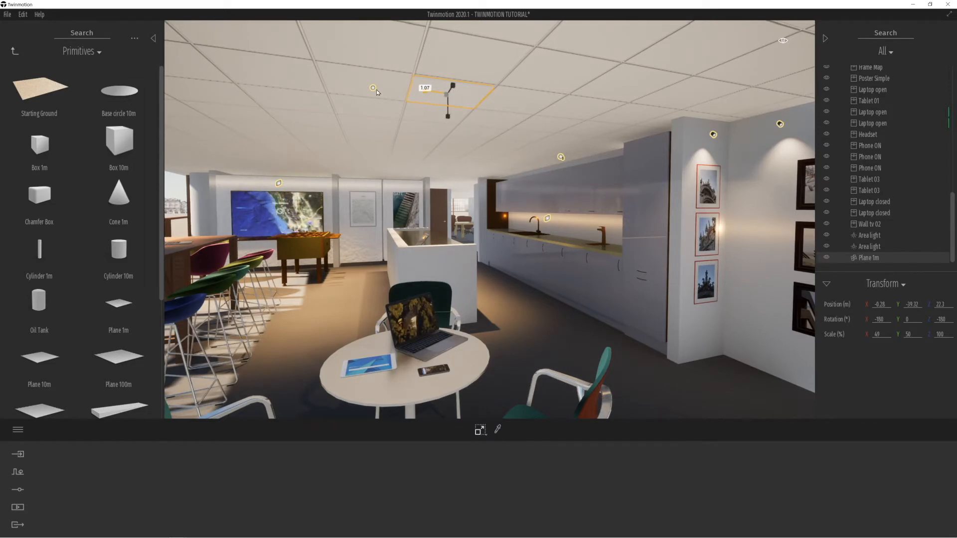
Step: Apply the Neon 01 material to the ceiling plane
{"action": "left_click", "coordinate": [13, 52]}
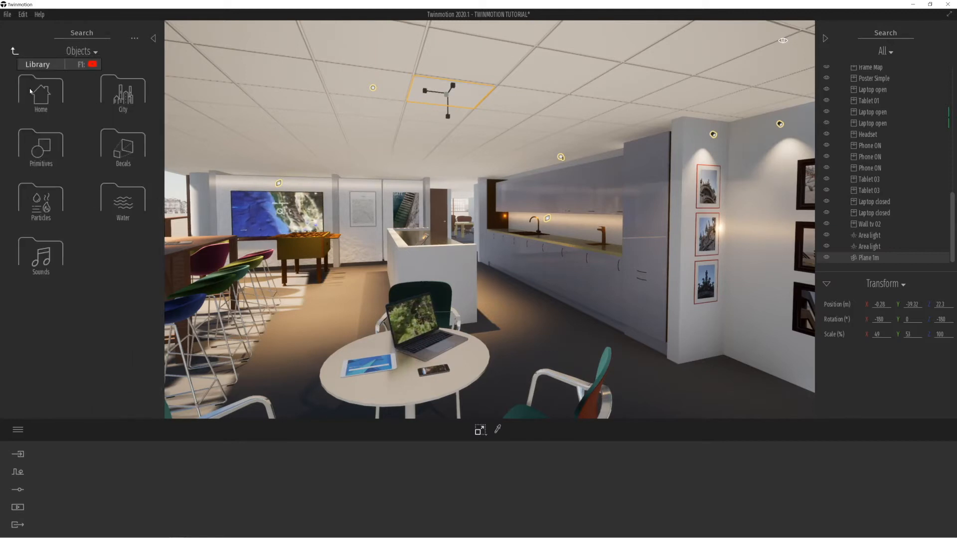
{"action": "left_click", "coordinate": [42, 111]}
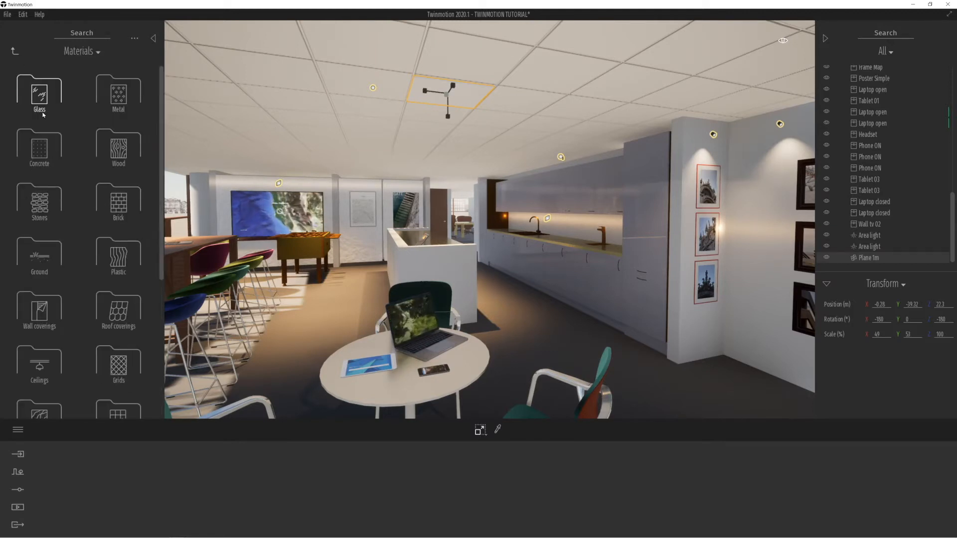
{"action": "scroll", "coordinate": [88, 279], "scroll_direction": "down", "scroll_amount": 3}
{"action": "scroll", "coordinate": [55, 339], "scroll_direction": "down", "scroll_amount": 1}
{"action": "left_click", "coordinate": [38, 379]}
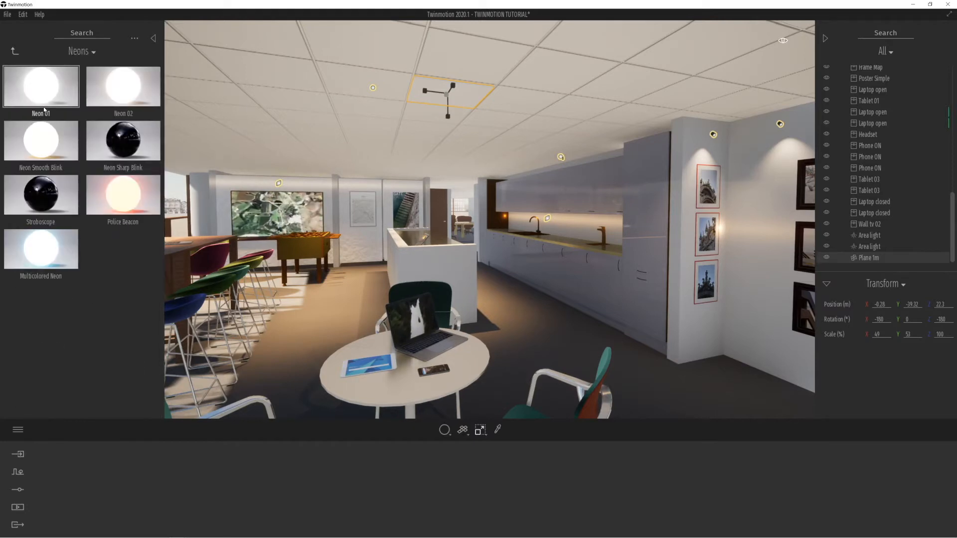
{"action": "left_click_drag", "start_coordinate": [246, 101], "coordinate": [461, 100]}
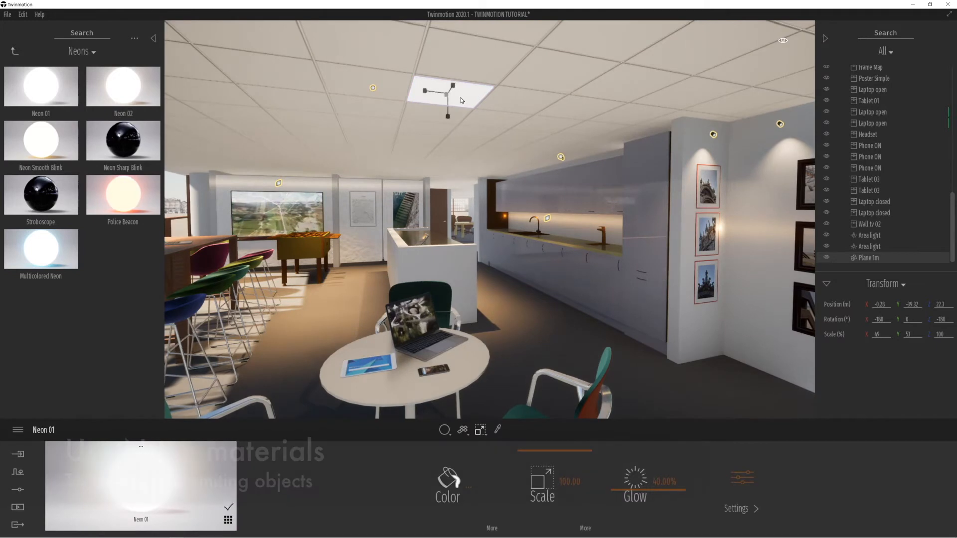
Step: Rename the Plane 1m object as CEILING LIGHT
{"action": "right_click", "coordinate": [861, 259]}
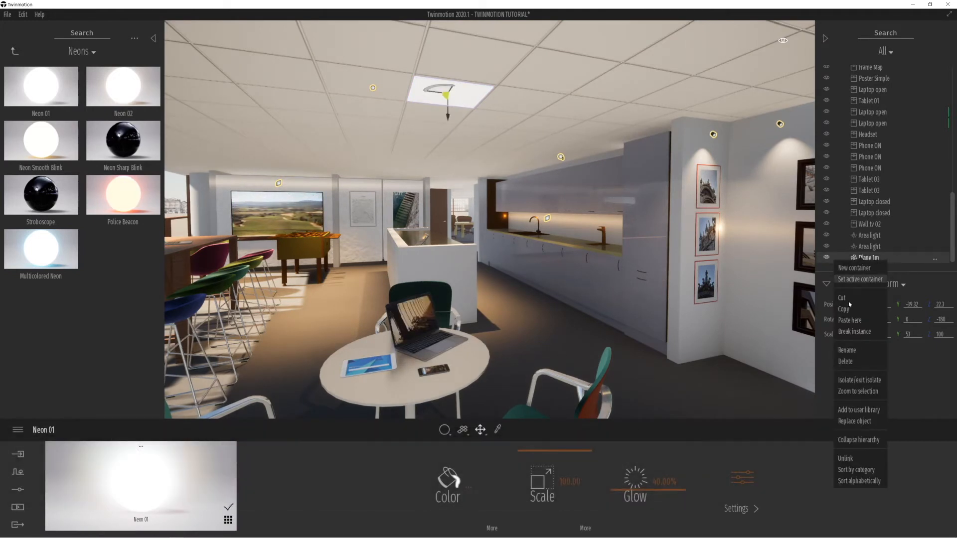
{"action": "left_click", "coordinate": [854, 351]}
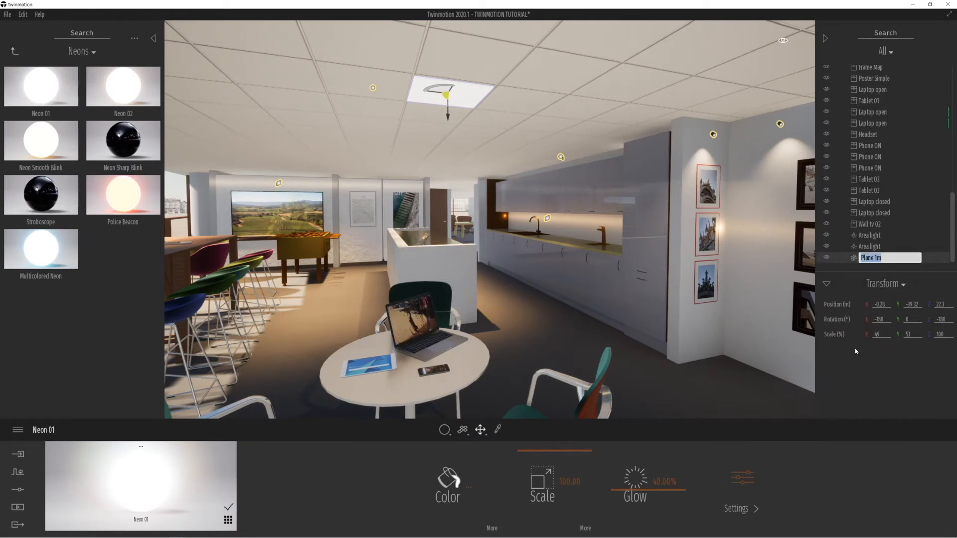
{"action": "type", "text": "CEILING"}
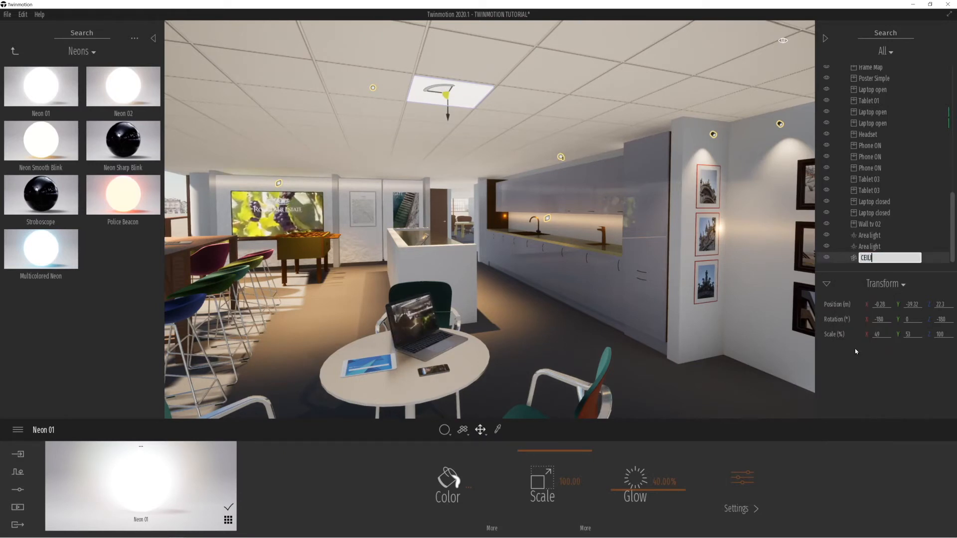
{"action": "type", "text": " LIGHT"}
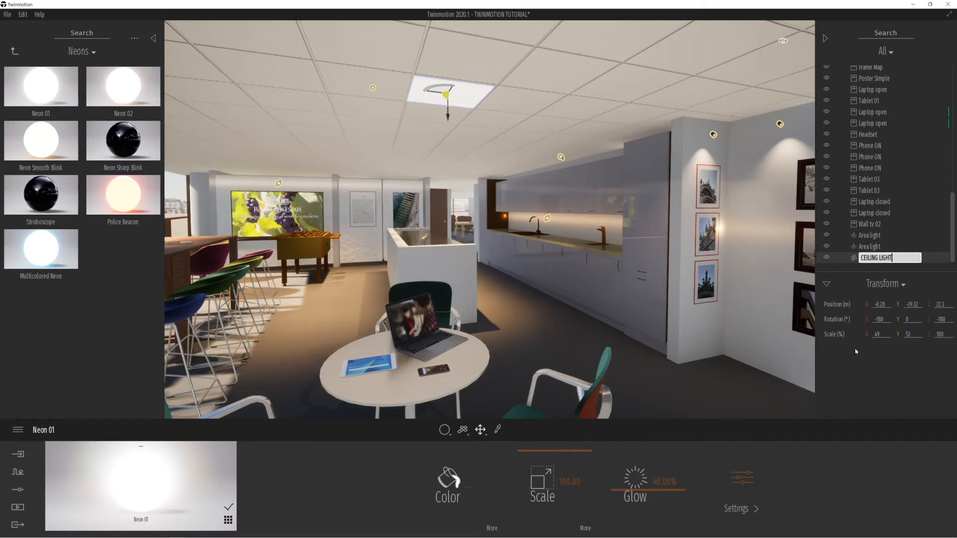
{"action": "key", "text": "Return"}
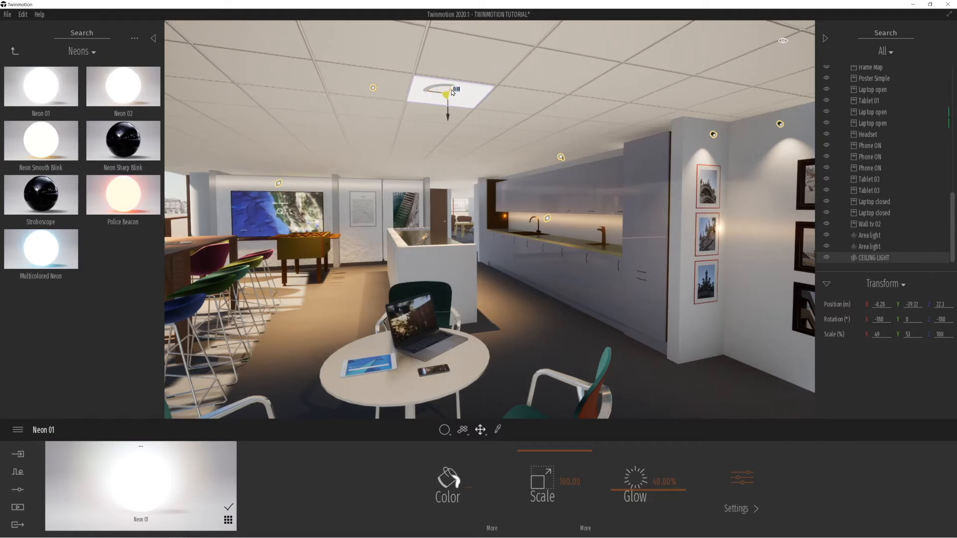
Step: Create three instances of the ceiling light in a row toward the far wall, spaced 1.64 m apart
{"action": "left_click_drag", "start_coordinate": [446, 103], "coordinate": [419, 149]}
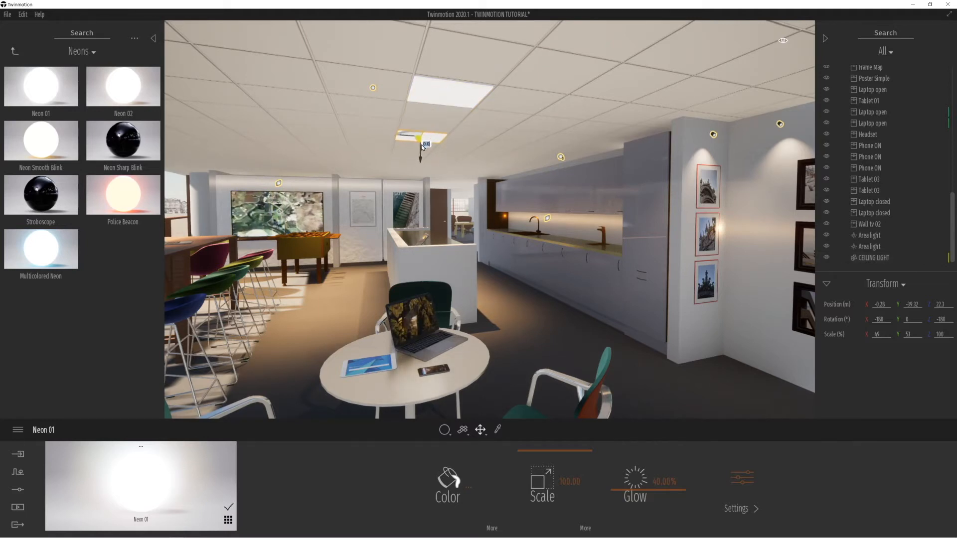
{"action": "left_click_drag", "start_coordinate": [419, 145], "coordinate": [420, 145], "text": "ctrl"}
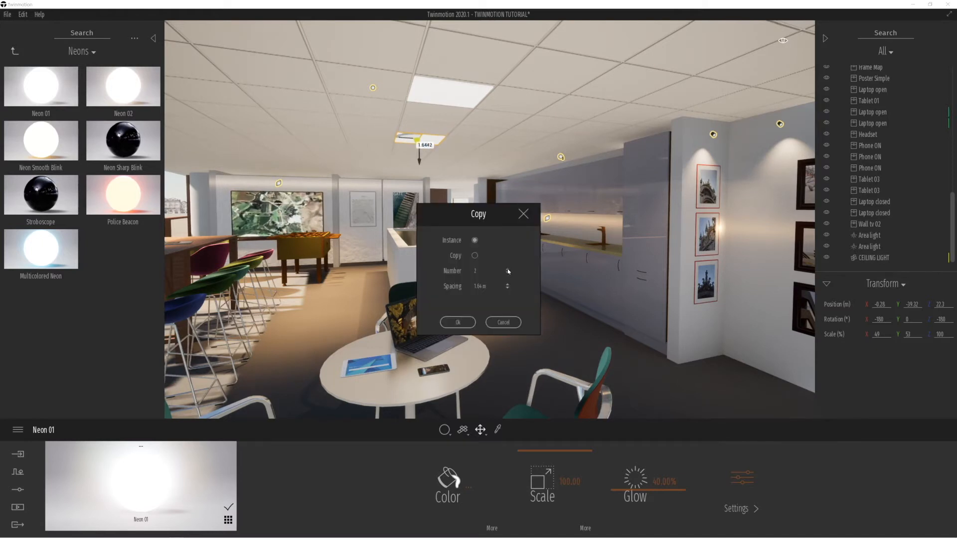
{"action": "left_click", "coordinate": [458, 322]}
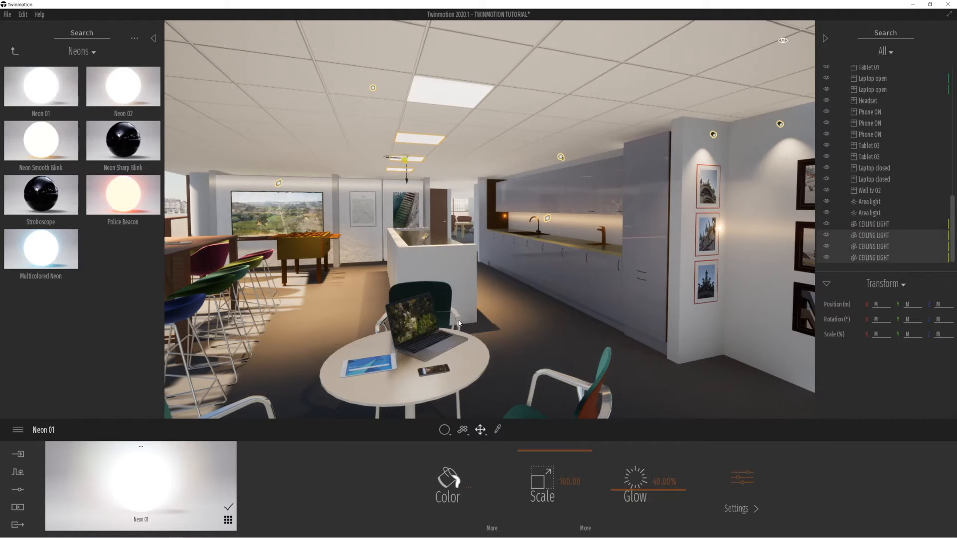
Step: Copy the row of four ceiling lights once as instances toward the kitchen, with a spacing of about 1.1 m
{"action": "left_click", "coordinate": [867, 225]}
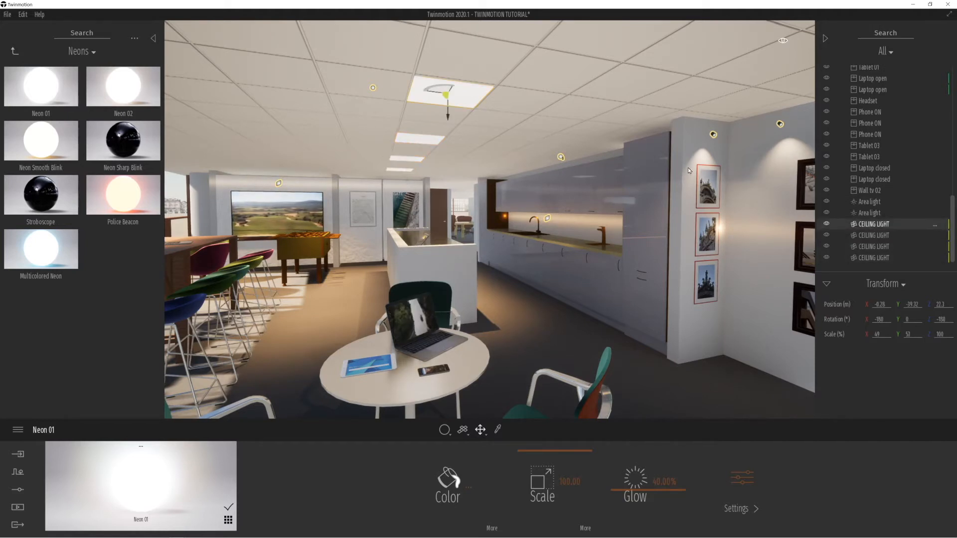
{"action": "left_click", "coordinate": [869, 257], "text": "shift"}
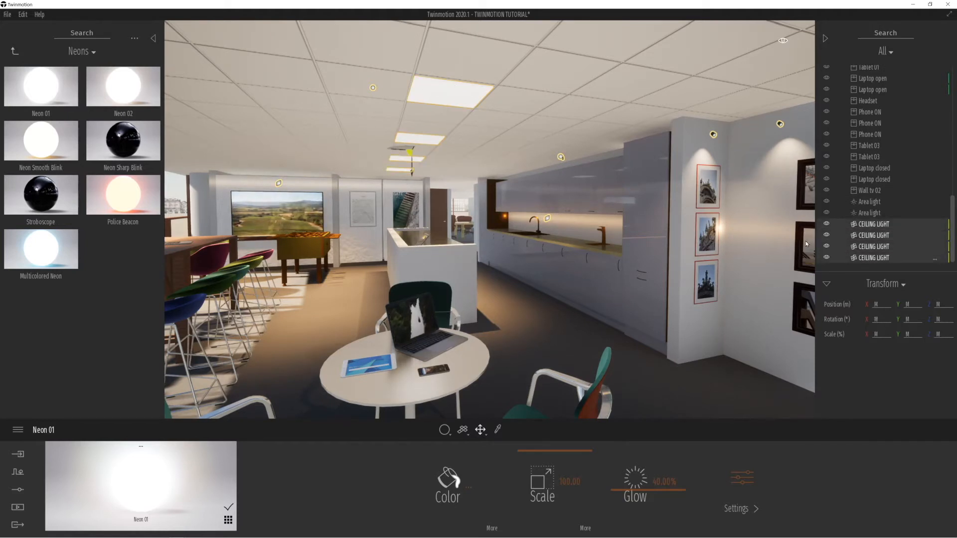
{"action": "left_click", "coordinate": [411, 154]}
{"action": "left_click_drag", "start_coordinate": [429, 154], "coordinate": [475, 149]}
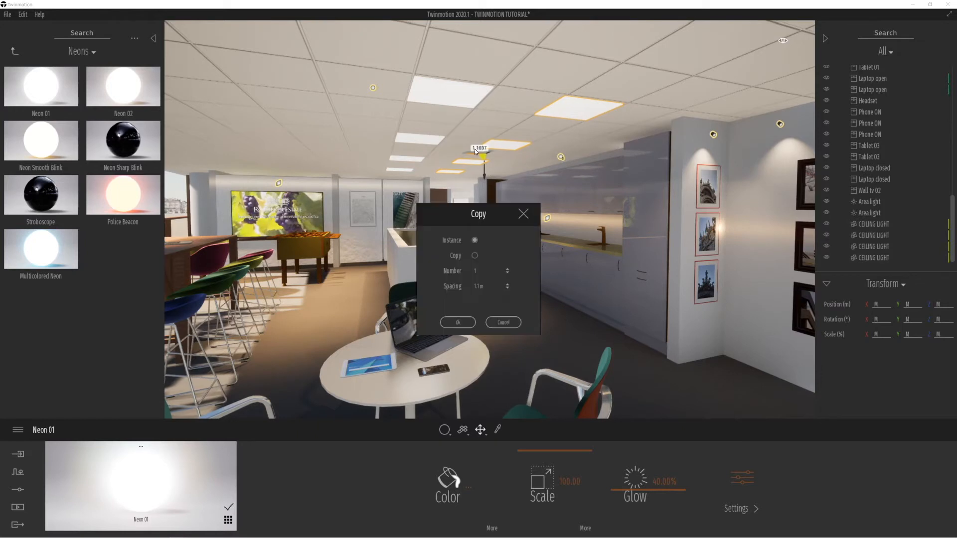
{"action": "left_click", "coordinate": [457, 323]}
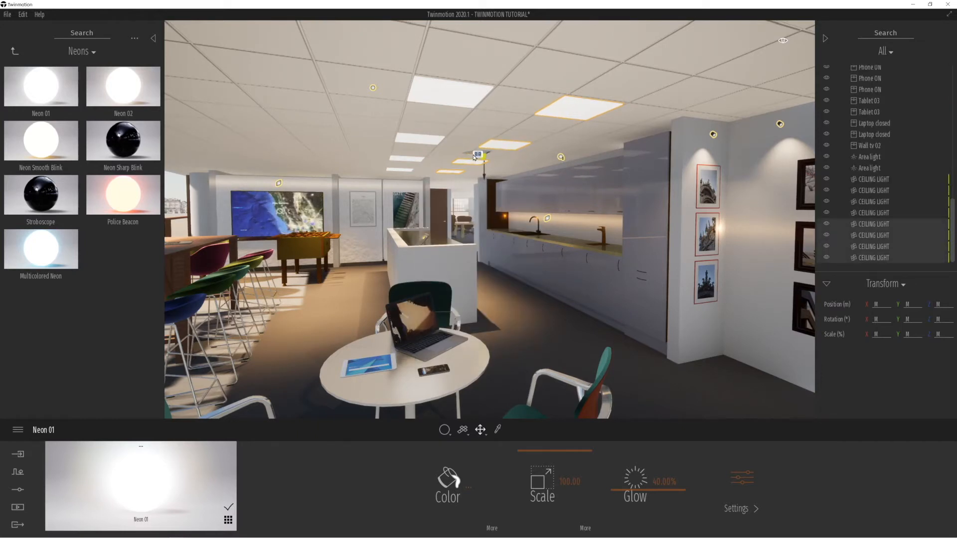
Step: Create two more instanced rows of four ceiling lights toward the window side of the room
{"action": "left_click_drag", "start_coordinate": [474, 156], "coordinate": [317, 158]}
{"action": "left_click", "coordinate": [454, 323]}
{"action": "right_click_drag", "start_coordinate": [438, 259], "coordinate": [369, 242]}
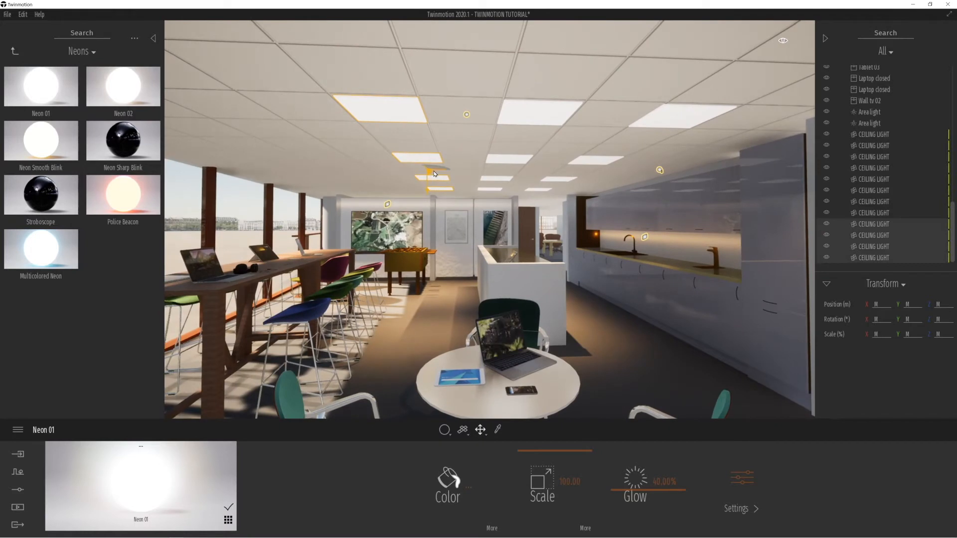
{"action": "left_click_drag", "start_coordinate": [436, 173], "coordinate": [358, 176]}
{"action": "left_click", "coordinate": [458, 322]}
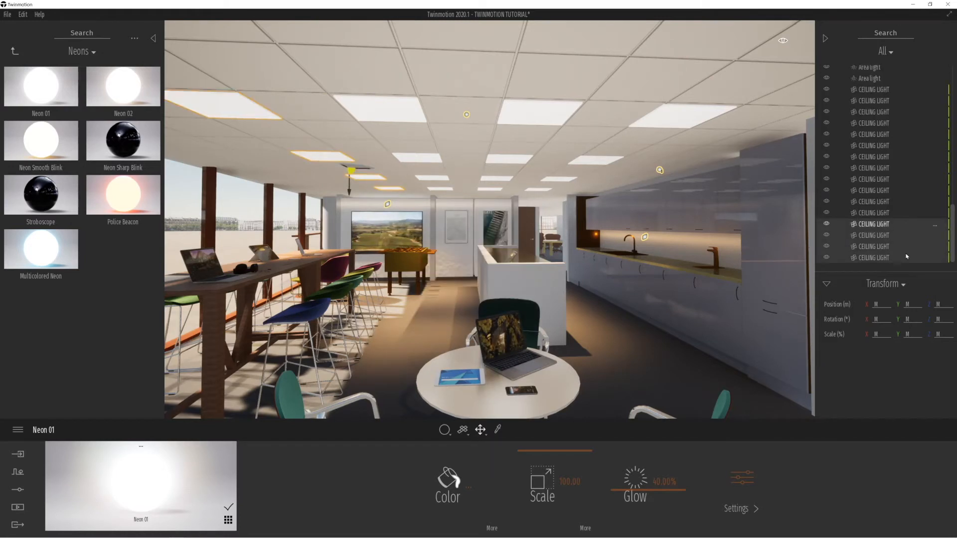
Step: Create a container named CEILING LIGHTS in the scene graph, positioned outside and above the CEILING LIGHT objects
{"action": "scroll", "coordinate": [921, 211], "scroll_direction": "up", "scroll_amount": 1}
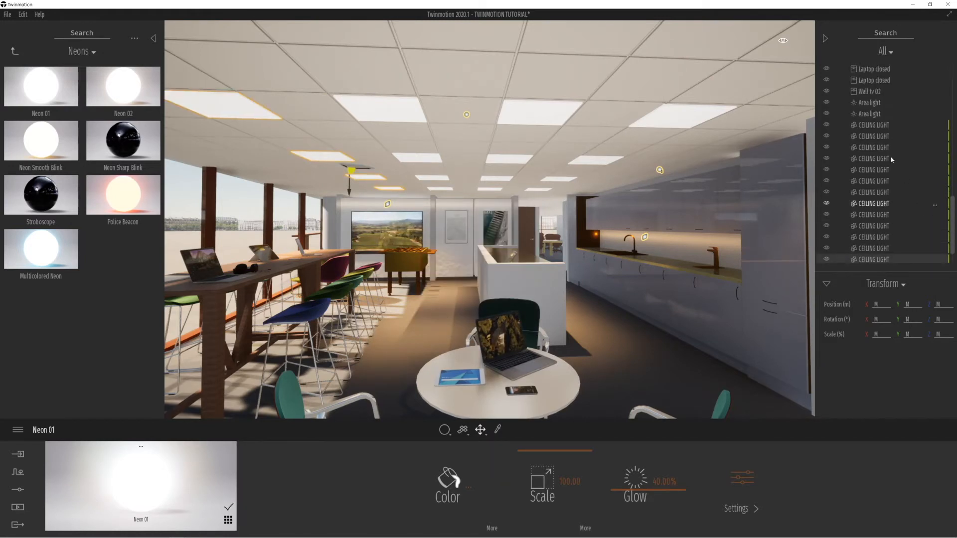
{"action": "left_click", "coordinate": [874, 125]}
{"action": "scroll", "coordinate": [869, 258], "scroll_direction": "down", "scroll_amount": 1}
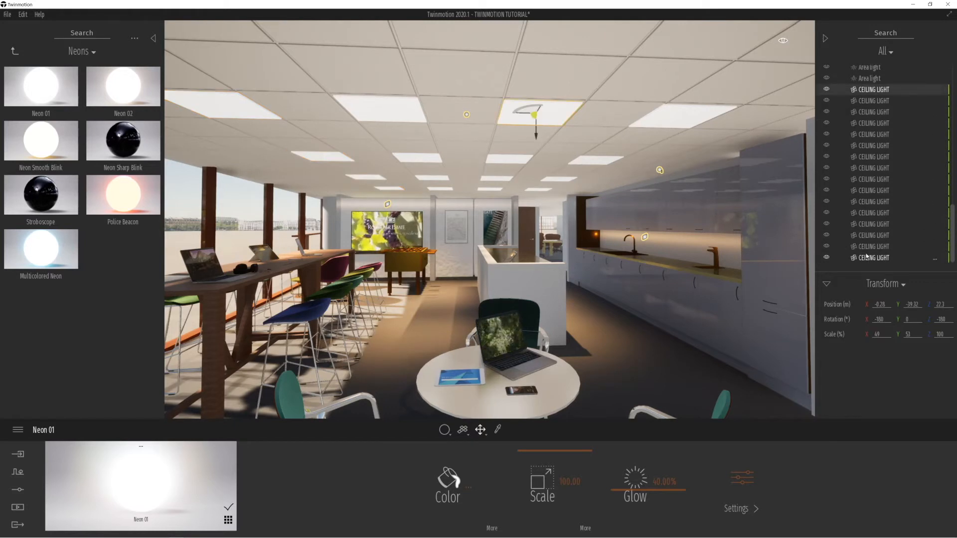
{"action": "left_click", "coordinate": [866, 257], "text": "shift"}
{"action": "scroll", "coordinate": [878, 213], "scroll_direction": "up", "scroll_amount": 1}
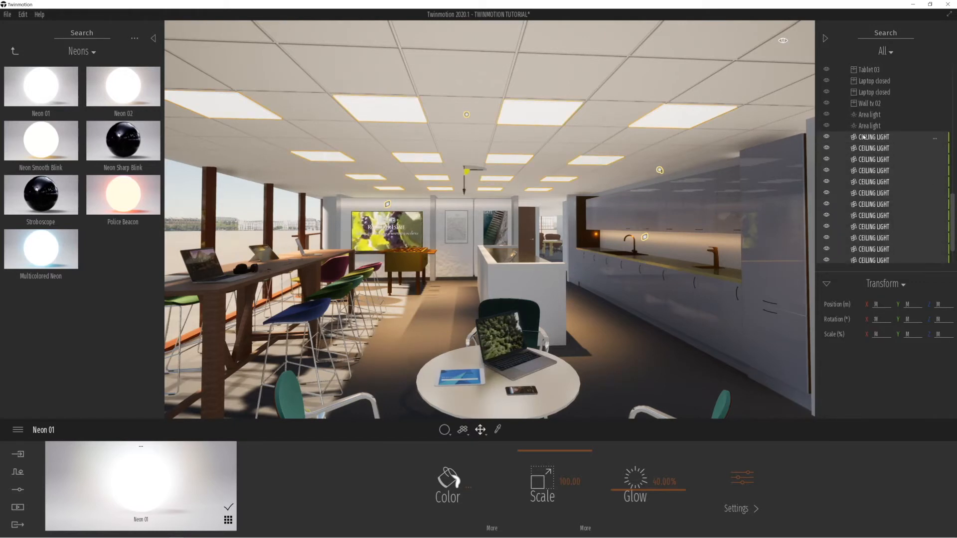
{"action": "right_click", "coordinate": [838, 138]}
{"action": "left_click", "coordinate": [854, 147]}
{"action": "type", "text": "CEILING"}
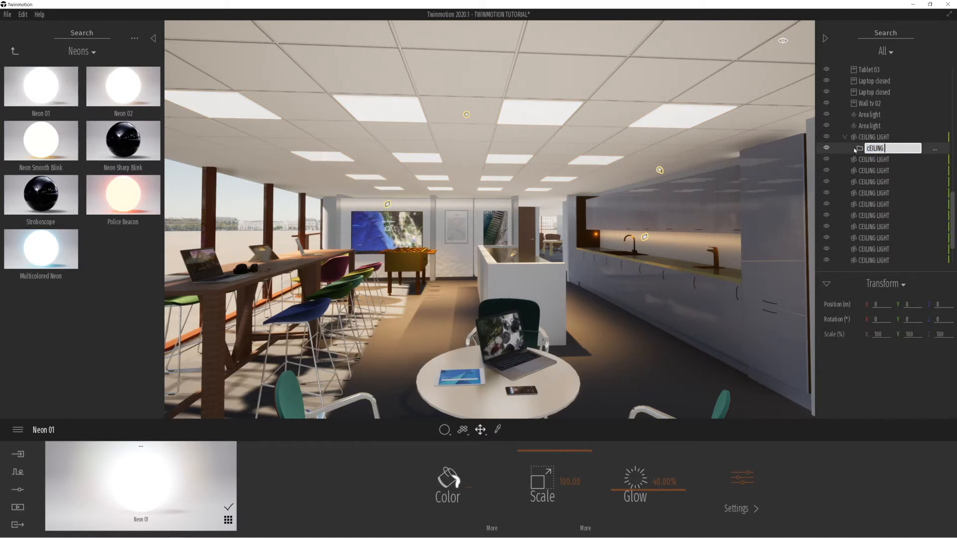
{"action": "type", "text": " LIGHTS"}
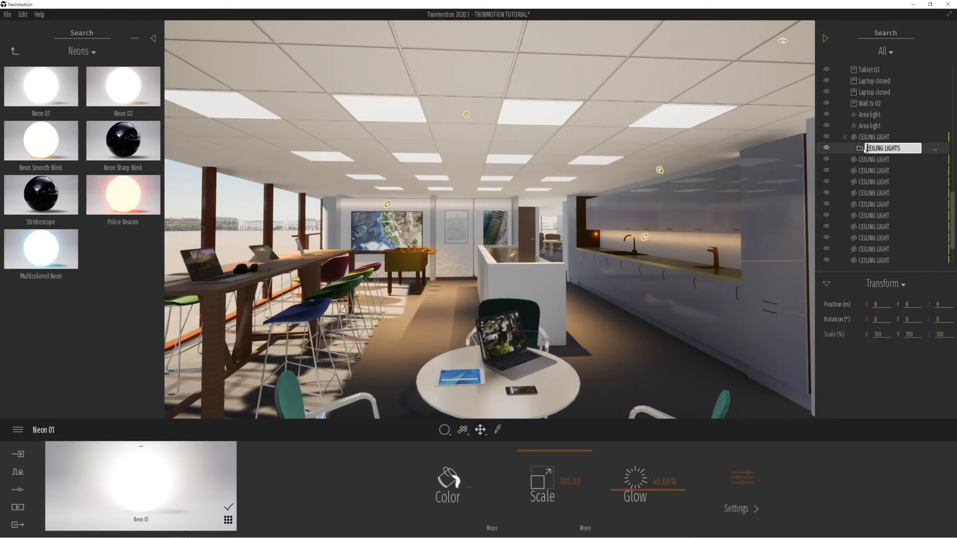
{"action": "left_click_drag", "start_coordinate": [859, 149], "coordinate": [852, 136]}
{"action": "left_click", "coordinate": [845, 139]}
Step: Move all the CEILING LIGHT objects into the CEILING LIGHTS container and test the container's visibility by hiding and showing it
{"action": "left_click_drag", "start_coordinate": [952, 128], "coordinate": [952, 249]}
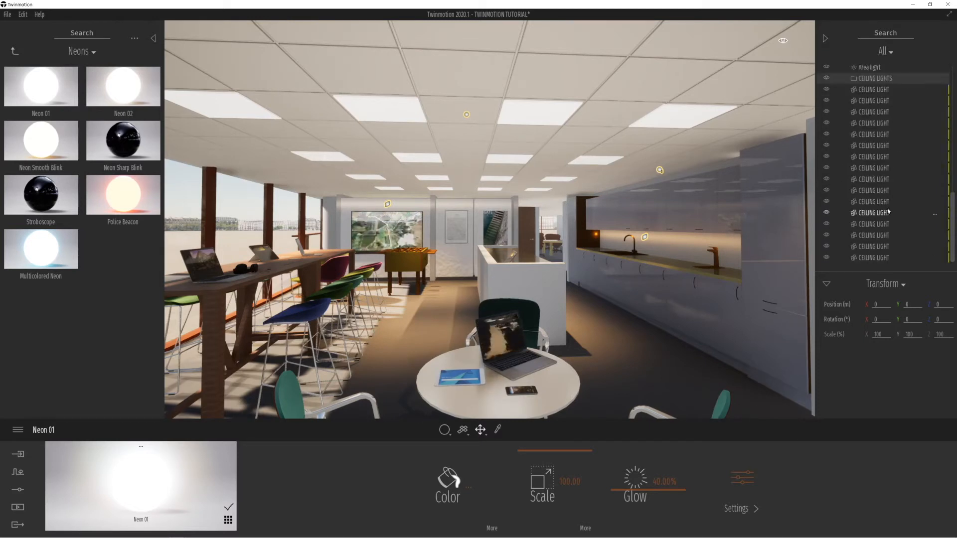
{"action": "left_click", "coordinate": [875, 258]}
{"action": "left_click", "coordinate": [875, 96], "text": "shift"}
{"action": "left_click_drag", "start_coordinate": [872, 92], "coordinate": [890, 160]}
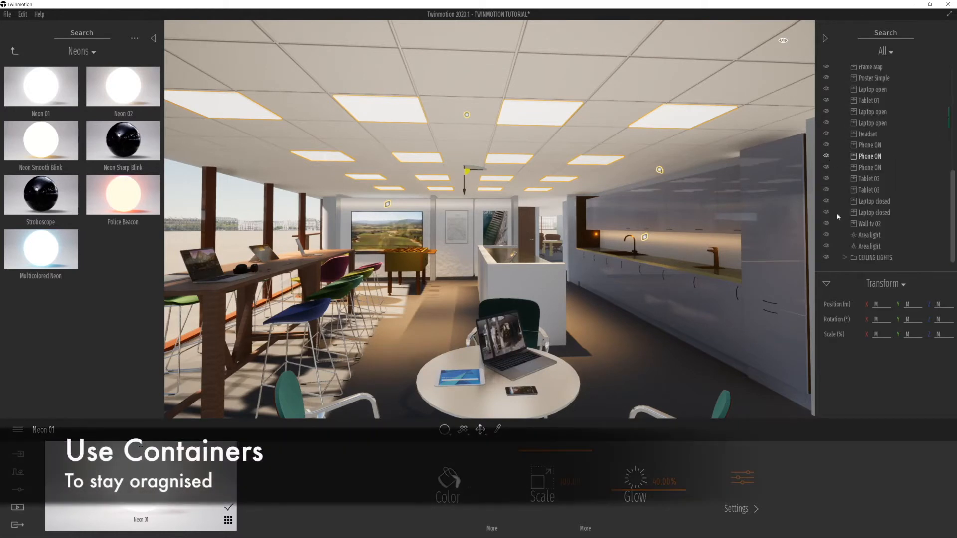
{"action": "left_click", "coordinate": [825, 257]}
{"action": "left_click", "coordinate": [827, 258]}
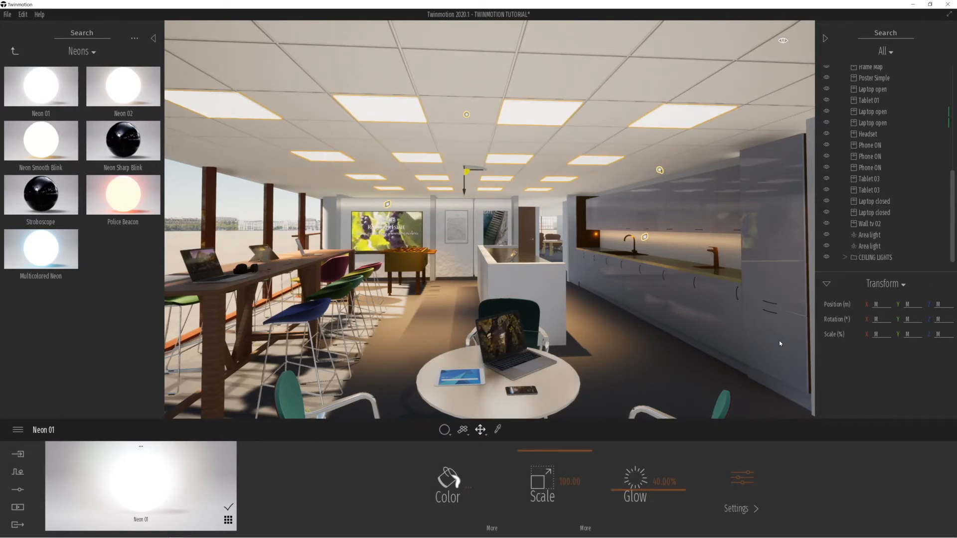
Step: Place an IES 04 light under the wall cabinets beside the nearer kitchen tap, with a 72° angle and 6534 lm intensity
{"action": "left_click", "coordinate": [739, 483]}
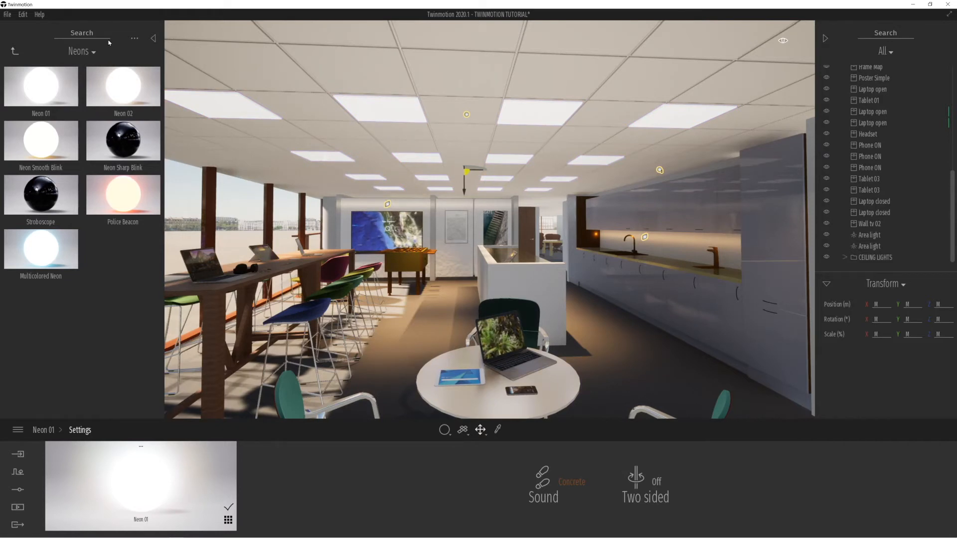
{"action": "left_click", "coordinate": [14, 52]}
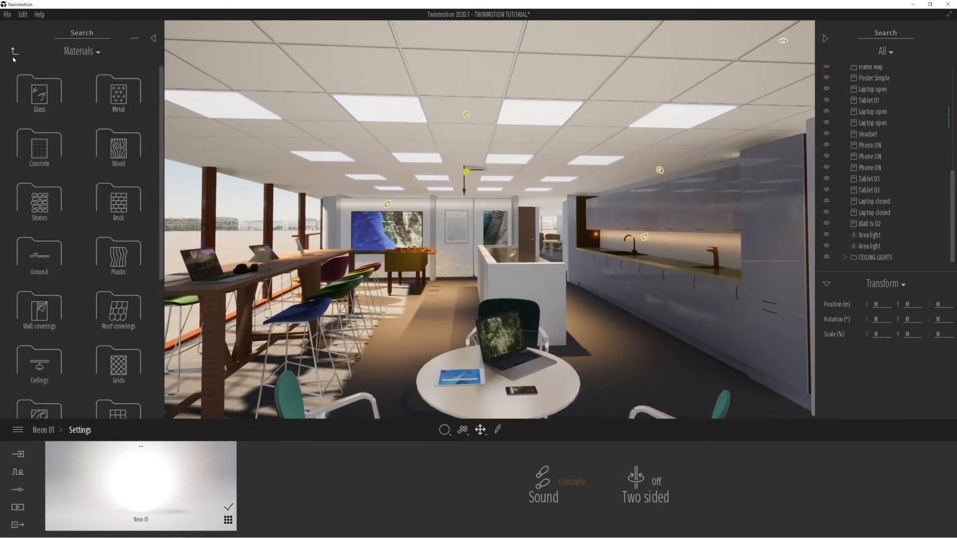
{"action": "left_click", "coordinate": [13, 52]}
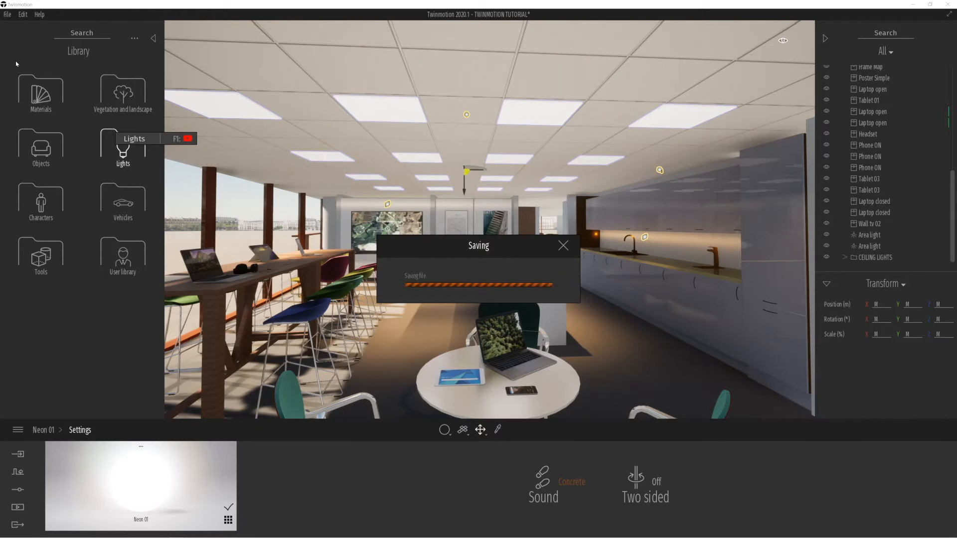
{"action": "left_click", "coordinate": [118, 154]}
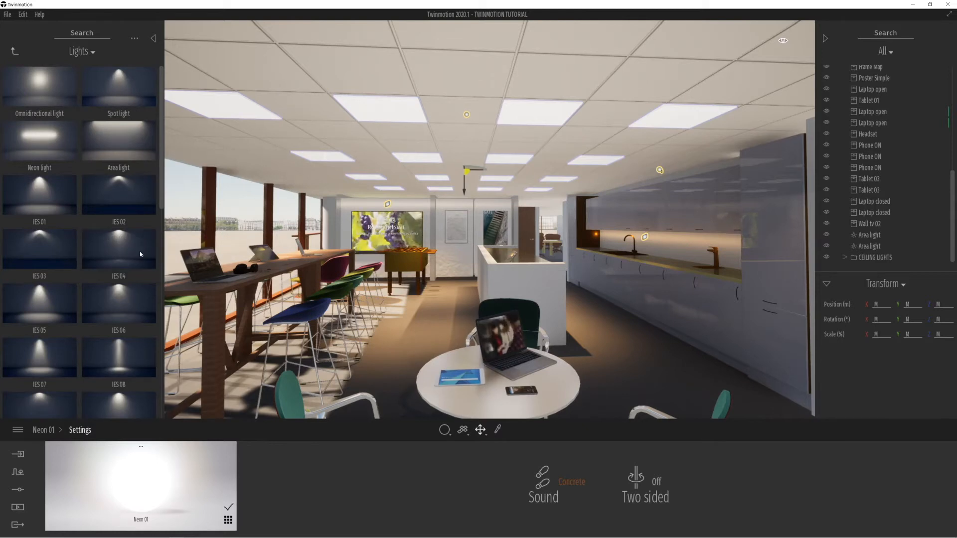
{"action": "left_click_drag", "start_coordinate": [120, 234], "coordinate": [675, 243]}
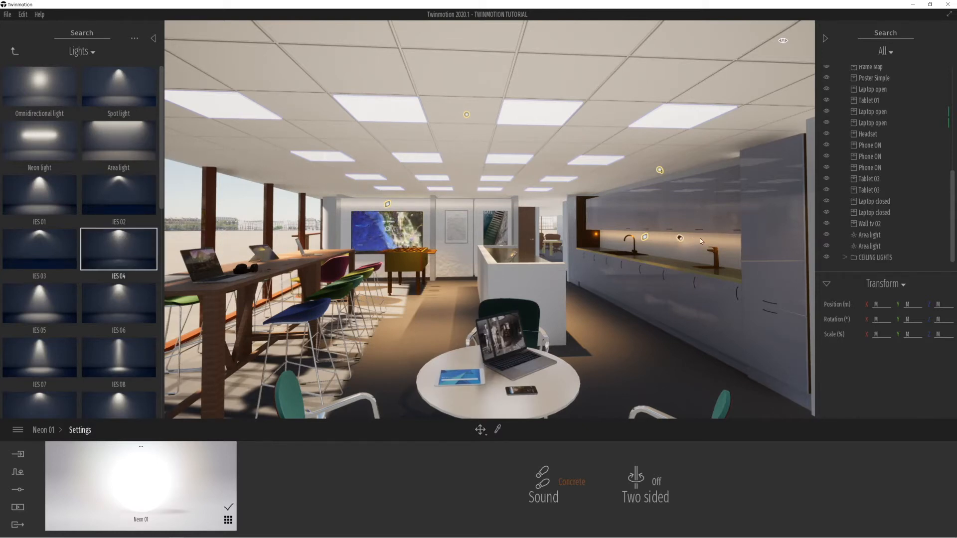
{"action": "left_click_drag", "start_coordinate": [734, 243], "coordinate": [730, 237]}
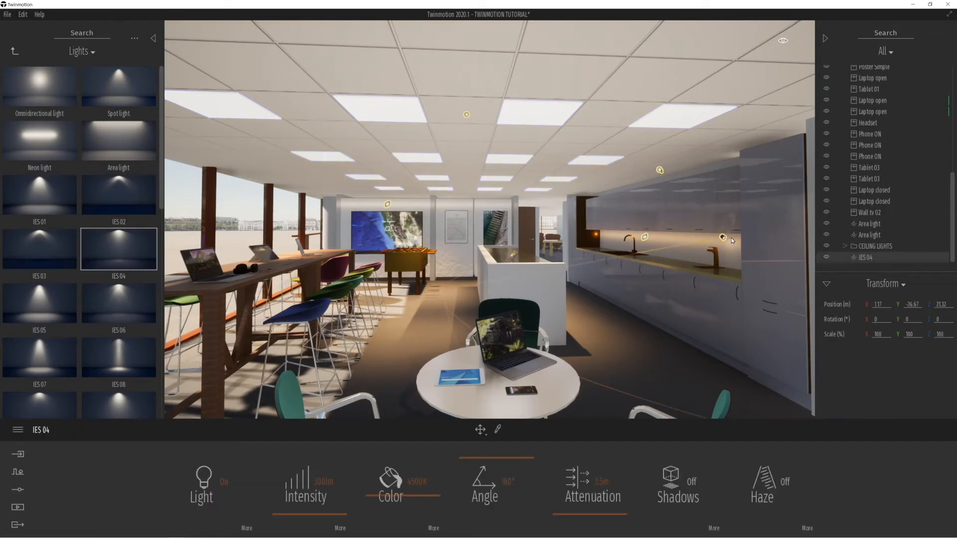
{"action": "left_click_drag", "start_coordinate": [465, 456], "coordinate": [469, 491]}
{"action": "left_click_drag", "start_coordinate": [317, 513], "coordinate": [312, 473]}
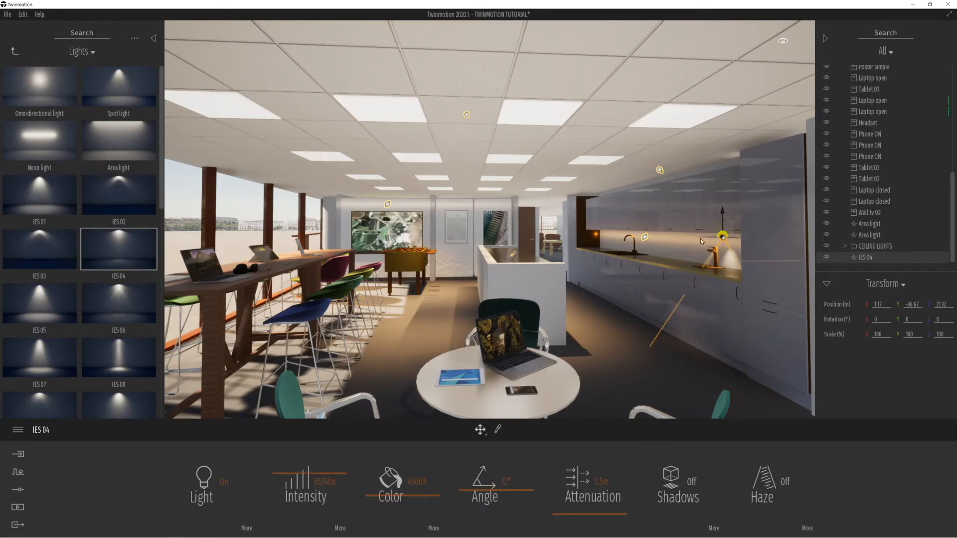
Step: Create five instances of the IES 04 light along the kitchen counter toward the far wall, spaced 0.9 m apart
{"action": "mouse_move", "coordinate": [701, 241]}
{"action": "middle_mouse_down"}
{"action": "mouse_move", "coordinate": [704, 282]}
{"action": "mouse_move", "coordinate": [700, 254]}
{"action": "middle_mouse_up"}
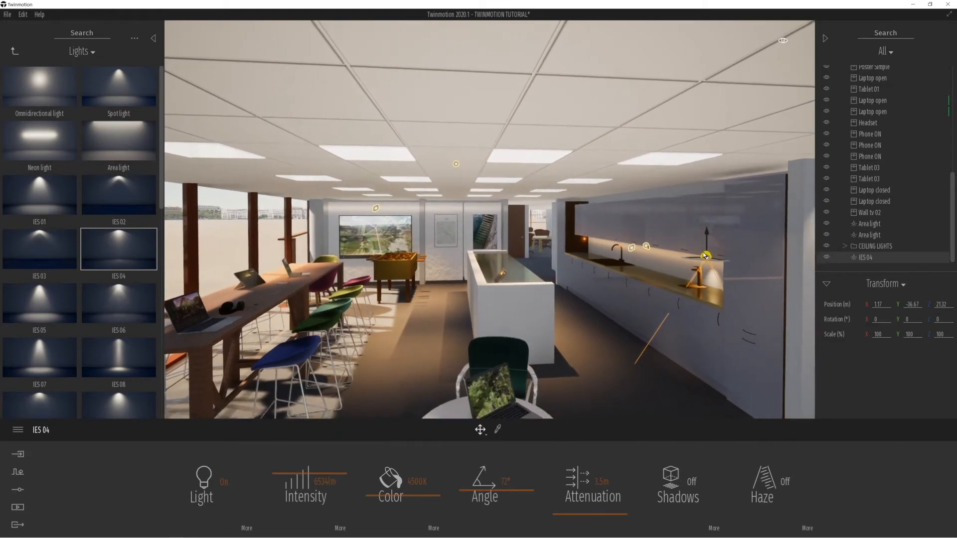
{"action": "left_click", "coordinate": [718, 260]}
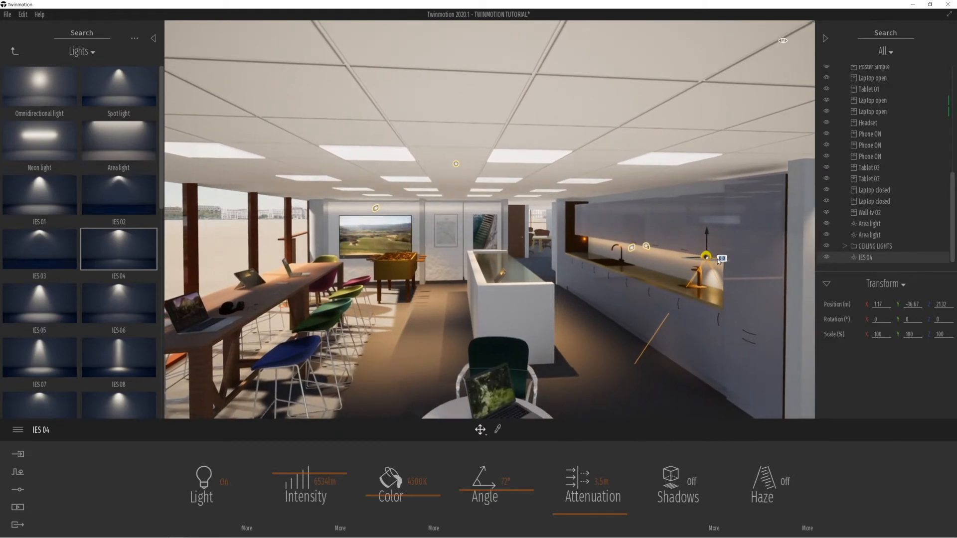
{"action": "left_click_drag", "start_coordinate": [718, 260], "coordinate": [670, 254], "text": "alt"}
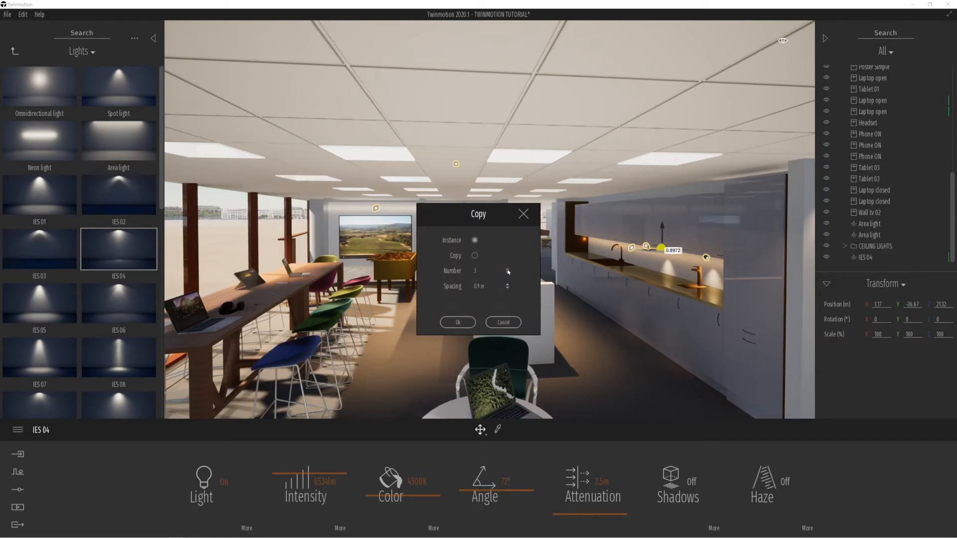
{"action": "left_click", "coordinate": [458, 322]}
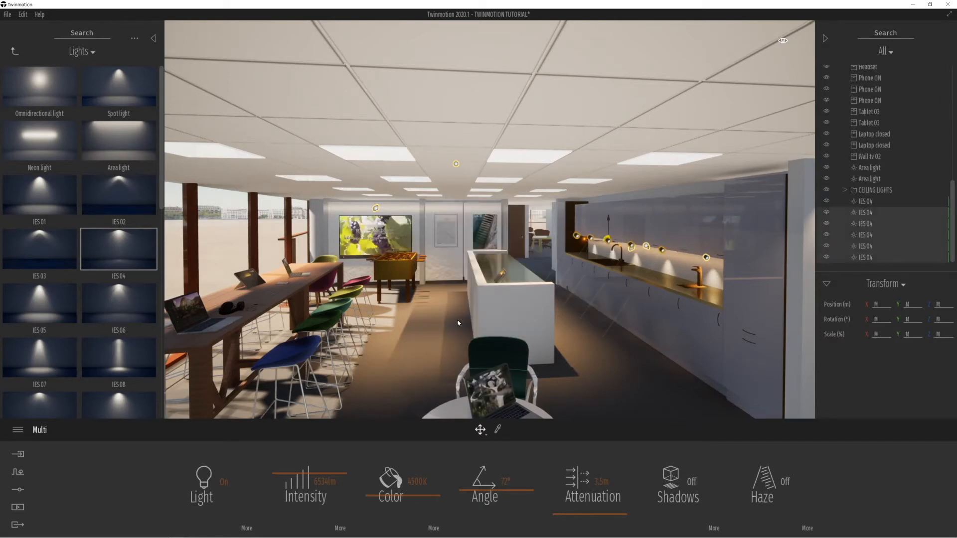
Step: Place a Pencil Pot 01 from the office accessories on top of the white kitchen island
{"action": "right_click_drag", "start_coordinate": [483, 313], "coordinate": [504, 329]}
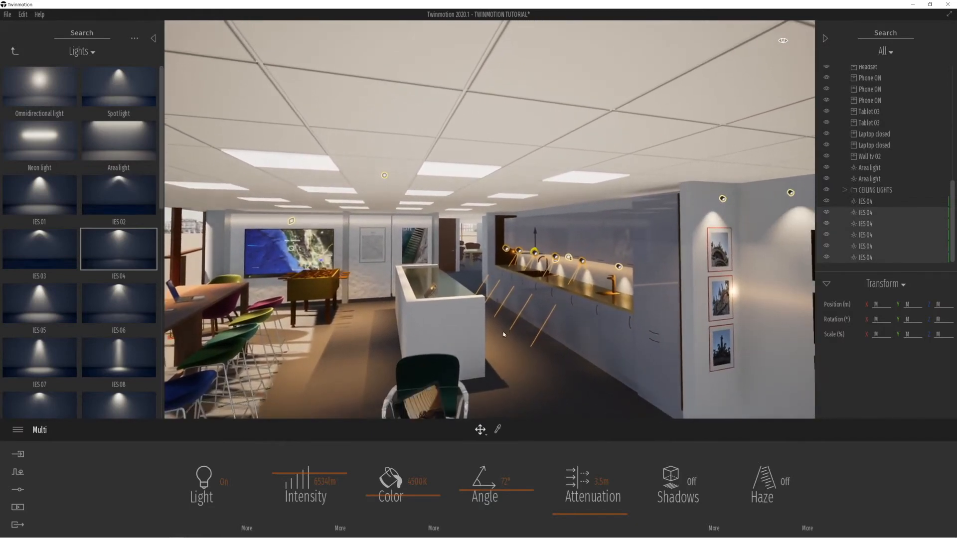
{"action": "scroll", "coordinate": [495, 325], "scroll_direction": "up", "scroll_amount": 5}
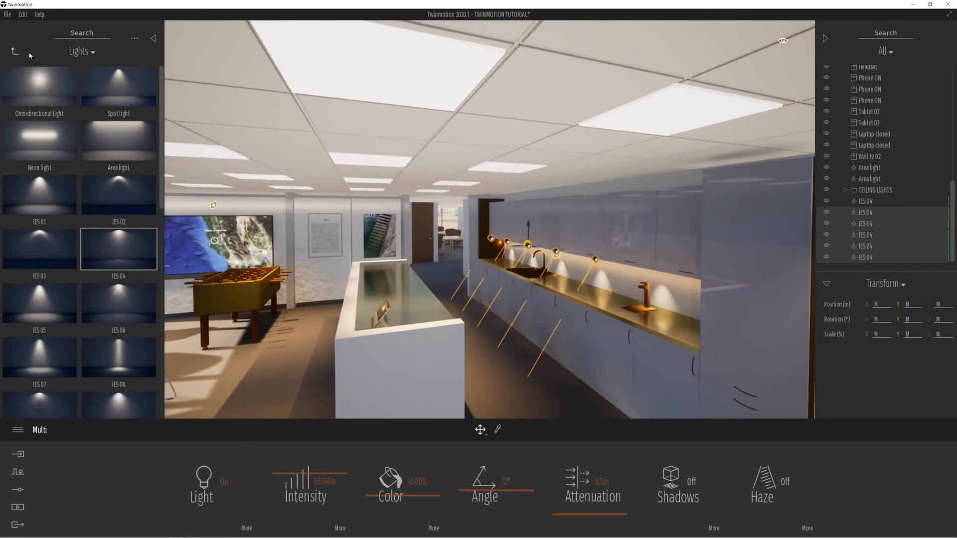
{"action": "left_click", "coordinate": [15, 52]}
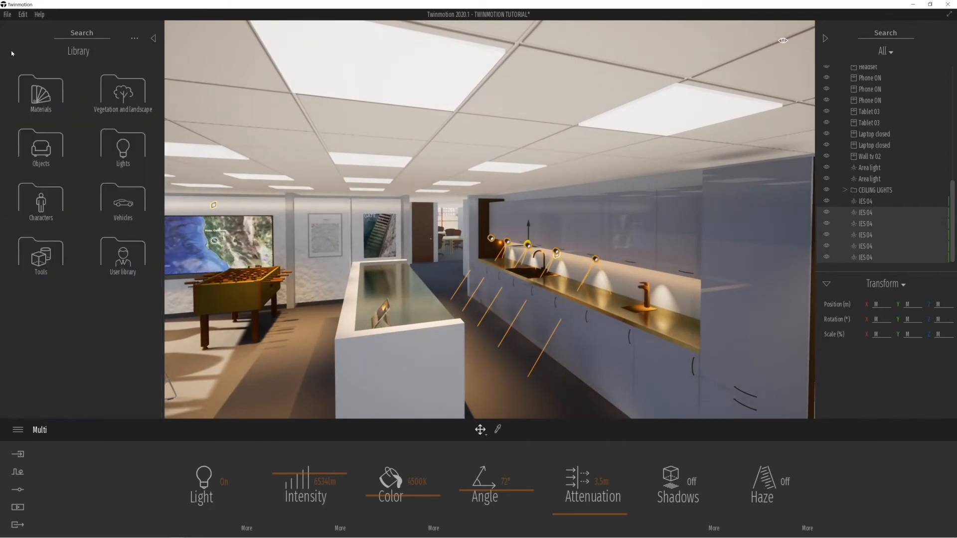
{"action": "left_click", "coordinate": [41, 150]}
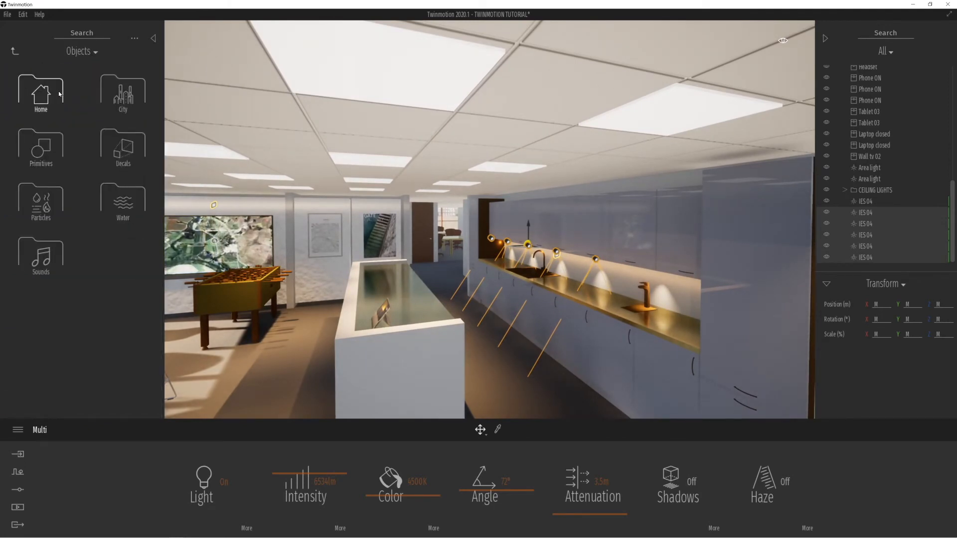
{"action": "left_click", "coordinate": [41, 92]}
{"action": "left_click", "coordinate": [35, 213]}
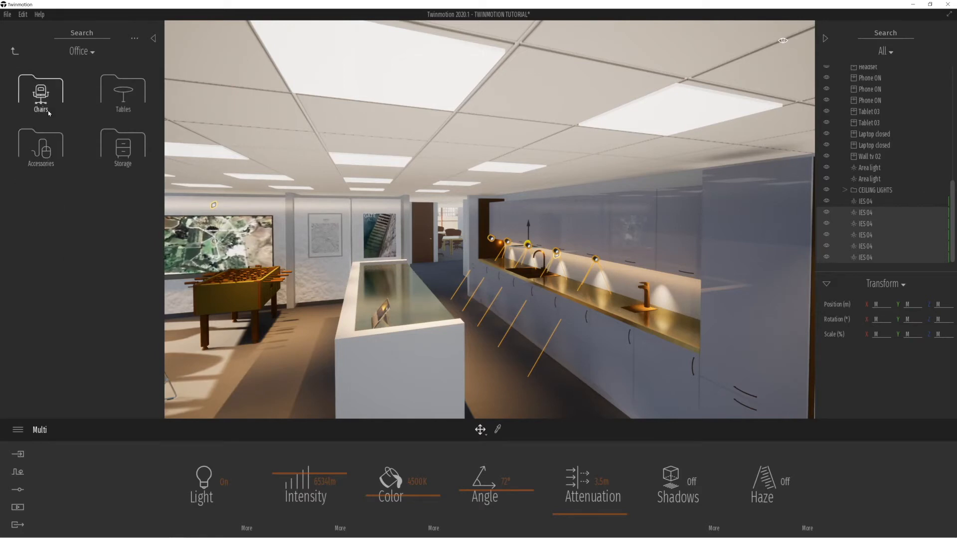
{"action": "left_click", "coordinate": [41, 144]}
{"action": "mouse_move", "coordinate": [41, 90]}
{"action": "left_mouse_down"}
{"action": "mouse_move", "coordinate": [410, 315]}
{"action": "mouse_move", "coordinate": [401, 324]}
{"action": "left_mouse_up"}
Step: Add Paper Pen 01 and Pens 01 accessories to the long wooden bar table
{"action": "right_click_drag", "start_coordinate": [314, 322], "coordinate": [308, 323]}
{"action": "left_click_drag", "start_coordinate": [52, 135], "coordinate": [318, 300]}
{"action": "left_click_drag", "start_coordinate": [119, 196], "coordinate": [359, 287]}
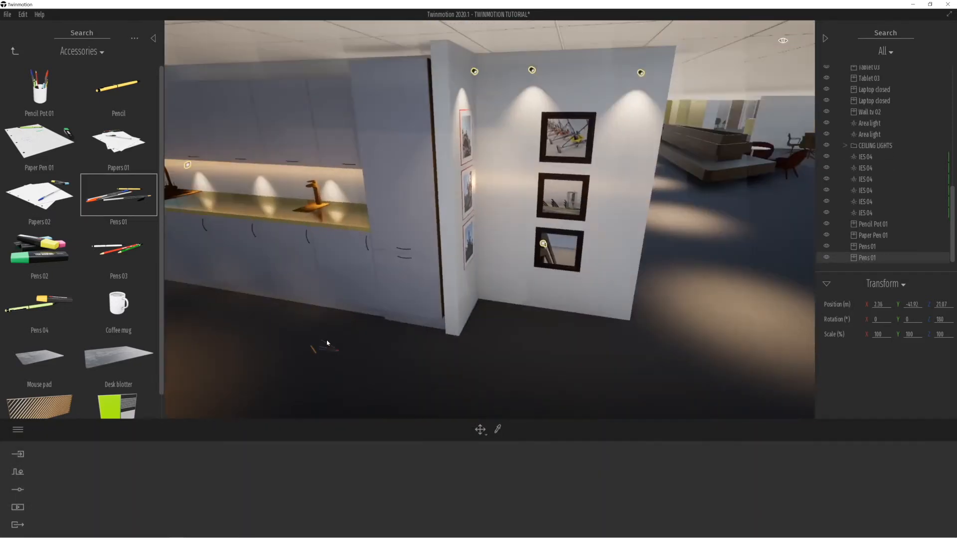
Step: Place Pens 01 on the round table with the green and red chairs and on the yellow side table
{"action": "right_click_drag", "start_coordinate": [327, 343], "coordinate": [479, 328]}
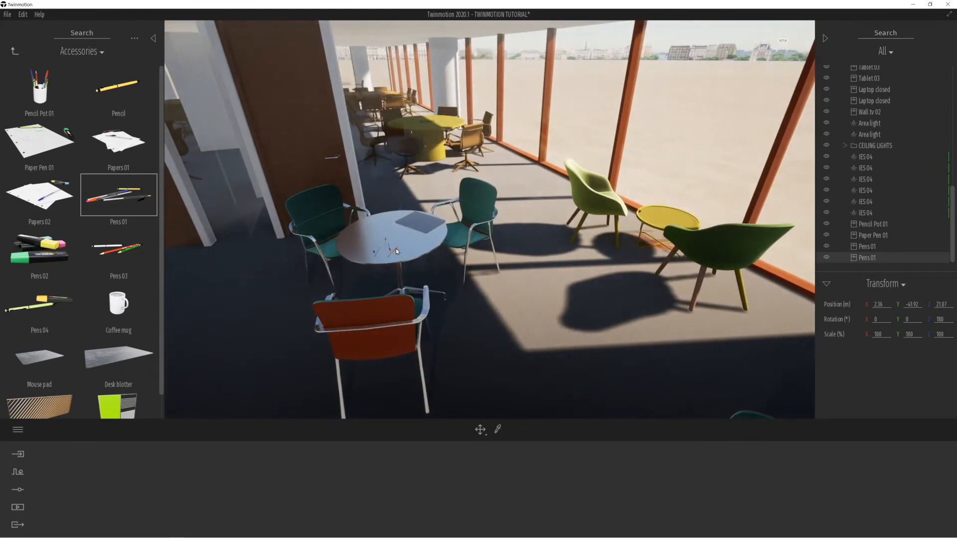
{"action": "left_click", "coordinate": [421, 257]}
{"action": "left_click", "coordinate": [662, 220]}
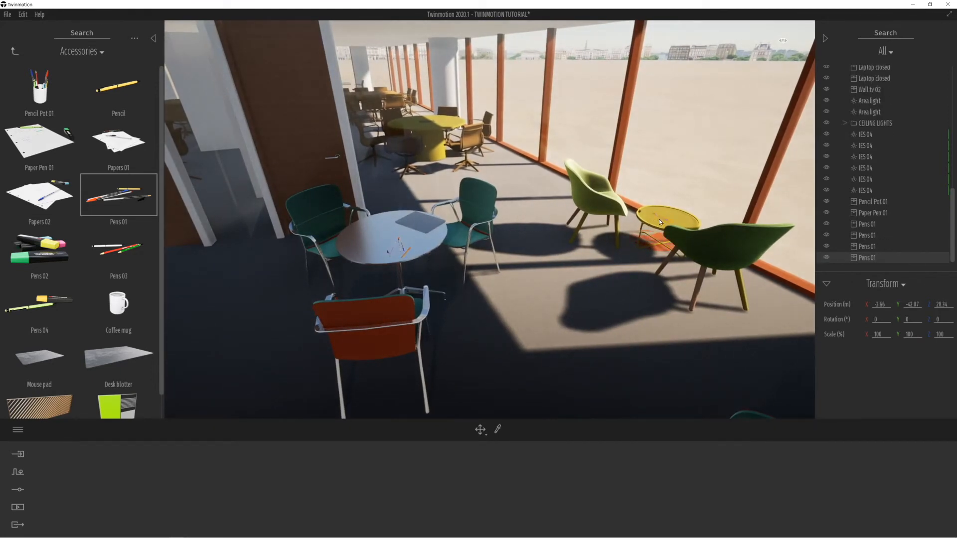
Step: Place Papers 02 on the round table, on the yellow side table and at the far end of the bar table
{"action": "left_click_drag", "start_coordinate": [56, 198], "coordinate": [362, 247]}
{"action": "left_click", "coordinate": [54, 203]}
{"action": "left_click", "coordinate": [370, 235]}
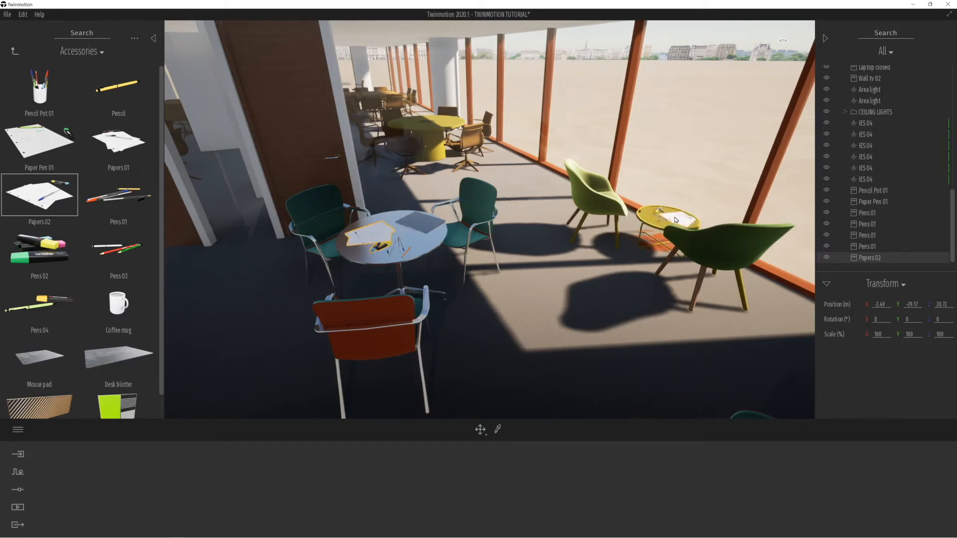
{"action": "left_click", "coordinate": [675, 217]}
{"action": "right_click_drag", "start_coordinate": [430, 218], "coordinate": [405, 226]}
{"action": "right_click_drag", "start_coordinate": [439, 305], "coordinate": [442, 275]}
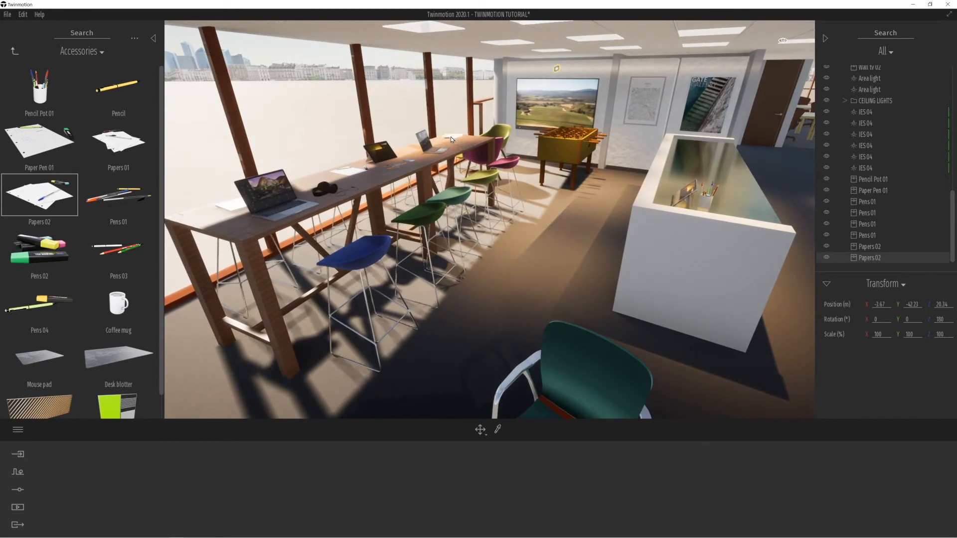
{"action": "left_click", "coordinate": [451, 139]}
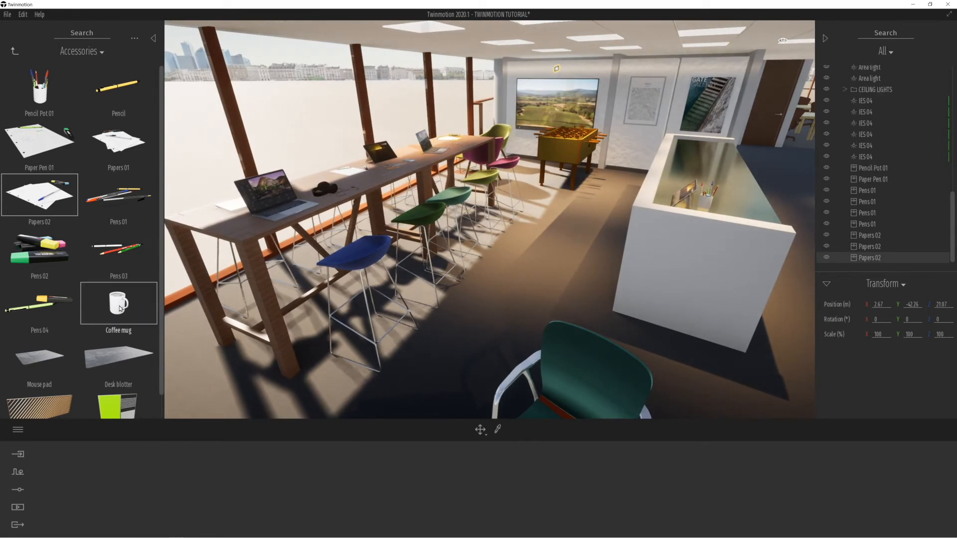
Step: Place coffee mugs on the near end of the bar table, on the island beside the pencil pot and on the kitchen counter
{"action": "left_click", "coordinate": [118, 303]}
{"action": "left_click", "coordinate": [237, 233]}
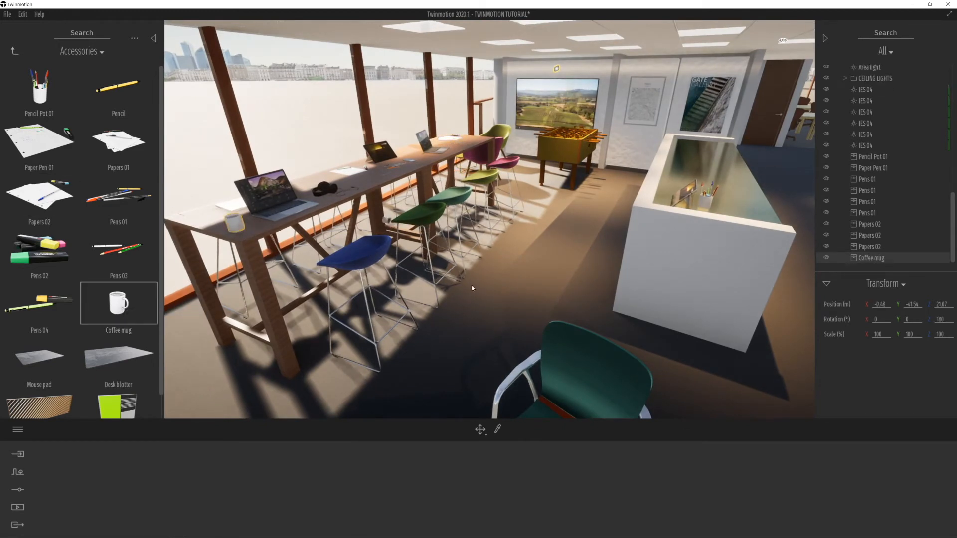
{"action": "right_click_drag", "start_coordinate": [683, 219], "coordinate": [685, 215]}
{"action": "left_click", "coordinate": [705, 196]}
{"action": "left_click", "coordinate": [655, 178]}
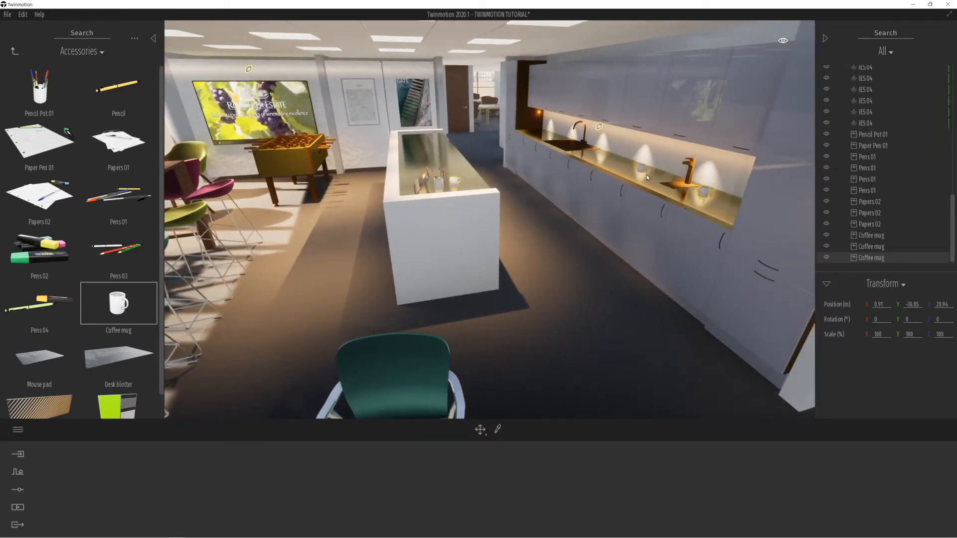
Step: Place two coffee mugs on the round table, one beside the pens and one in front of the papers
{"action": "right_click_drag", "start_coordinate": [423, 338], "coordinate": [407, 331]}
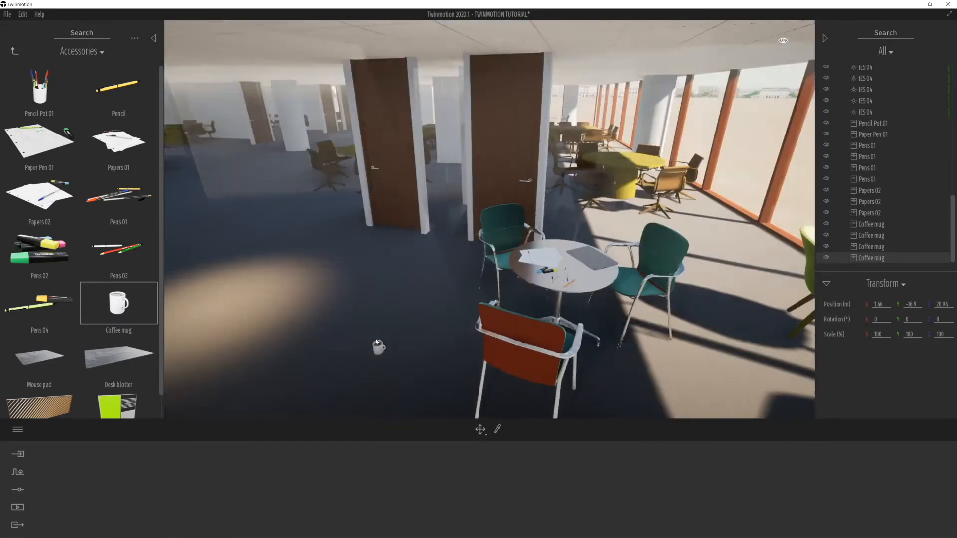
{"action": "right_click_drag", "start_coordinate": [358, 344], "coordinate": [299, 291]}
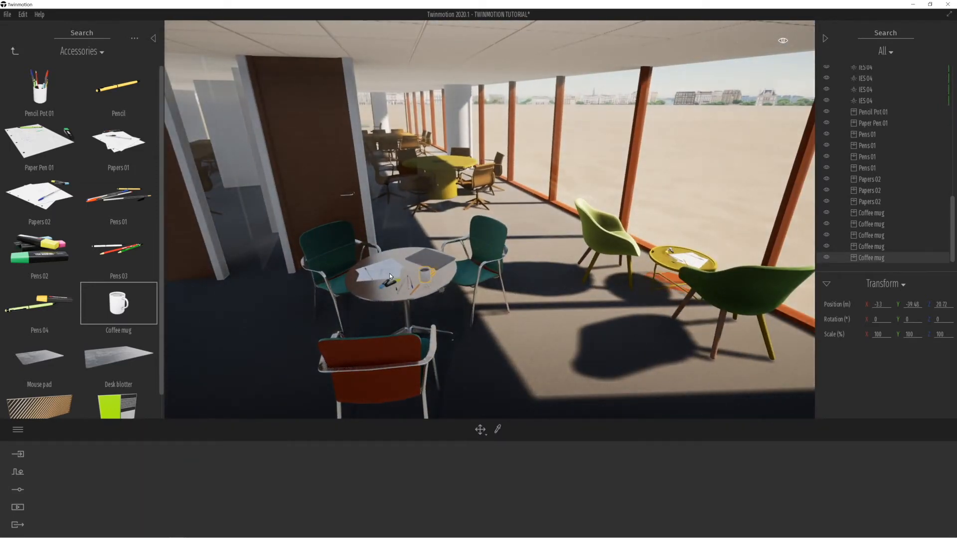
{"action": "left_click", "coordinate": [367, 293]}
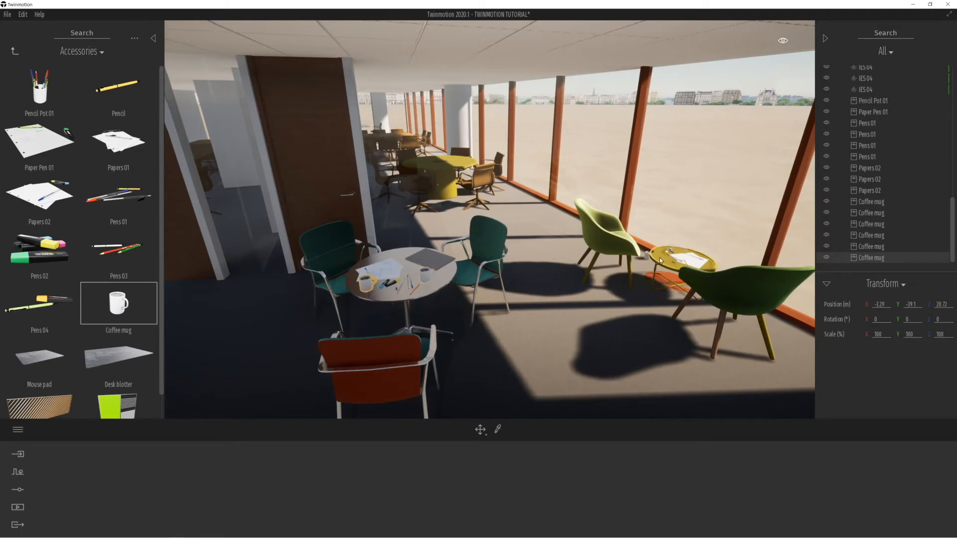
Step: Place a coffee mug on the yellow side table between the two green lounge chairs
{"action": "left_click", "coordinate": [663, 259]}
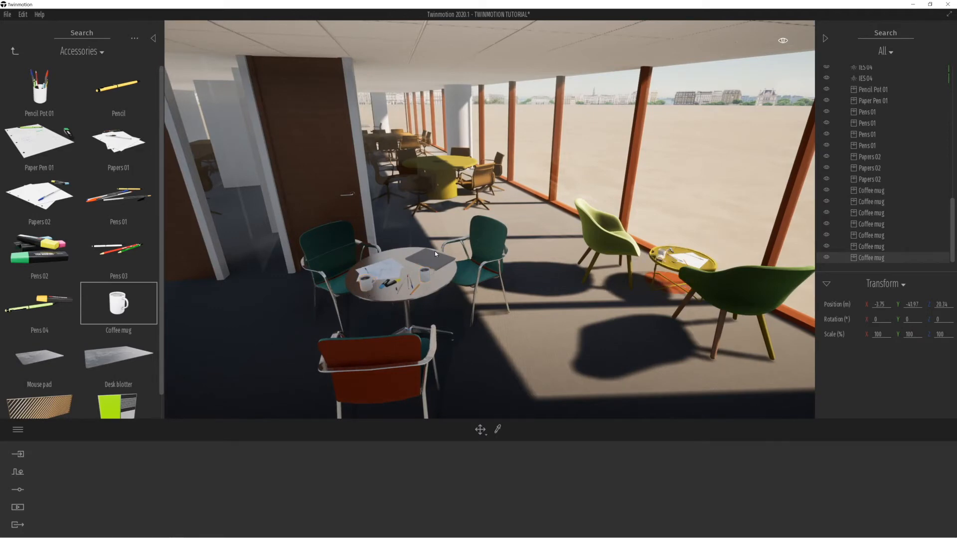
{"action": "left_click", "coordinate": [14, 52]}
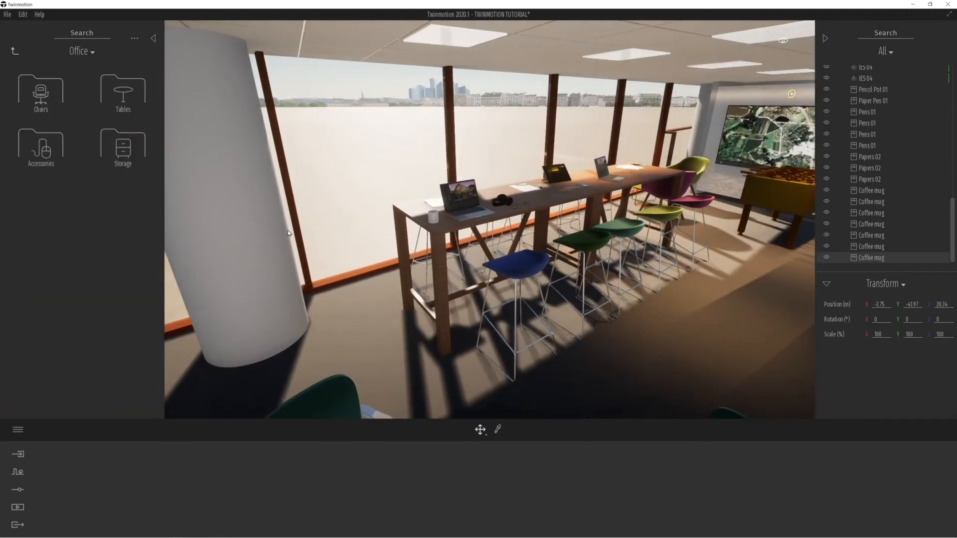
Step: Browse the office chairs and office accessories for further items suited to the kitchen
{"action": "right_click_drag", "start_coordinate": [288, 230], "coordinate": [479, 212]}
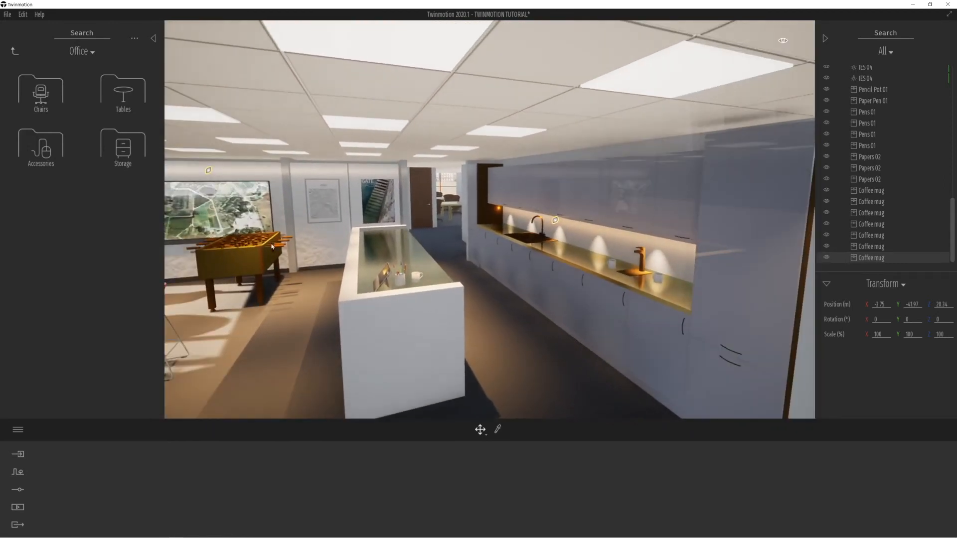
{"action": "left_click", "coordinate": [47, 110]}
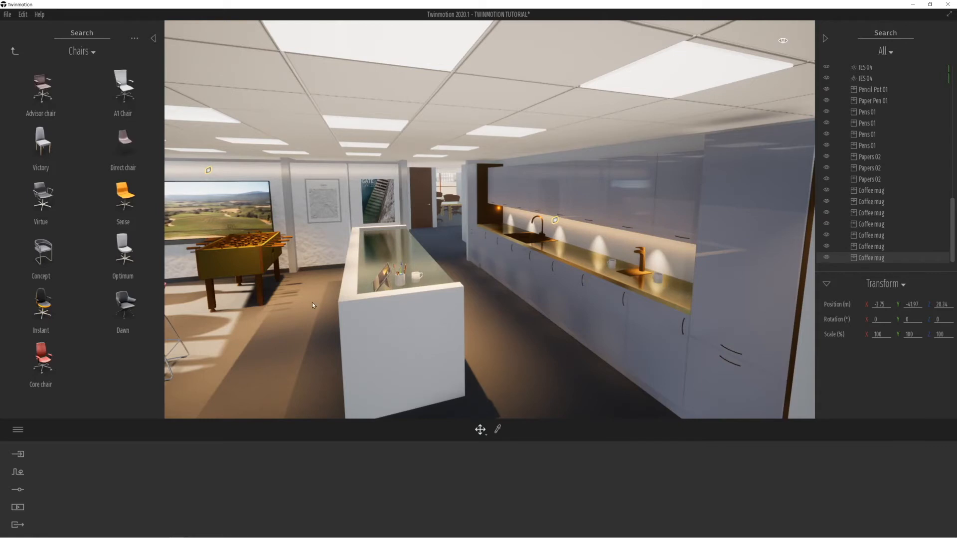
{"action": "key", "text": "s"}
{"action": "key", "text": "w"}
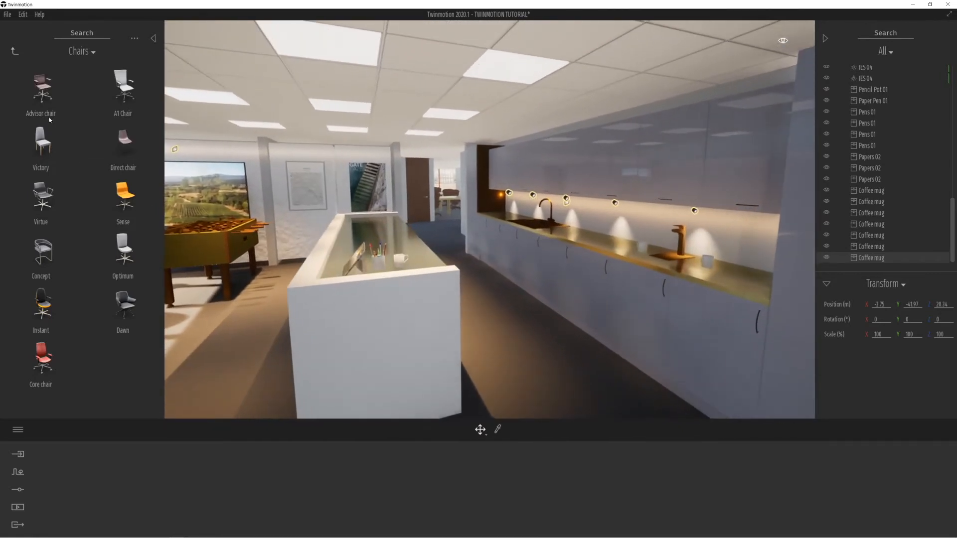
{"action": "left_click", "coordinate": [15, 52]}
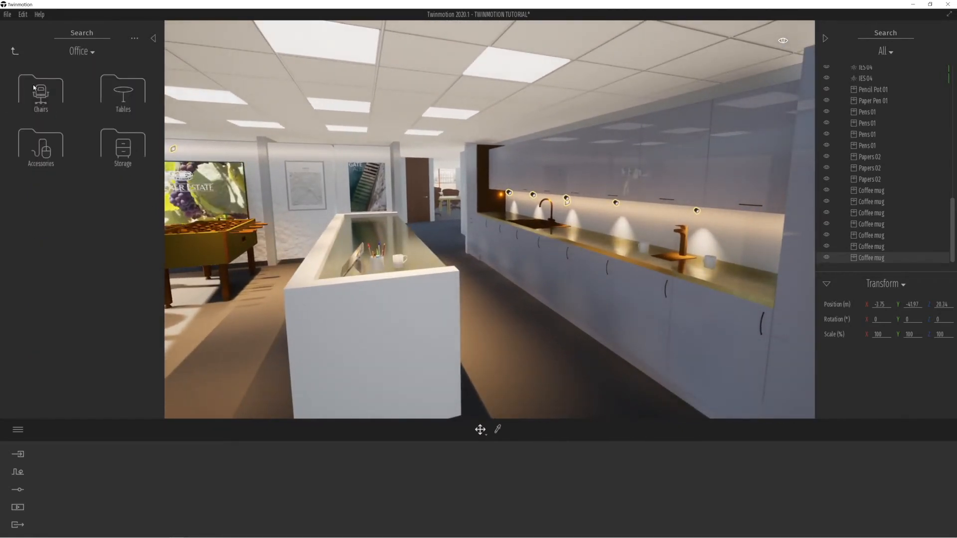
{"action": "left_click", "coordinate": [40, 149]}
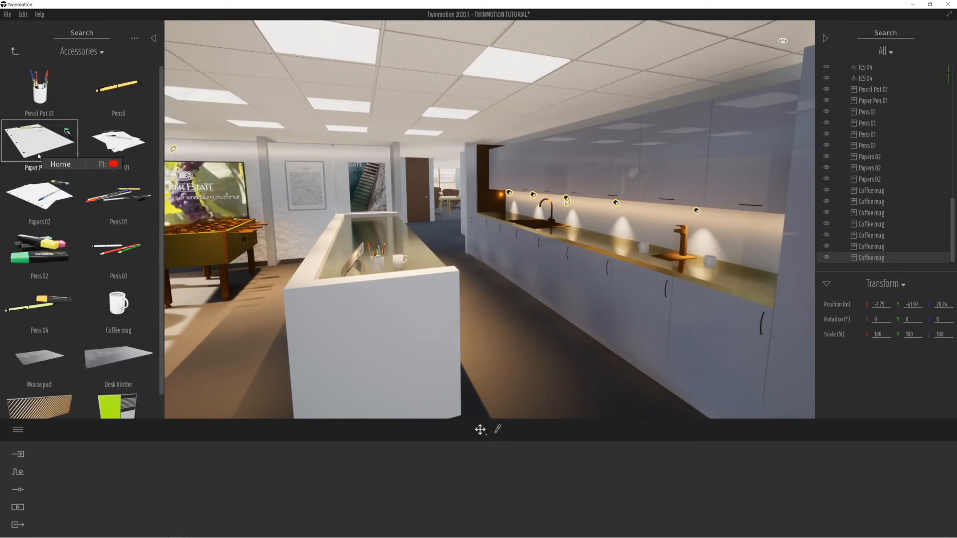
{"action": "scroll", "coordinate": [40, 234], "scroll_direction": "down", "scroll_amount": 1}
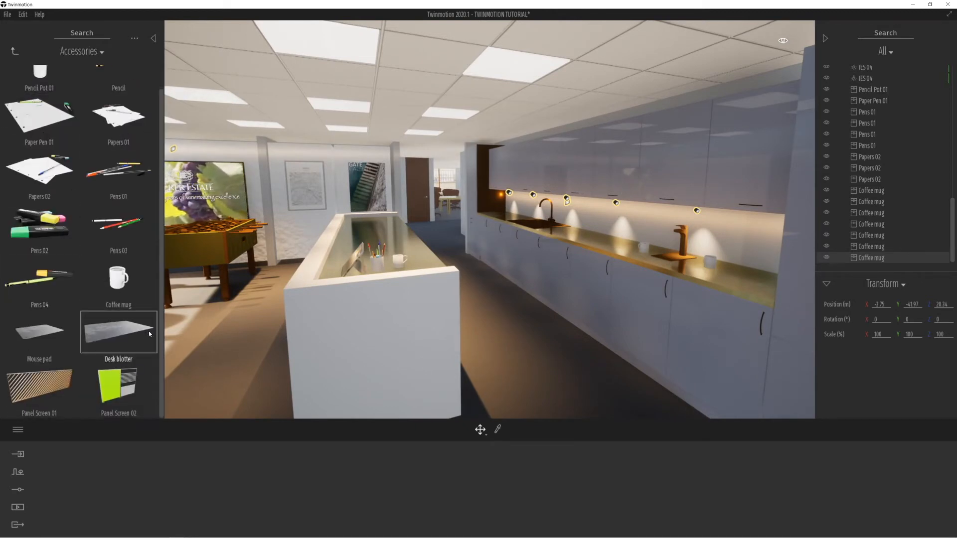
{"action": "right_click_drag", "start_coordinate": [289, 324], "coordinate": [358, 280]}
Step: Place Wine Set 01 from the kitchen accessories on the kitchen counter beside the black sink
{"action": "left_click", "coordinate": [14, 52]}
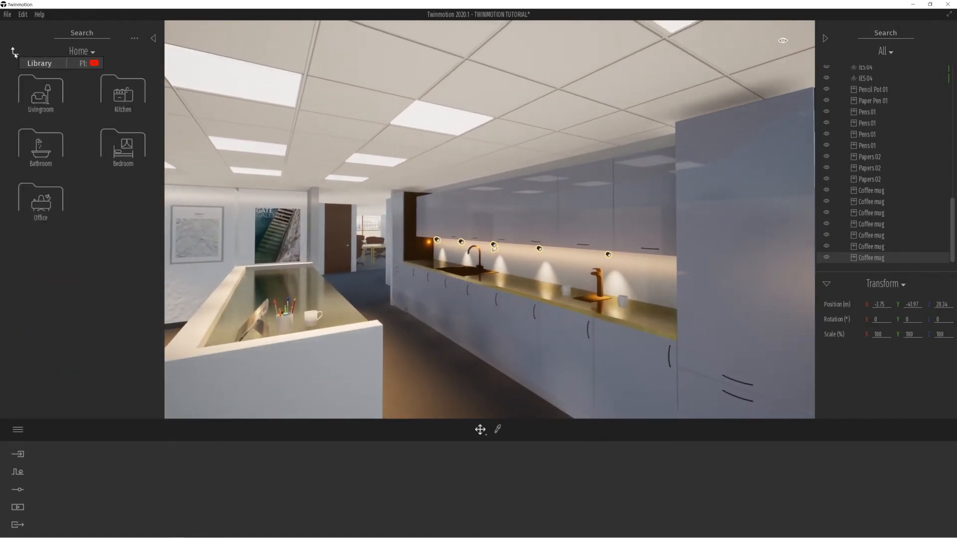
{"action": "left_click", "coordinate": [14, 52]}
{"action": "left_click", "coordinate": [42, 80]}
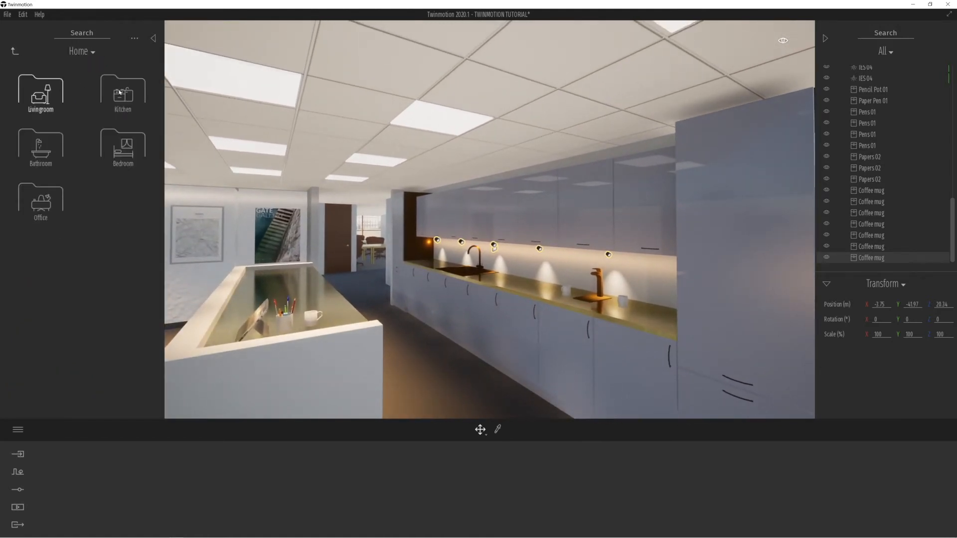
{"action": "left_click", "coordinate": [42, 98]}
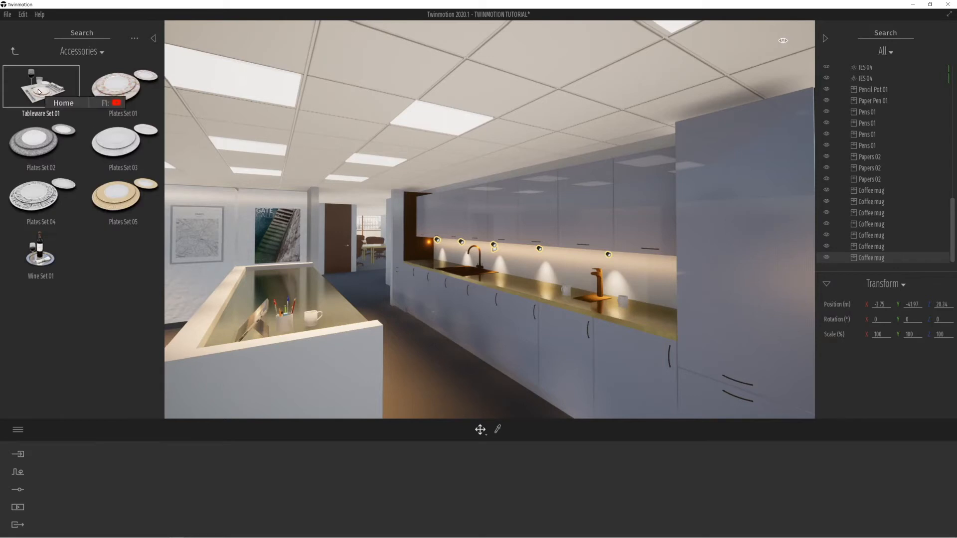
{"action": "left_click_drag", "start_coordinate": [39, 254], "coordinate": [519, 279]}
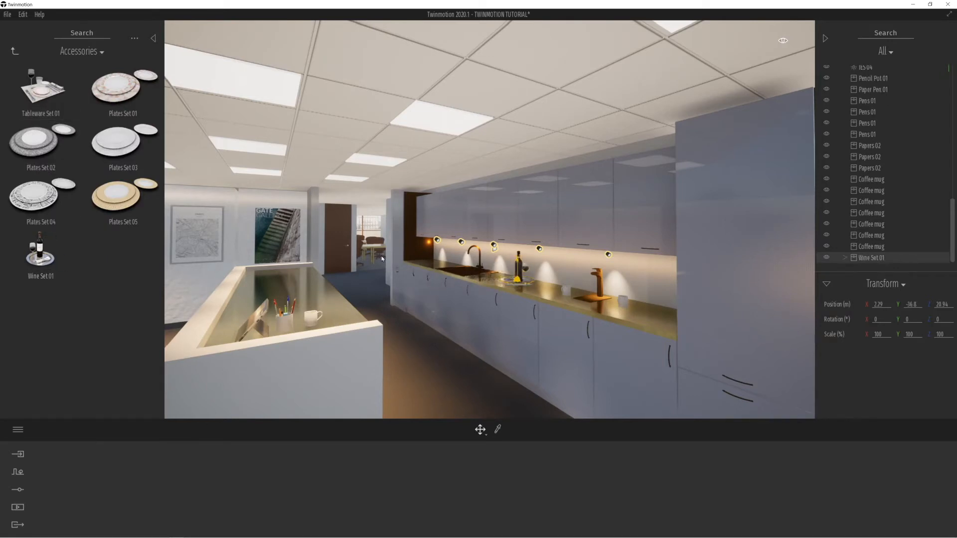
Step: Place a Challah at the near end of the kitchen counter and a Soft bread beside the wine set
{"action": "left_click", "coordinate": [15, 51]}
{"action": "left_click", "coordinate": [123, 94]}
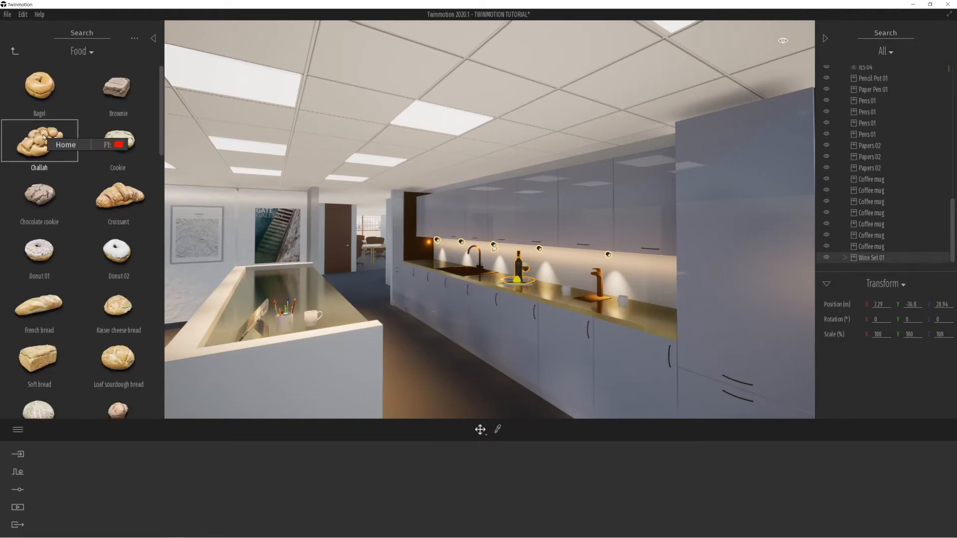
{"action": "left_click_drag", "start_coordinate": [119, 168], "coordinate": [651, 316]}
{"action": "scroll", "coordinate": [39, 359], "scroll_direction": "down", "scroll_amount": 1}
{"action": "left_click_drag", "start_coordinate": [479, 319], "coordinate": [539, 292]}
Step: Place Plates Set 04 on the island behind the coffee mug and move its soup bowl away from the other plates
{"action": "scroll", "coordinate": [118, 309], "scroll_direction": "down", "scroll_amount": 4}
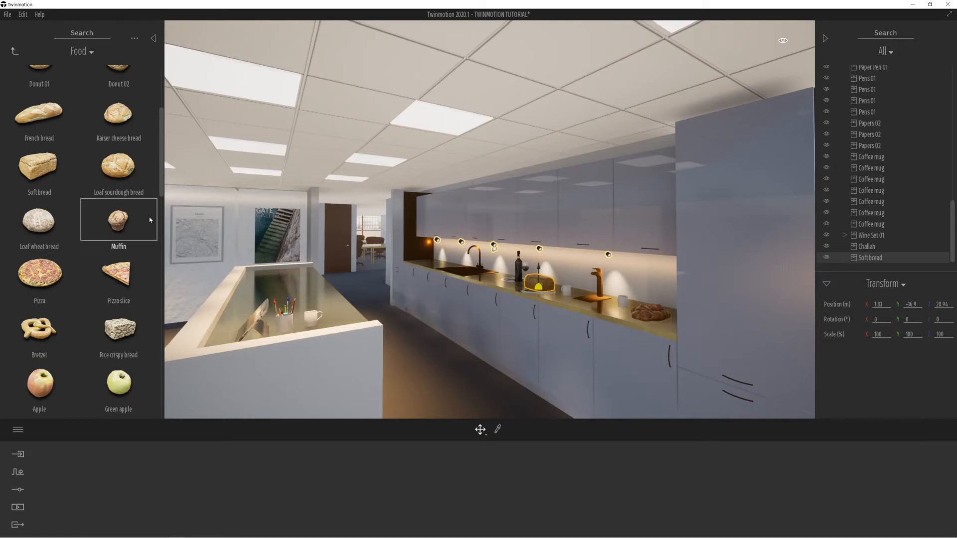
{"action": "left_click_drag", "start_coordinate": [161, 191], "coordinate": [169, 303]}
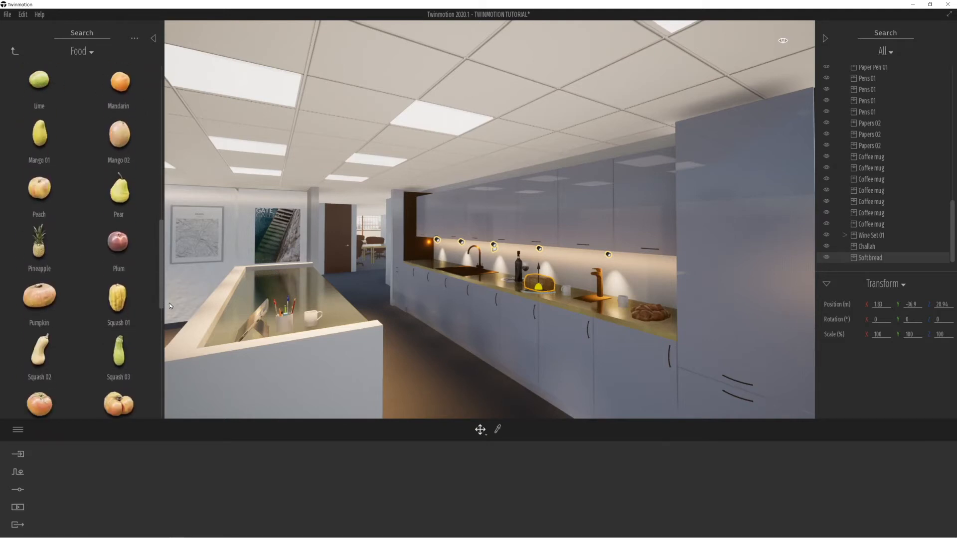
{"action": "left_click", "coordinate": [13, 51]}
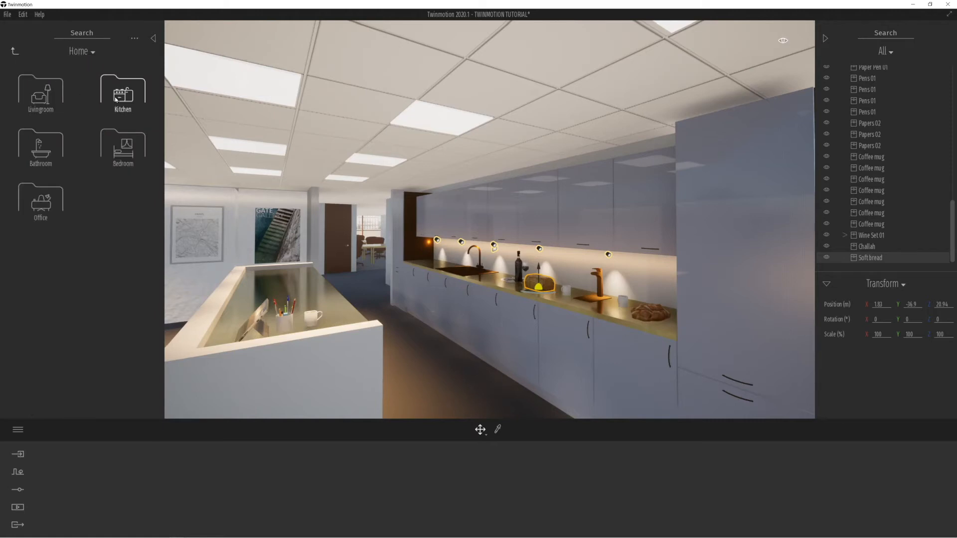
{"action": "left_click", "coordinate": [34, 100]}
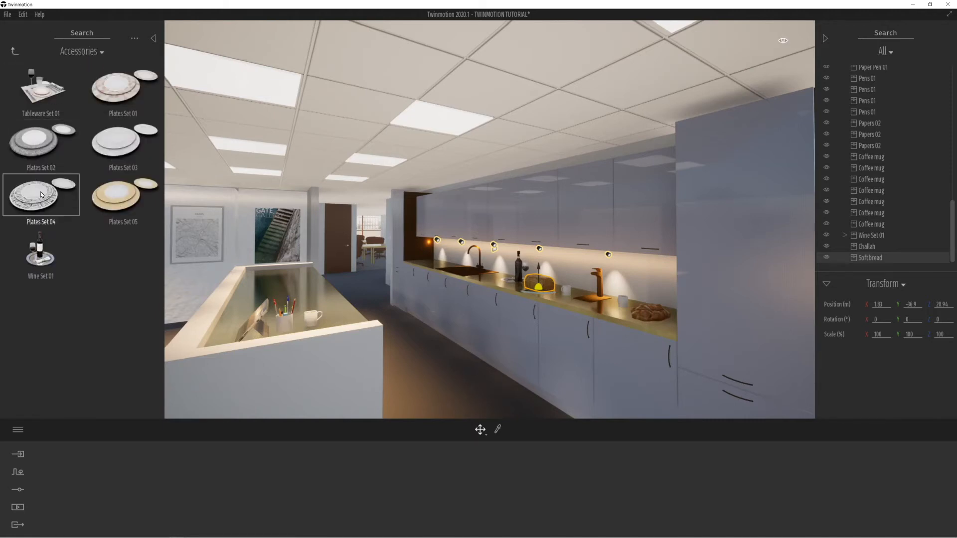
{"action": "left_click_drag", "start_coordinate": [45, 195], "coordinate": [321, 305]}
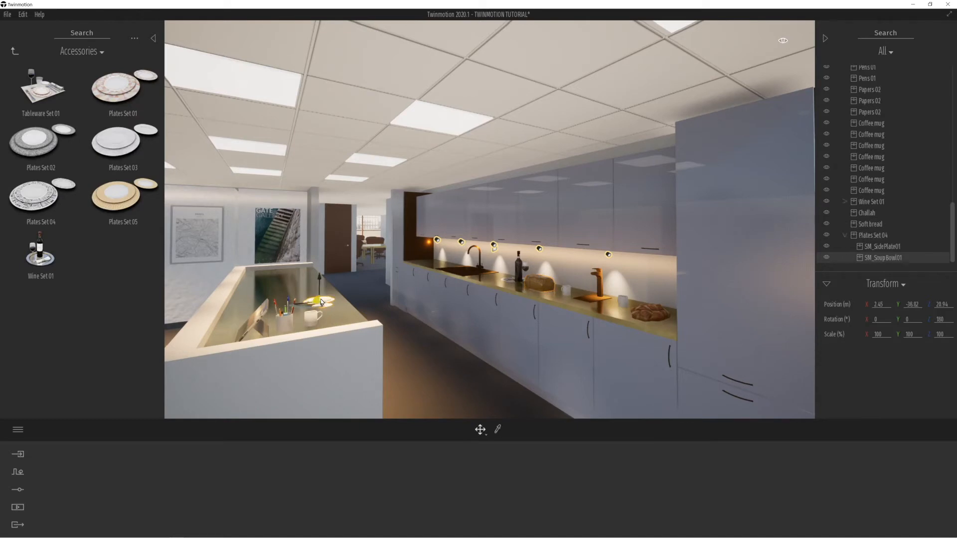
{"action": "left_click_drag", "start_coordinate": [317, 302], "coordinate": [289, 299]}
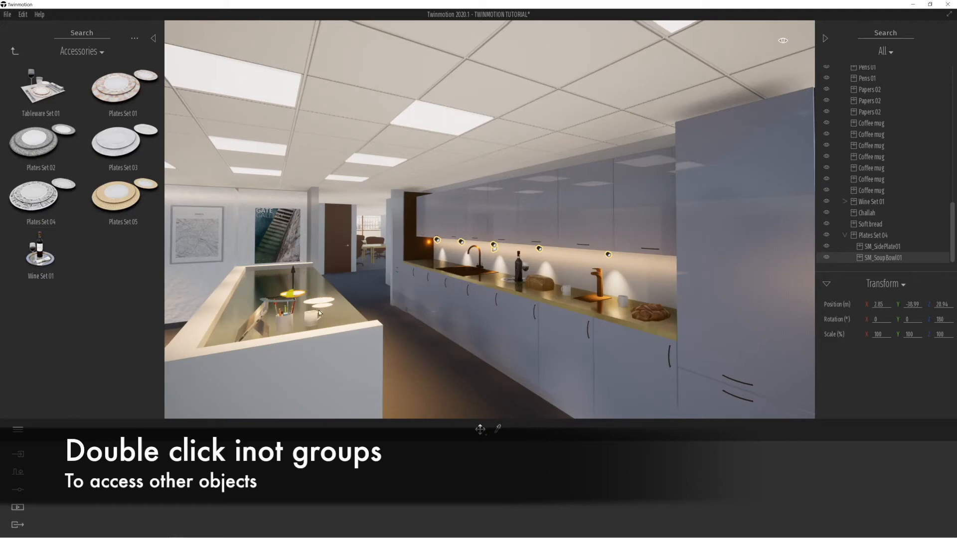
Step: Place a Pizza on the plates on the island and scale it down to about 70%
{"action": "key", "text": "w"}
{"action": "right_click_drag", "start_coordinate": [293, 306], "coordinate": [328, 340]}
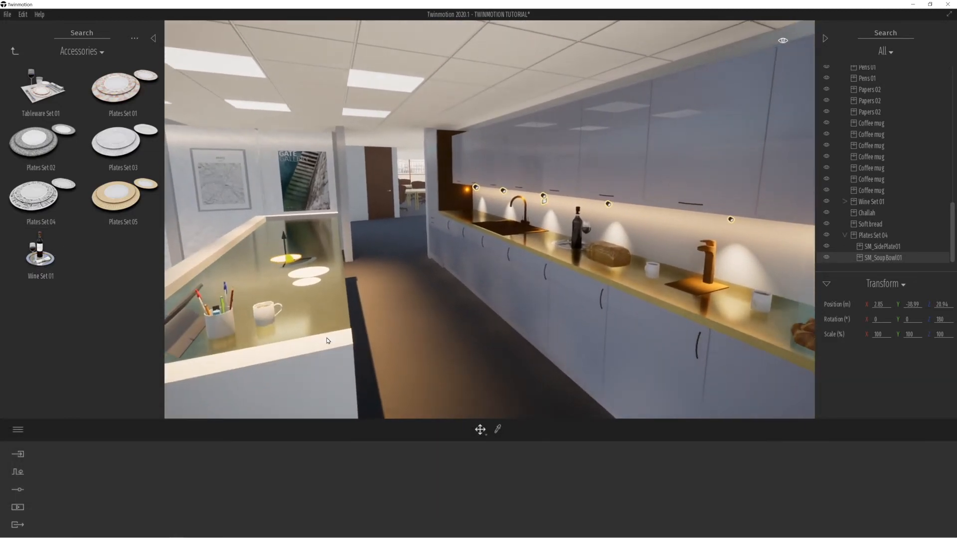
{"action": "left_click", "coordinate": [14, 50]}
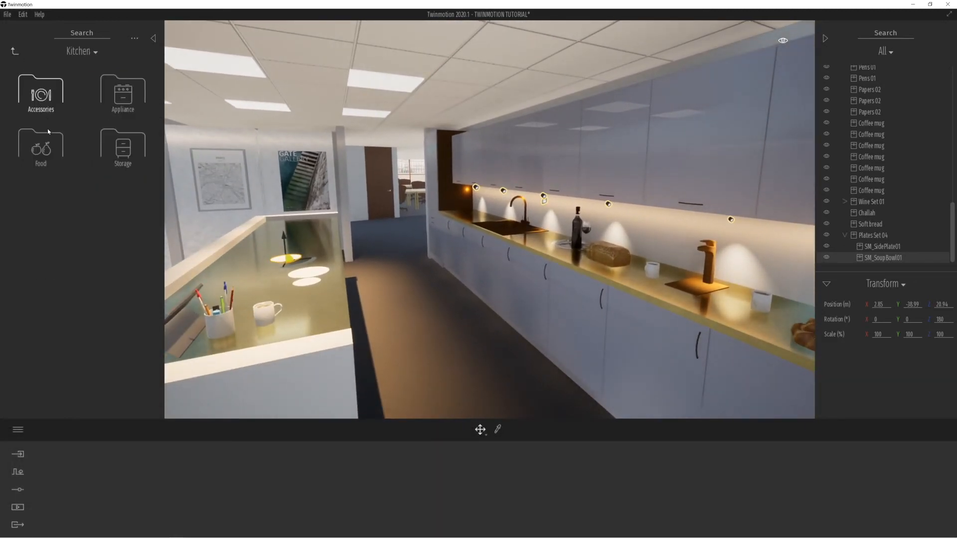
{"action": "left_click", "coordinate": [48, 145]}
{"action": "scroll", "coordinate": [67, 349], "scroll_direction": "down", "scroll_amount": 4}
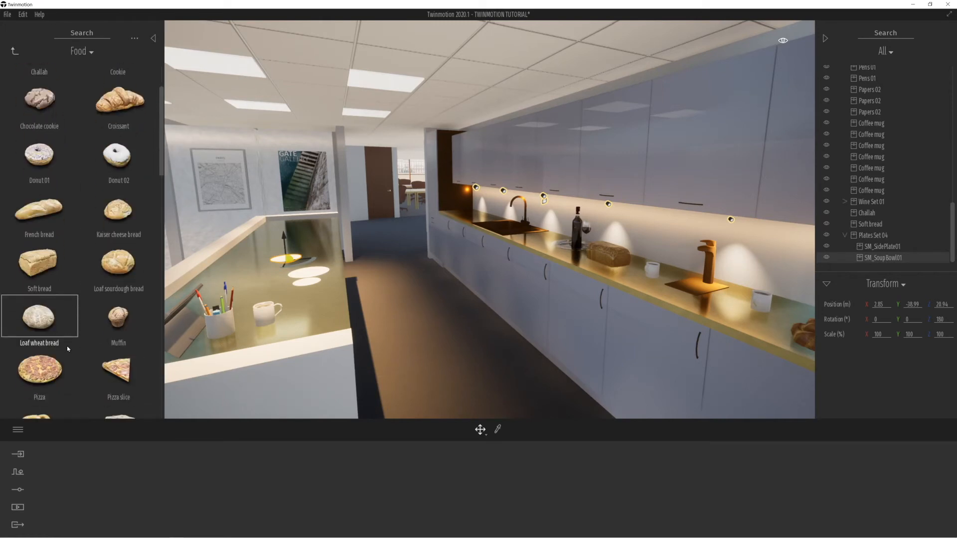
{"action": "left_click_drag", "start_coordinate": [40, 263], "coordinate": [310, 272]}
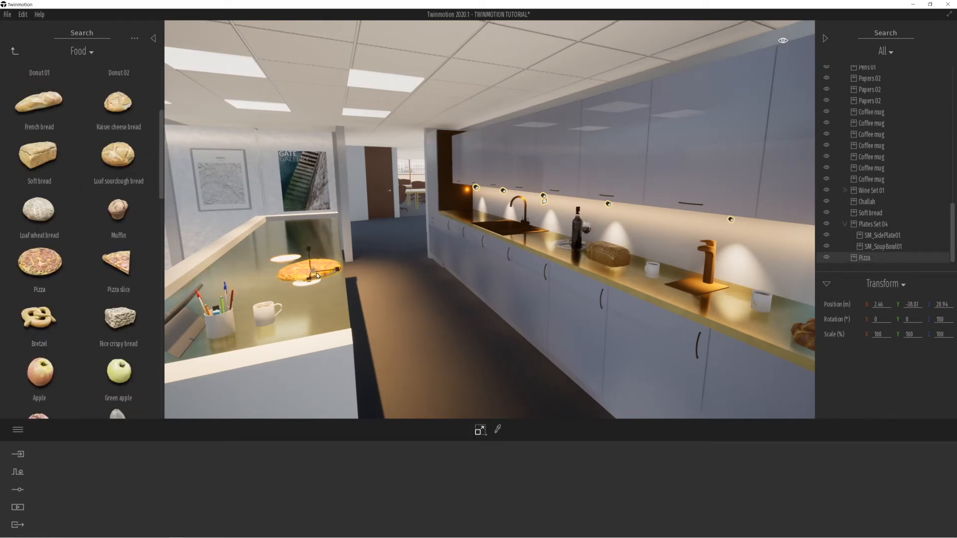
{"action": "left_click_drag", "start_coordinate": [231, 281], "coordinate": [54, 337]}
{"action": "left_click_drag", "start_coordinate": [2, 351], "coordinate": [1, 352]}
{"action": "left_click_drag", "start_coordinate": [313, 272], "coordinate": [247, 298]}
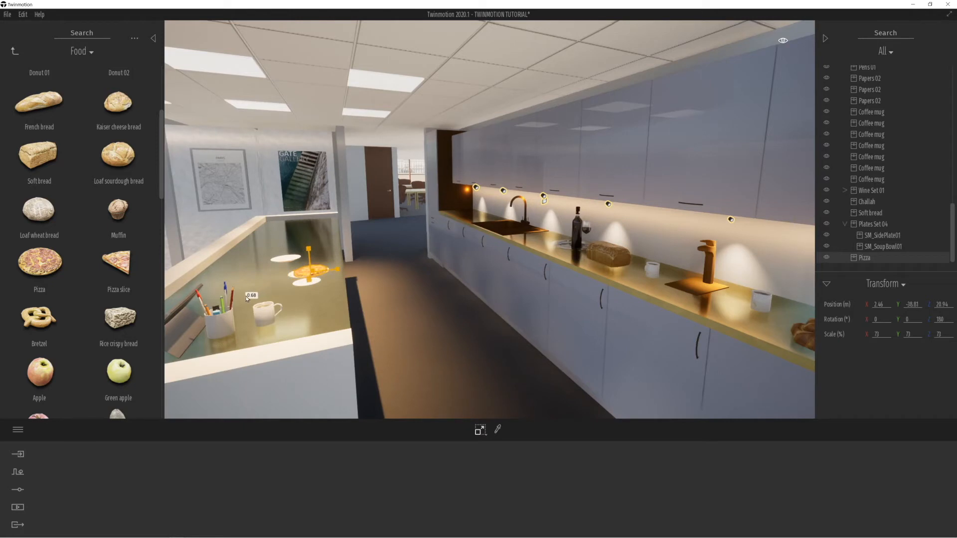
Step: Place an Apple beside the pizza on the island and a Banana next to the soft bread on the counter
{"action": "left_click_drag", "start_coordinate": [73, 359], "coordinate": [307, 286]}
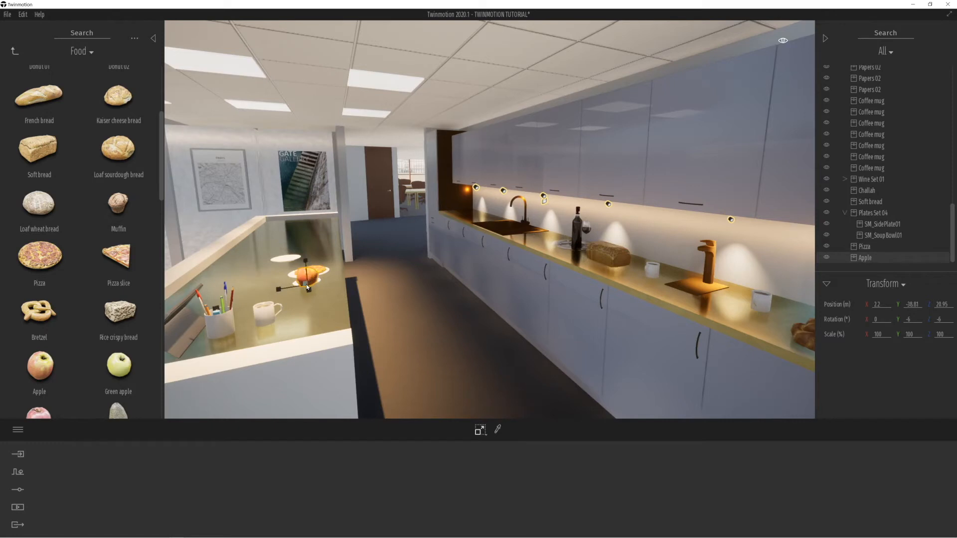
{"action": "scroll", "coordinate": [117, 366], "scroll_direction": "down", "scroll_amount": 4}
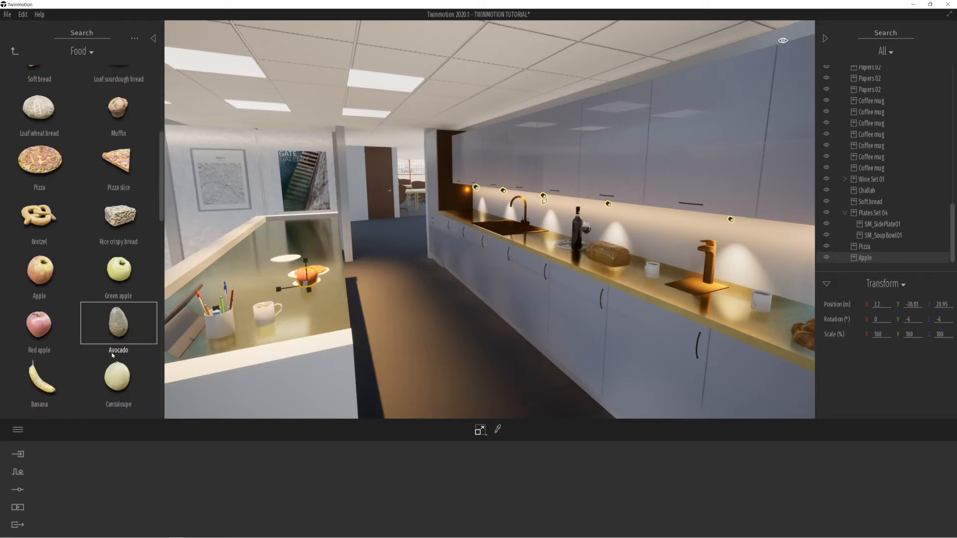
{"action": "left_click_drag", "start_coordinate": [34, 288], "coordinate": [632, 277]}
{"action": "left_click_drag", "start_coordinate": [638, 274], "coordinate": [638, 274]}
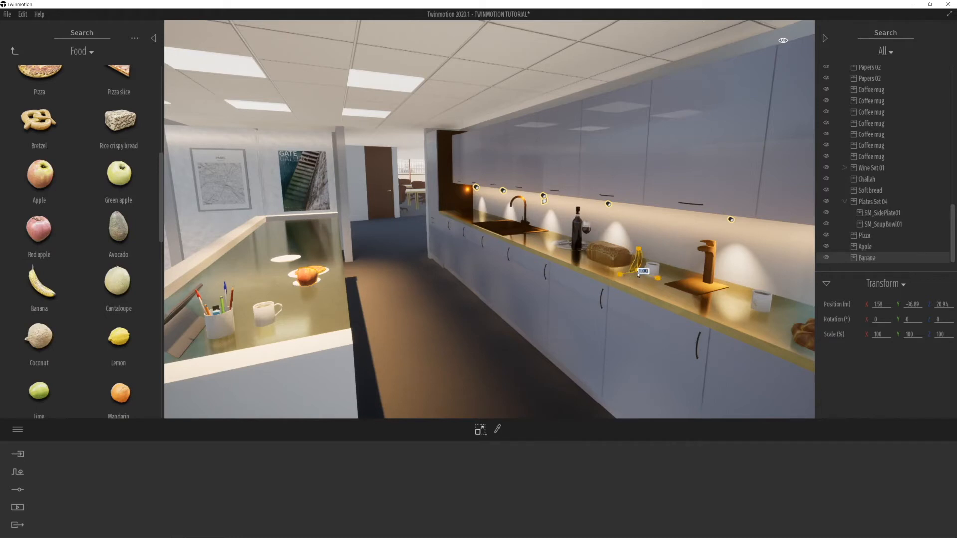
Step: Browse the remaining food items and the living-room lamps for something to add to the lounge
{"action": "scroll", "coordinate": [72, 355], "scroll_direction": "down", "scroll_amount": 5}
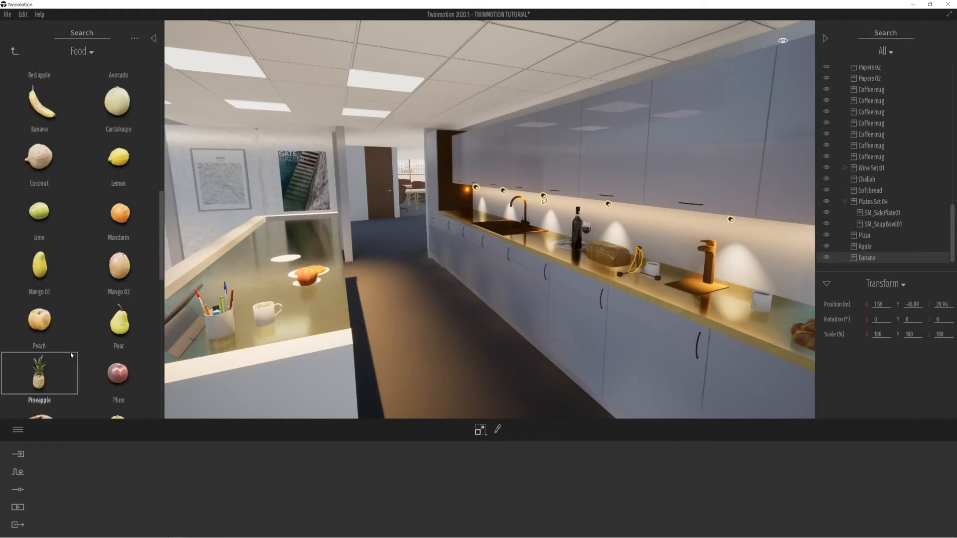
{"action": "left_click_drag", "start_coordinate": [162, 261], "coordinate": [161, 410]}
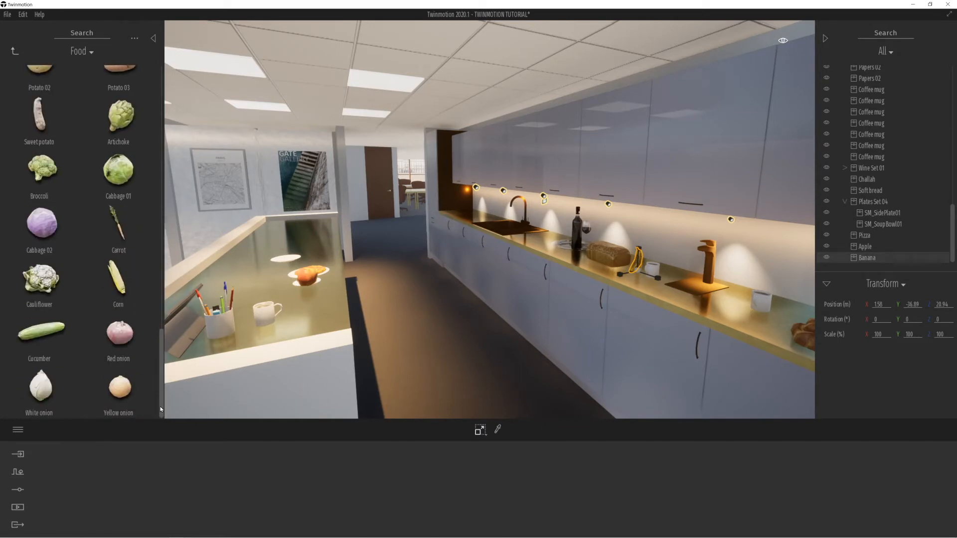
{"action": "left_click", "coordinate": [15, 51]}
{"action": "left_click", "coordinate": [15, 51]}
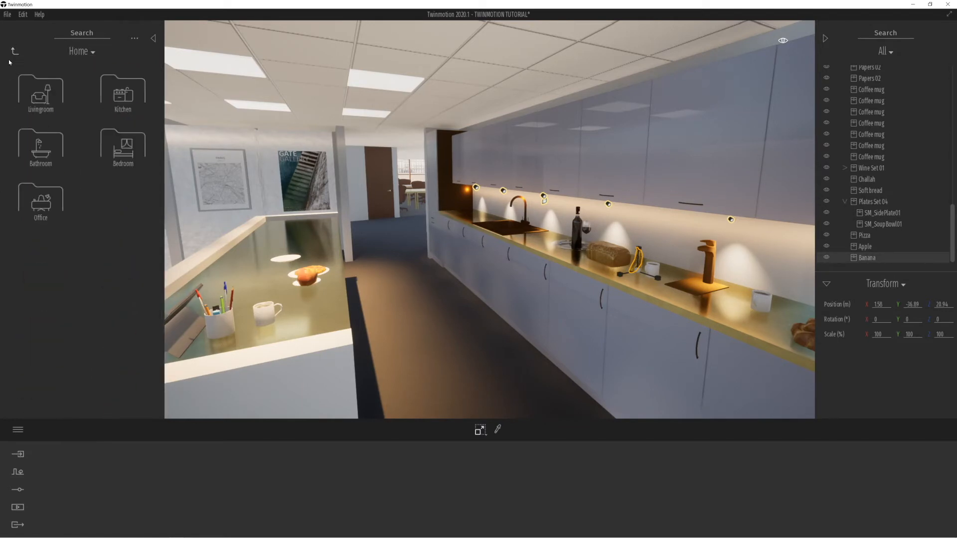
{"action": "left_click", "coordinate": [14, 51]}
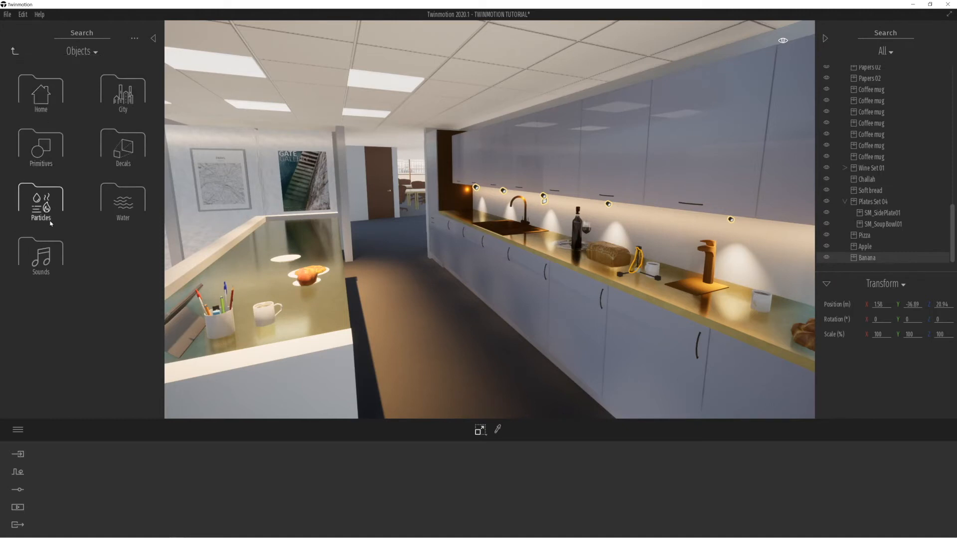
{"action": "left_click", "coordinate": [48, 106]}
{"action": "left_click", "coordinate": [48, 102]}
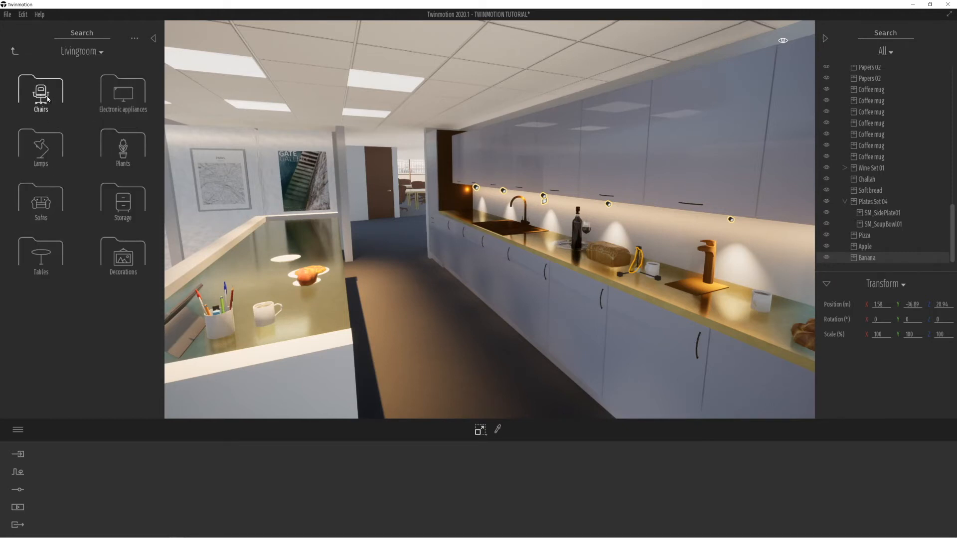
{"action": "left_click", "coordinate": [39, 145]}
{"action": "right_click_drag", "start_coordinate": [454, 273], "coordinate": [369, 278]}
{"action": "key", "text": "w"}
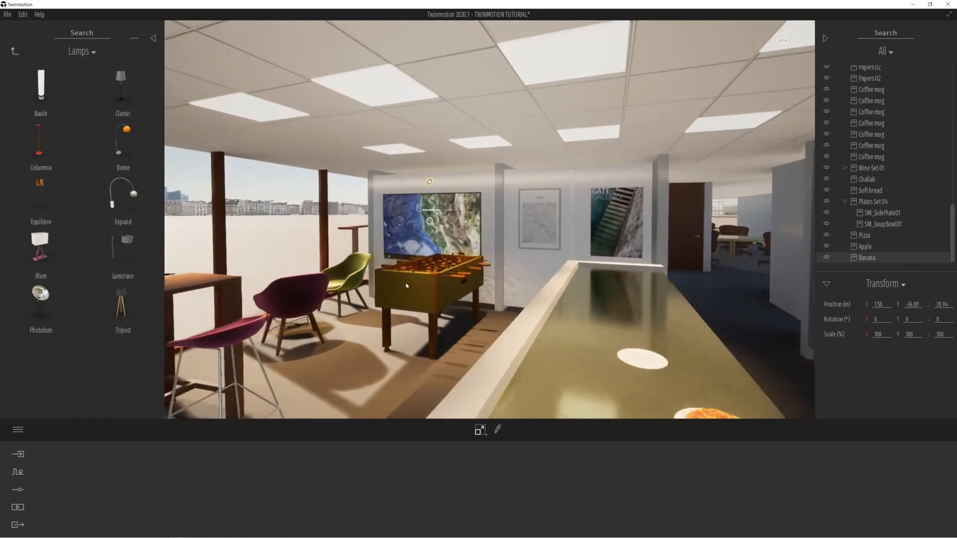
{"action": "key", "text": "a"}
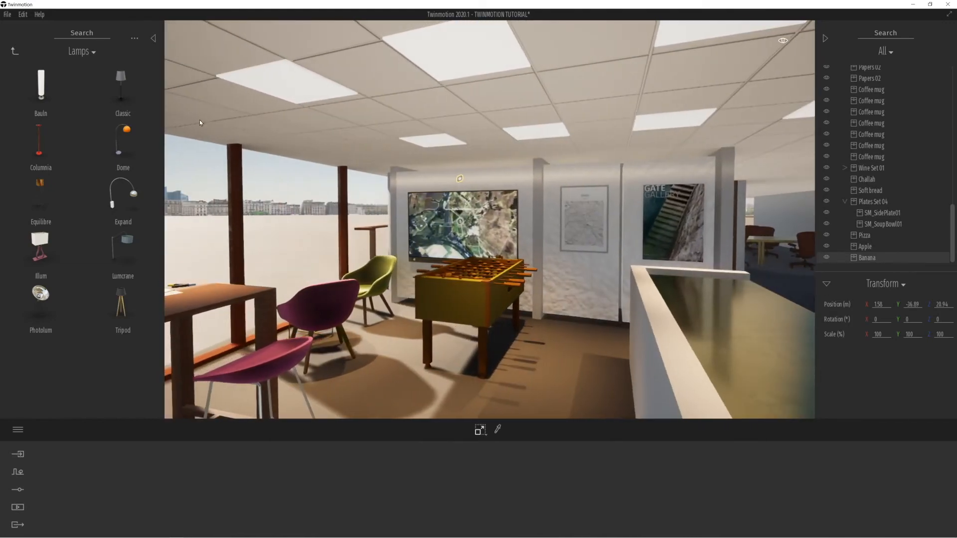
Step: Apply the Wenge 04 H wood material to the foosball table's legs and corner trim
{"action": "left_click", "coordinate": [14, 51]}
{"action": "left_click", "coordinate": [13, 50]}
{"action": "left_click", "coordinate": [13, 50]}
{"action": "left_click", "coordinate": [43, 99]}
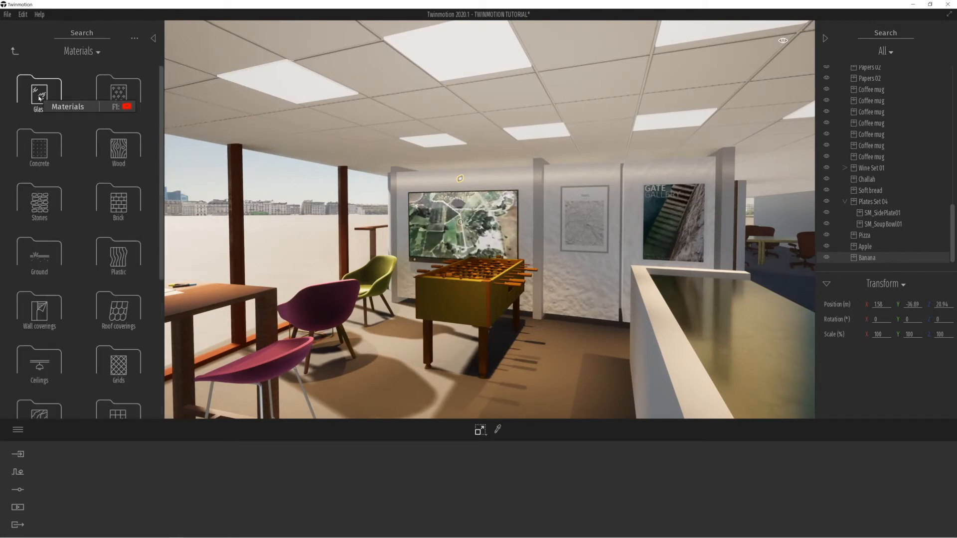
{"action": "left_click", "coordinate": [118, 148]}
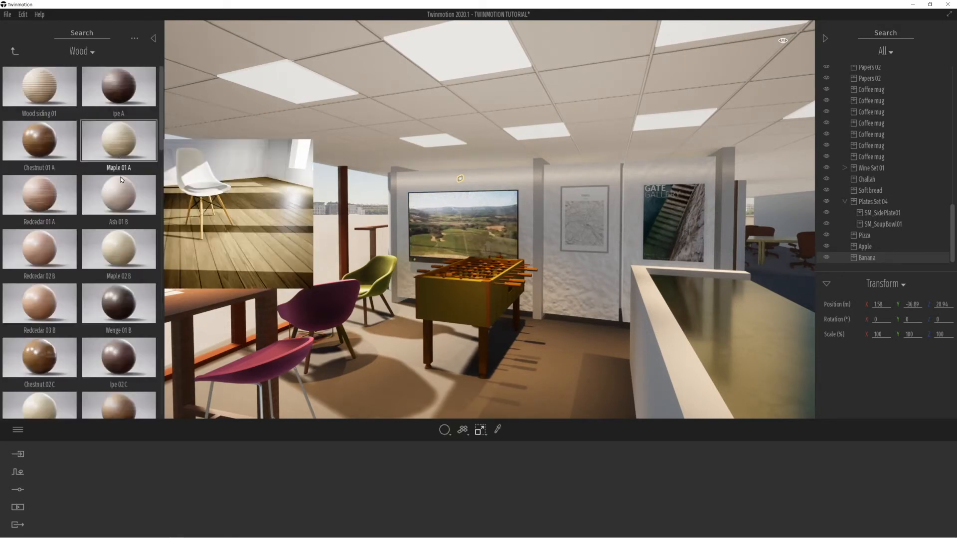
{"action": "left_click_drag", "start_coordinate": [161, 140], "coordinate": [162, 355]}
{"action": "mouse_move", "coordinate": [40, 116]}
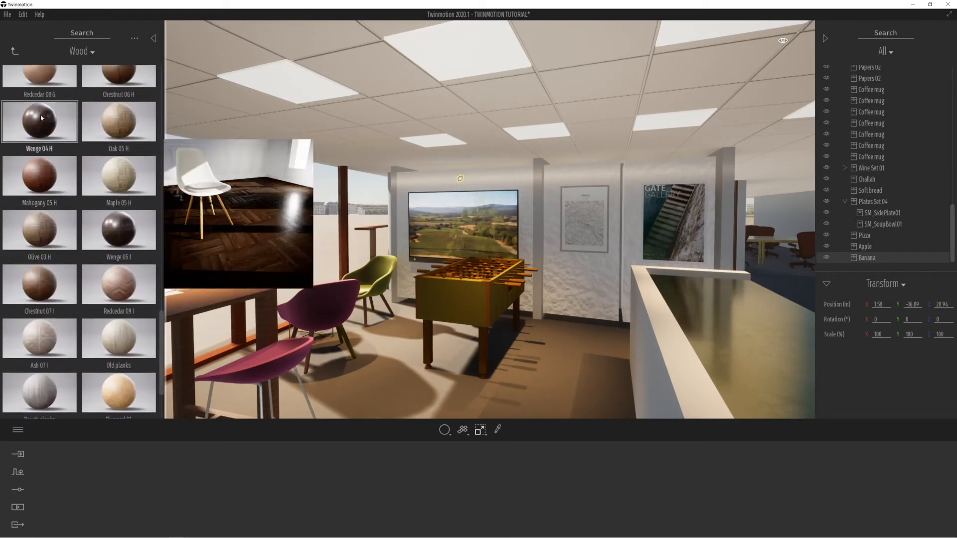
{"action": "left_click_drag", "start_coordinate": [39, 122], "coordinate": [484, 350]}
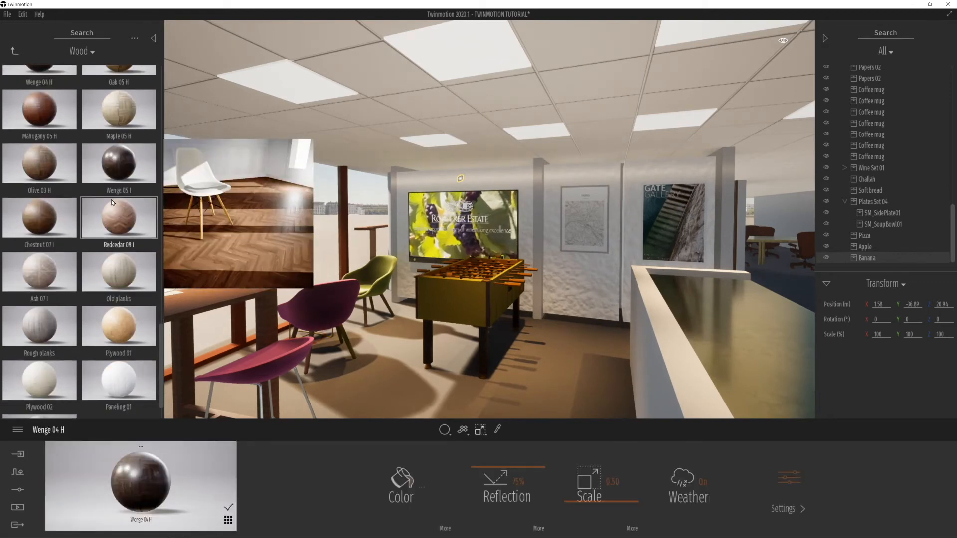
Step: Apply the Carpet wool sedona 02 fabric to the foosball table's side panels
{"action": "left_click", "coordinate": [15, 51]}
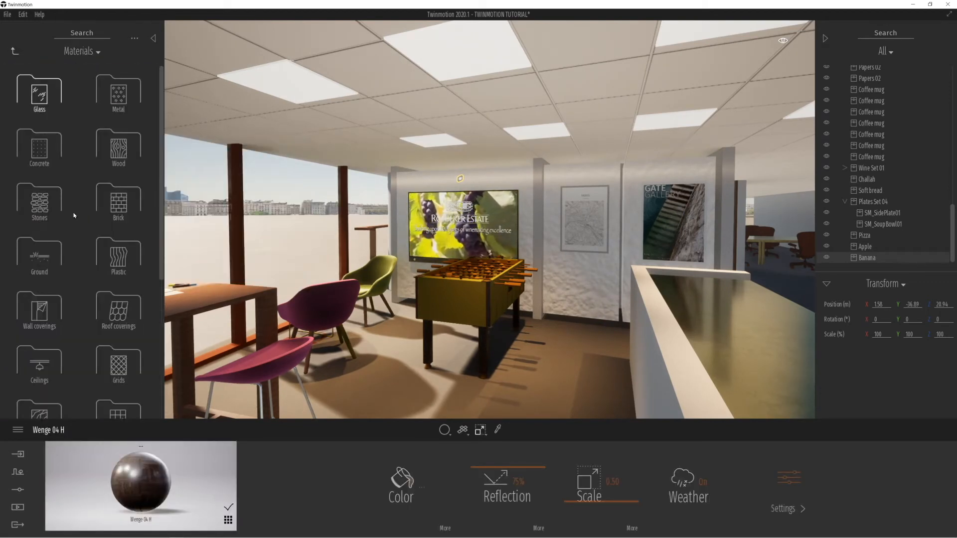
{"action": "scroll", "coordinate": [37, 366], "scroll_direction": "down", "scroll_amount": 3}
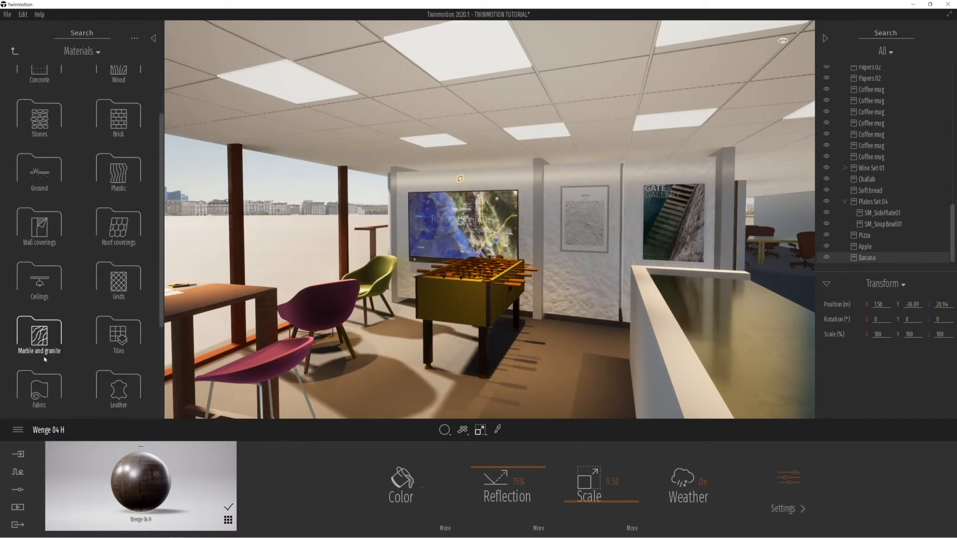
{"action": "left_click", "coordinate": [40, 319]}
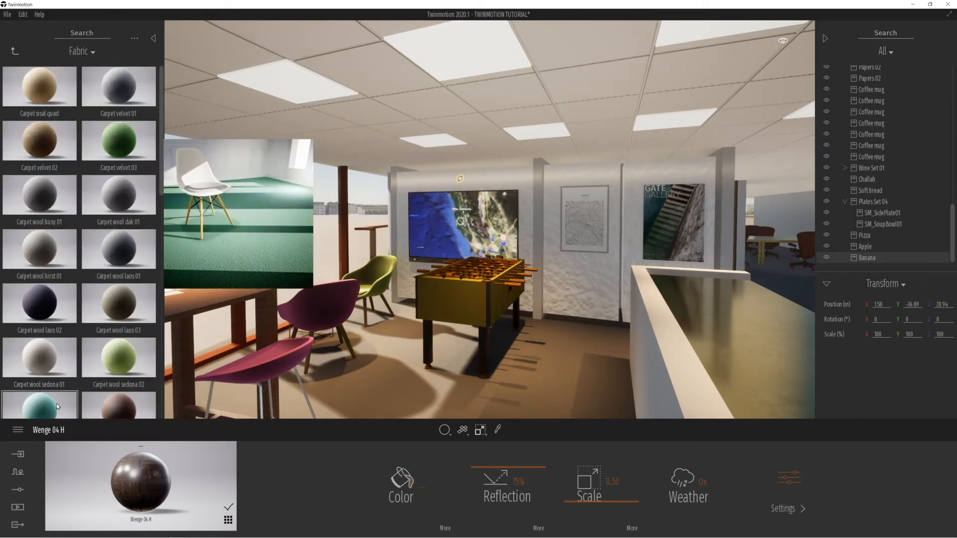
{"action": "left_click_drag", "start_coordinate": [122, 362], "coordinate": [324, 310]}
{"action": "left_click_drag", "start_coordinate": [408, 315], "coordinate": [456, 298]}
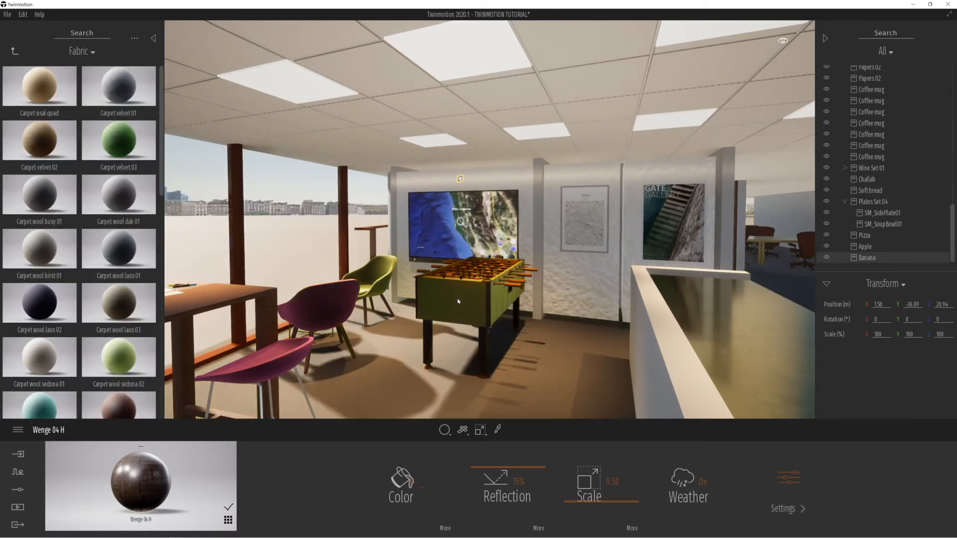
Step: Darken the foosball table's fabric color to a muted olive green
{"action": "left_click", "coordinate": [422, 484]}
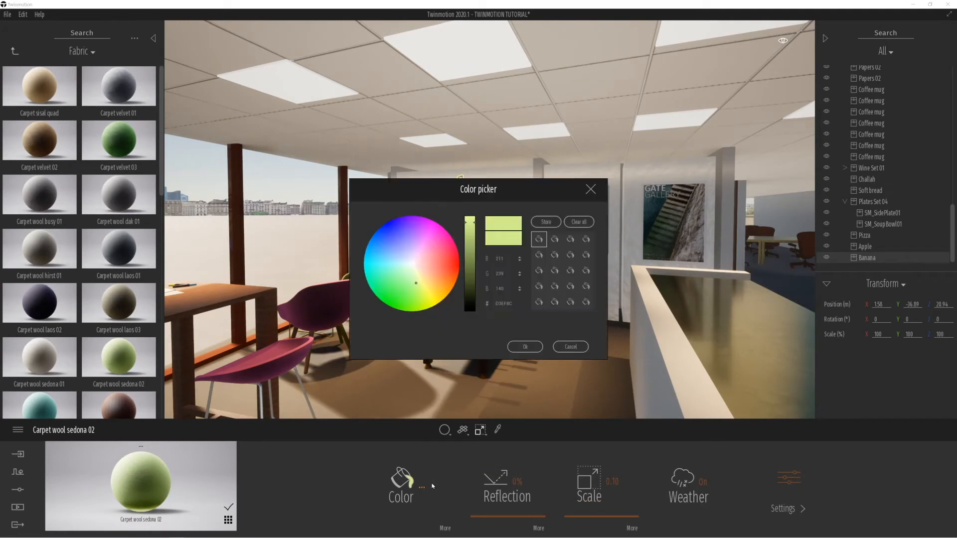
{"action": "left_click_drag", "start_coordinate": [526, 190], "coordinate": [728, 179]}
{"action": "left_click_drag", "start_coordinate": [669, 270], "coordinate": [681, 253]}
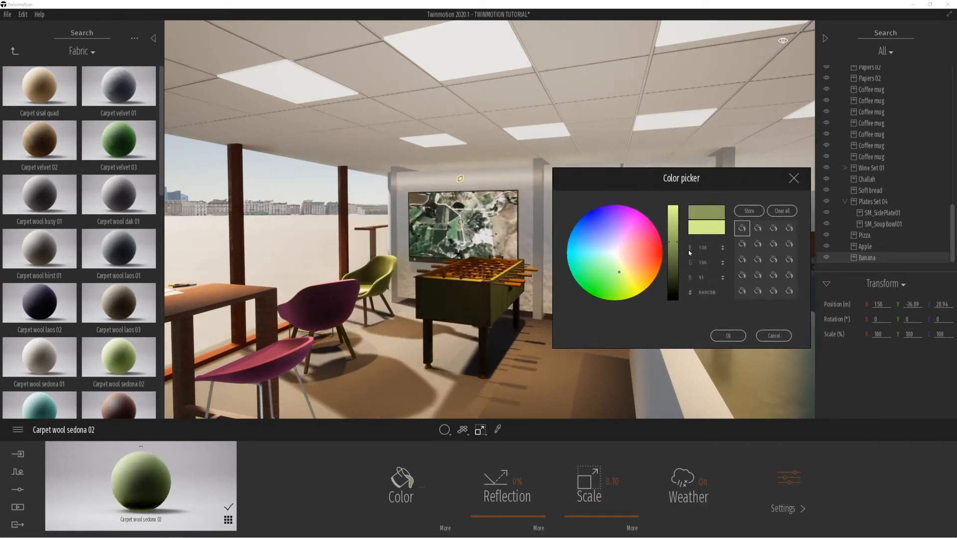
{"action": "left_click", "coordinate": [728, 336]}
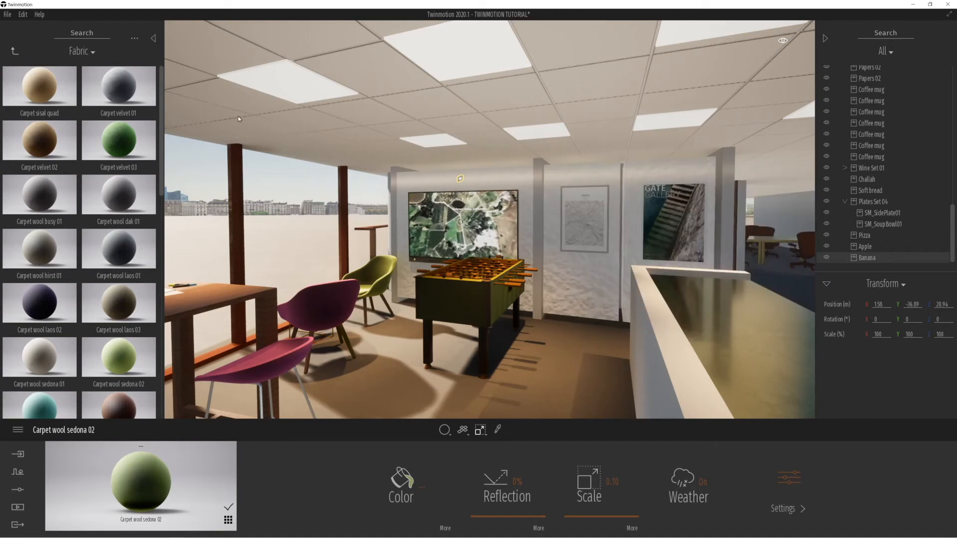
Step: Apply Brushed aluminium 01 to the foosball table's rods, switch to Replace material mode, and apply Slightly worn bronze to its fittings
{"action": "left_click", "coordinate": [14, 50]}
{"action": "left_click", "coordinate": [131, 95]}
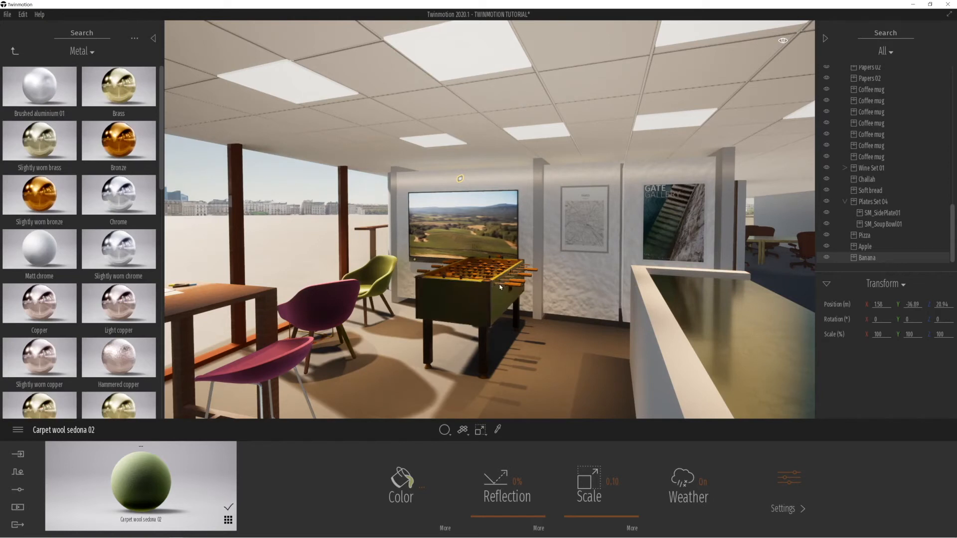
{"action": "left_click", "coordinate": [501, 286]}
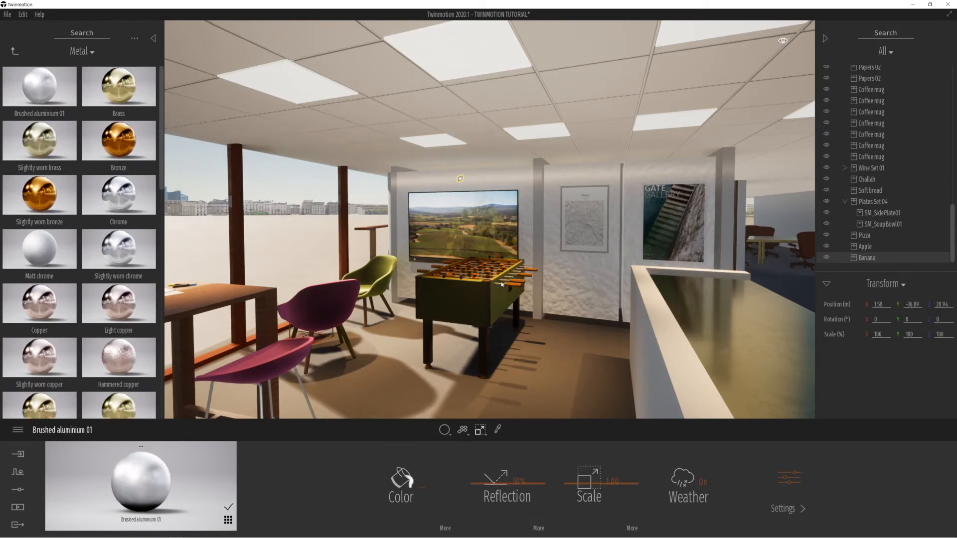
{"action": "left_click", "coordinate": [446, 433]}
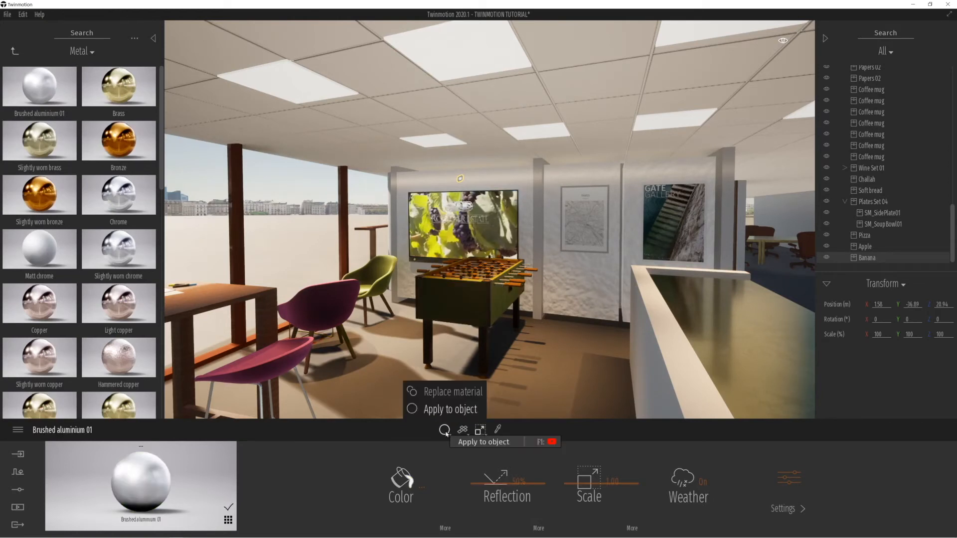
{"action": "left_click", "coordinate": [450, 394]}
{"action": "left_click", "coordinate": [295, 212]}
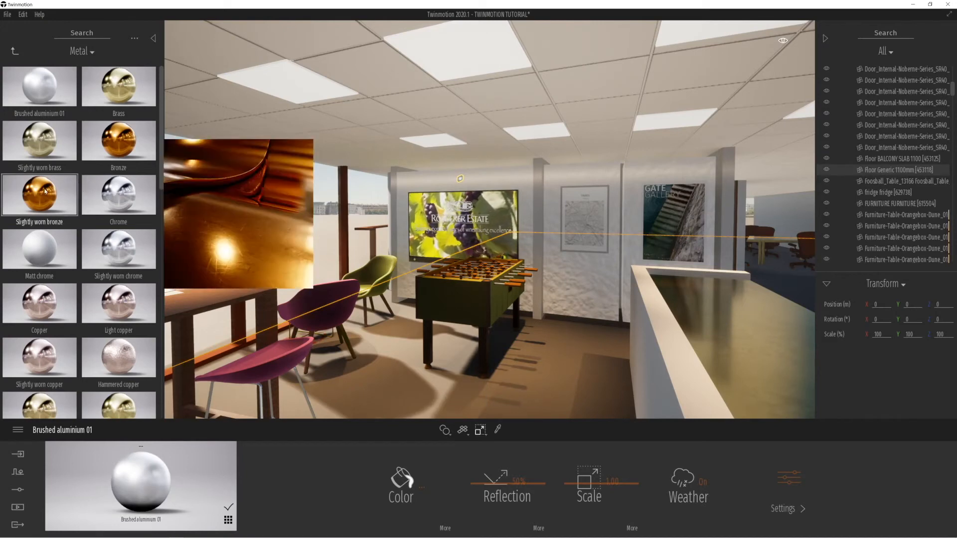
{"action": "mouse_move", "coordinate": [503, 293]}
{"action": "left_mouse_down"}
{"action": "mouse_move", "coordinate": [528, 291]}
{"action": "mouse_move", "coordinate": [516, 285]}
{"action": "left_mouse_up"}
Step: Apply Glossy plastic to the foosball players and Non slip flooring 02 to the other team's figures
{"action": "scroll", "coordinate": [436, 286], "scroll_direction": "up", "scroll_amount": 5}
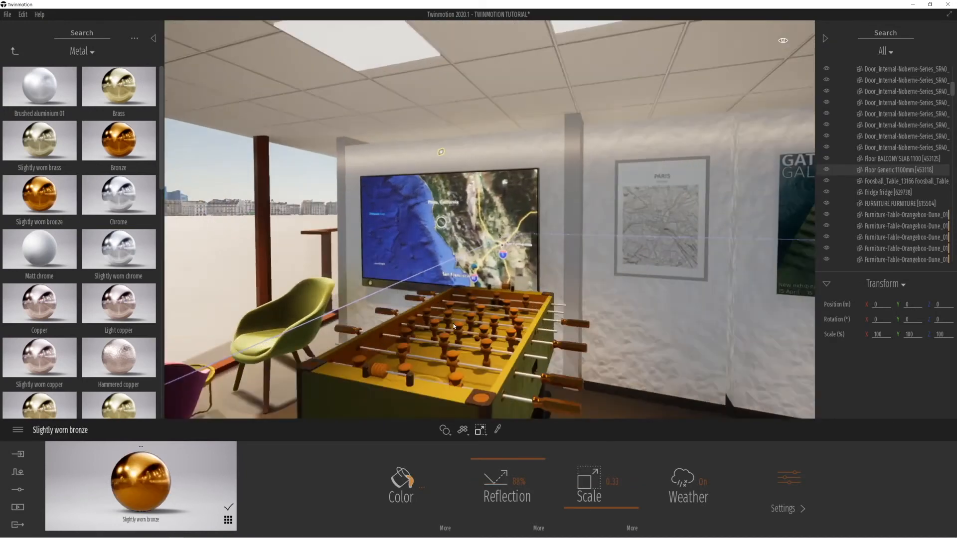
{"action": "right_click_drag", "start_coordinate": [436, 286], "coordinate": [399, 328]}
{"action": "scroll", "coordinate": [399, 328], "scroll_direction": "down", "scroll_amount": 4}
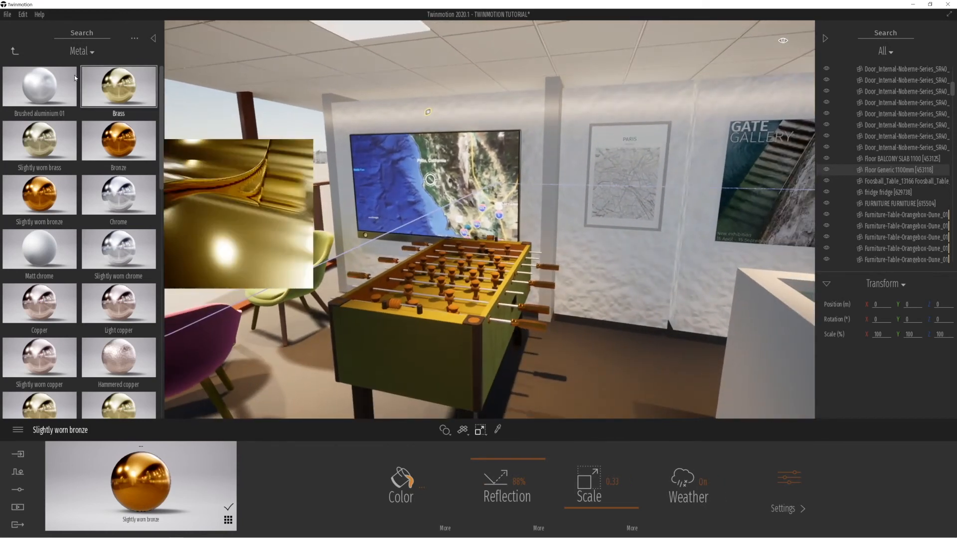
{"action": "left_click", "coordinate": [15, 53]}
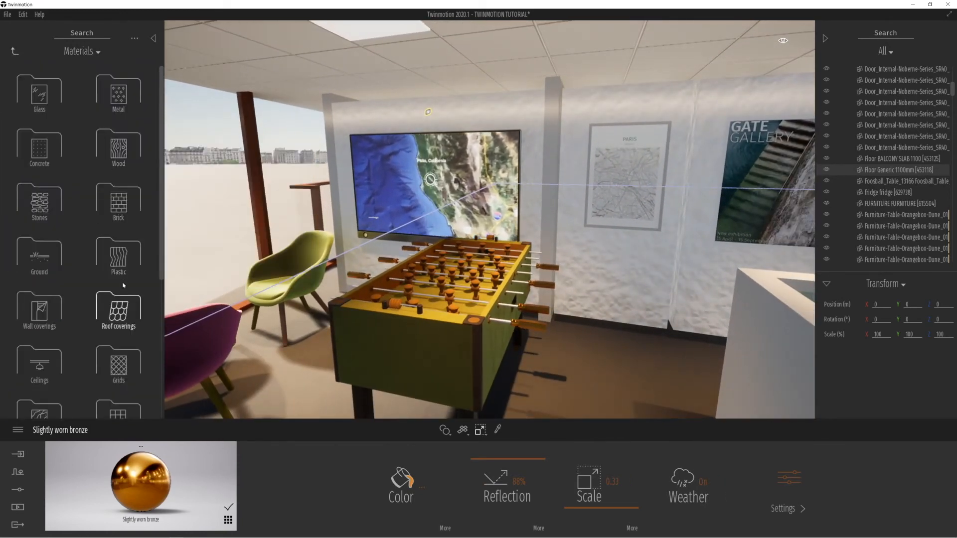
{"action": "left_click", "coordinate": [118, 257]}
{"action": "mouse_move", "coordinate": [115, 279]}
{"action": "scroll", "coordinate": [115, 279], "scroll_direction": "down", "scroll_amount": 1}
{"action": "scroll", "coordinate": [115, 279], "scroll_direction": "down", "scroll_amount": 1}
{"action": "left_click_drag", "start_coordinate": [120, 239], "coordinate": [411, 292]}
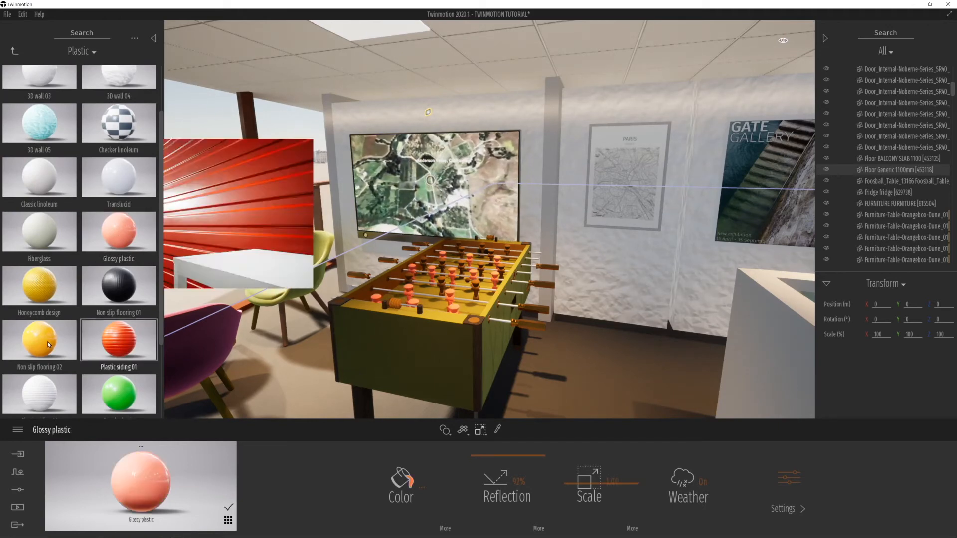
{"action": "left_click_drag", "start_coordinate": [44, 342], "coordinate": [444, 281]}
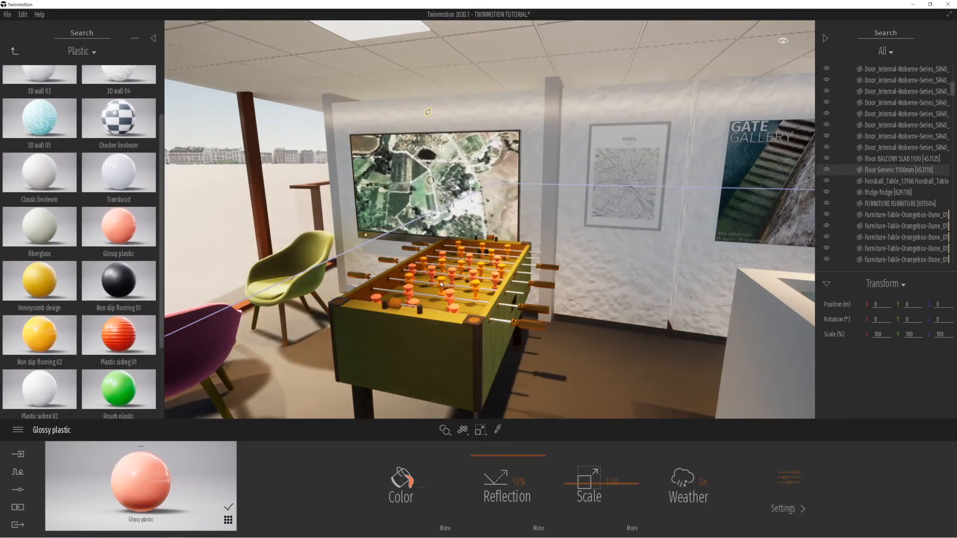
Step: Recolor the yellow round meeting table's Clear Maple material to a neutral grey
{"action": "right_click_drag", "start_coordinate": [348, 283], "coordinate": [473, 282]}
{"action": "right_click_drag", "start_coordinate": [296, 268], "coordinate": [499, 271]}
{"action": "right_click_drag", "start_coordinate": [345, 300], "coordinate": [363, 296]}
{"action": "key", "text": "s"}
{"action": "key", "text": "w"}
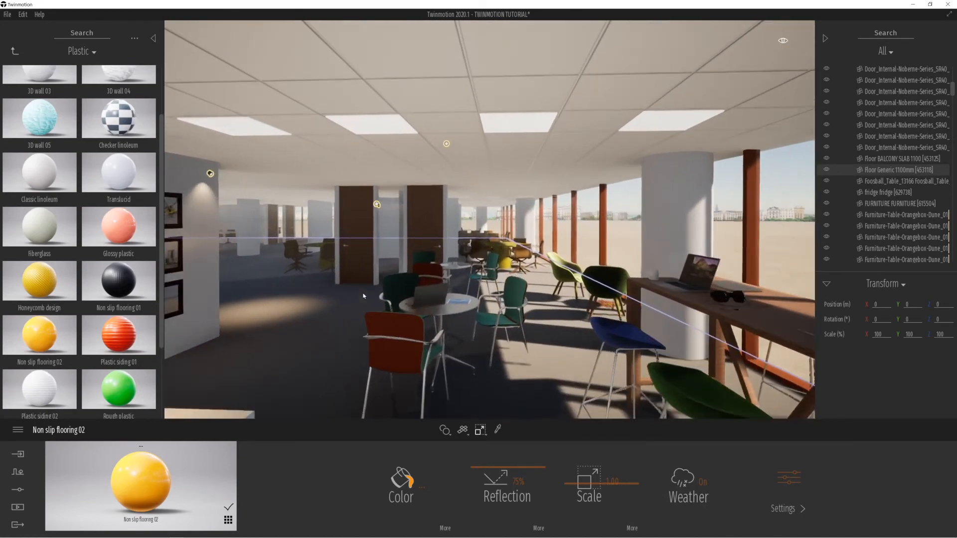
{"action": "key", "text": "w"}
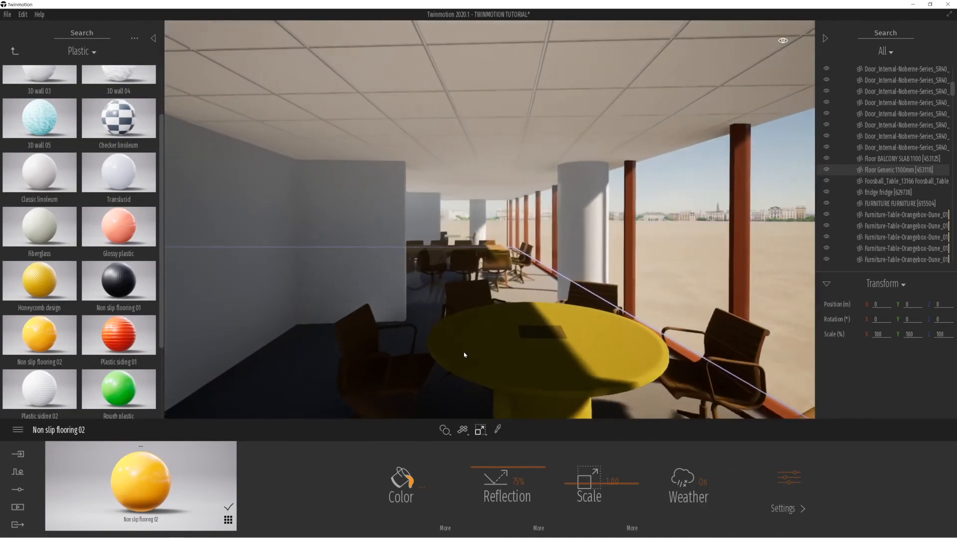
{"action": "left_click", "coordinate": [572, 338]}
{"action": "left_click", "coordinate": [417, 483]}
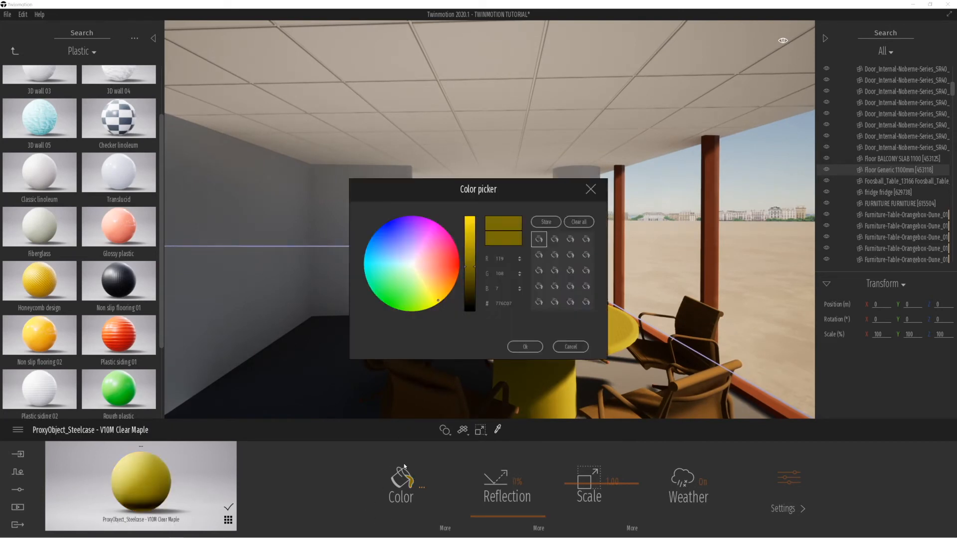
{"action": "left_click", "coordinate": [407, 265]}
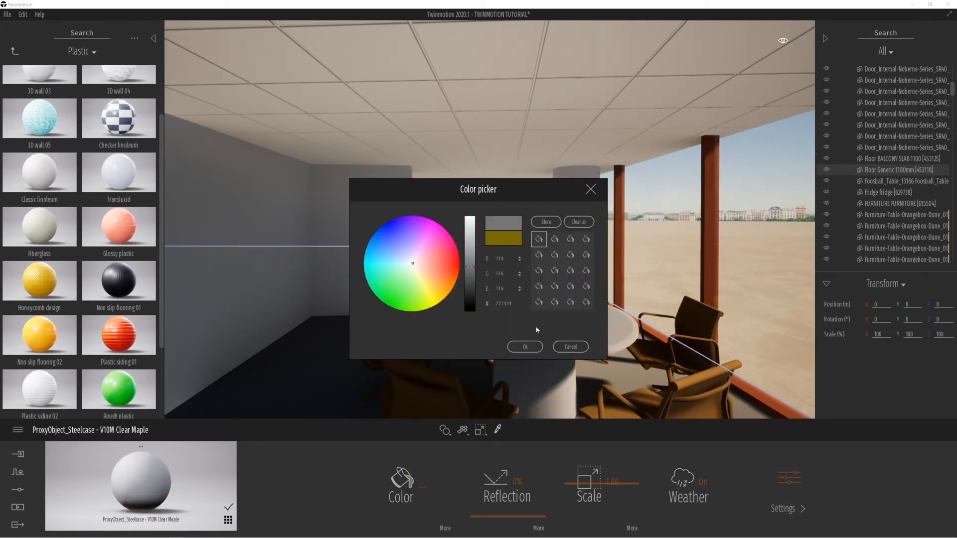
{"action": "left_click", "coordinate": [534, 348]}
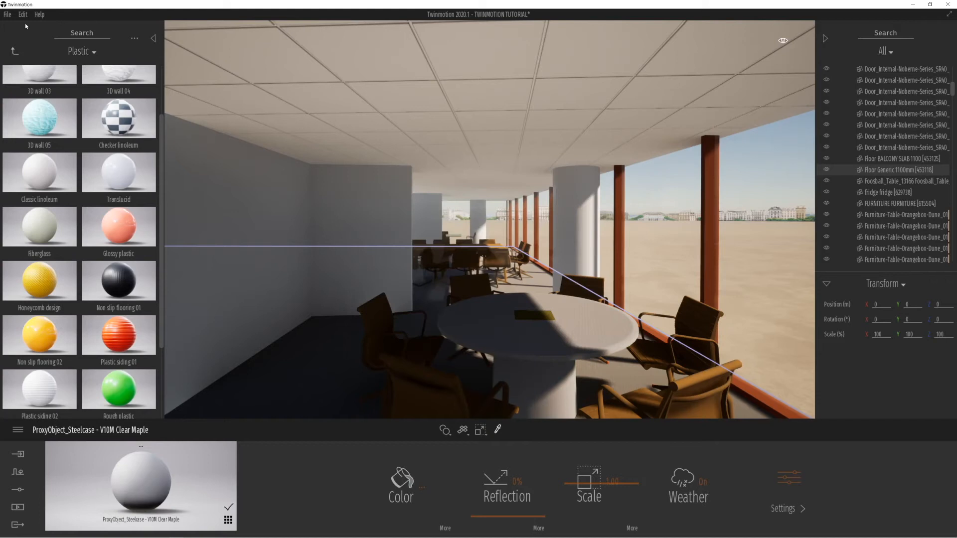
Step: Apply the Chrome metal material to the round meeting table
{"action": "left_click", "coordinate": [15, 52]}
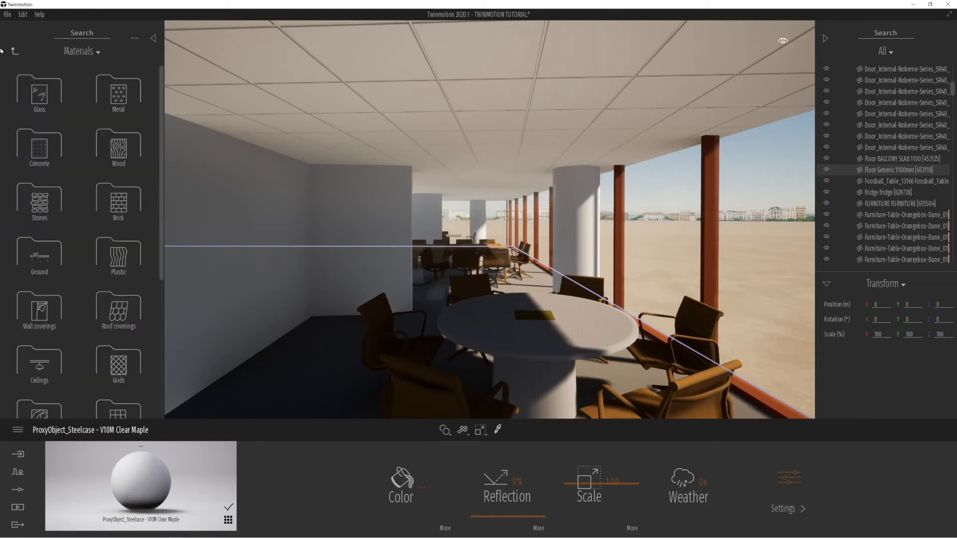
{"action": "left_click", "coordinate": [111, 98]}
{"action": "left_click_drag", "start_coordinate": [118, 207], "coordinate": [531, 367]}
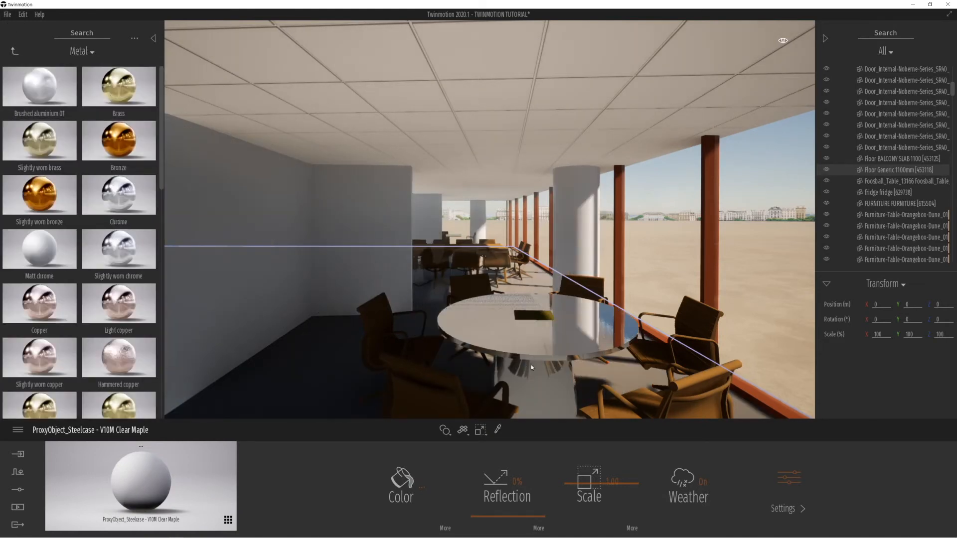
Step: Hang Quadriptic 120x70 02 on the meeting area's end wall and Quadriptic 120x70 01 on its long side wall
{"action": "left_click", "coordinate": [15, 51]}
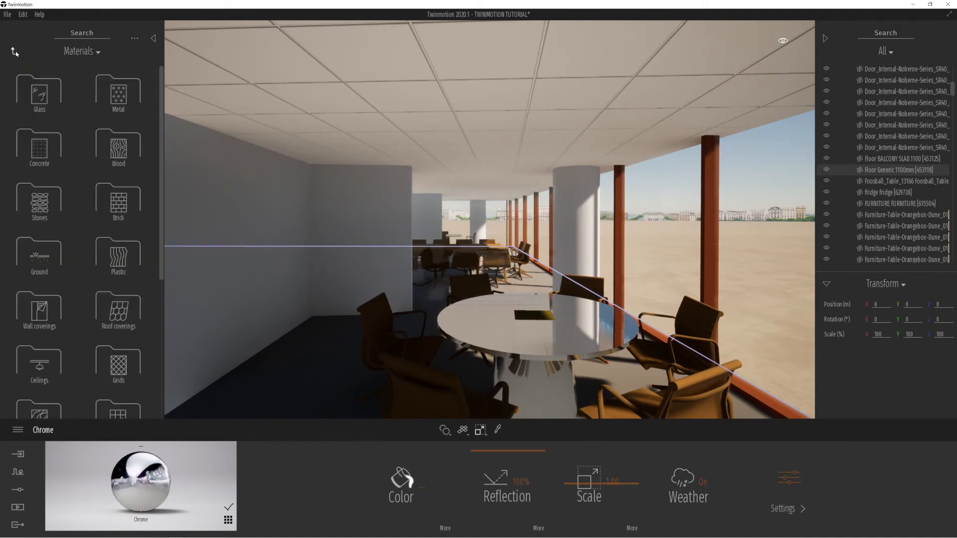
{"action": "left_click", "coordinate": [13, 52]}
{"action": "left_click", "coordinate": [59, 145]}
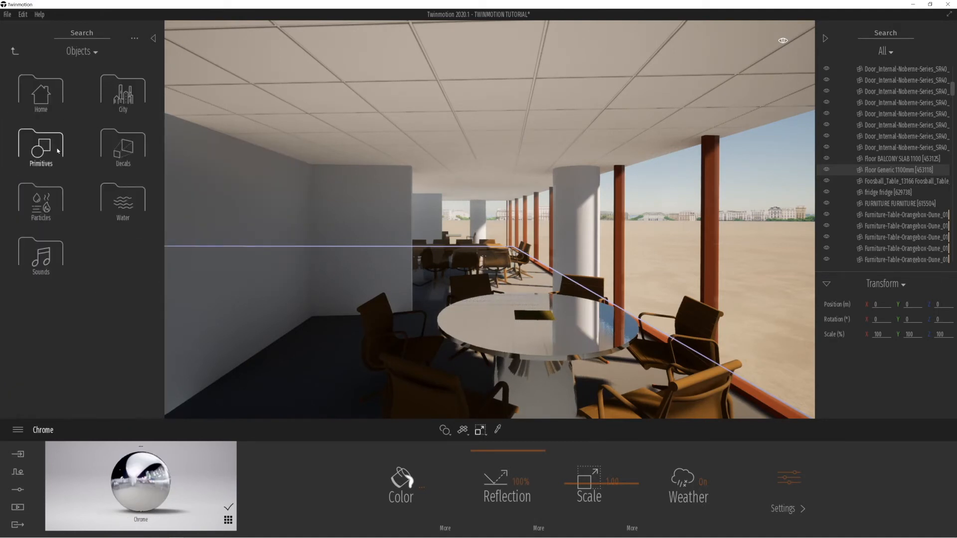
{"action": "left_click", "coordinate": [59, 107]}
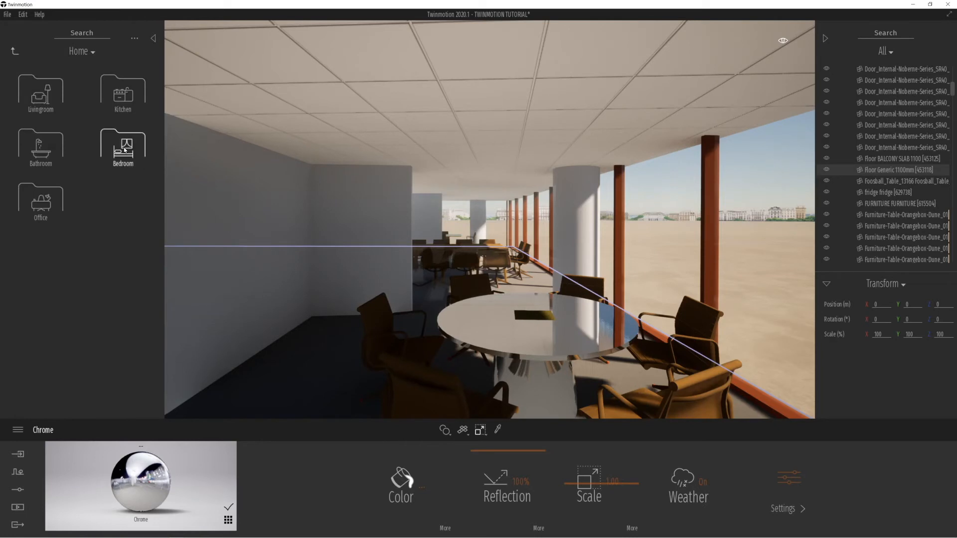
{"action": "left_click", "coordinate": [41, 94]}
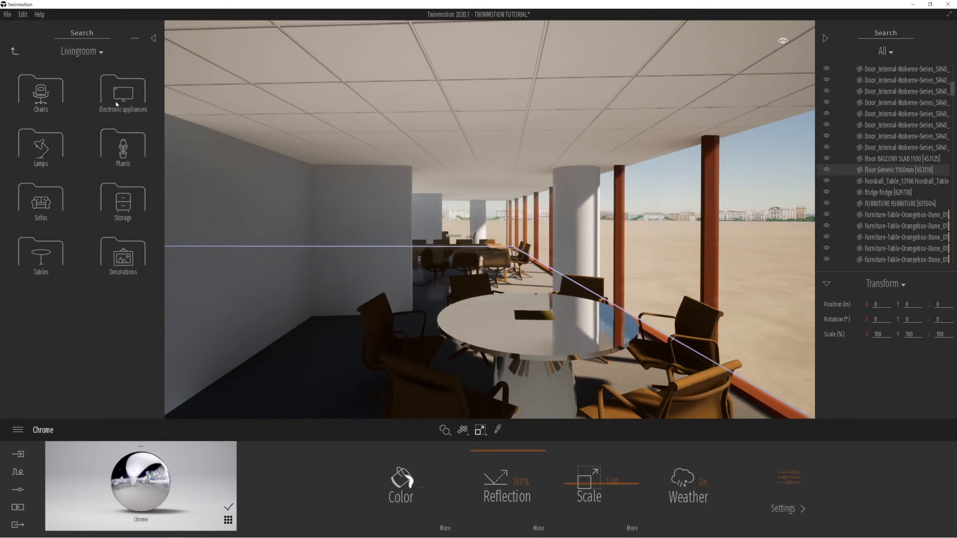
{"action": "left_click", "coordinate": [123, 264]}
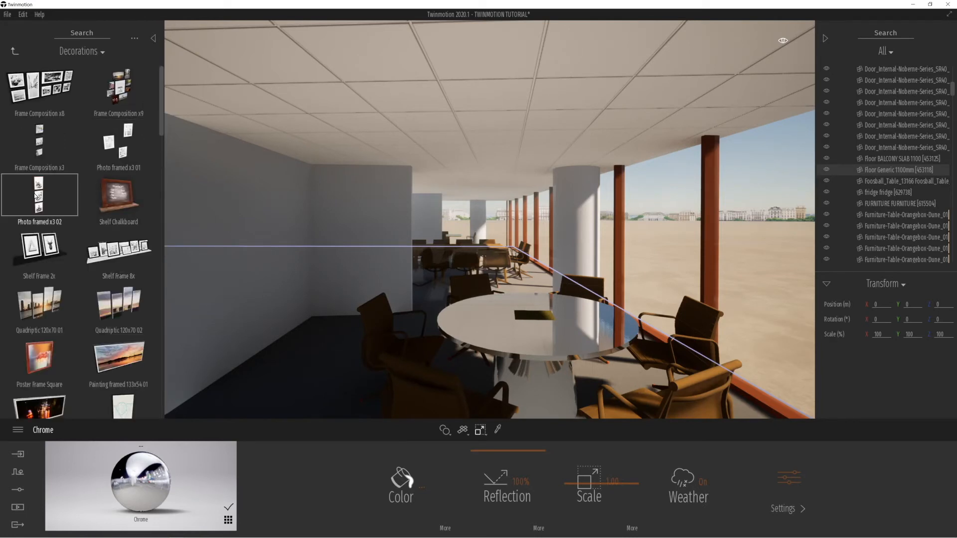
{"action": "left_click_drag", "start_coordinate": [118, 304], "coordinate": [360, 220]}
{"action": "left_click_drag", "start_coordinate": [67, 309], "coordinate": [243, 227]}
Step: Place an IES 05 light on the side wall above the near end of the Quadriptic 120x70 01 artwork
{"action": "left_click", "coordinate": [15, 52]}
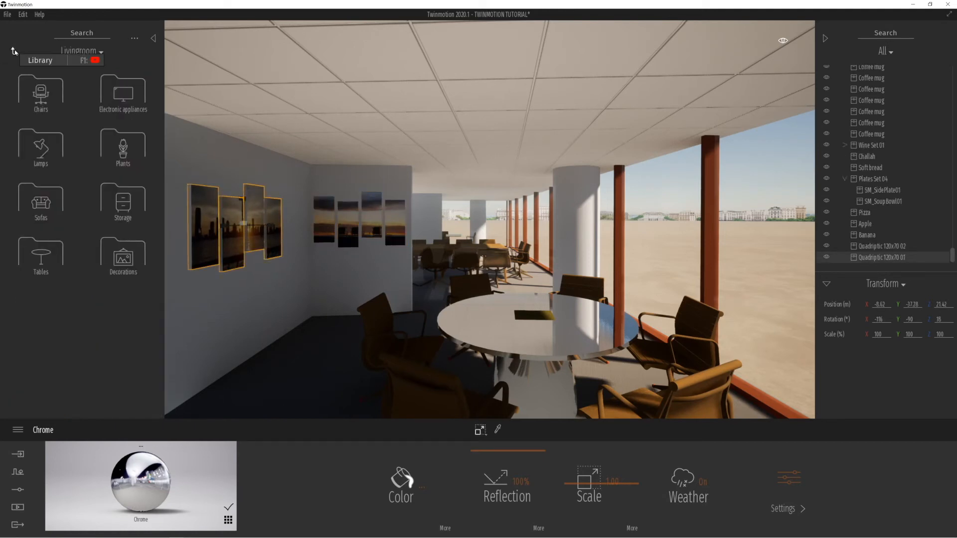
{"action": "left_click", "coordinate": [14, 52]}
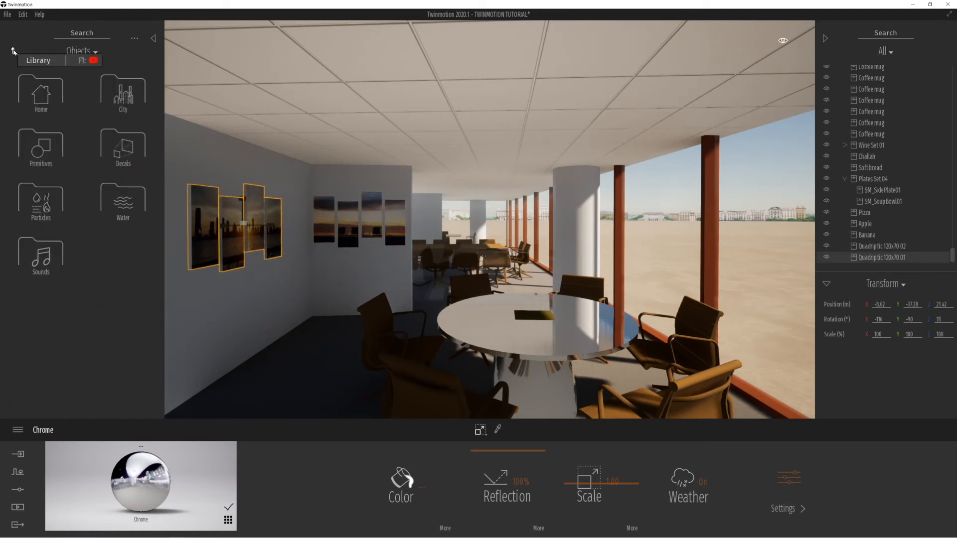
{"action": "left_click", "coordinate": [14, 51]}
{"action": "left_click", "coordinate": [126, 148]}
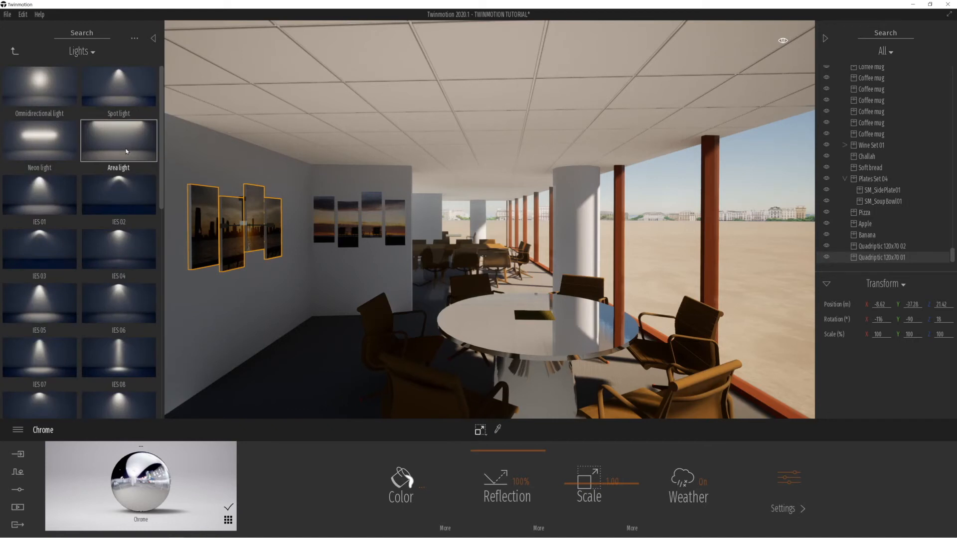
{"action": "left_click_drag", "start_coordinate": [40, 302], "coordinate": [214, 222]}
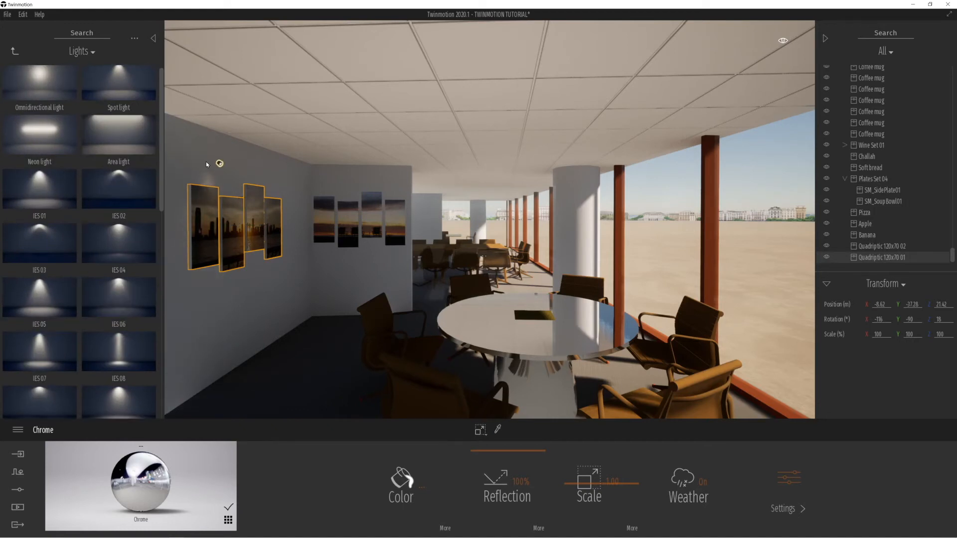
{"action": "left_click_drag", "start_coordinate": [196, 160], "coordinate": [207, 166]}
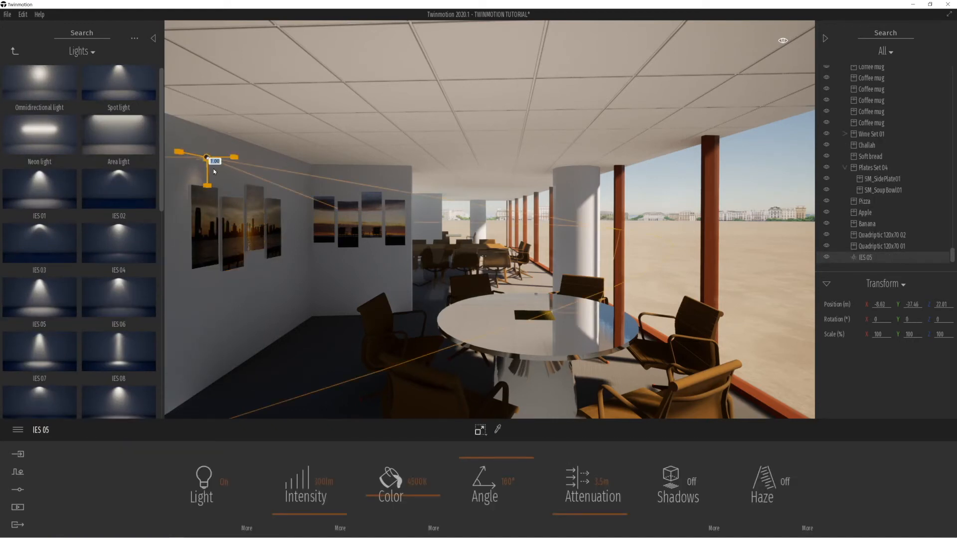
Step: Set the IES 05 light's angle to 44° and intensity to 10000 lm, and raise it towards the ceiling
{"action": "left_click_drag", "start_coordinate": [463, 459], "coordinate": [465, 493]}
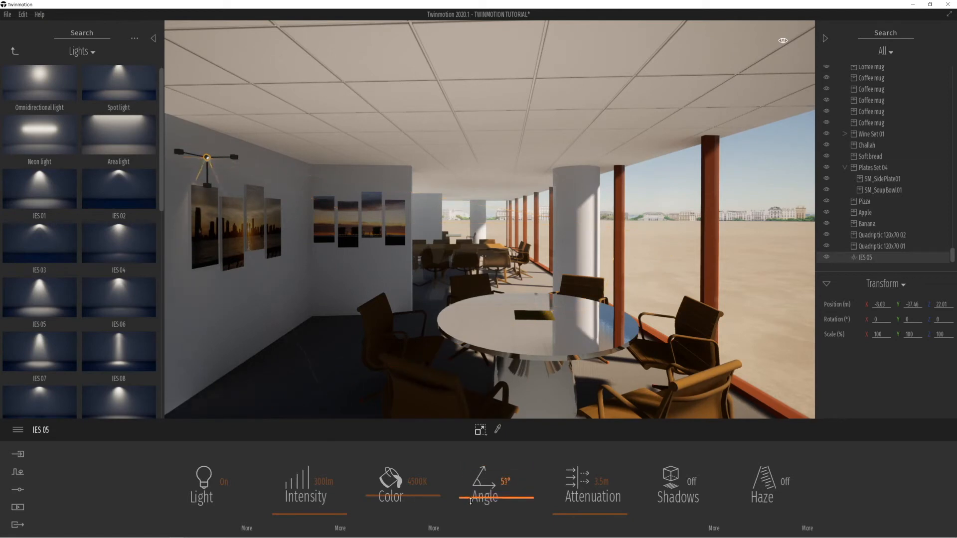
{"action": "left_click_drag", "start_coordinate": [313, 516], "coordinate": [293, 423]}
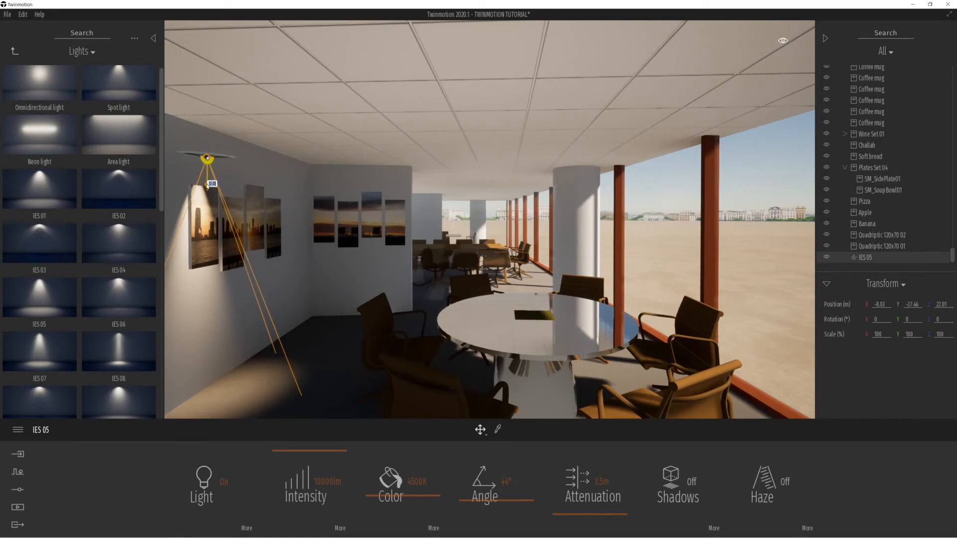
{"action": "left_click_drag", "start_coordinate": [208, 168], "coordinate": [202, 136]}
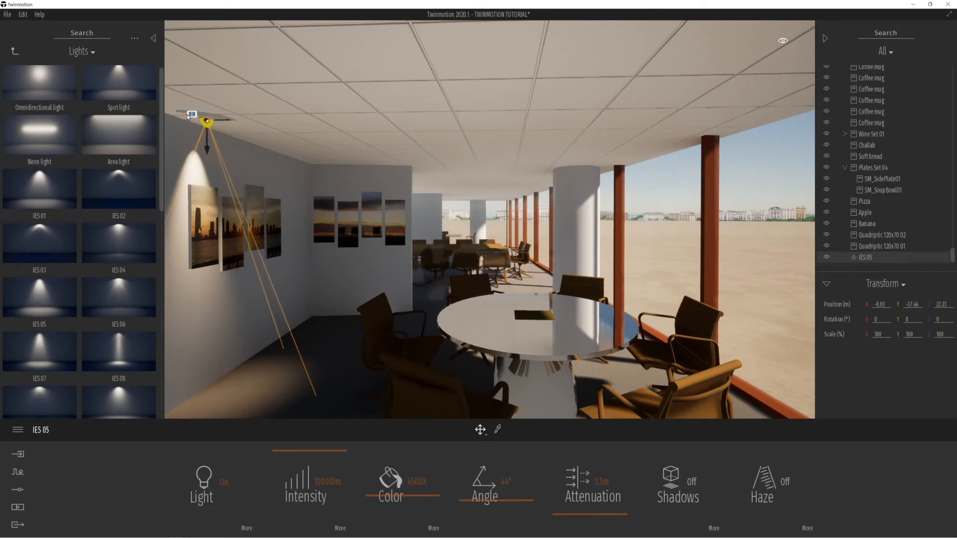
Step: Try to repeat the IES 05 light as three instances along the side wall
{"action": "mouse_move", "coordinate": [187, 118]}
{"action": "left_mouse_down"}
{"action": "mouse_move", "coordinate": [246, 130]}
{"action": "mouse_move", "coordinate": [303, 160]}
{"action": "left_mouse_up"}
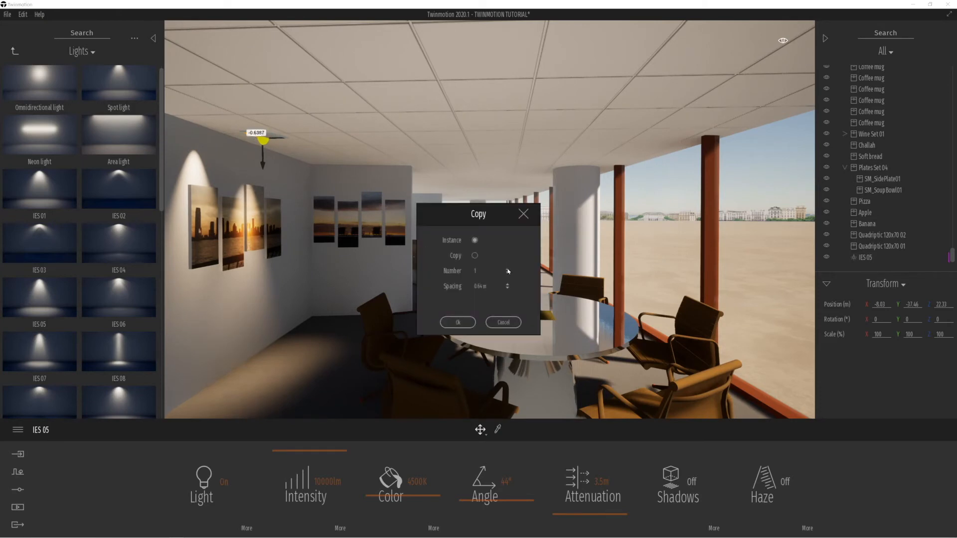
{"action": "left_click", "coordinate": [468, 320]}
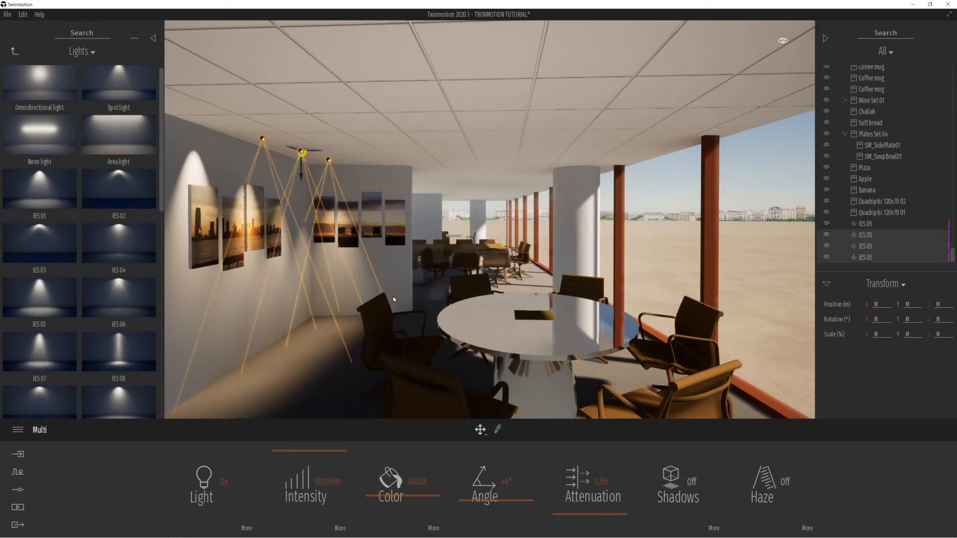
{"action": "key", "text": "ctrl+z"}
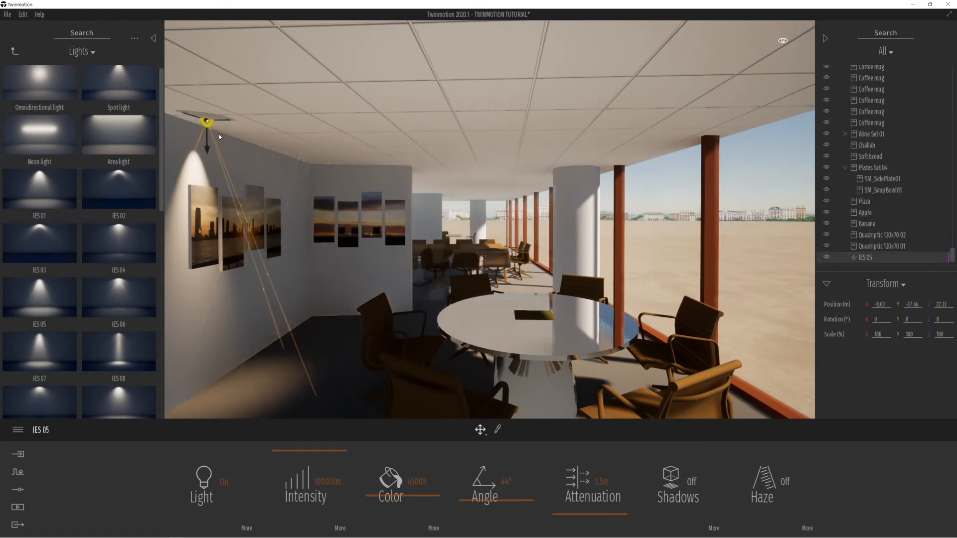
Step: Add two instances of the IES 05 light along the side wall artwork, the first spaced 0.54 m, and raise them towards the ceiling
{"action": "left_click_drag", "start_coordinate": [196, 117], "coordinate": [249, 134]}
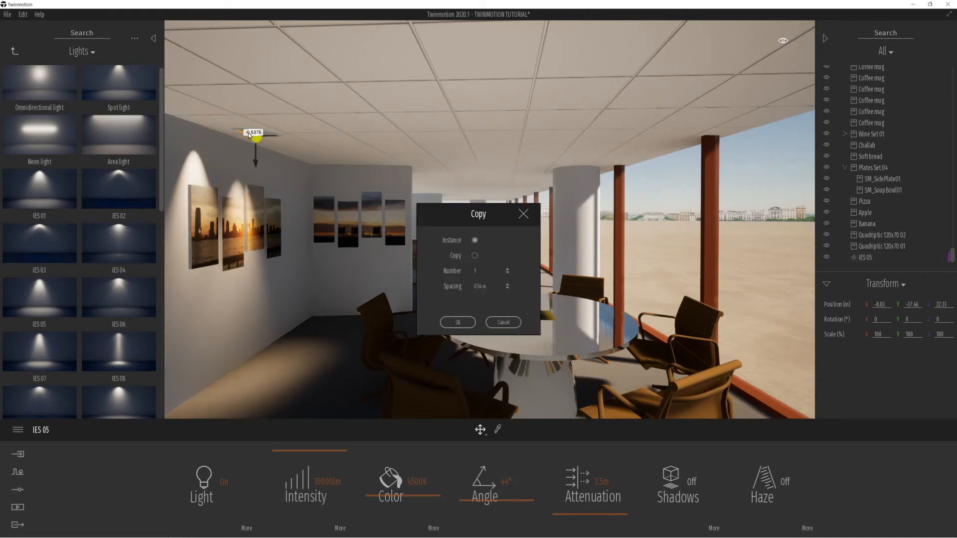
{"action": "left_click", "coordinate": [457, 322]}
{"action": "left_click_drag", "start_coordinate": [256, 161], "coordinate": [273, 126]}
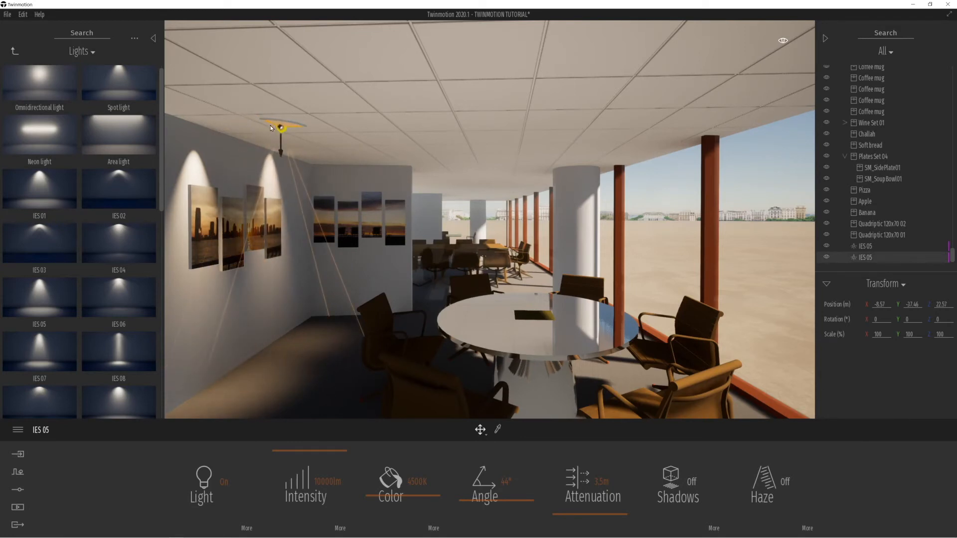
{"action": "key", "text": "ctrl+z"}
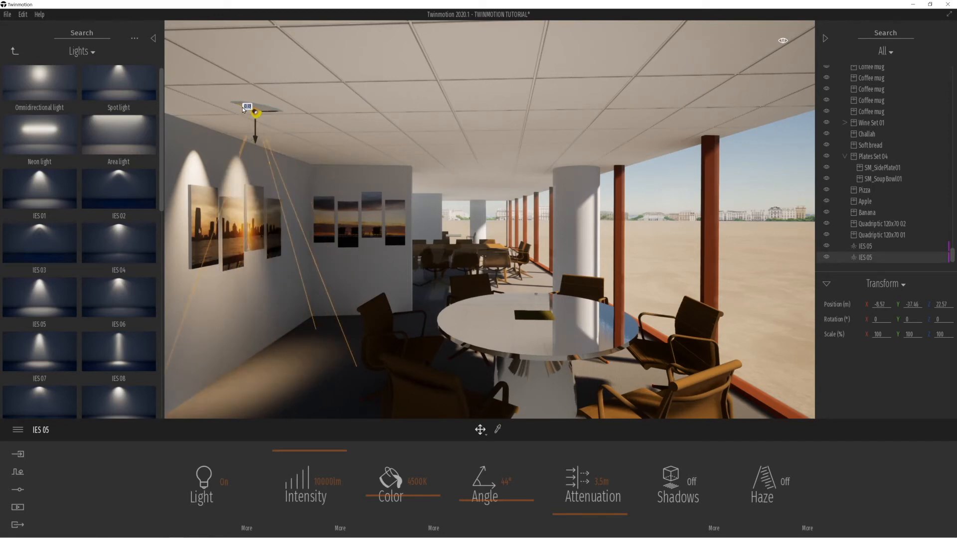
{"action": "left_click_drag", "start_coordinate": [250, 112], "coordinate": [294, 142], "text": "alt"}
{"action": "left_click", "coordinate": [458, 323]}
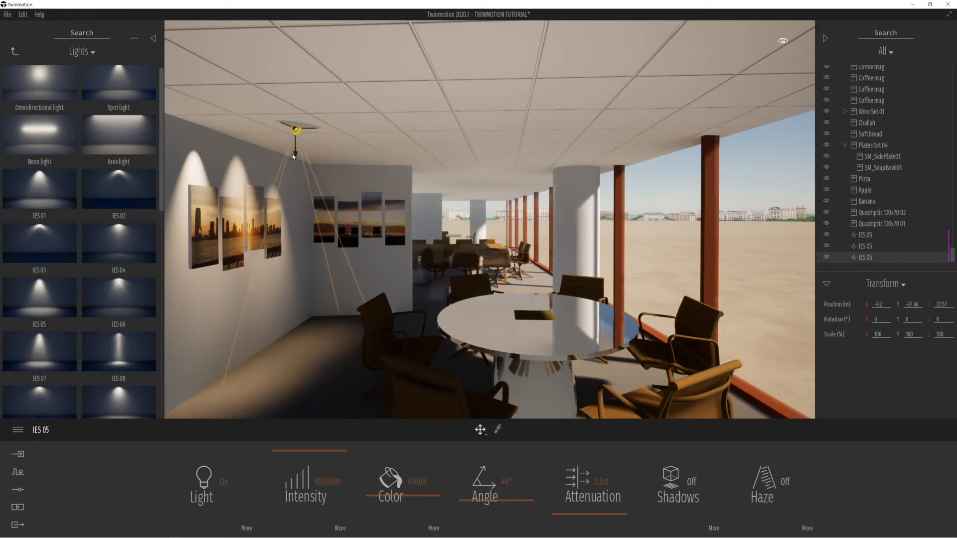
{"action": "left_click_drag", "start_coordinate": [295, 152], "coordinate": [293, 133]}
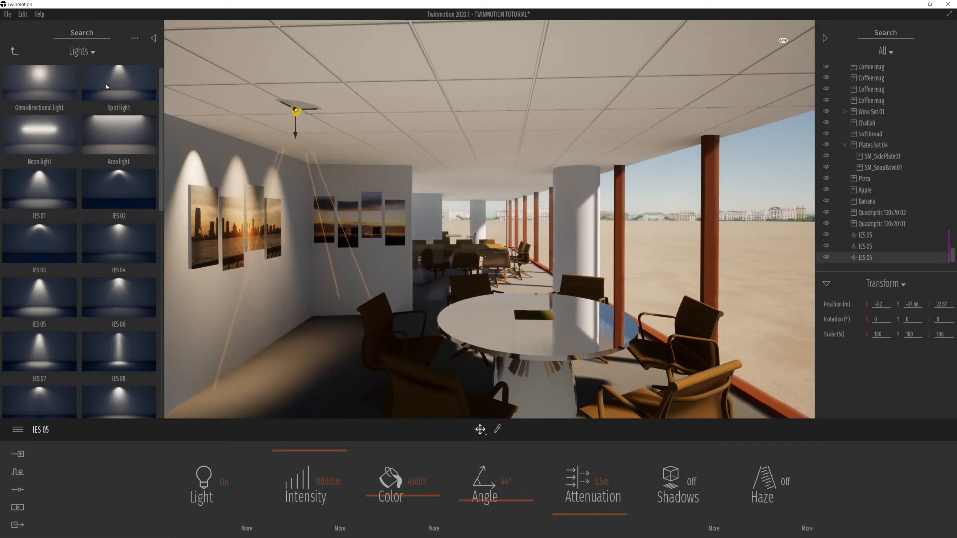
Step: Place a Dracaena from the living room plants in the far corner between the two artwork walls
{"action": "left_click", "coordinate": [15, 51]}
{"action": "left_click", "coordinate": [47, 140]}
{"action": "left_click", "coordinate": [36, 94]}
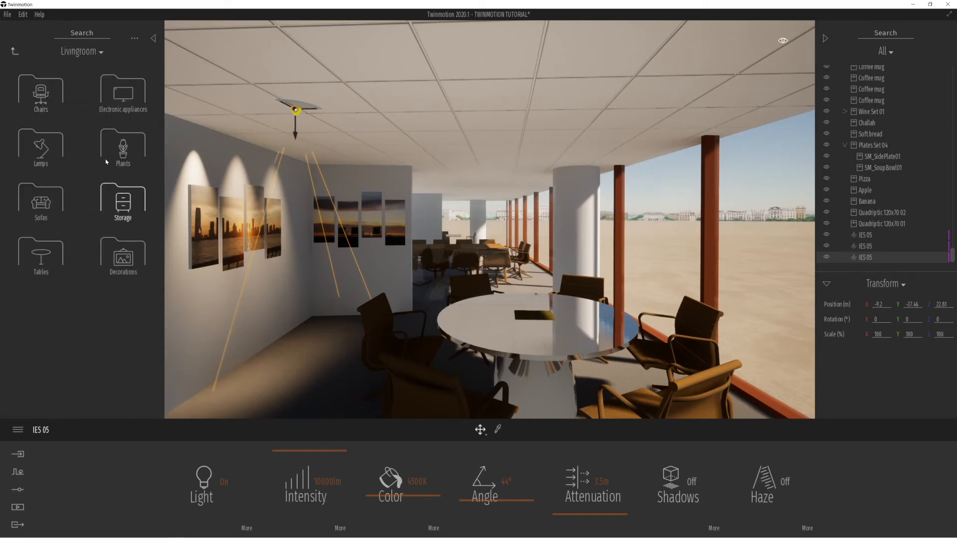
{"action": "left_click", "coordinate": [123, 149]}
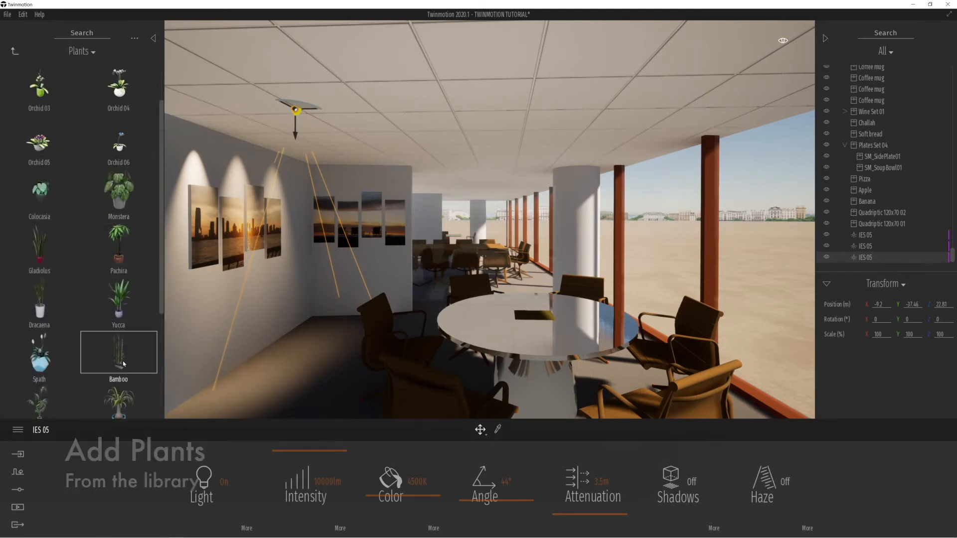
{"action": "left_click_drag", "start_coordinate": [54, 313], "coordinate": [325, 326]}
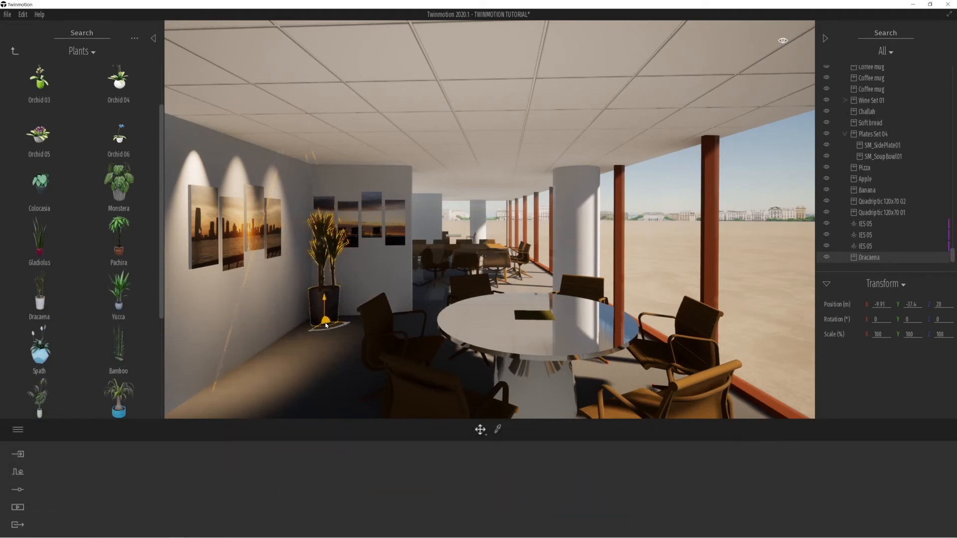
Step: Place a Ficus Golden King against the side wall and move it towards the near end, clear of the artwork
{"action": "scroll", "coordinate": [93, 370], "scroll_direction": "down", "scroll_amount": 3}
{"action": "left_click_drag", "start_coordinate": [92, 369], "coordinate": [221, 391]}
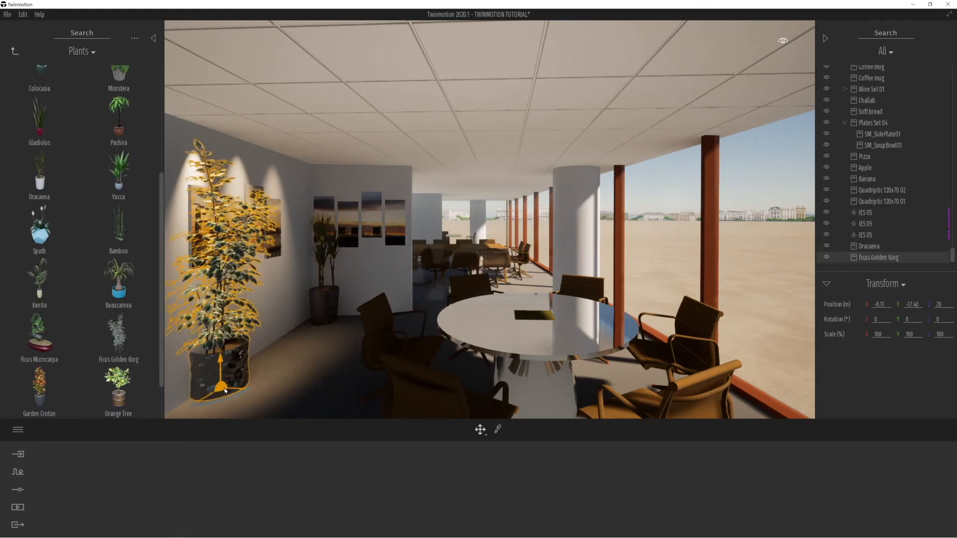
{"action": "scroll", "coordinate": [221, 390], "scroll_direction": "down", "scroll_amount": 4}
{"action": "key", "text": "d"}
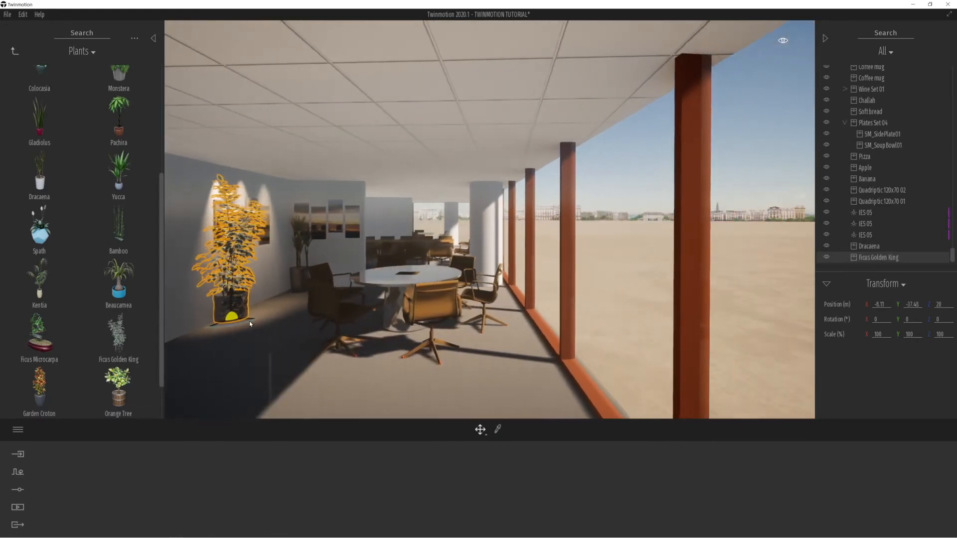
{"action": "key", "text": "w"}
{"action": "right_click_drag", "start_coordinate": [223, 325], "coordinate": [273, 316]}
{"action": "key", "text": "w"}
{"action": "left_click_drag", "start_coordinate": [293, 278], "coordinate": [215, 320]}
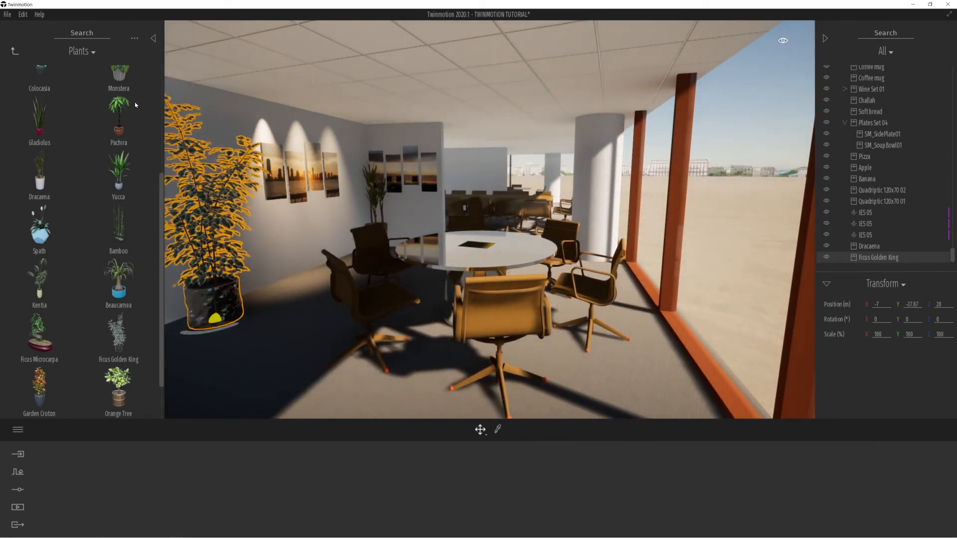
Step: Apply Carpet wool sedona 02 to the meeting chairs' seat fabric and Chrome to their frames and feet
{"action": "left_click", "coordinate": [15, 51]}
{"action": "left_click", "coordinate": [15, 51]}
{"action": "left_click", "coordinate": [15, 51]}
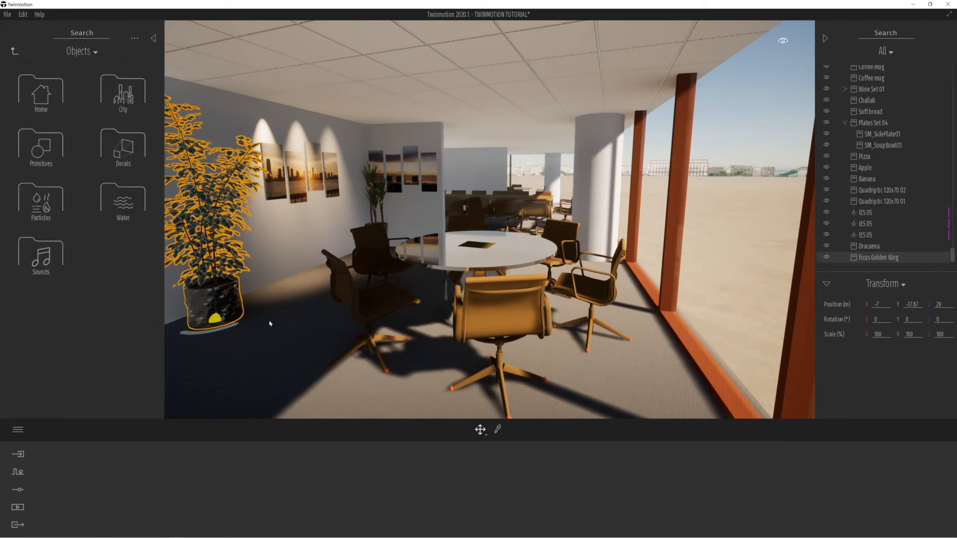
{"action": "left_click", "coordinate": [509, 317]}
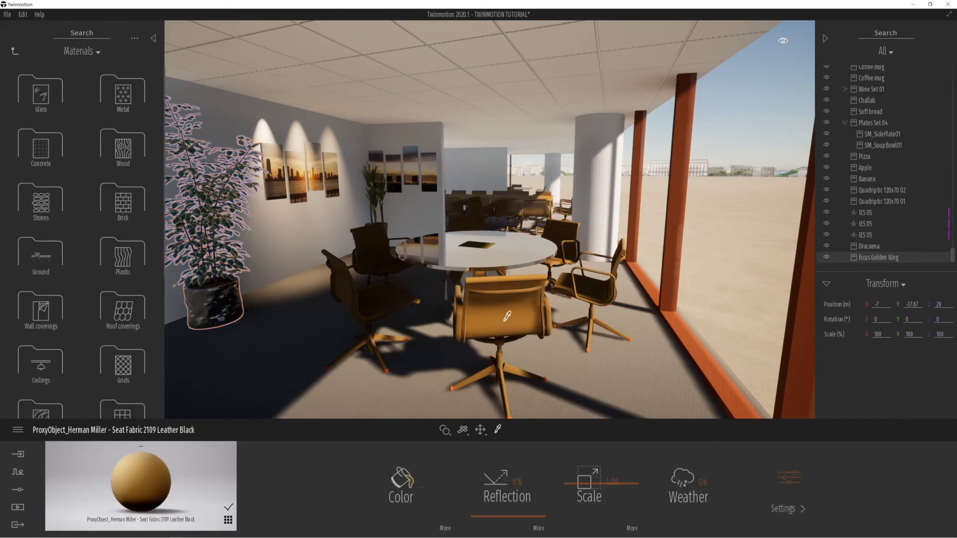
{"action": "left_click", "coordinate": [228, 521]}
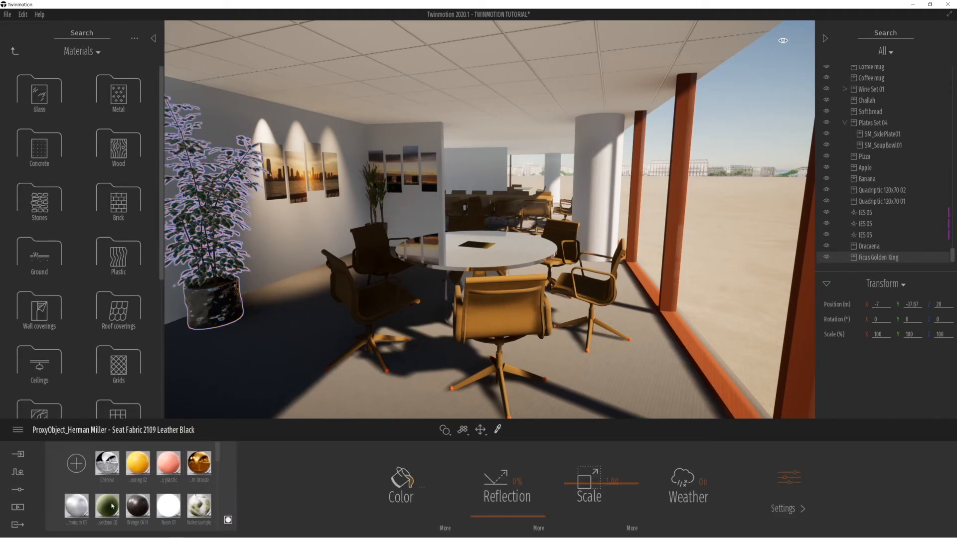
{"action": "left_click_drag", "start_coordinate": [111, 503], "coordinate": [456, 349]}
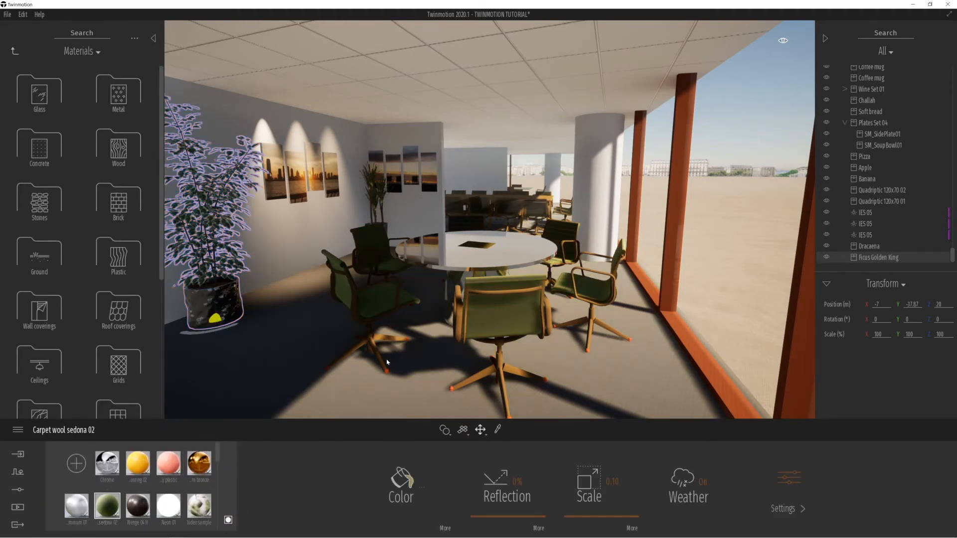
{"action": "left_click_drag", "start_coordinate": [119, 466], "coordinate": [482, 390]}
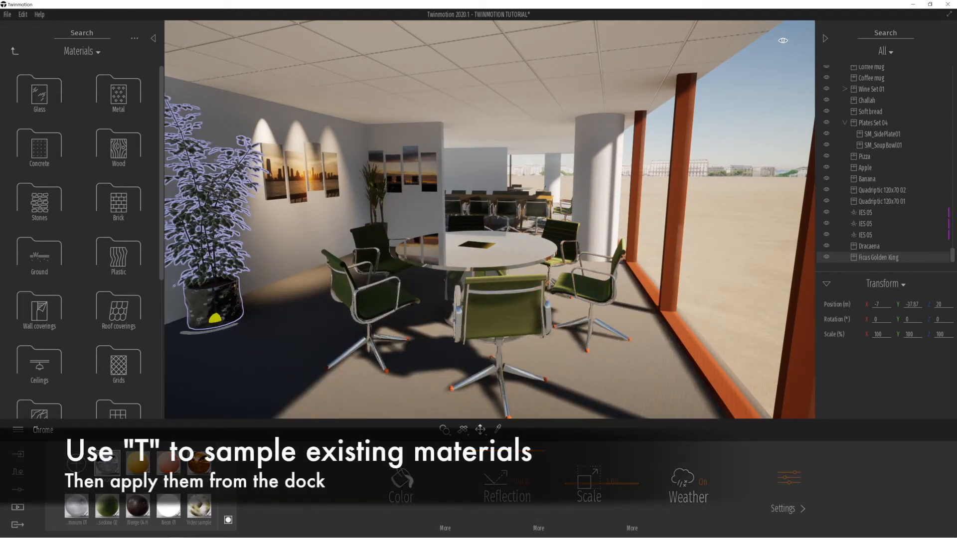
{"action": "left_click_drag", "start_coordinate": [108, 475], "coordinate": [387, 372]}
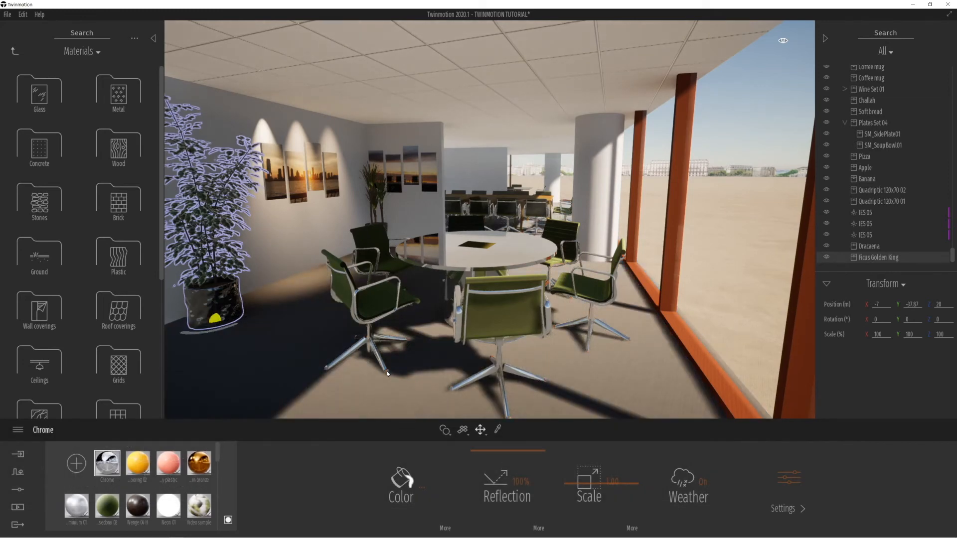
Step: Darken the Chrome material's color from white to a neutral grey
{"action": "left_click", "coordinate": [408, 483]}
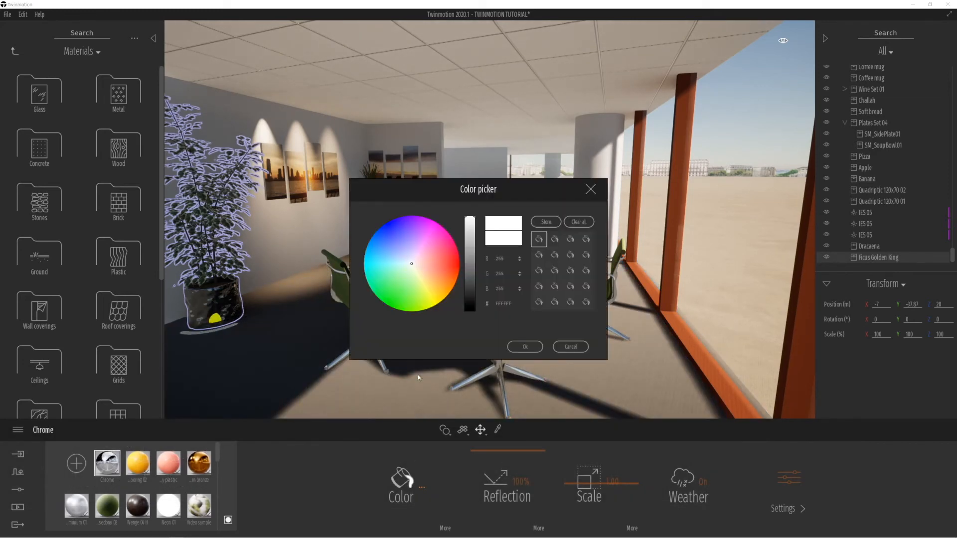
{"action": "left_click", "coordinate": [468, 279]}
{"action": "left_click_drag", "start_coordinate": [476, 272], "coordinate": [472, 247]}
{"action": "left_click", "coordinate": [527, 345]}
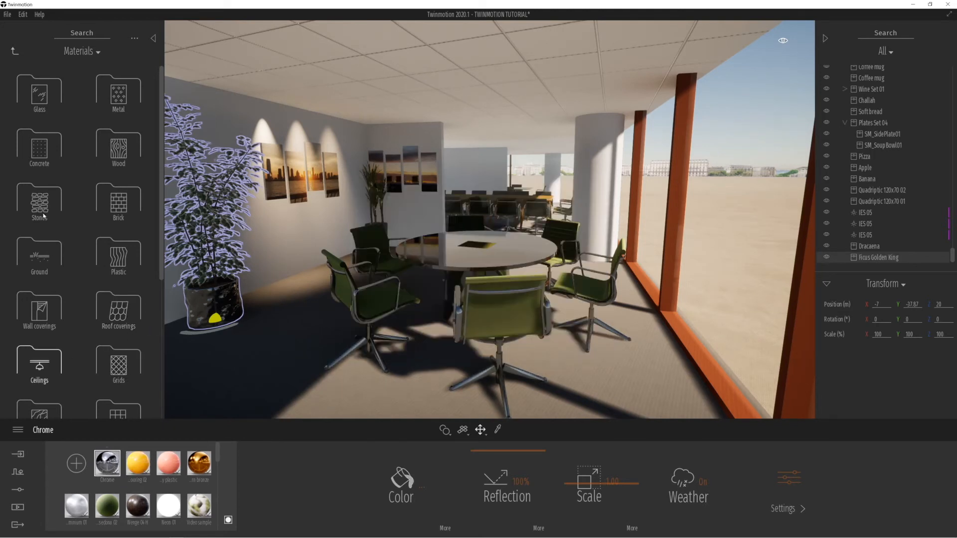
Step: Apply the Galvanised steel 01 metal material to the orange window mullions
{"action": "left_click", "coordinate": [113, 99]}
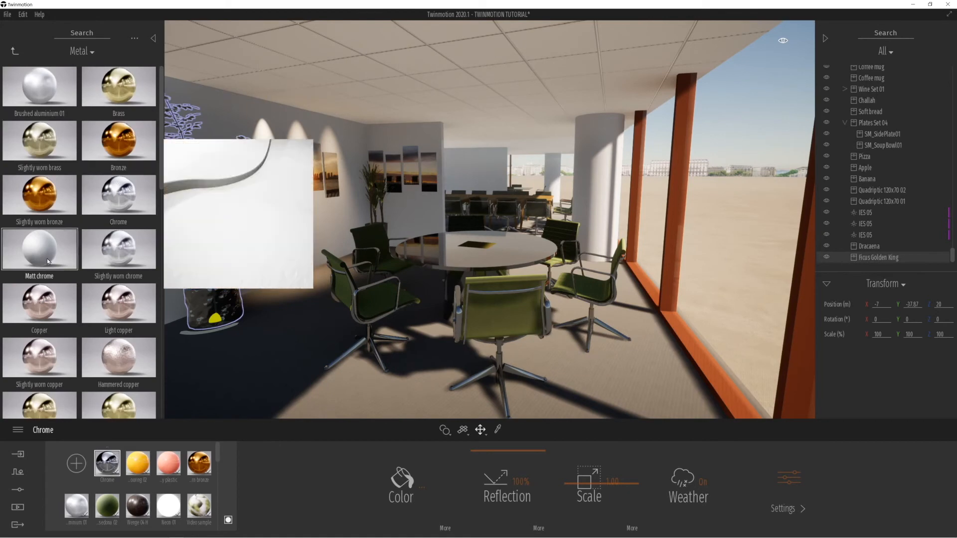
{"action": "scroll", "coordinate": [50, 261], "scroll_direction": "down", "scroll_amount": 3}
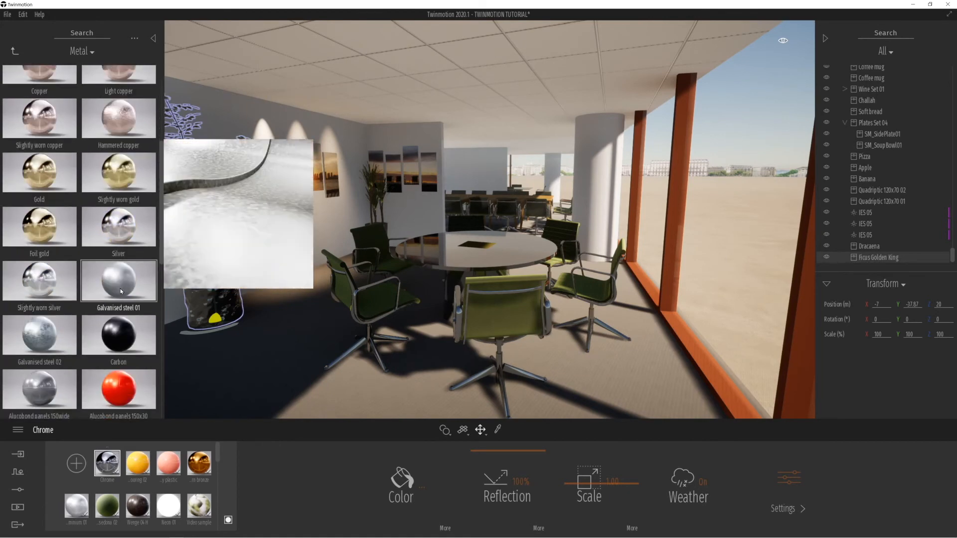
{"action": "left_click_drag", "start_coordinate": [541, 262], "coordinate": [669, 289]}
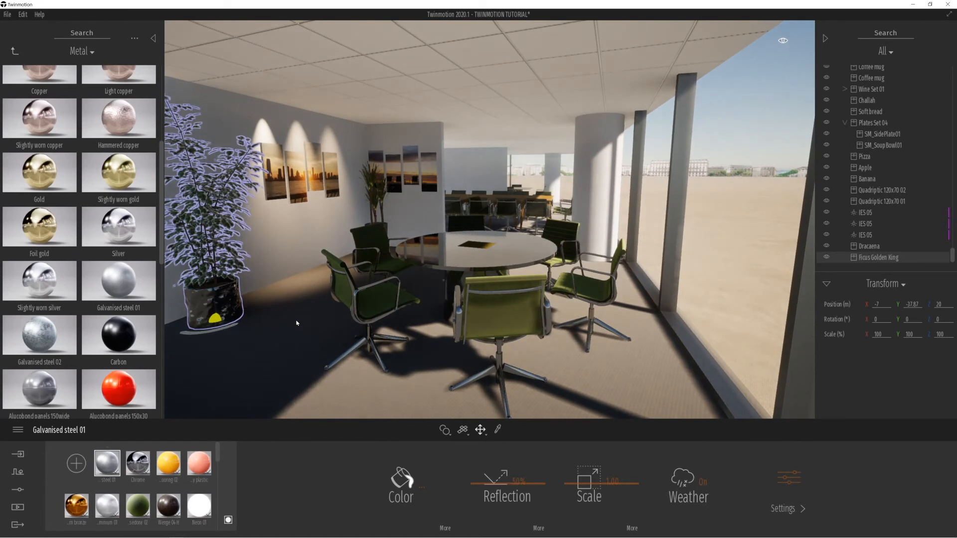
Step: Place the posed humans Emmet near the windows and Shu near the artwork wall, both standing beside the meeting table
{"action": "left_click", "coordinate": [12, 51]}
{"action": "left_click", "coordinate": [12, 50]}
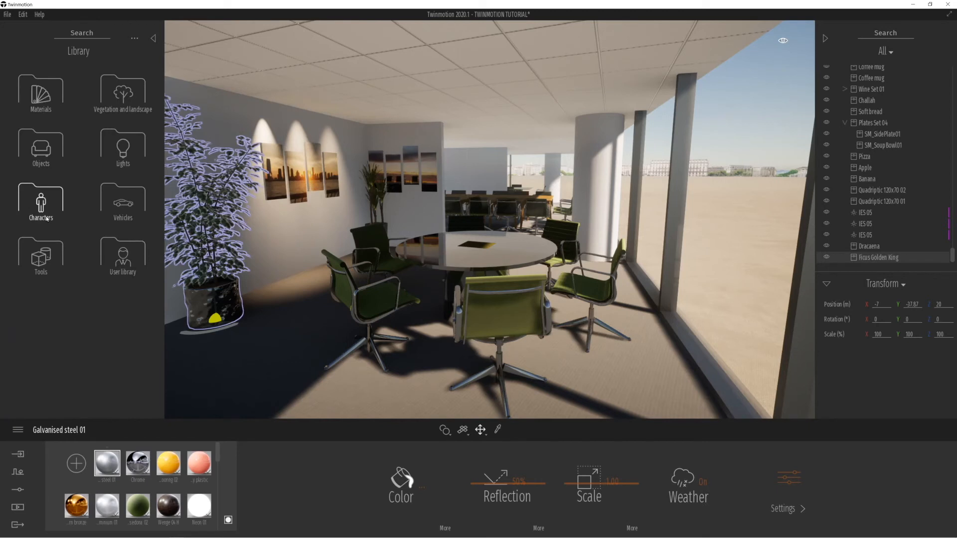
{"action": "left_click", "coordinate": [47, 218]}
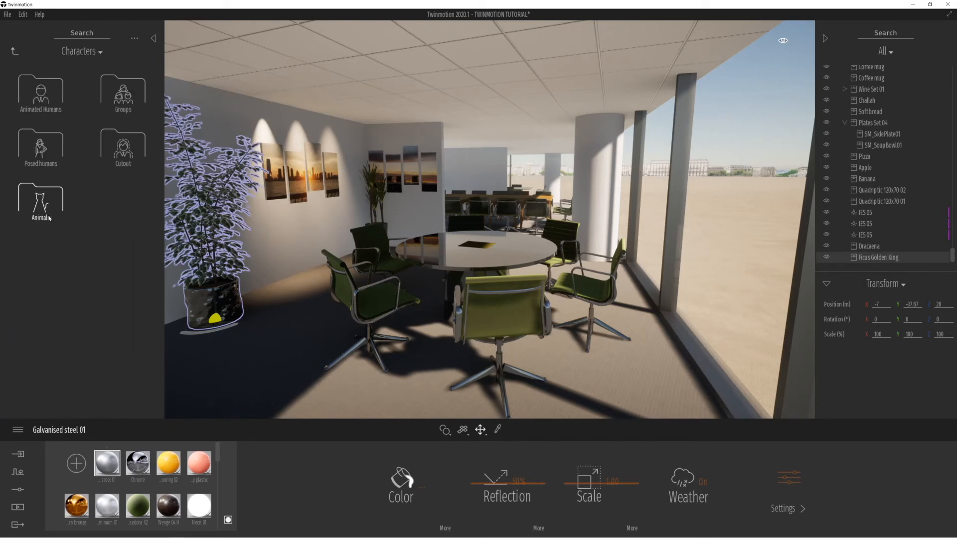
{"action": "left_click", "coordinate": [41, 148]}
{"action": "left_click_drag", "start_coordinate": [119, 142], "coordinate": [494, 371]}
{"action": "left_click_drag", "start_coordinate": [582, 370], "coordinate": [628, 359]}
{"action": "left_click_drag", "start_coordinate": [39, 142], "coordinate": [378, 337]}
{"action": "scroll", "coordinate": [352, 324], "scroll_direction": "down", "scroll_amount": 2}
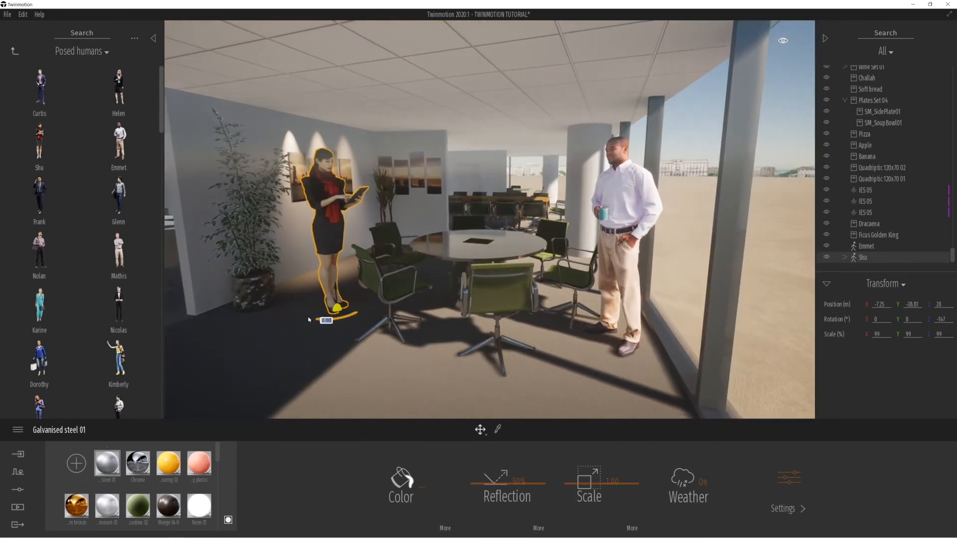
Step: Seat the posed human Eugene on the meeting chair nearest Shu, with the Z rotation set to 173°
{"action": "scroll", "coordinate": [352, 325], "scroll_direction": "up", "scroll_amount": 4}
{"action": "mouse_move", "coordinate": [63, 375]}
{"action": "scroll", "coordinate": [60, 371], "scroll_direction": "down", "scroll_amount": 5}
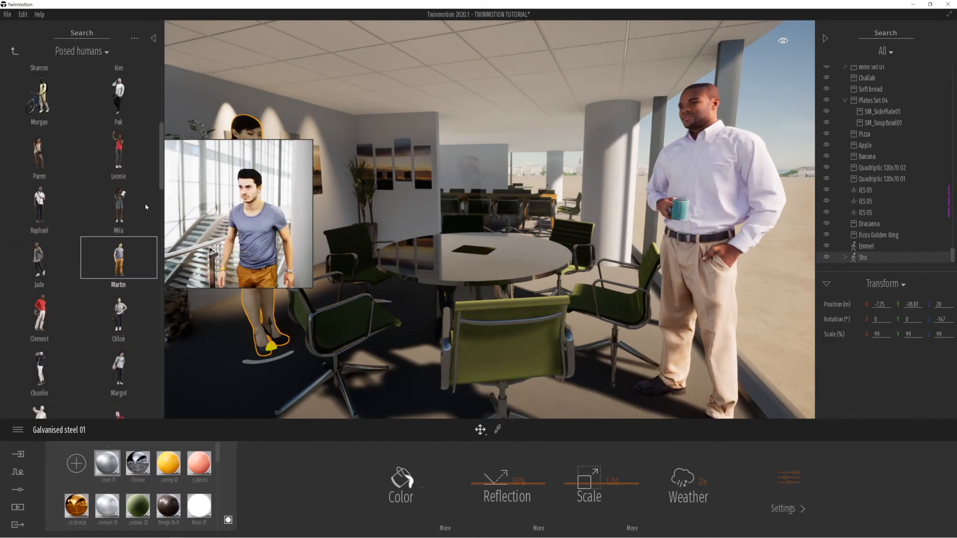
{"action": "scroll", "coordinate": [113, 225], "scroll_direction": "down", "scroll_amount": 2}
{"action": "mouse_move", "coordinate": [113, 226]}
{"action": "mouse_move", "coordinate": [123, 306]}
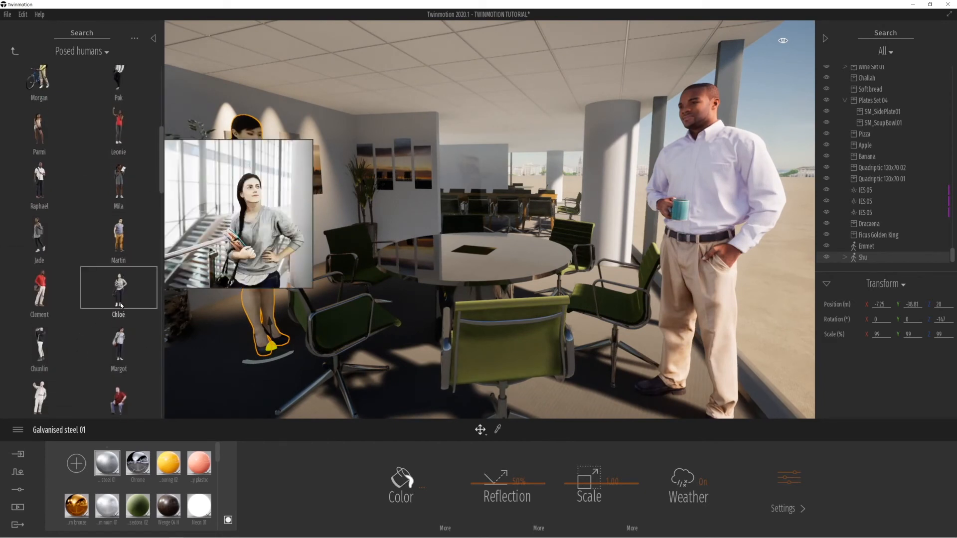
{"action": "left_click_drag", "start_coordinate": [160, 187], "coordinate": [158, 273]}
{"action": "left_click_drag", "start_coordinate": [39, 276], "coordinate": [390, 305]}
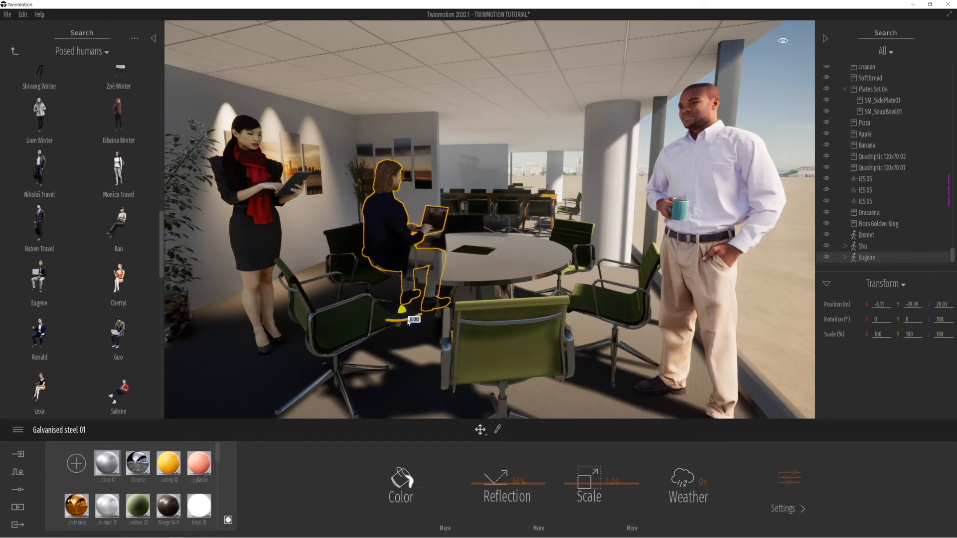
{"action": "mouse_move", "coordinate": [386, 323]}
{"action": "left_mouse_down"}
{"action": "mouse_move", "coordinate": [372, 320]}
{"action": "mouse_move", "coordinate": [391, 324]}
{"action": "mouse_move", "coordinate": [379, 333]}
{"action": "mouse_move", "coordinate": [382, 323]}
{"action": "left_mouse_up"}
Step: Place the posed human Liam Winter standing by the partition walls at the second round meeting table
{"action": "key", "text": "s"}
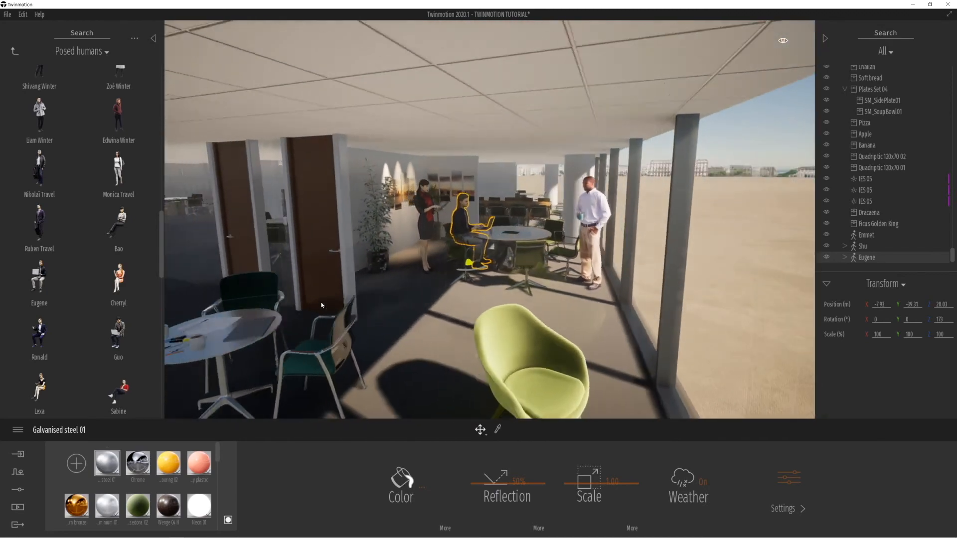
{"action": "right_click_drag", "start_coordinate": [322, 302], "coordinate": [382, 313]}
{"action": "key", "text": "s"}
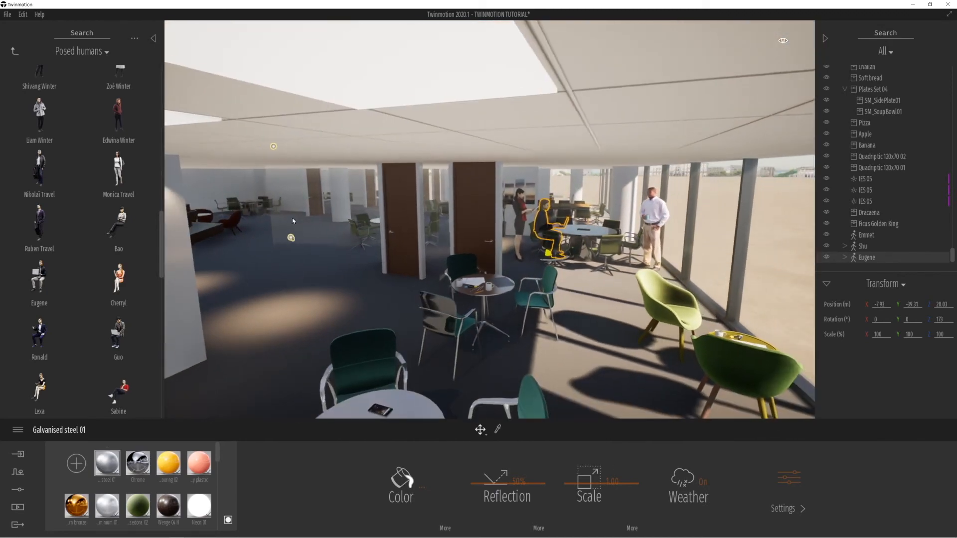
{"action": "key", "text": "w"}
{"action": "key", "text": "s"}
{"action": "key", "text": "q"}
{"action": "key", "text": "e"}
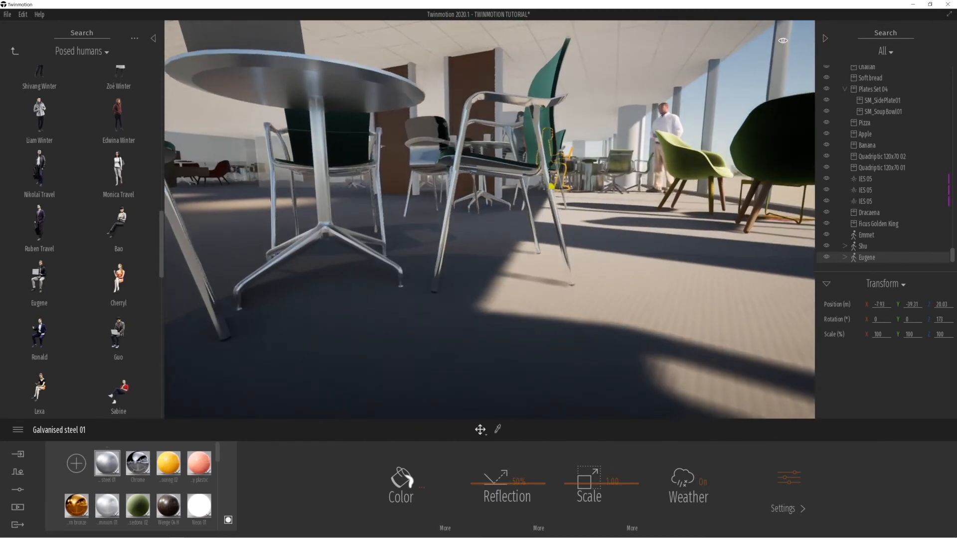
{"action": "key", "text": "w"}
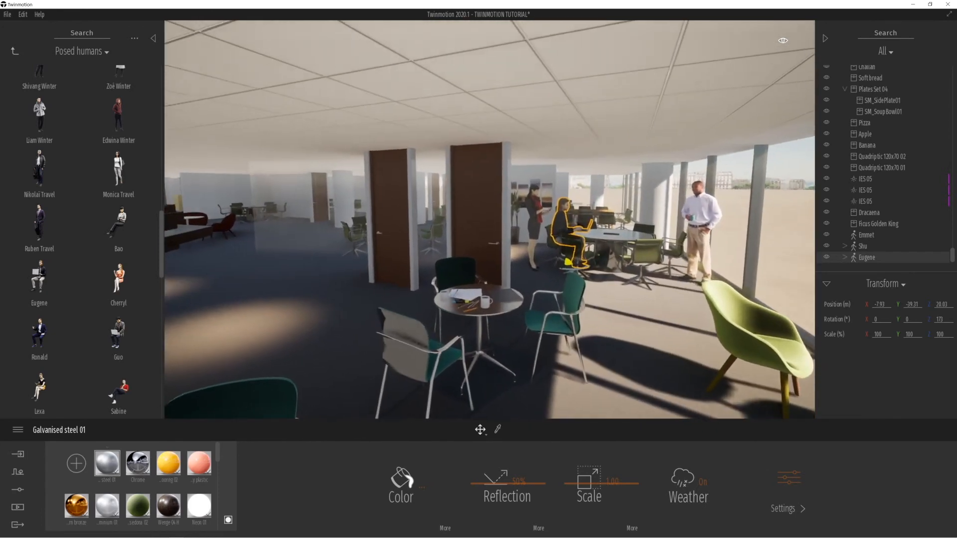
{"action": "key", "text": "w"}
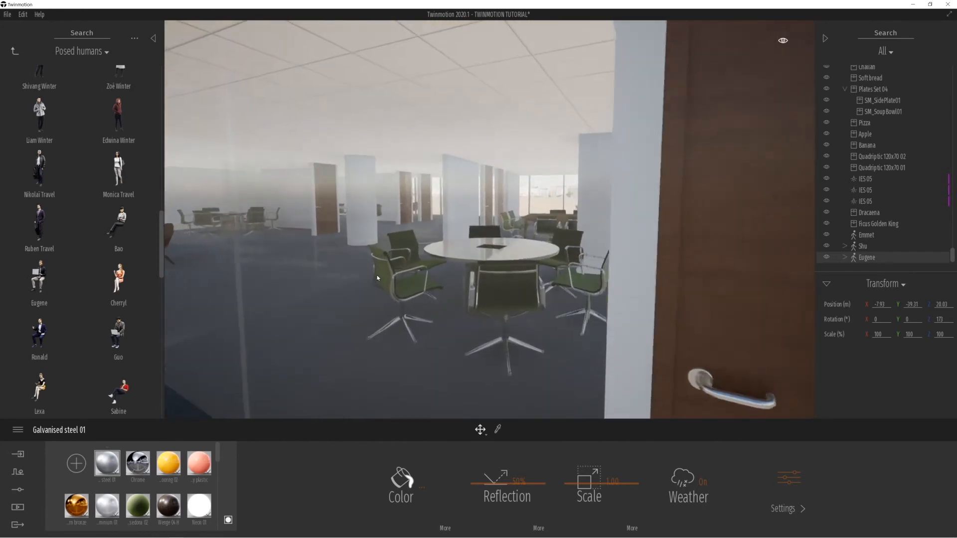
{"action": "mouse_move", "coordinate": [36, 120]}
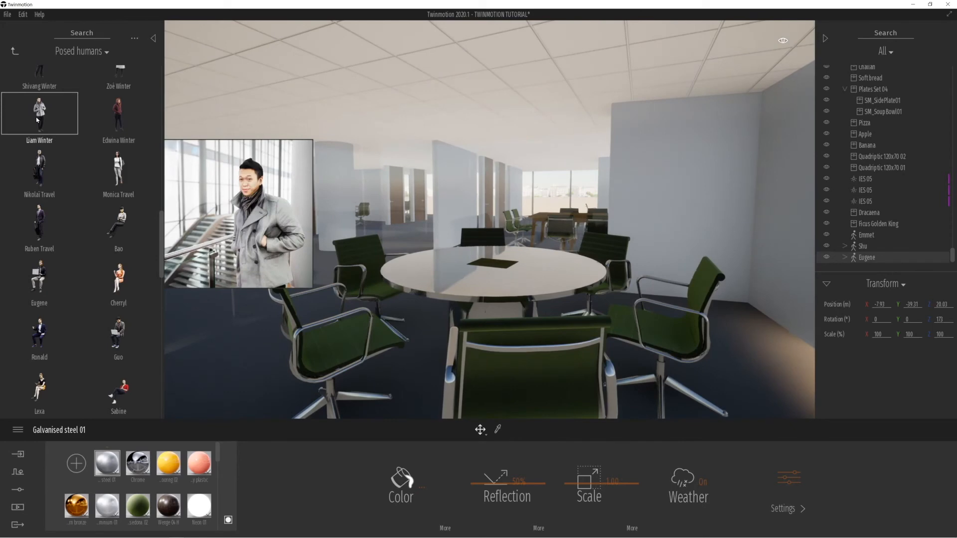
{"action": "left_click_drag", "start_coordinate": [36, 119], "coordinate": [733, 331]}
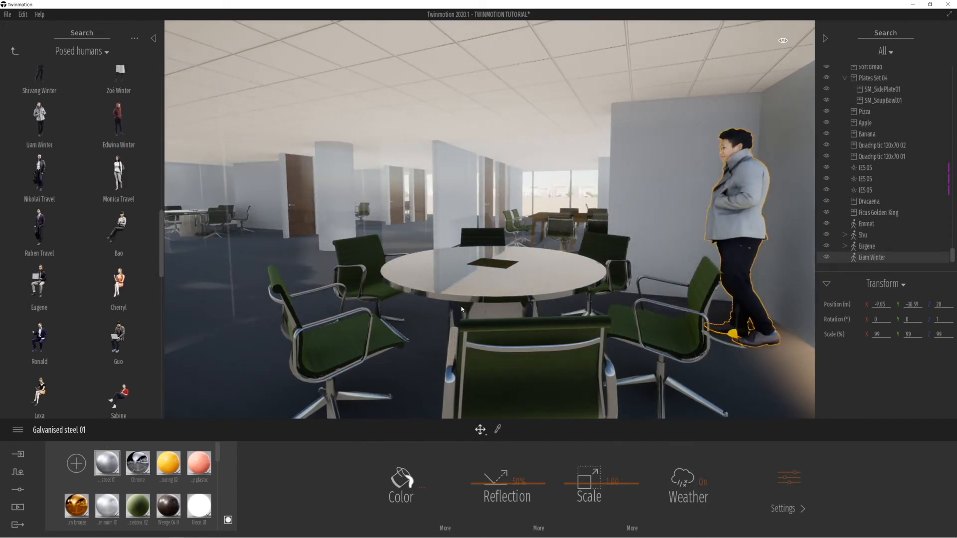
Step: Try the posed human Monica Travel standing behind a chair at the second meeting table, and delete the figure
{"action": "key", "text": "s"}
{"action": "right_click_drag", "start_coordinate": [326, 337], "coordinate": [364, 332]}
{"action": "mouse_move", "coordinate": [98, 178]}
{"action": "left_click_drag", "start_coordinate": [124, 179], "coordinate": [335, 296]}
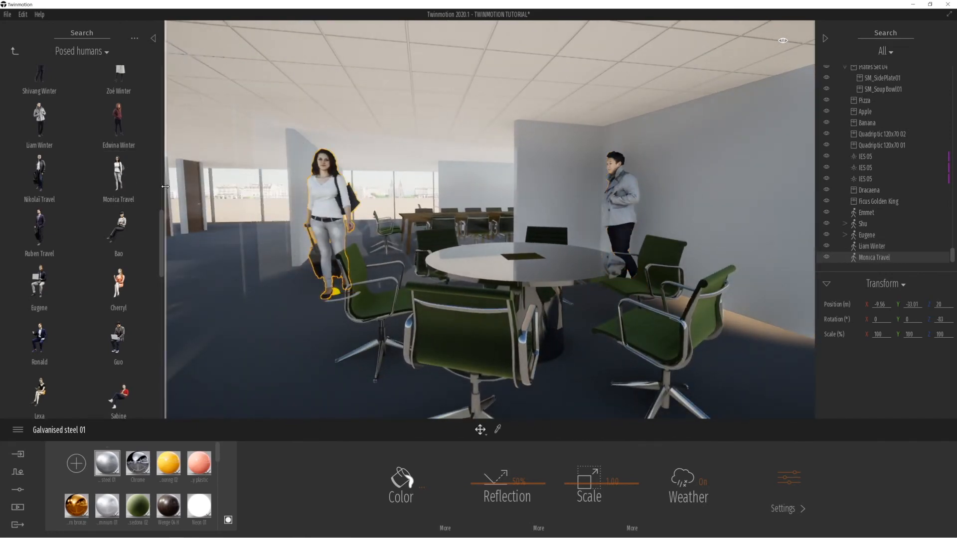
{"action": "key", "text": "Delete"}
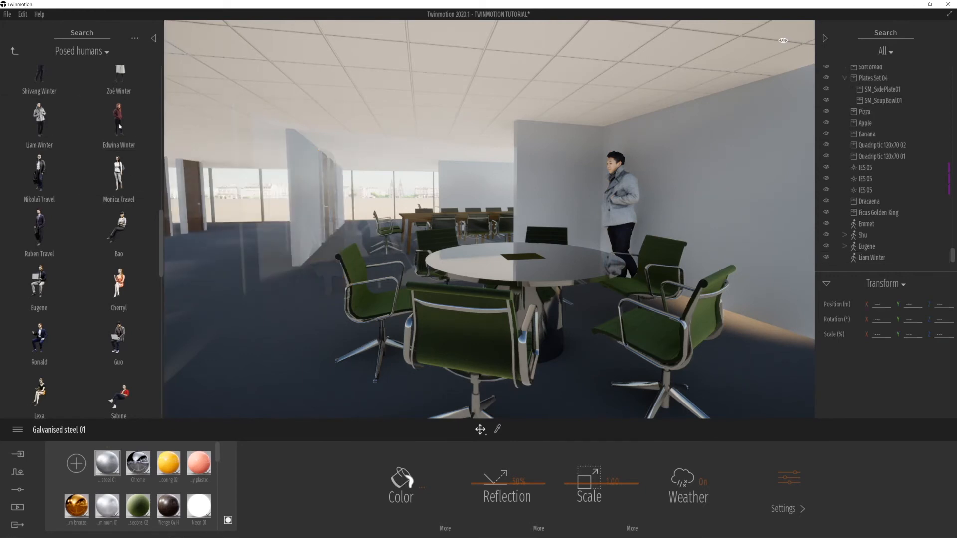
Step: Place the seated posed human Guo on the near chair of the second meeting table
{"action": "mouse_move", "coordinate": [25, 65]}
{"action": "scroll", "coordinate": [106, 259], "scroll_direction": "down", "scroll_amount": 2}
{"action": "left_click_drag", "start_coordinate": [118, 269], "coordinate": [423, 369]}
{"action": "right_click_drag", "start_coordinate": [268, 380], "coordinate": [419, 379]}
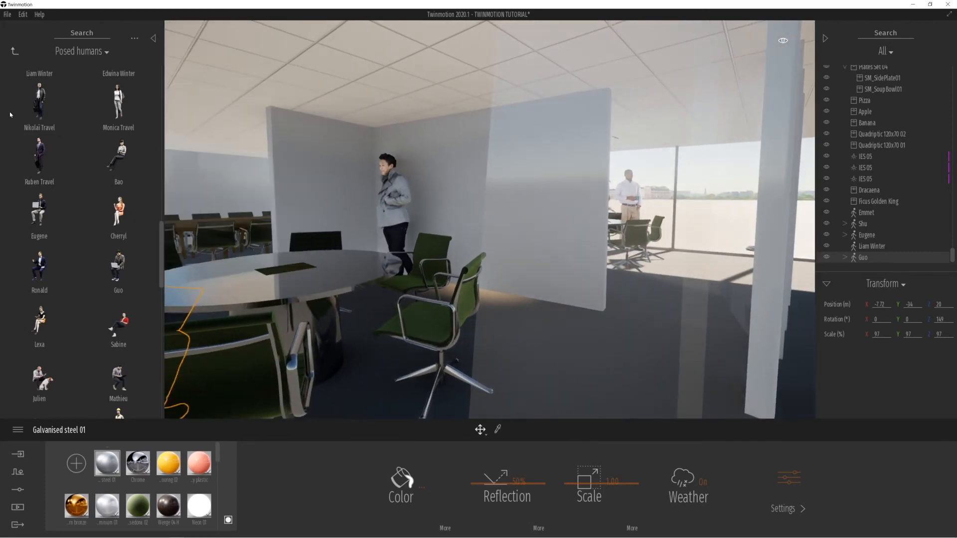
Step: Try the Glass Photo 30x30 07 decoration on the blank partition wall behind the second meeting table, and delete it
{"action": "left_click", "coordinate": [13, 50]}
{"action": "left_click", "coordinate": [13, 50]}
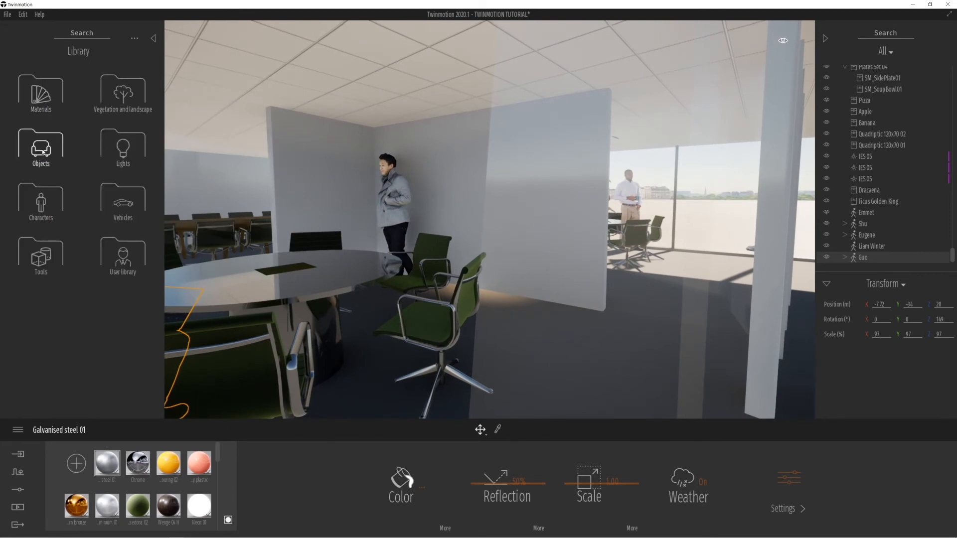
{"action": "left_click", "coordinate": [37, 107]}
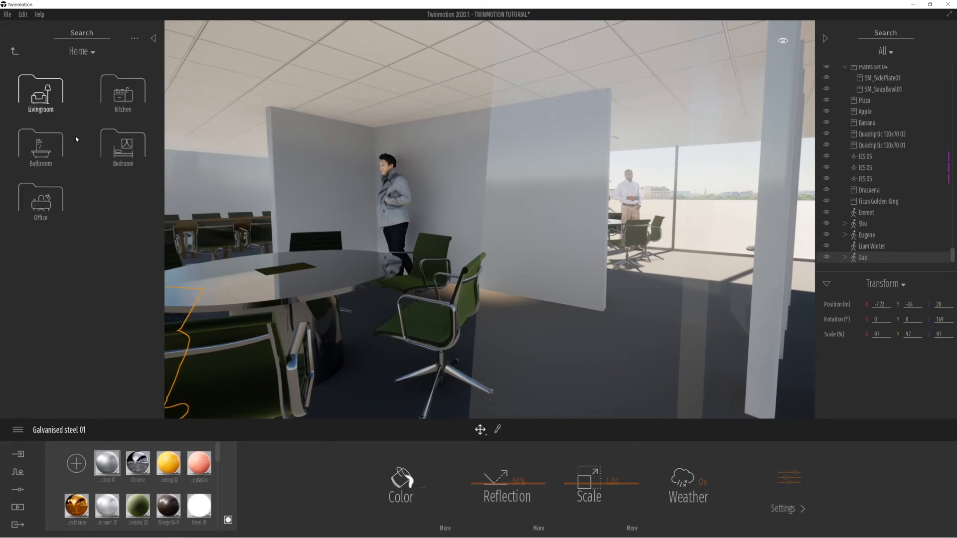
{"action": "left_click", "coordinate": [47, 93]}
{"action": "left_click", "coordinate": [123, 257]}
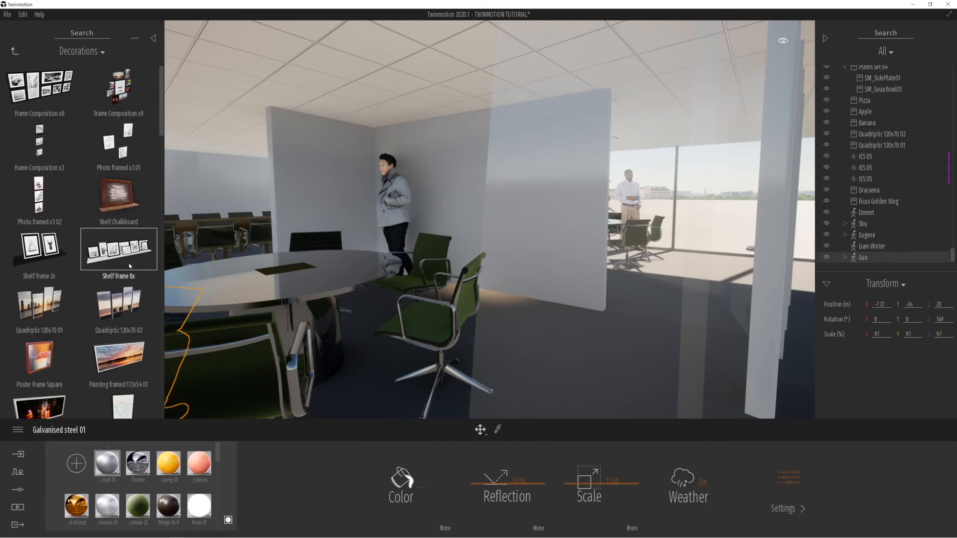
{"action": "scroll", "coordinate": [91, 273], "scroll_direction": "down", "scroll_amount": 4}
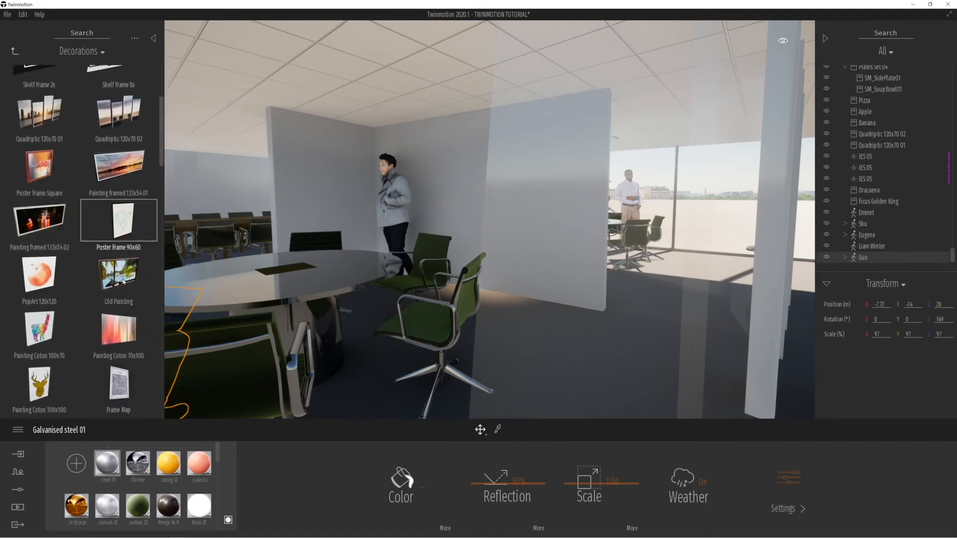
{"action": "scroll", "coordinate": [100, 279], "scroll_direction": "down", "scroll_amount": 4}
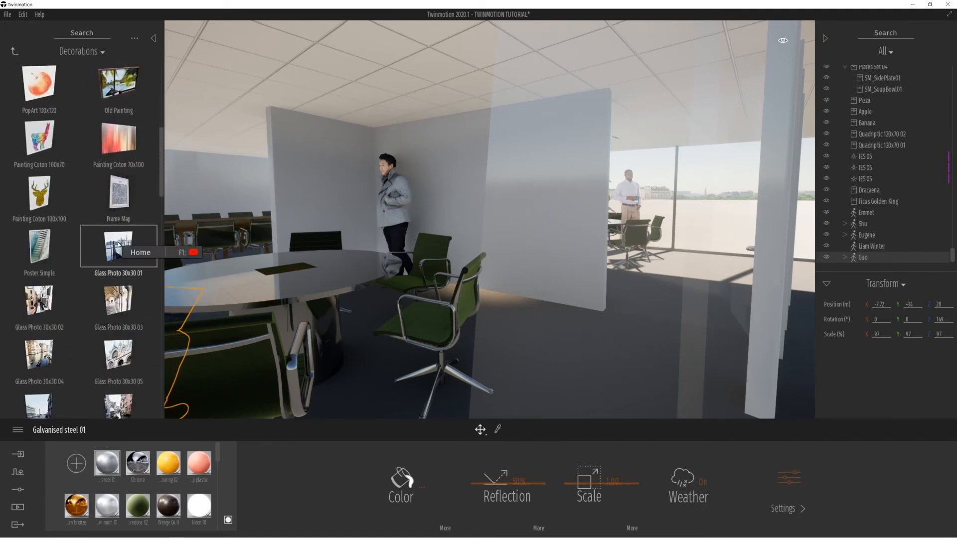
{"action": "scroll", "coordinate": [118, 246], "scroll_direction": "down", "scroll_amount": 3}
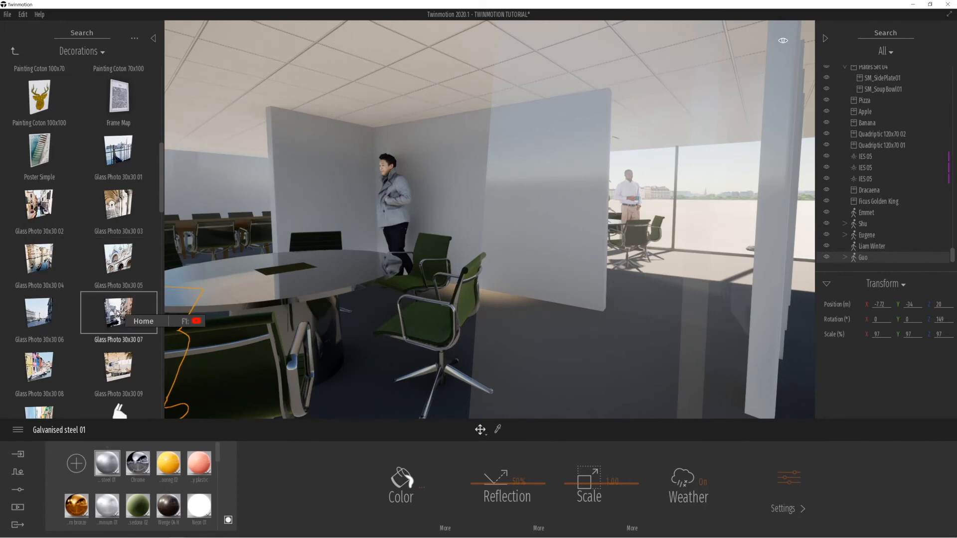
{"action": "left_click_drag", "start_coordinate": [393, 254], "coordinate": [555, 190]}
{"action": "scroll", "coordinate": [333, 170], "scroll_direction": "up", "scroll_amount": 2}
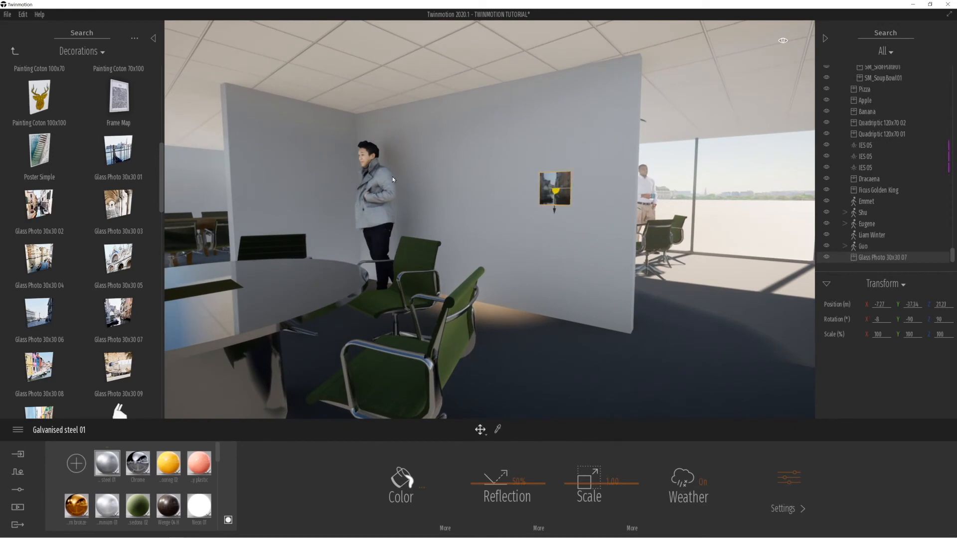
{"action": "key", "text": "Delete"}
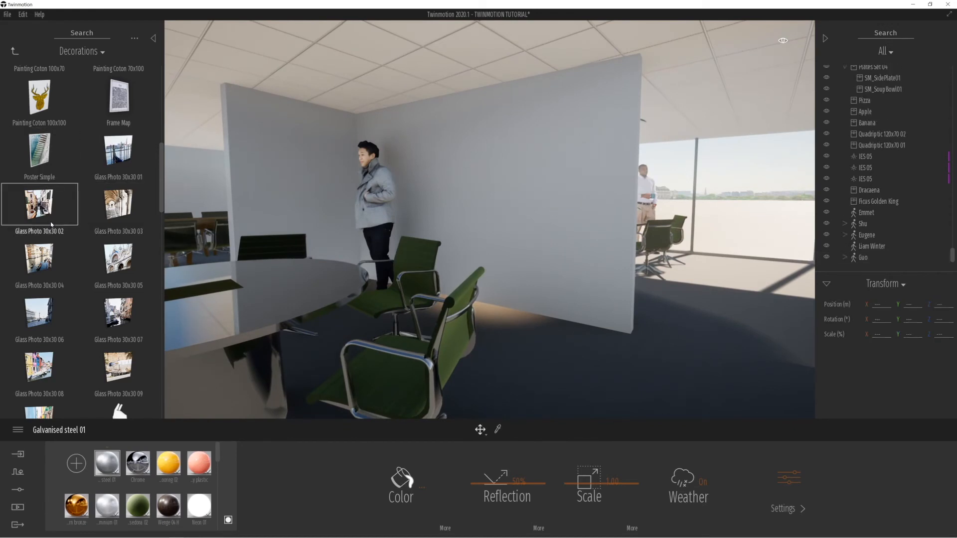
Step: Place the Book 01 and Book 11 decorations on top of the second meeting table
{"action": "scroll", "coordinate": [54, 224], "scroll_direction": "down", "scroll_amount": 2}
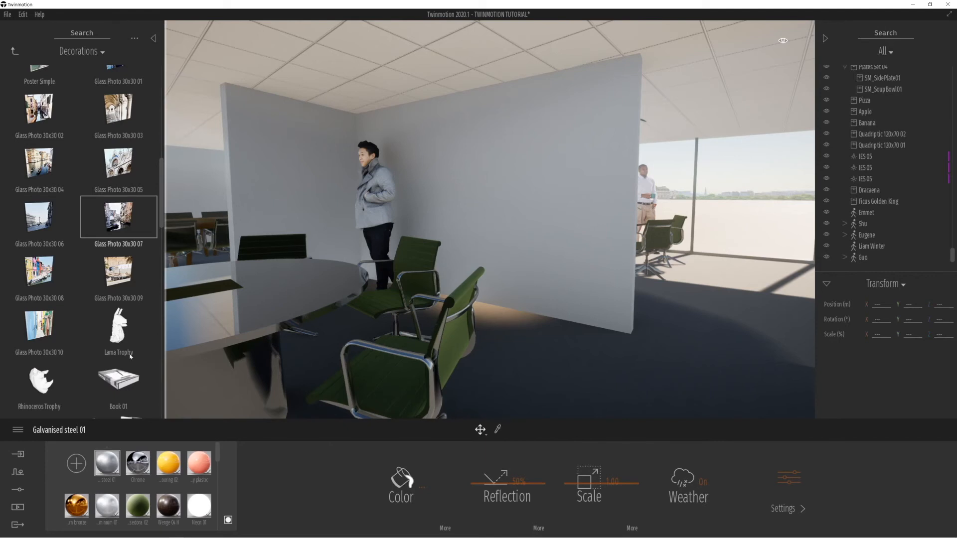
{"action": "left_click_drag", "start_coordinate": [139, 375], "coordinate": [309, 280]}
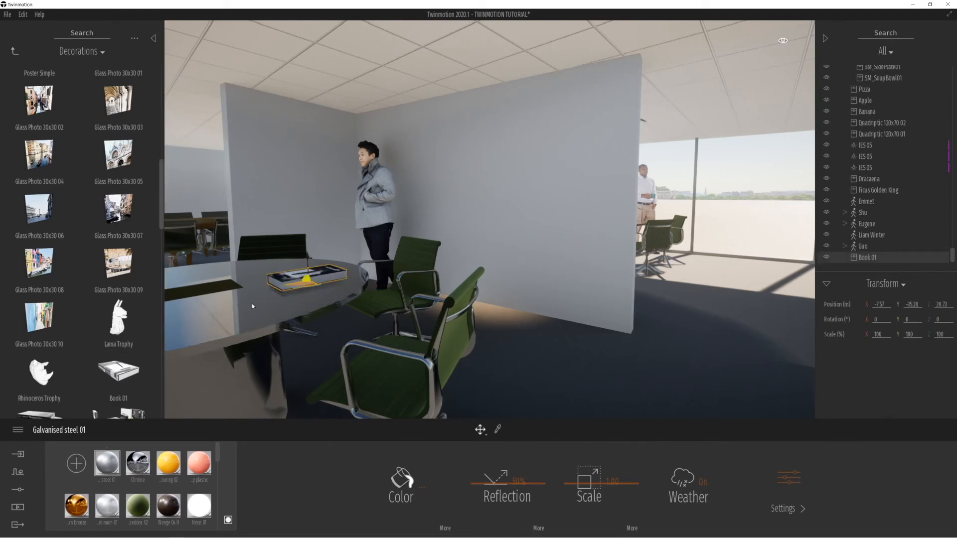
{"action": "scroll", "coordinate": [123, 377], "scroll_direction": "down", "scroll_amount": 3}
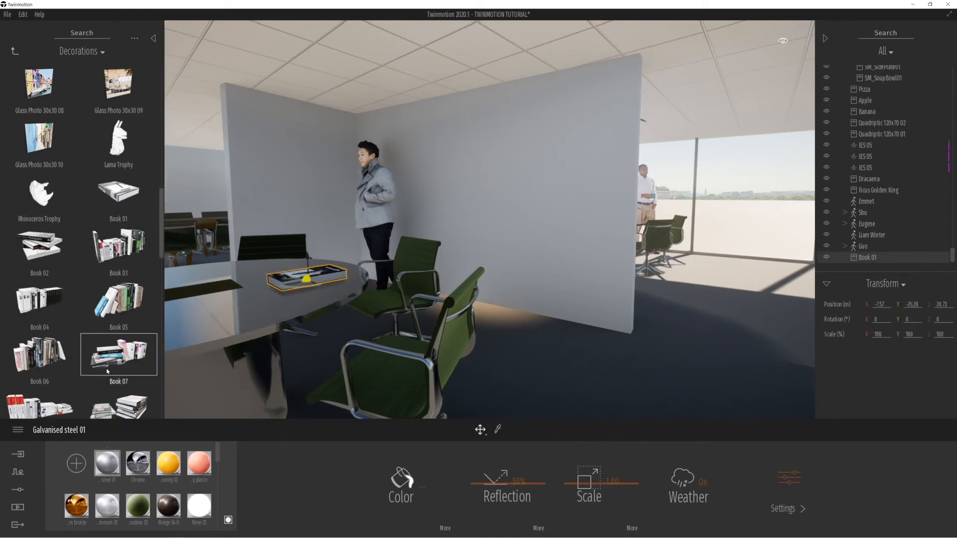
{"action": "scroll", "coordinate": [86, 301], "scroll_direction": "down", "scroll_amount": 3}
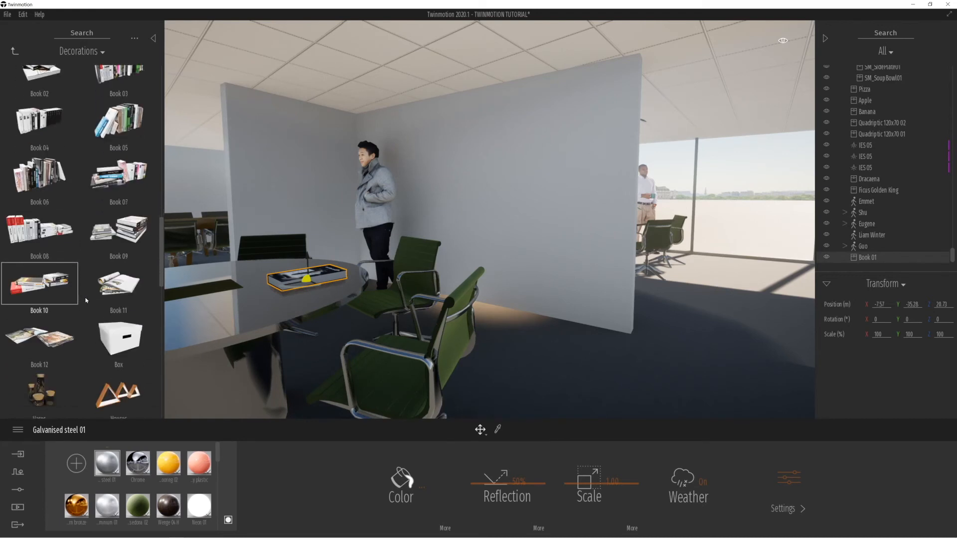
{"action": "left_click_drag", "start_coordinate": [218, 296], "coordinate": [227, 316]}
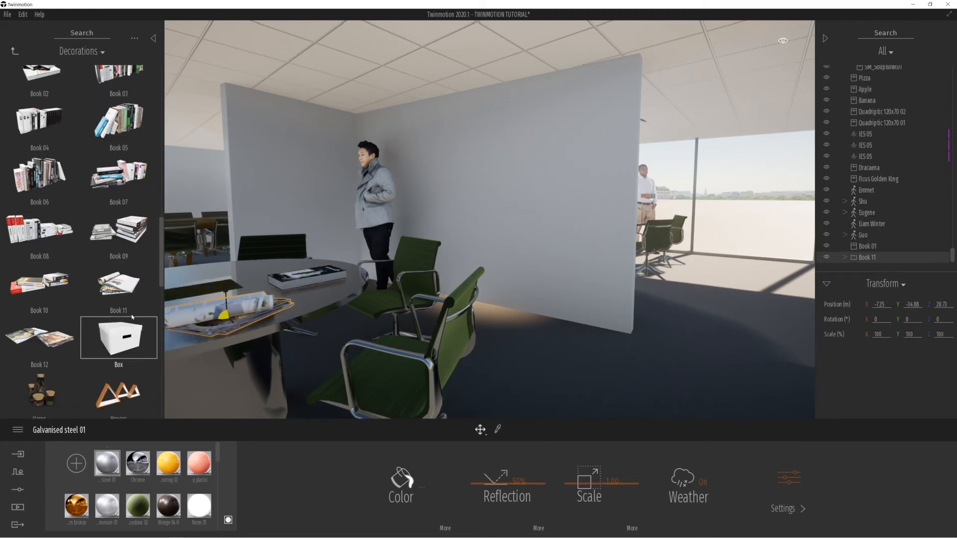
Step: Hang Frame Composition x9 on the long partition wall and Photo framed x3 02 on the adjoining short wall
{"action": "left_click", "coordinate": [15, 50]}
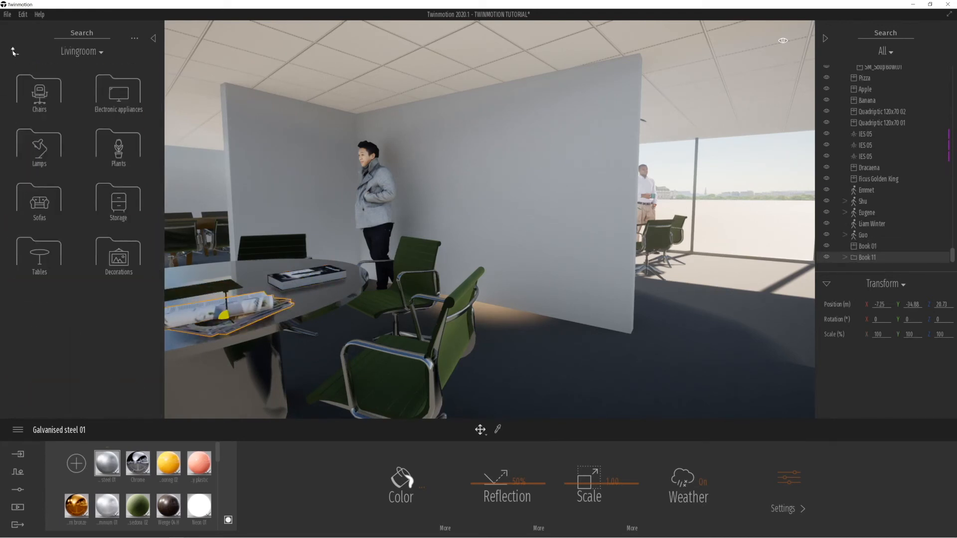
{"action": "left_click", "coordinate": [124, 197]}
{"action": "left_click_drag", "start_coordinate": [120, 92], "coordinate": [537, 195]}
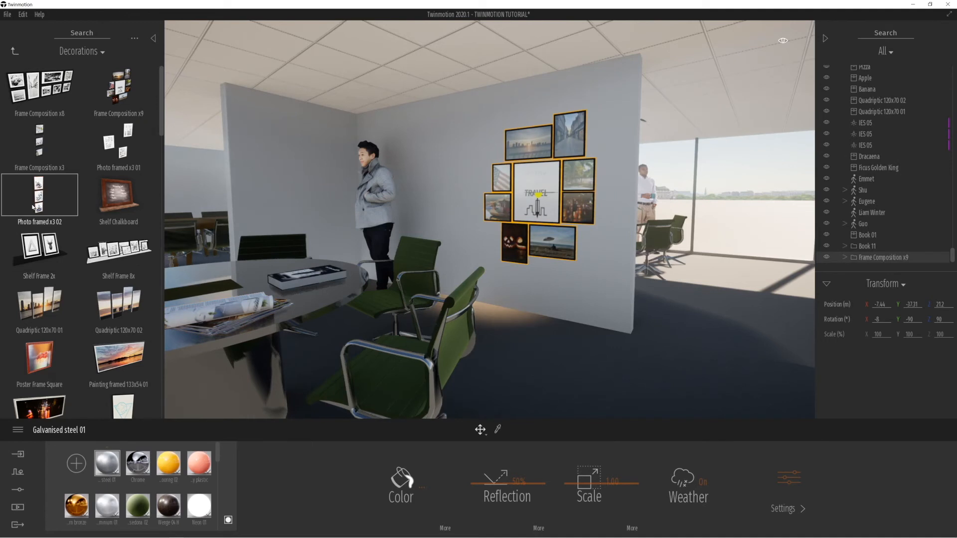
{"action": "left_click_drag", "start_coordinate": [204, 196], "coordinate": [265, 171]}
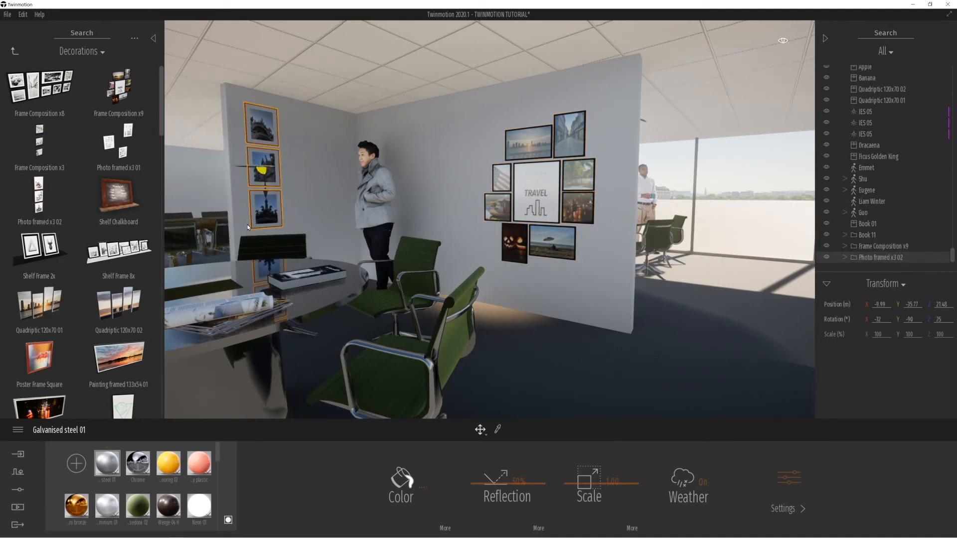
Step: Place a Ficus Golden King on the floor against the long partition wall, beside the frame composition
{"action": "left_click", "coordinate": [13, 50]}
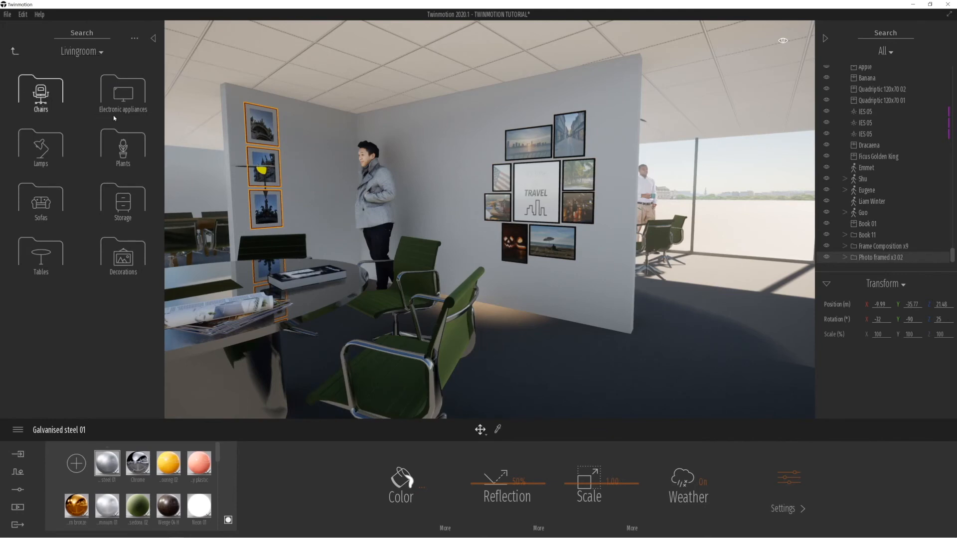
{"action": "left_click", "coordinate": [125, 154]}
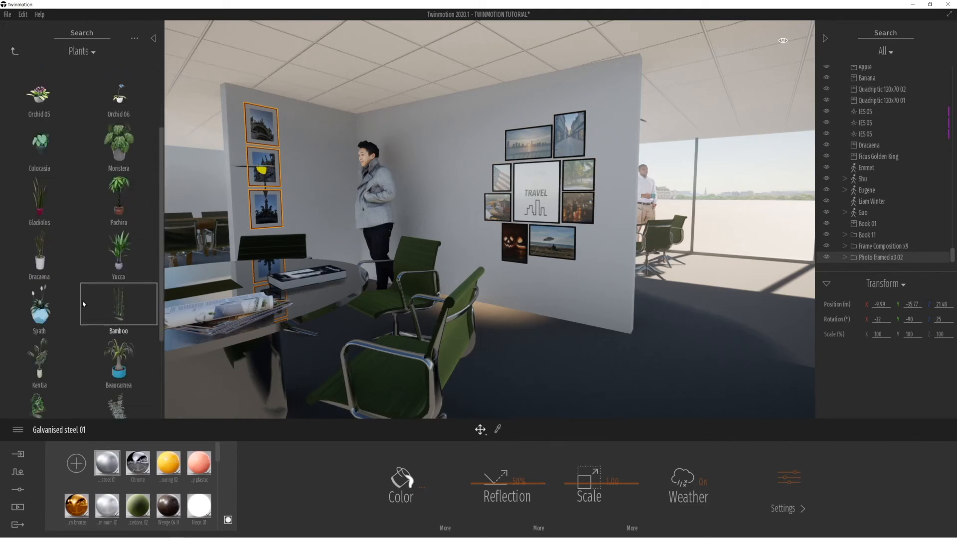
{"action": "scroll", "coordinate": [69, 349], "scroll_direction": "down", "scroll_amount": 3}
{"action": "left_click_drag", "start_coordinate": [45, 345], "coordinate": [495, 309]}
{"action": "middle_click_drag", "start_coordinate": [494, 309], "coordinate": [506, 305], "text": "shift"}
{"action": "scroll", "coordinate": [499, 309], "scroll_direction": "up", "scroll_amount": 5}
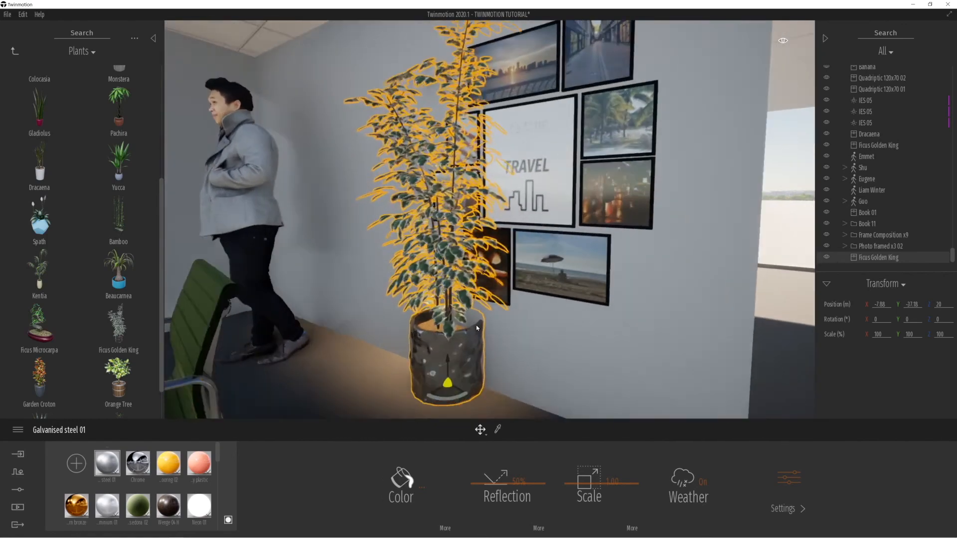
Step: Move the Ficus Golden King into the far wall corner and shift the standing man in the grey jacket clear of it
{"action": "scroll", "coordinate": [473, 328], "scroll_direction": "down", "scroll_amount": 2}
{"action": "left_click_drag", "start_coordinate": [449, 380], "coordinate": [253, 322]}
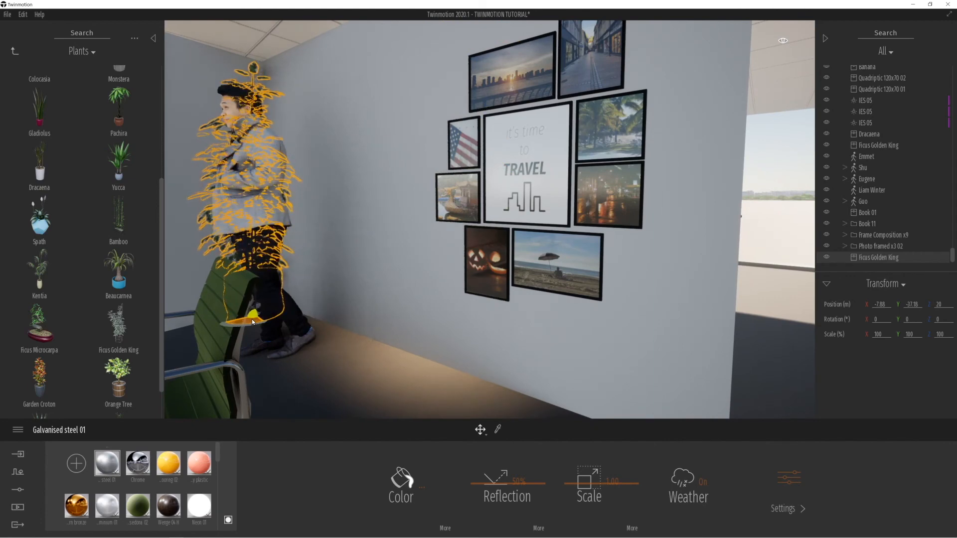
{"action": "left_click", "coordinate": [300, 349]}
{"action": "left_click", "coordinate": [297, 343]}
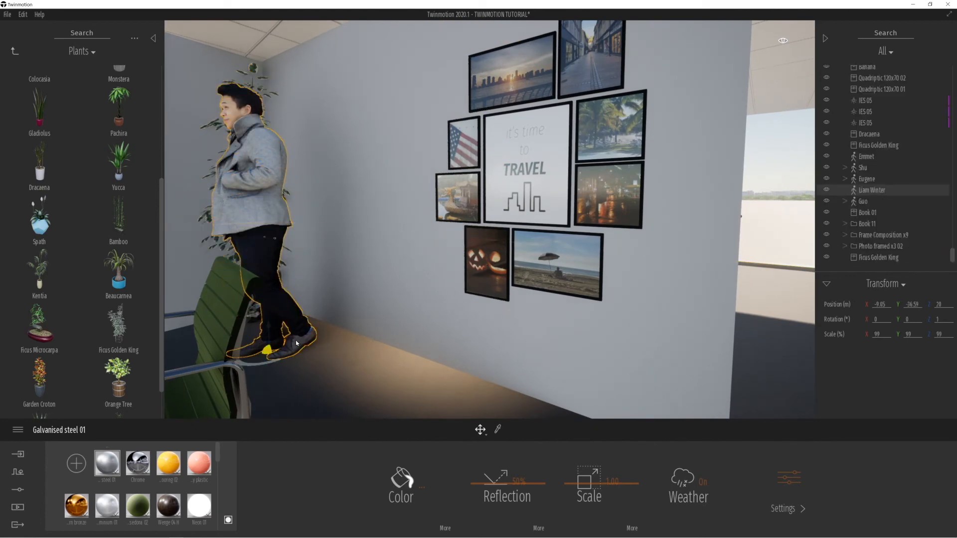
{"action": "left_click_drag", "start_coordinate": [260, 360], "coordinate": [311, 385]}
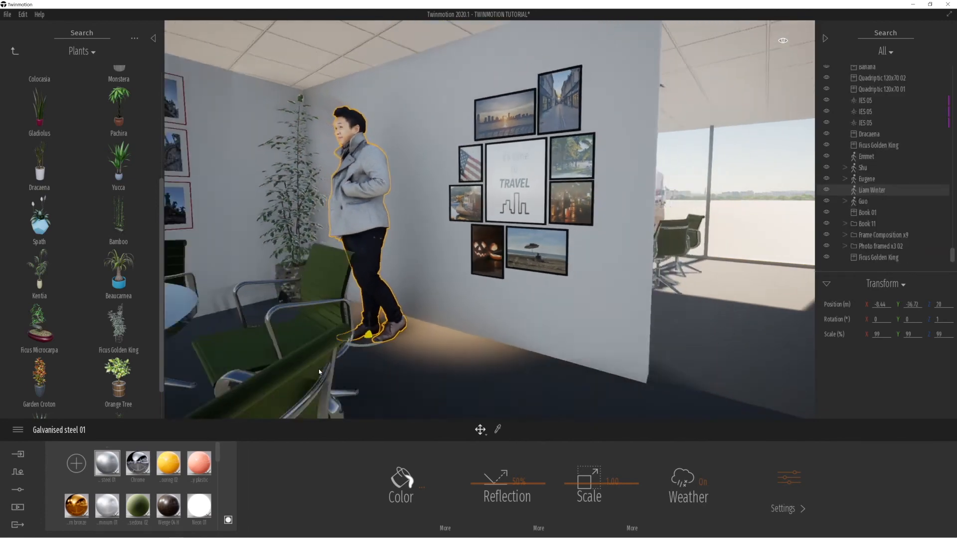
Step: Review the furnished office areas, then view the whole building from outside and above
{"action": "key", "text": "s"}
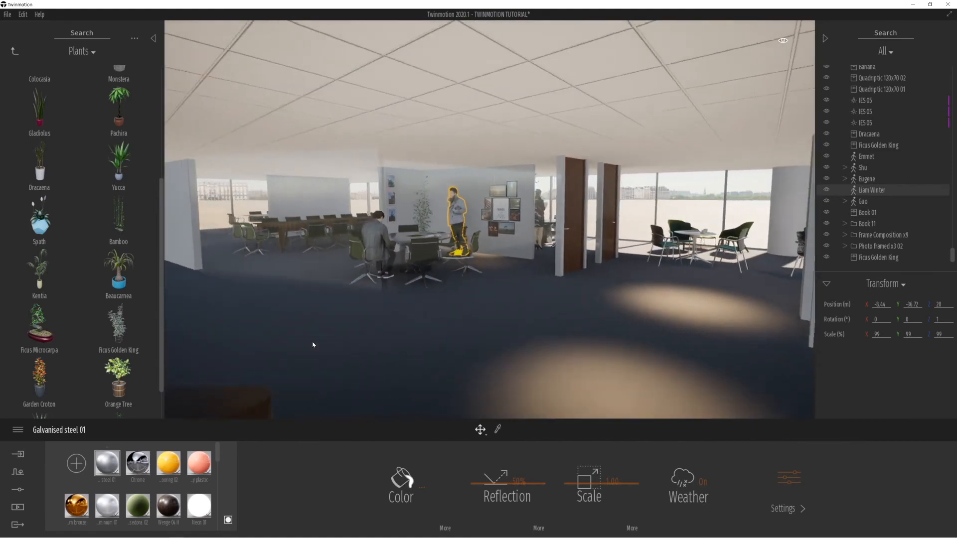
{"action": "key", "text": "a"}
{"action": "key", "text": "w"}
{"action": "right_click_drag", "start_coordinate": [393, 318], "coordinate": [489, 334]}
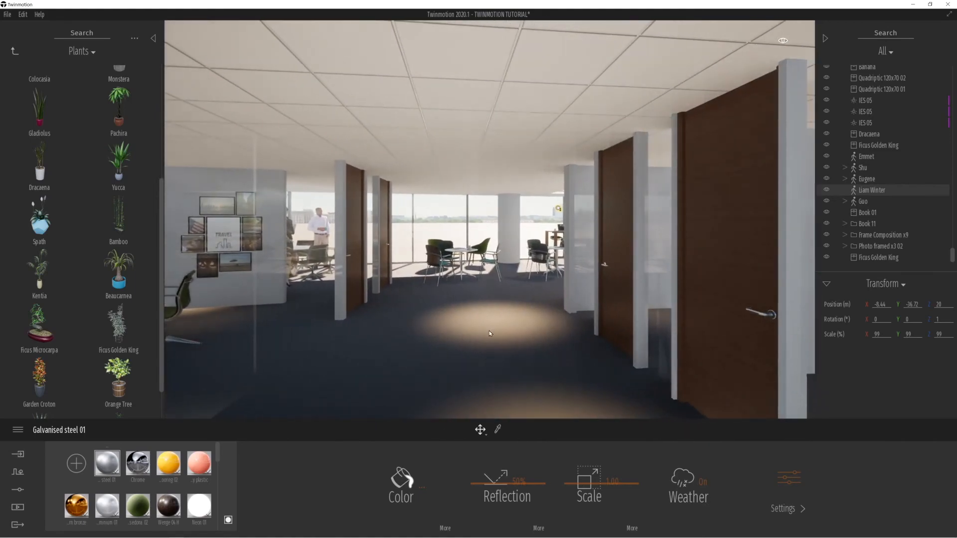
{"action": "key", "text": "w"}
{"action": "right_click_drag", "start_coordinate": [319, 319], "coordinate": [394, 328]}
{"action": "key", "text": "a"}
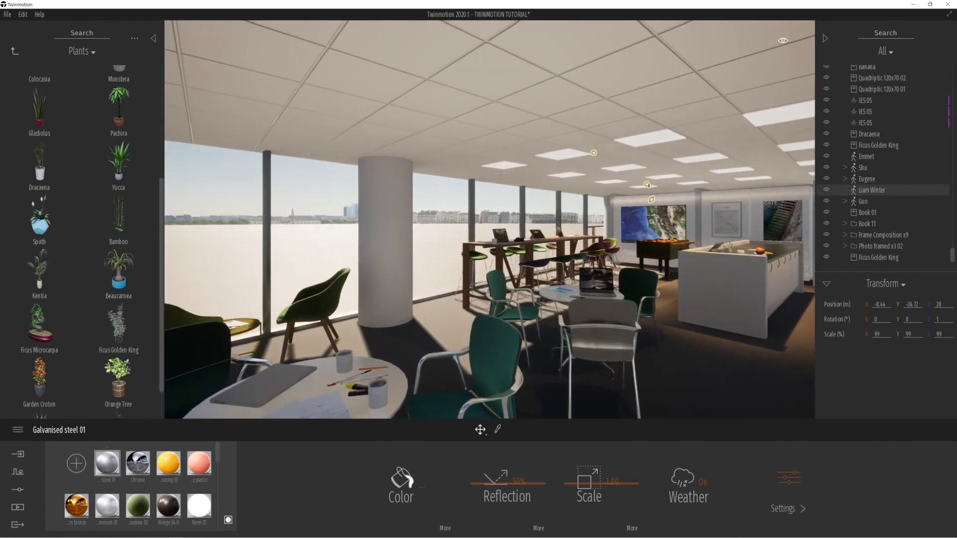
{"action": "right_click_drag", "start_coordinate": [528, 326], "coordinate": [464, 322]}
{"action": "key", "text": "w"}
{"action": "key", "text": "w"}
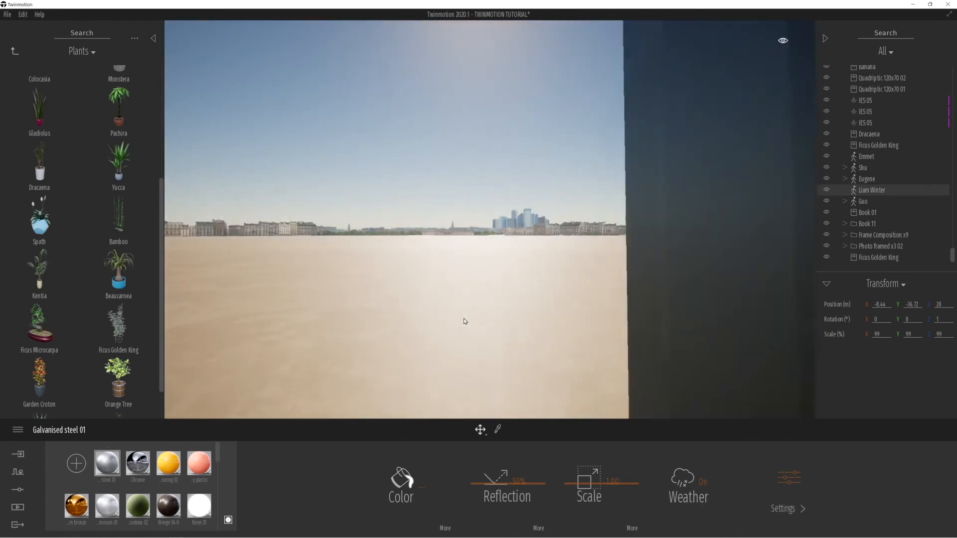
{"action": "right_click_drag", "start_coordinate": [348, 294], "coordinate": [435, 297]}
{"action": "key", "text": "s"}
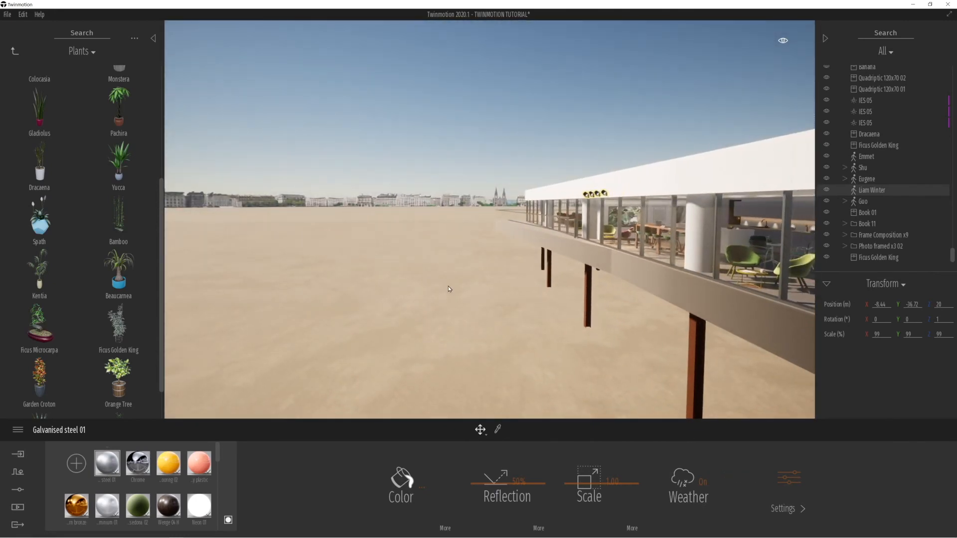
{"action": "key", "text": "e"}
{"action": "key", "text": "a"}
{"action": "right_click_drag", "start_coordinate": [438, 300], "coordinate": [127, 128]}
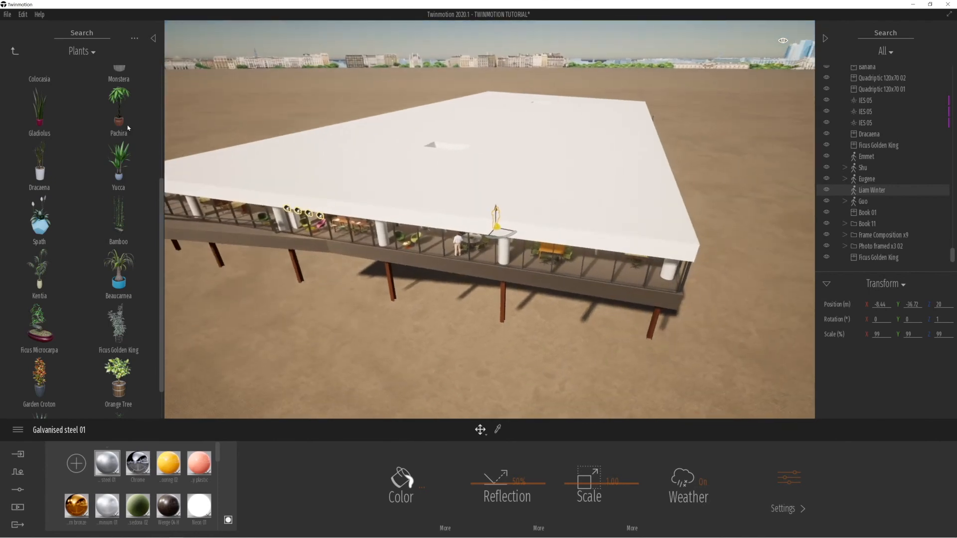
Step: Apply the Grass 1 nature ground material to the sandy starting ground around the building
{"action": "left_click", "coordinate": [15, 51]}
{"action": "left_click", "coordinate": [14, 49]}
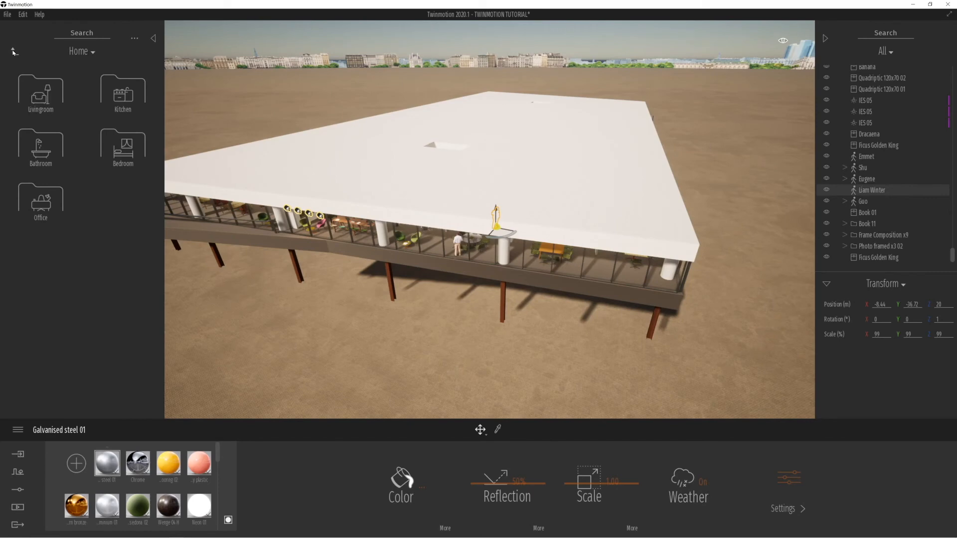
{"action": "left_click", "coordinate": [13, 52]}
{"action": "left_click", "coordinate": [45, 99]}
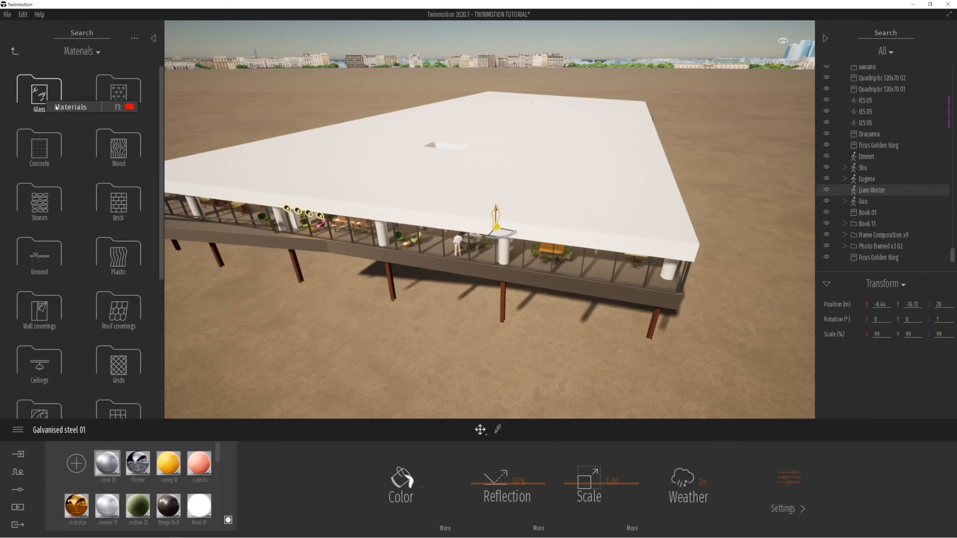
{"action": "left_click", "coordinate": [50, 258]}
{"action": "left_click", "coordinate": [115, 92]}
{"action": "left_click_drag", "start_coordinate": [61, 93], "coordinate": [373, 316]}
{"action": "right_click_drag", "start_coordinate": [372, 316], "coordinate": [309, 274]}
Step: Import urban map context for a riverside area just east of Temple Place in London
{"action": "left_click", "coordinate": [20, 472]}
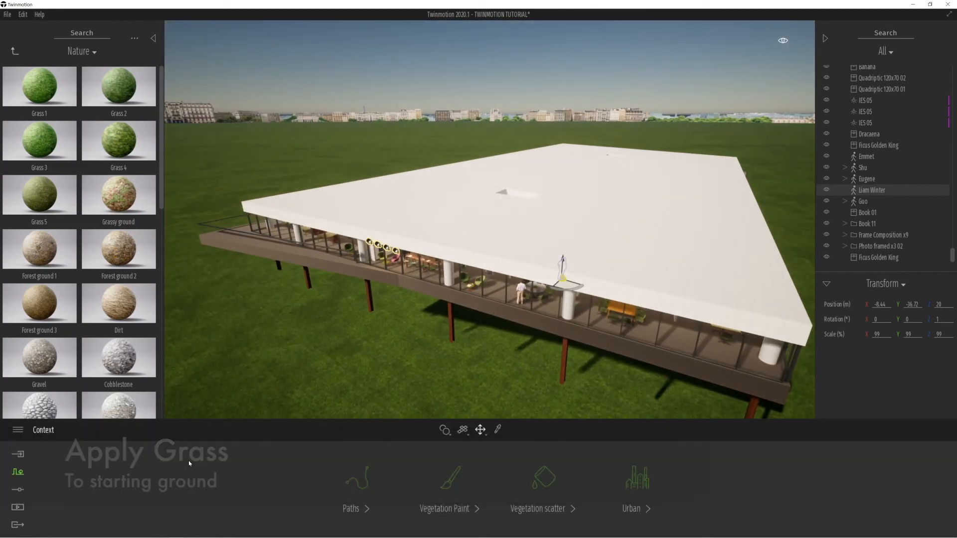
{"action": "left_click", "coordinate": [646, 481]}
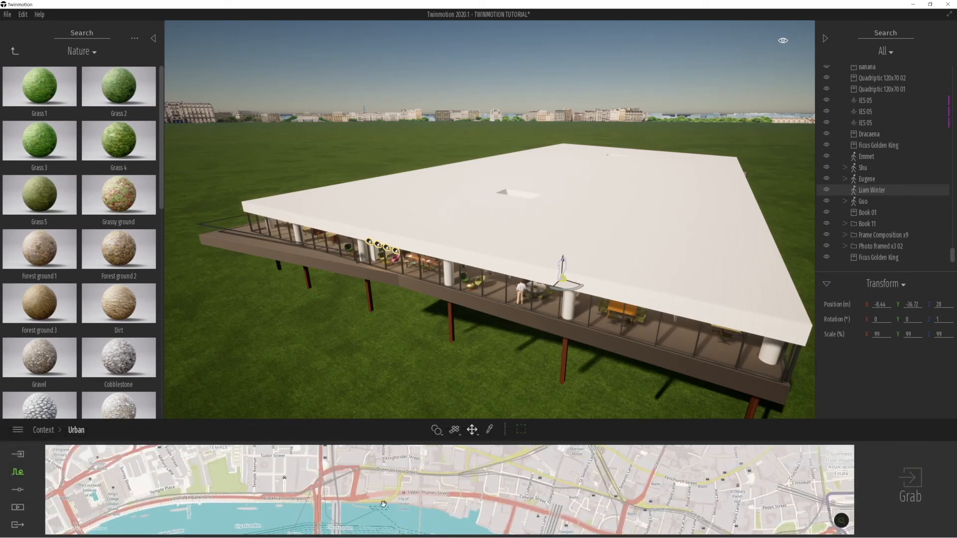
{"action": "left_click_drag", "start_coordinate": [322, 494], "coordinate": [513, 507]}
{"action": "left_click", "coordinate": [520, 429]}
{"action": "left_click_drag", "start_coordinate": [485, 489], "coordinate": [466, 495]}
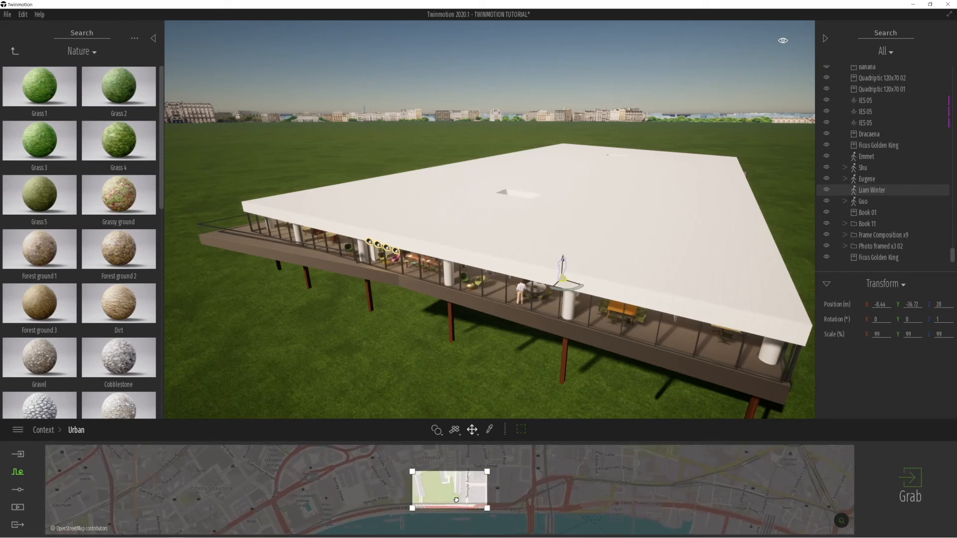
{"action": "left_click_drag", "start_coordinate": [464, 496], "coordinate": [471, 486]}
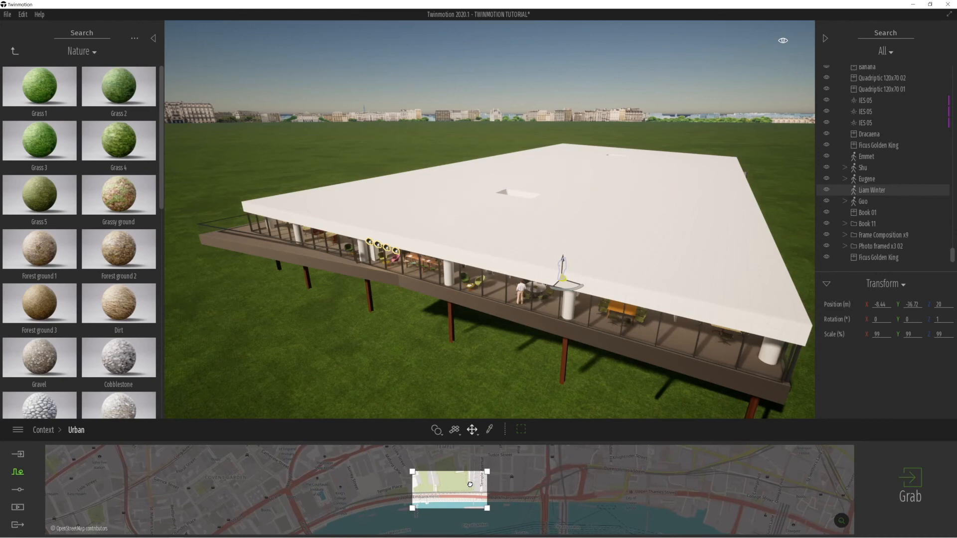
{"action": "left_click", "coordinate": [917, 482]}
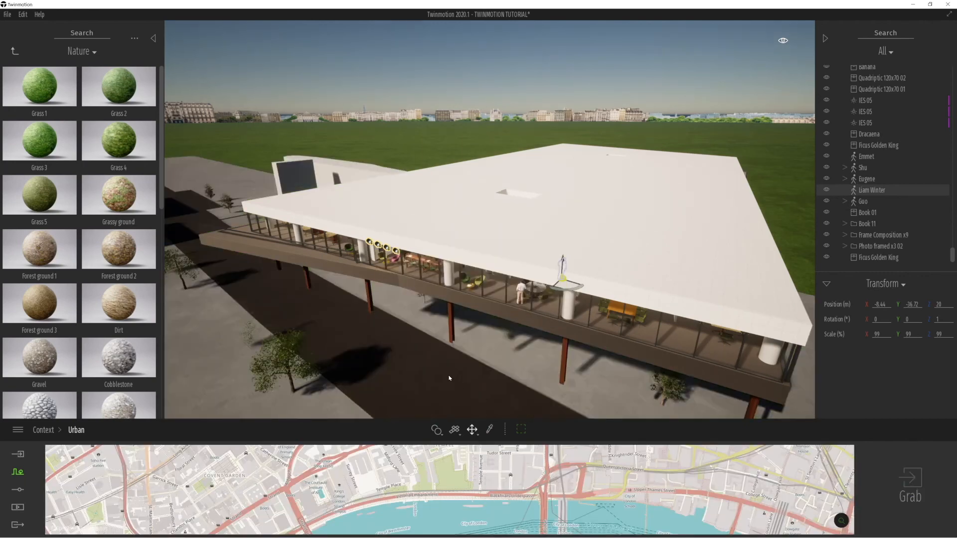
Step: Select the imported Context group in the scene and toggle its visibility off and on to check its extent
{"action": "scroll", "coordinate": [445, 375], "scroll_direction": "down", "scroll_amount": 5}
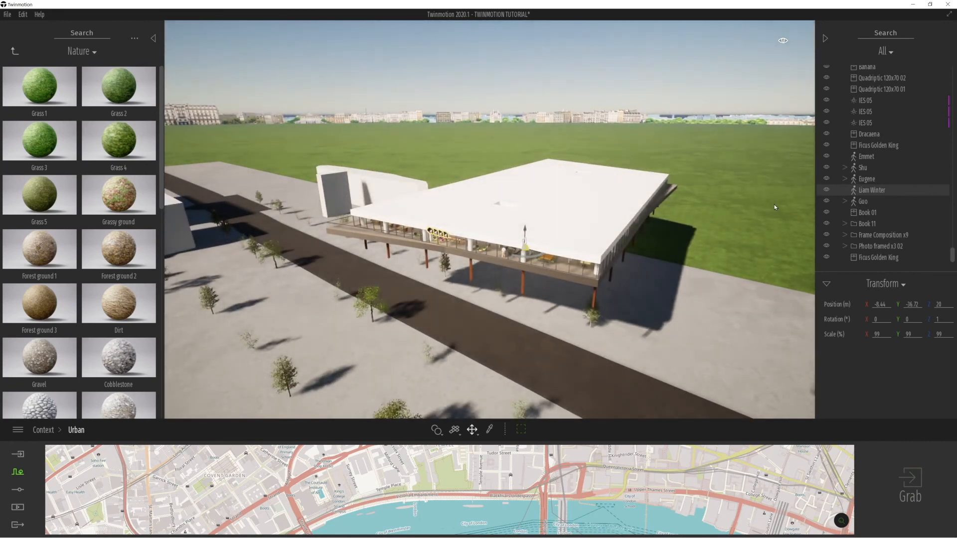
{"action": "scroll", "coordinate": [952, 259], "scroll_direction": "down", "scroll_amount": 1}
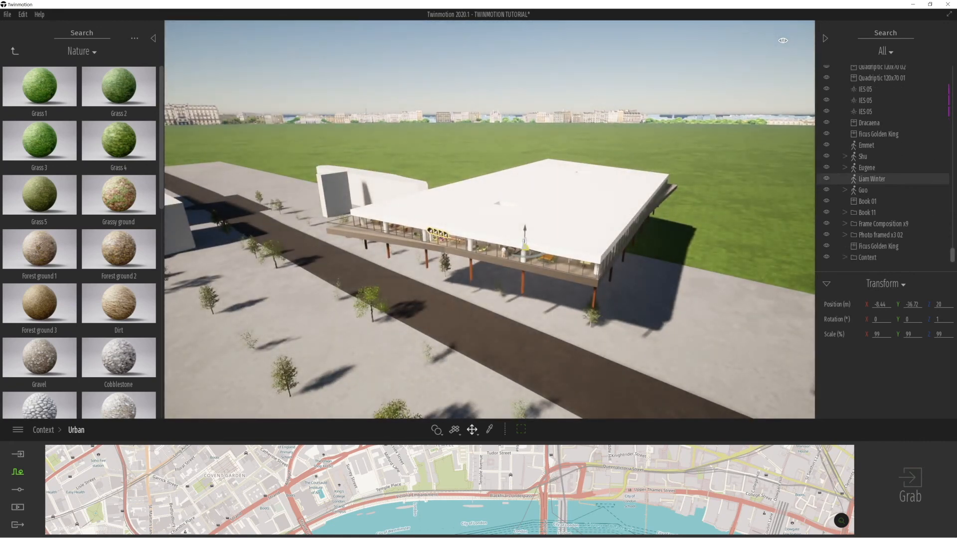
{"action": "left_click", "coordinate": [863, 257]}
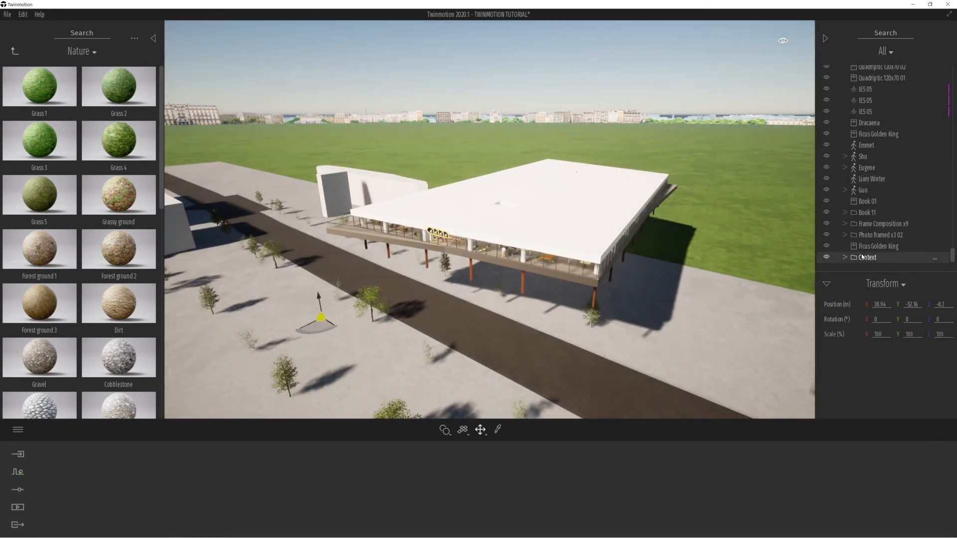
{"action": "left_click", "coordinate": [827, 257]}
{"action": "left_click", "coordinate": [827, 257]}
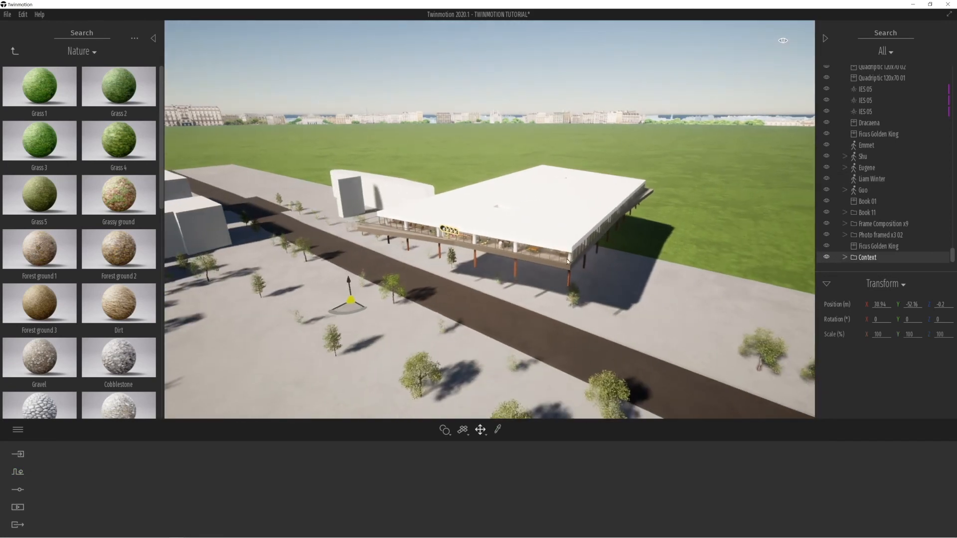
Step: Move the Context group to about X 34 m, Y 86 m, so the office stands on open ground between the city blocks
{"action": "scroll", "coordinate": [558, 260], "scroll_direction": "down", "scroll_amount": 3}
{"action": "scroll", "coordinate": [540, 252], "scroll_direction": "down", "scroll_amount": 3}
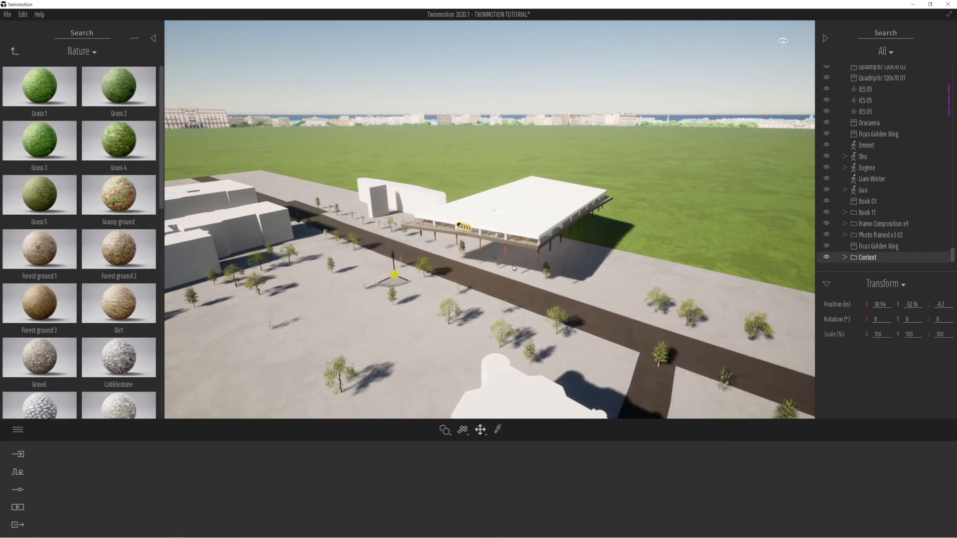
{"action": "middle_click_drag", "start_coordinate": [393, 279], "coordinate": [394, 249]}
{"action": "left_click_drag", "start_coordinate": [394, 250], "coordinate": [551, 201]}
{"action": "right_click_drag", "start_coordinate": [407, 266], "coordinate": [355, 282]}
{"action": "key", "text": "s"}
{"action": "key", "text": "s"}
{"action": "right_click_drag", "start_coordinate": [439, 279], "coordinate": [554, 299]}
{"action": "right_click_drag", "start_coordinate": [358, 272], "coordinate": [457, 283]}
{"action": "key", "text": "a"}
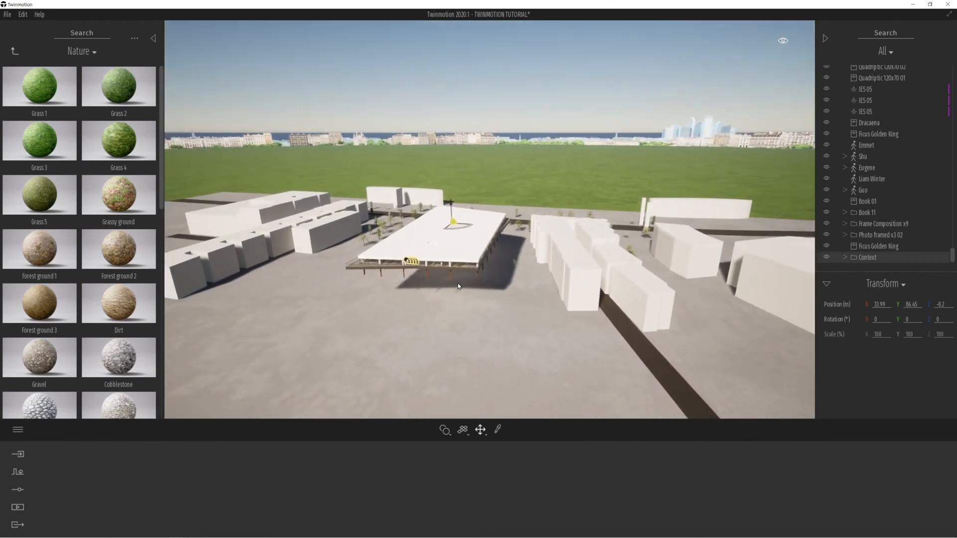
Step: Try rotating the Context group about its vertical axis, and undo the rotations
{"action": "left_click", "coordinate": [476, 230]}
{"action": "type", "text": "45"}
{"action": "key", "text": "Return"}
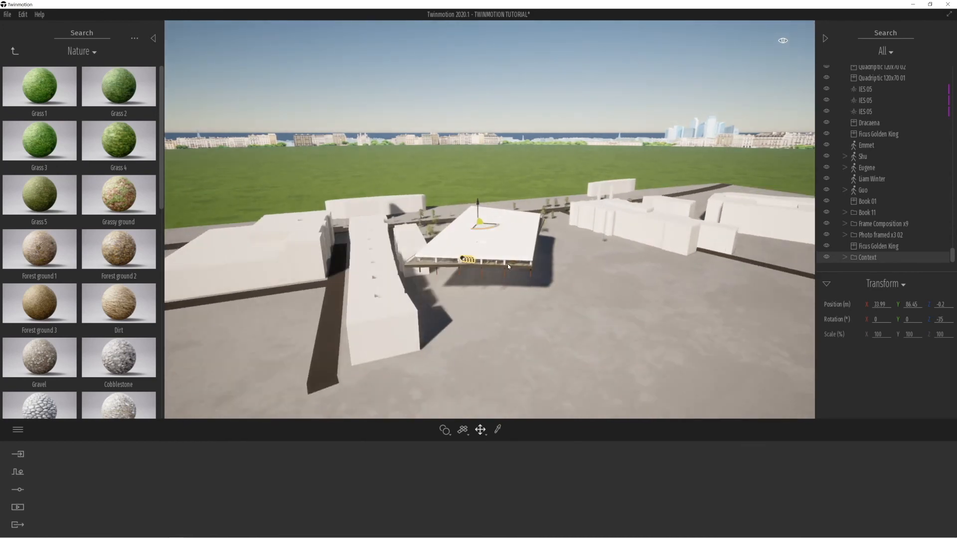
{"action": "left_click_drag", "start_coordinate": [482, 228], "coordinate": [461, 226]}
{"action": "key", "text": "ctrl+z"}
{"action": "key", "text": "ctrl+z"}
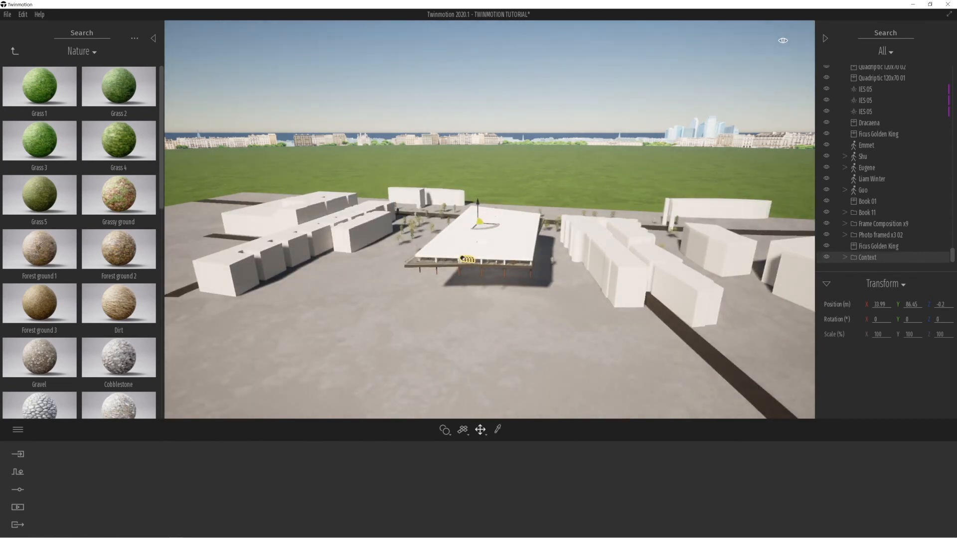
Step: Set the height of the long row building on one side of the office to 27 m and Harcourt Buildings opposite to 31 m
{"action": "right_click_drag", "start_coordinate": [478, 222], "coordinate": [456, 165]}
{"action": "mouse_move", "coordinate": [493, 279]}
{"action": "middle_mouse_down"}
{"action": "mouse_move", "coordinate": [473, 142]}
{"action": "mouse_move", "coordinate": [485, 279]}
{"action": "middle_mouse_up"}
{"action": "left_click", "coordinate": [271, 320]}
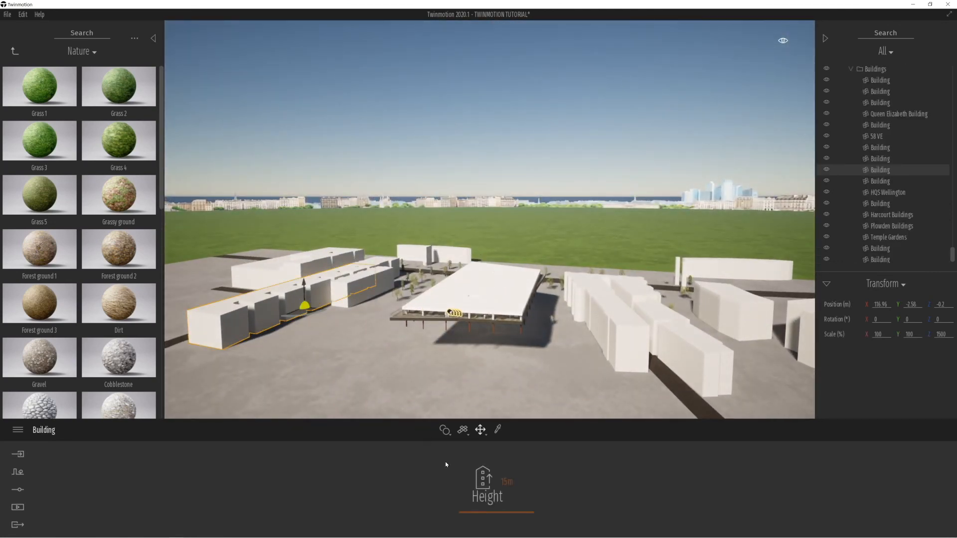
{"action": "left_click_drag", "start_coordinate": [483, 513], "coordinate": [480, 509]}
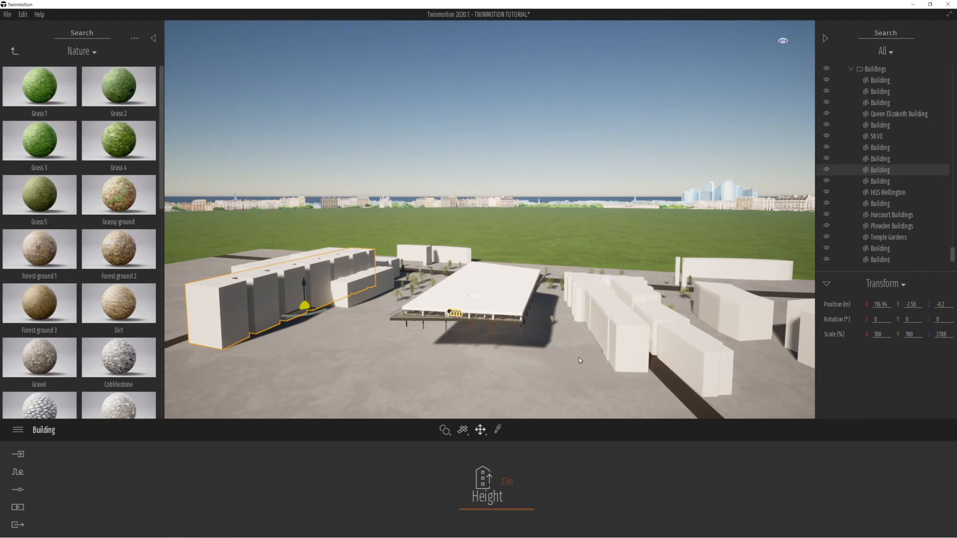
{"action": "left_click", "coordinate": [631, 340]}
{"action": "left_click_drag", "start_coordinate": [491, 512], "coordinate": [489, 508]}
Step: Make one copy of the 27 m row building on the empty paved ground beside the original row
{"action": "scroll", "coordinate": [480, 337], "scroll_direction": "up", "scroll_amount": 5}
{"action": "scroll", "coordinate": [479, 333], "scroll_direction": "up", "scroll_amount": 3}
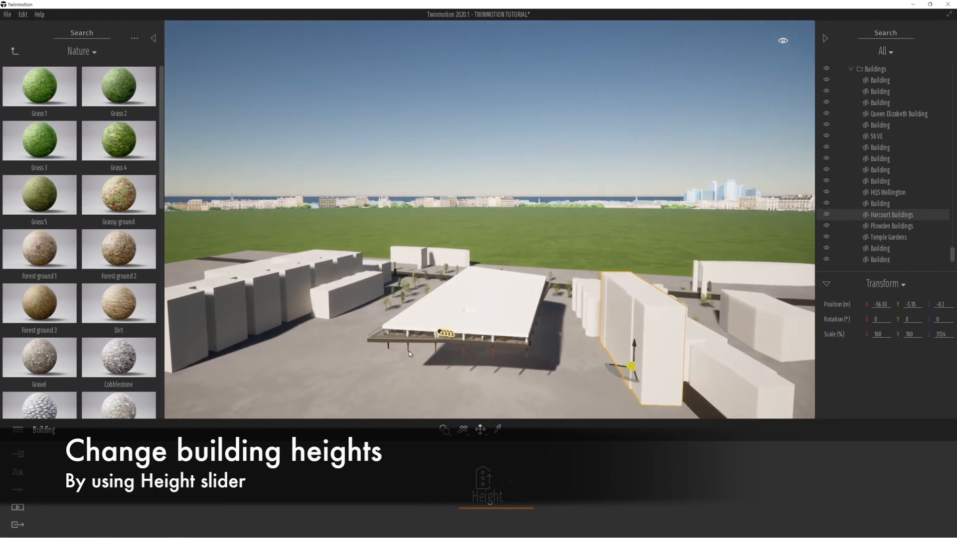
{"action": "right_click_drag", "start_coordinate": [489, 355], "coordinate": [501, 414]}
{"action": "scroll", "coordinate": [657, 329], "scroll_direction": "up", "scroll_amount": 4}
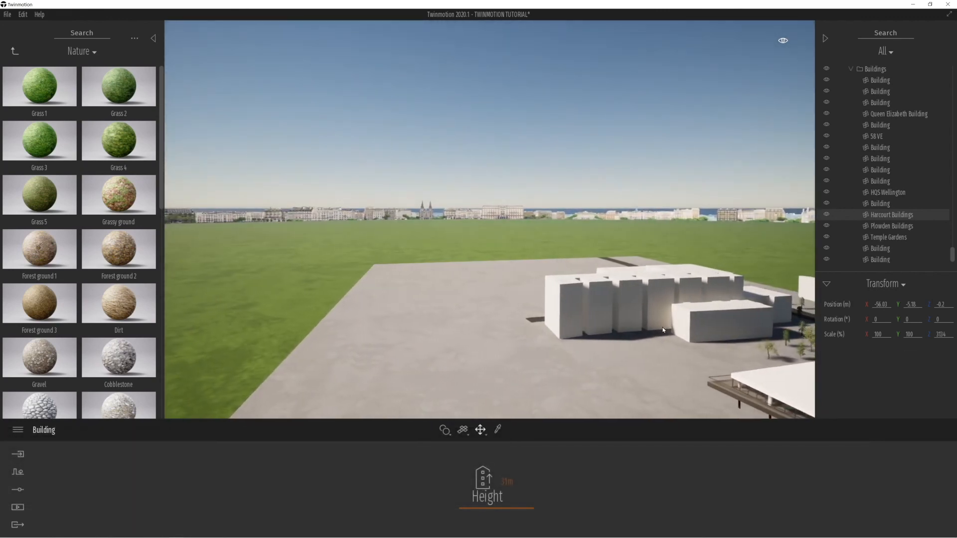
{"action": "right_click_drag", "start_coordinate": [657, 329], "coordinate": [678, 329]}
{"action": "key", "text": "s"}
{"action": "key", "text": "d"}
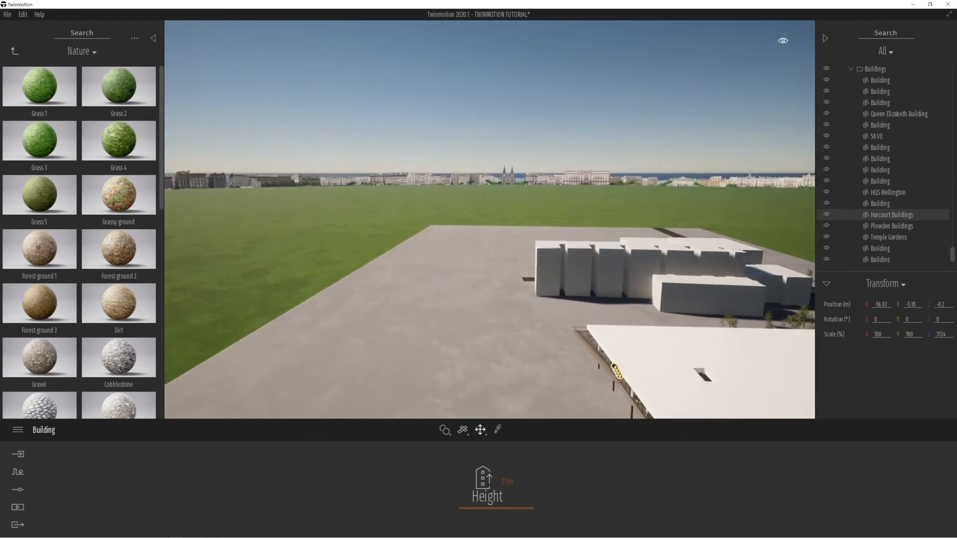
{"action": "left_click", "coordinate": [600, 286]}
{"action": "left_click_drag", "start_coordinate": [602, 298], "coordinate": [418, 327], "text": "alt"}
{"action": "key", "text": "Return"}
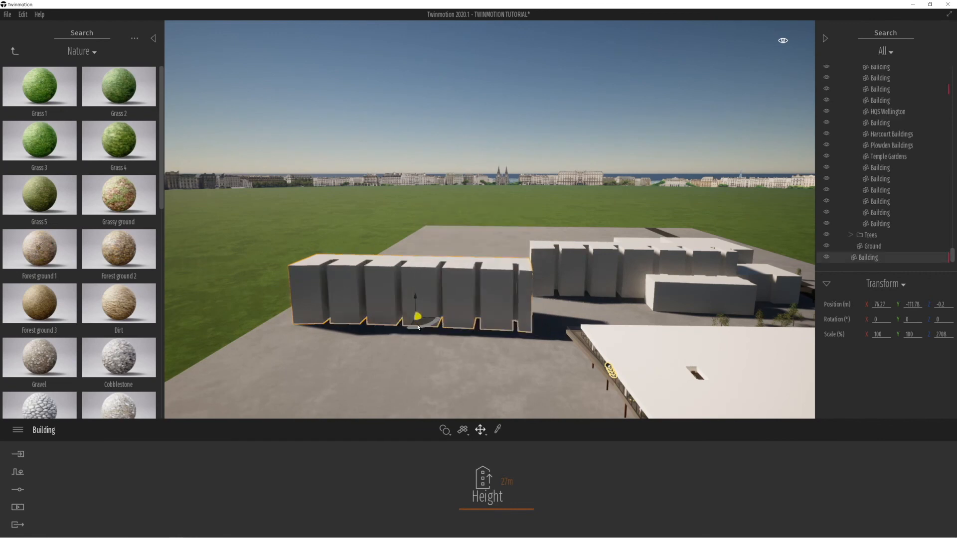
Step: Rotate the copied row building to -100°, reposition it near the end of the office, and set its height to 41 m
{"action": "left_click_drag", "start_coordinate": [442, 327], "coordinate": [470, 320]}
{"action": "left_click_drag", "start_coordinate": [397, 345], "coordinate": [302, 394]}
{"action": "left_click_drag", "start_coordinate": [483, 509], "coordinate": [494, 347]}
Step: Examine the office among its surrounding buildings from outside and return to the meeting areas inside
{"action": "scroll", "coordinate": [610, 339], "scroll_direction": "up", "scroll_amount": 2}
{"action": "mouse_move", "coordinate": [610, 339]}
{"action": "middle_mouse_down"}
{"action": "mouse_move", "coordinate": [593, 304]}
{"action": "mouse_move", "coordinate": [588, 199]}
{"action": "mouse_move", "coordinate": [611, 337]}
{"action": "middle_mouse_up"}
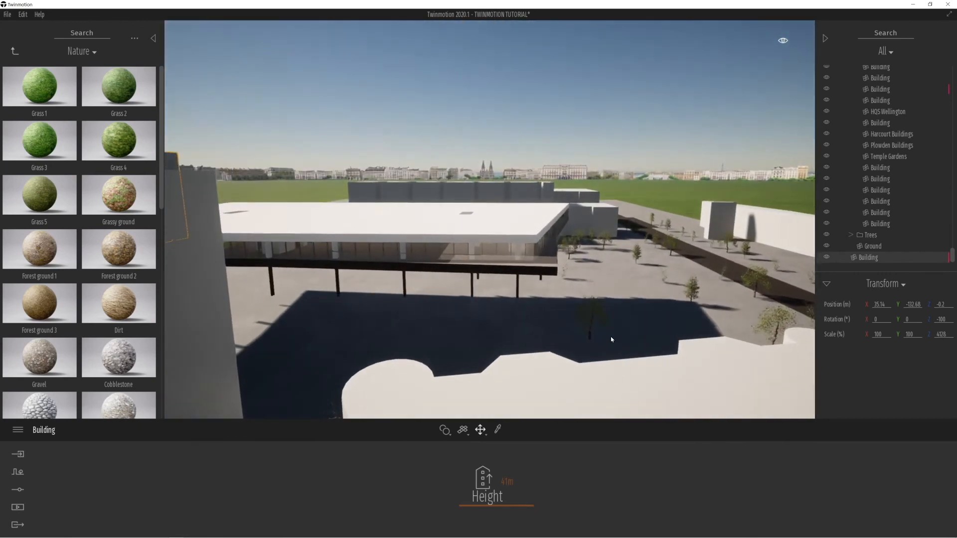
{"action": "scroll", "coordinate": [578, 309], "scroll_direction": "up", "scroll_amount": 4}
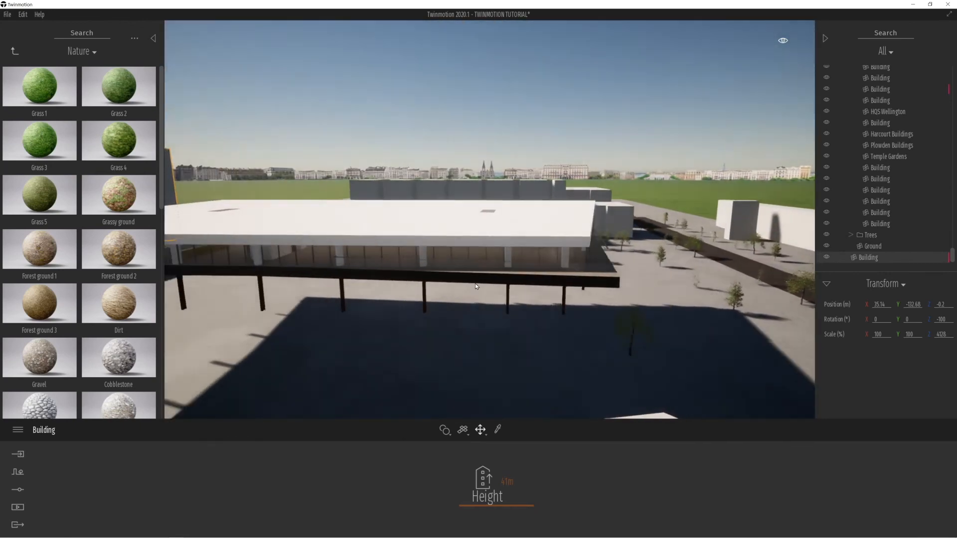
{"action": "scroll", "coordinate": [424, 307], "scroll_direction": "down", "scroll_amount": 4}
{"action": "scroll", "coordinate": [388, 302], "scroll_direction": "up", "scroll_amount": 6}
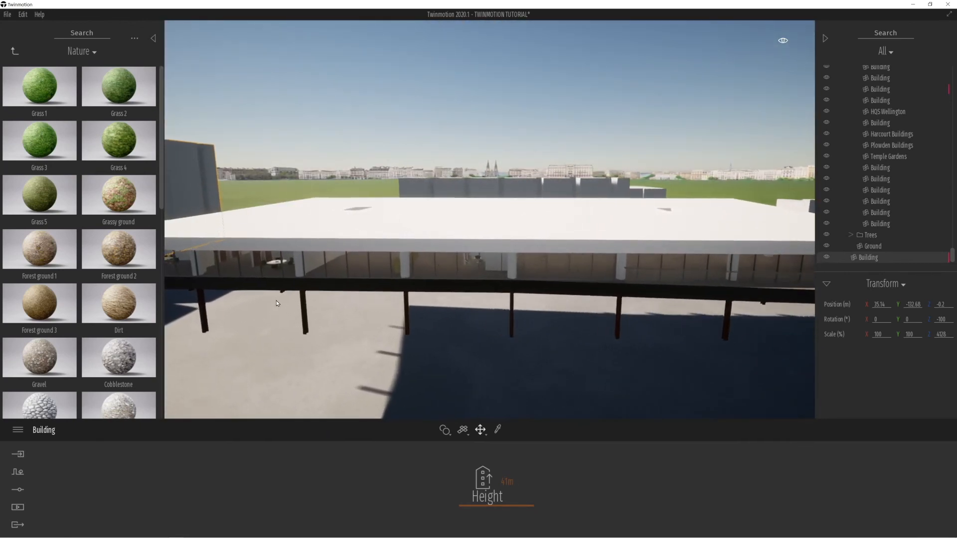
{"action": "scroll", "coordinate": [276, 303], "scroll_direction": "up", "scroll_amount": 2}
{"action": "middle_click_drag", "start_coordinate": [275, 303], "coordinate": [244, 217]}
{"action": "scroll", "coordinate": [274, 304], "scroll_direction": "up", "scroll_amount": 5}
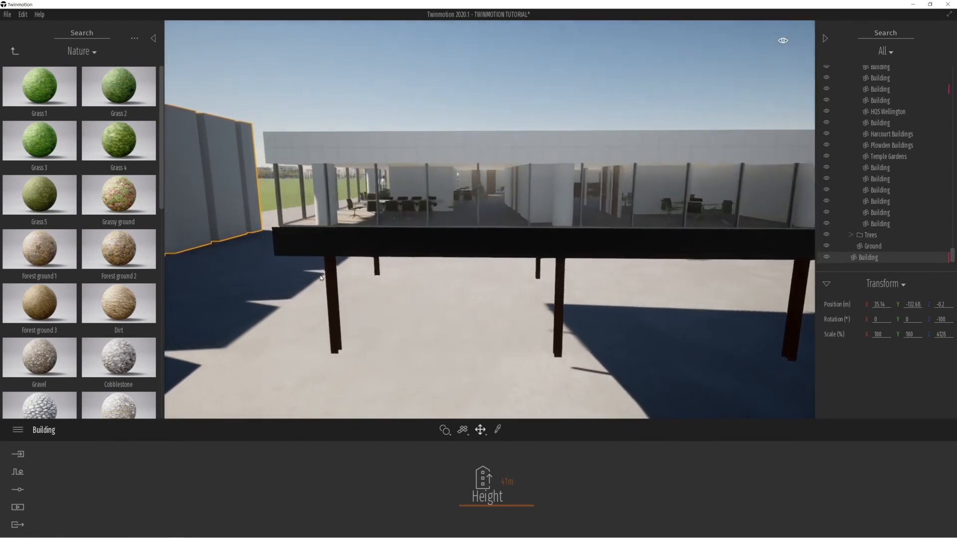
{"action": "scroll", "coordinate": [408, 262], "scroll_direction": "up", "scroll_amount": 10}
{"action": "scroll", "coordinate": [423, 244], "scroll_direction": "up", "scroll_amount": 3}
{"action": "scroll", "coordinate": [423, 244], "scroll_direction": "up", "scroll_amount": 5}
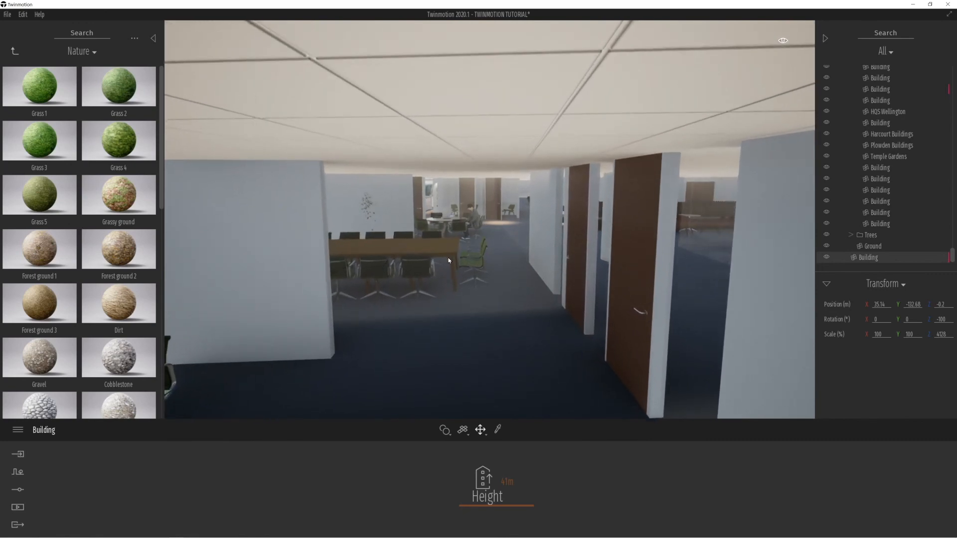
Step: Create a first still image of the breakout area, framing the round tables, the window wall and the kitchen island
{"action": "scroll", "coordinate": [461, 266], "scroll_direction": "up", "scroll_amount": 8}
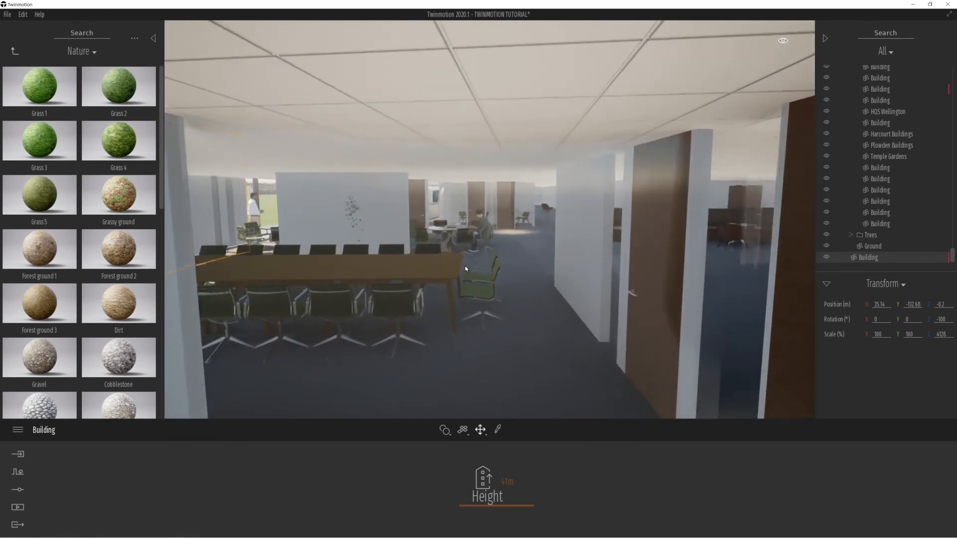
{"action": "scroll", "coordinate": [466, 268], "scroll_direction": "up", "scroll_amount": 8}
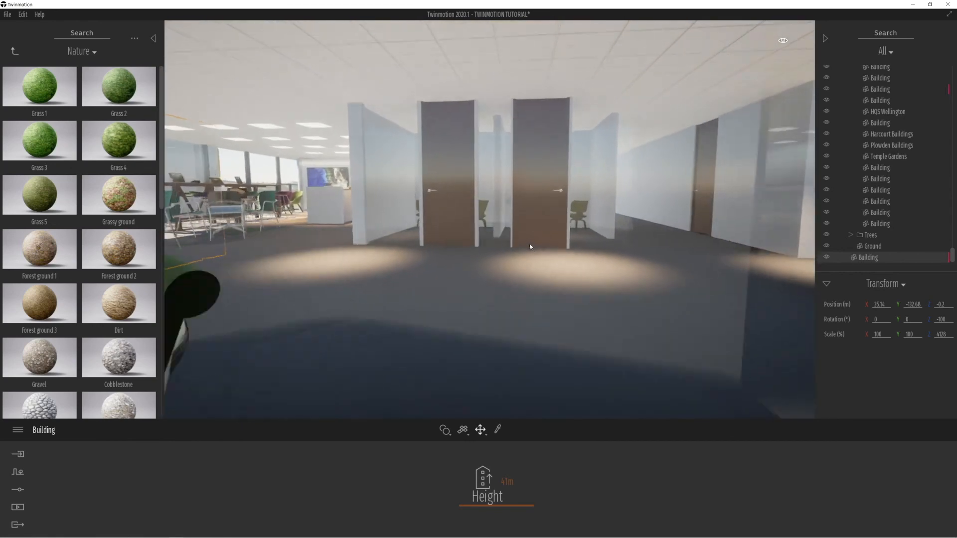
{"action": "key", "text": "w"}
{"action": "right_click_drag", "start_coordinate": [530, 247], "coordinate": [319, 212]}
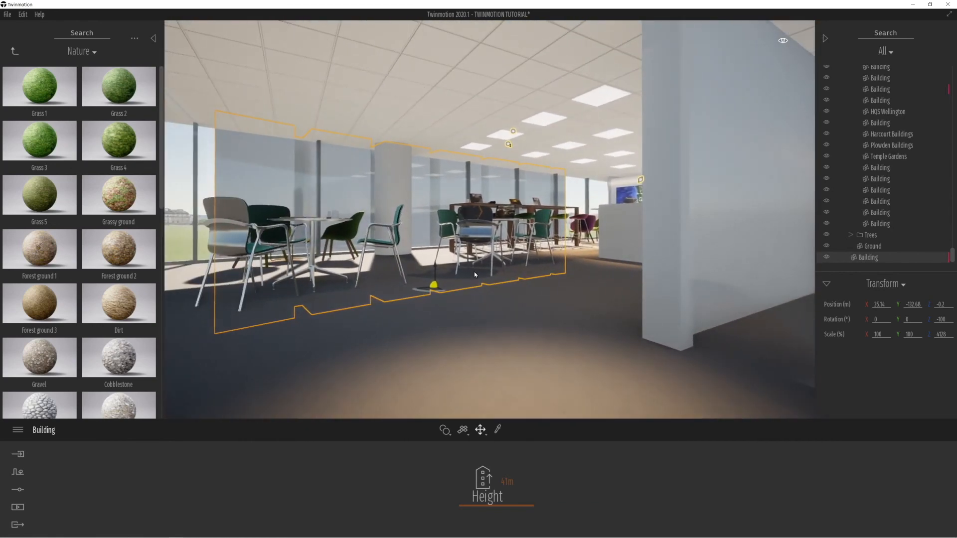
{"action": "scroll", "coordinate": [474, 271], "scroll_direction": "up", "scroll_amount": 4}
{"action": "scroll", "coordinate": [469, 263], "scroll_direction": "down", "scroll_amount": 5}
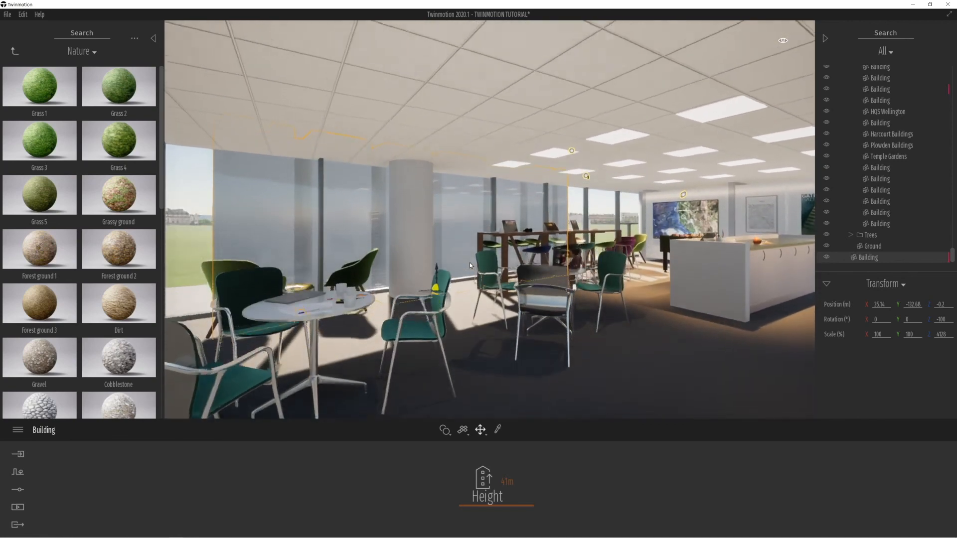
{"action": "key", "text": "s"}
{"action": "key", "text": "a"}
{"action": "right_click_drag", "start_coordinate": [343, 287], "coordinate": [378, 295]}
{"action": "key", "text": "w"}
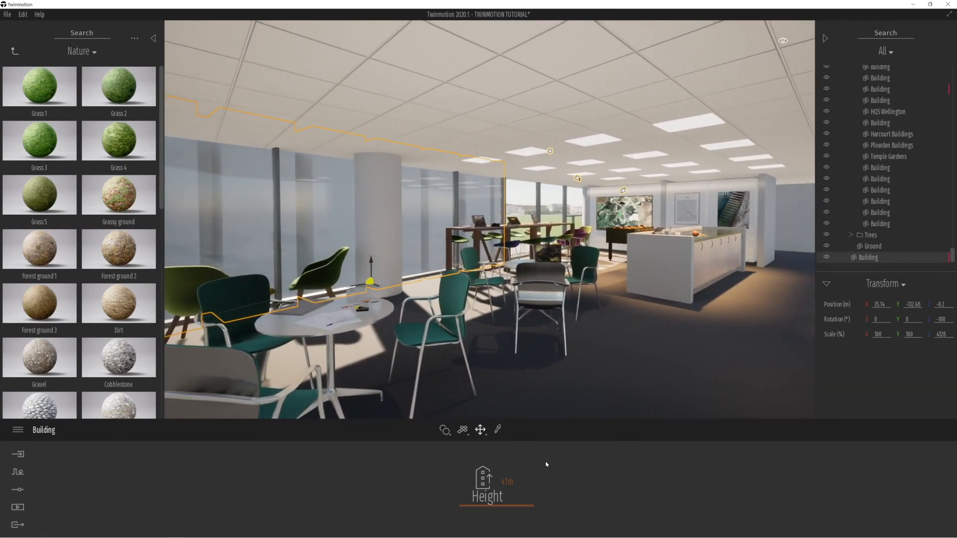
{"action": "left_click", "coordinate": [18, 507]}
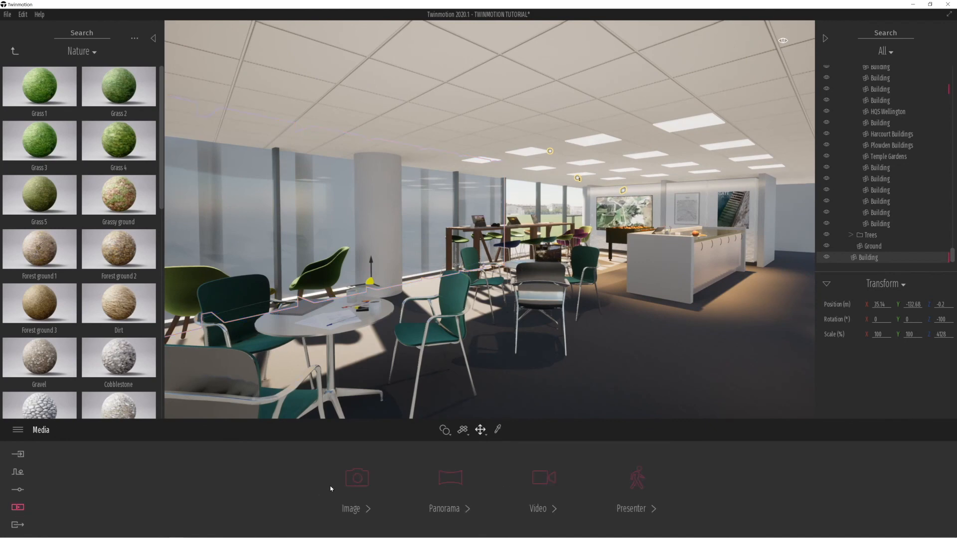
{"action": "left_click", "coordinate": [355, 480]}
{"action": "left_click", "coordinate": [72, 469]}
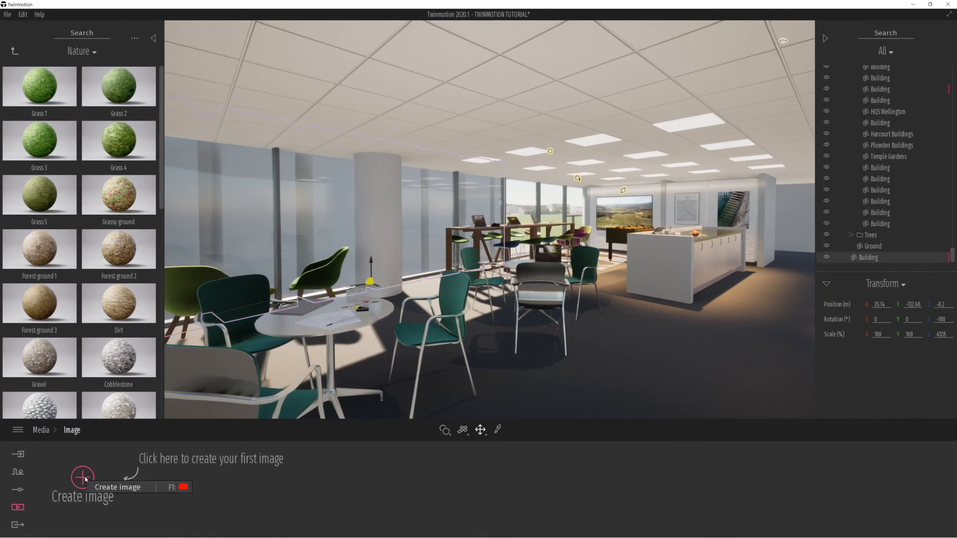
Step: Go outside to the copied row building beside the office and open the library's collection of trees
{"action": "key", "text": "a"}
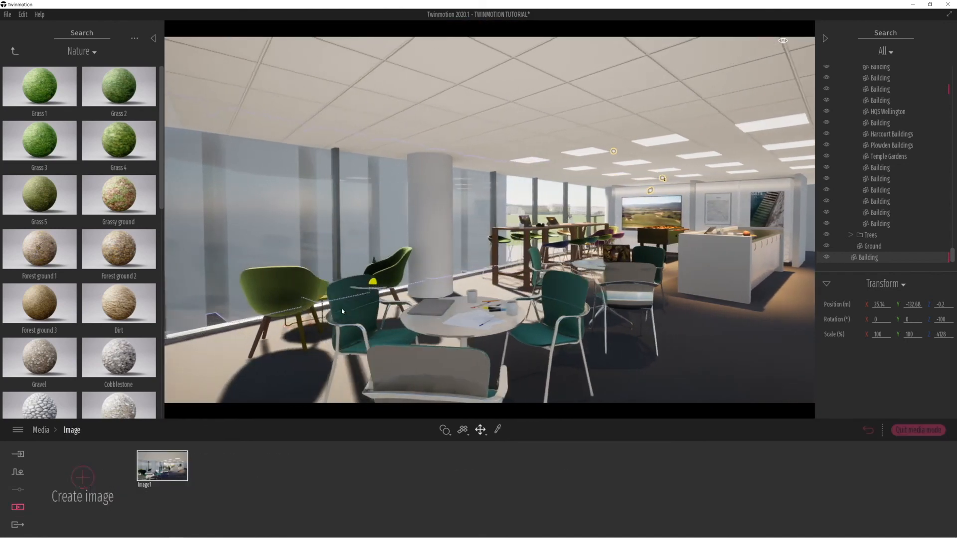
{"action": "key", "text": "shift+a"}
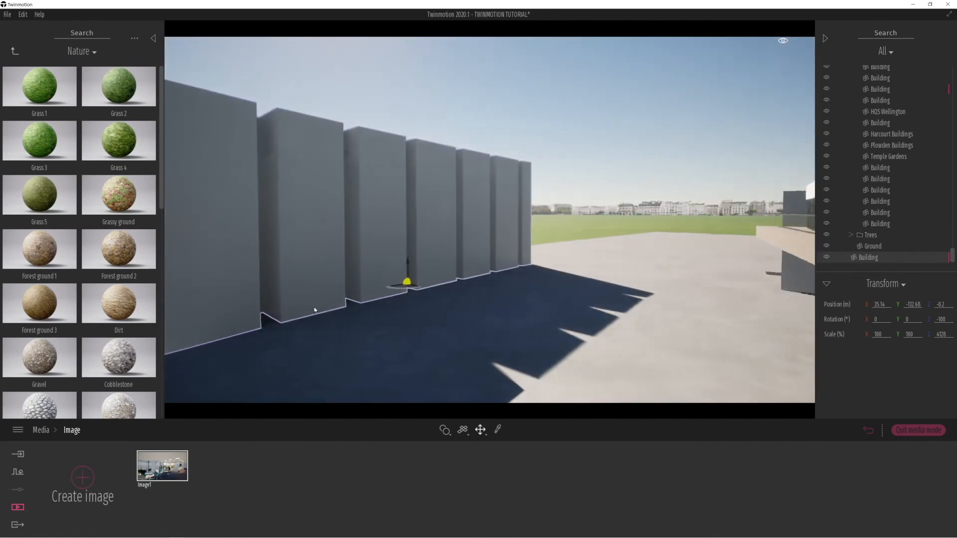
{"action": "left_click", "coordinate": [13, 52]}
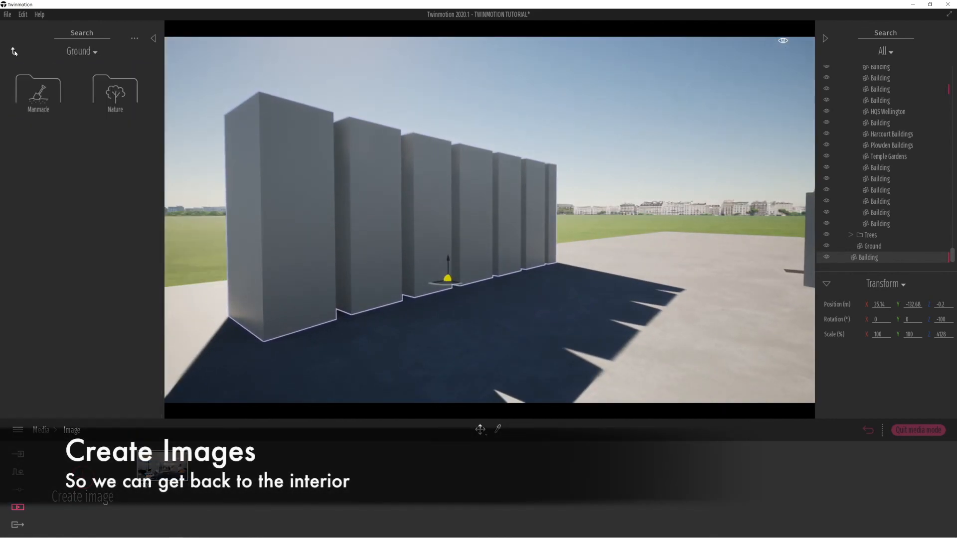
{"action": "left_click", "coordinate": [118, 93]}
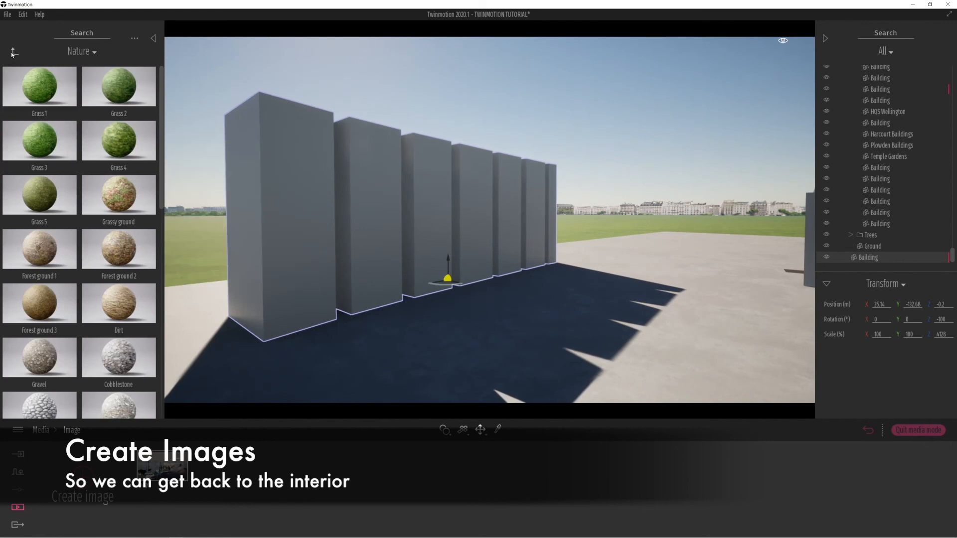
{"action": "left_click", "coordinate": [14, 52]}
{"action": "left_click", "coordinate": [117, 95]}
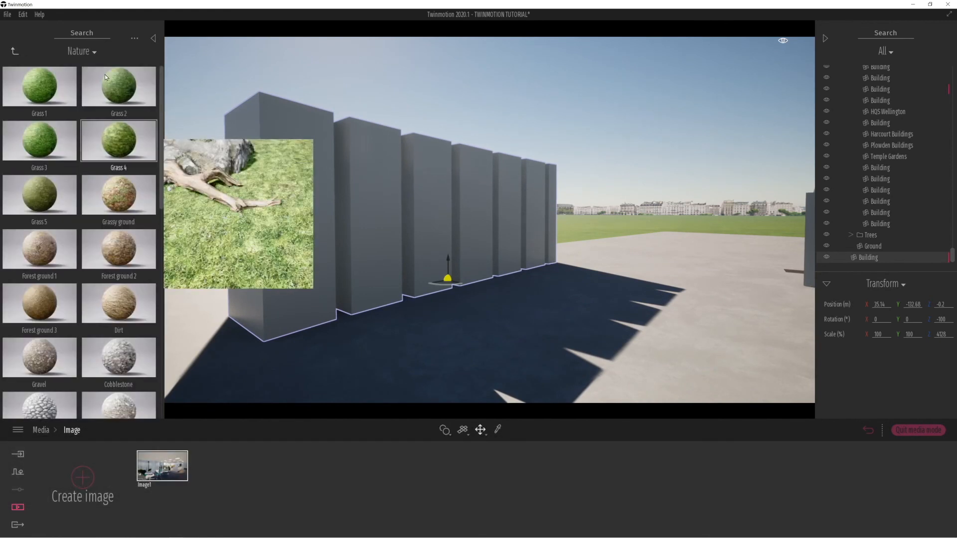
{"action": "left_click", "coordinate": [13, 52]}
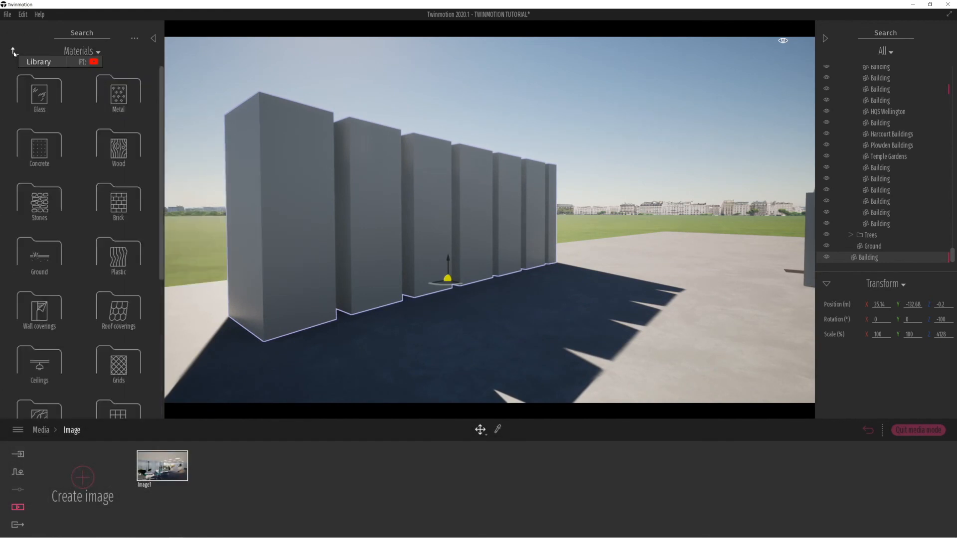
{"action": "left_click", "coordinate": [14, 52]}
{"action": "left_click", "coordinate": [108, 100]}
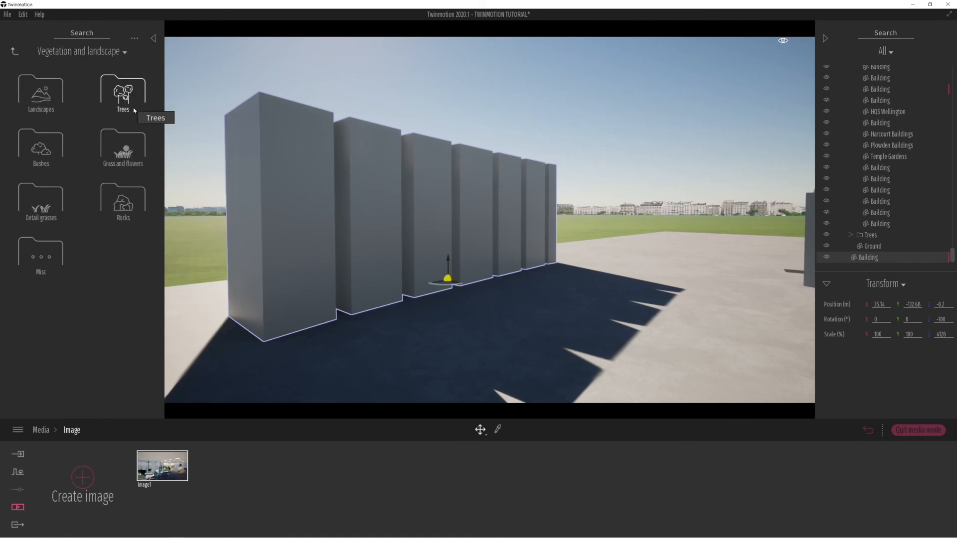
{"action": "left_click", "coordinate": [109, 100]}
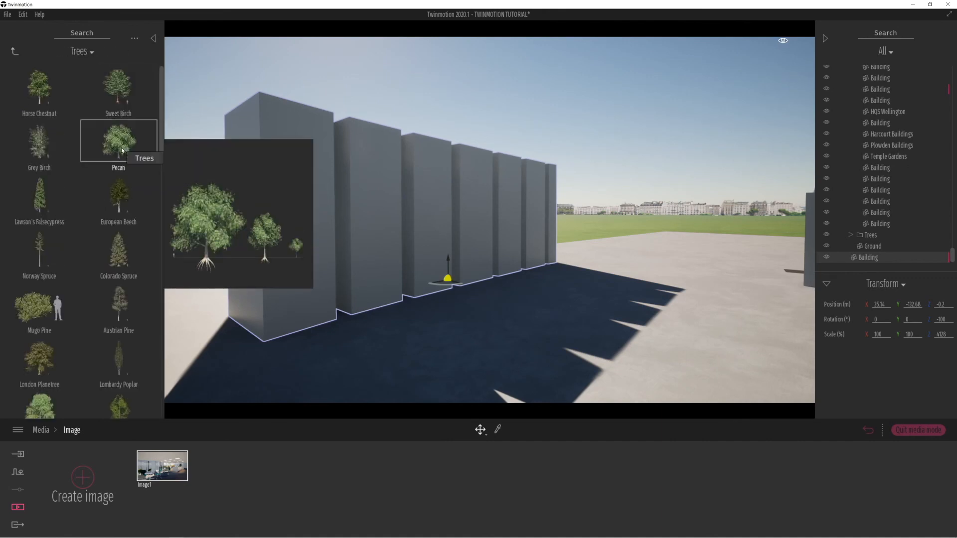
Step: Try placing a Guava tree on the paved ground in front of the copied row building
{"action": "scroll", "coordinate": [116, 209], "scroll_direction": "down", "scroll_amount": 3}
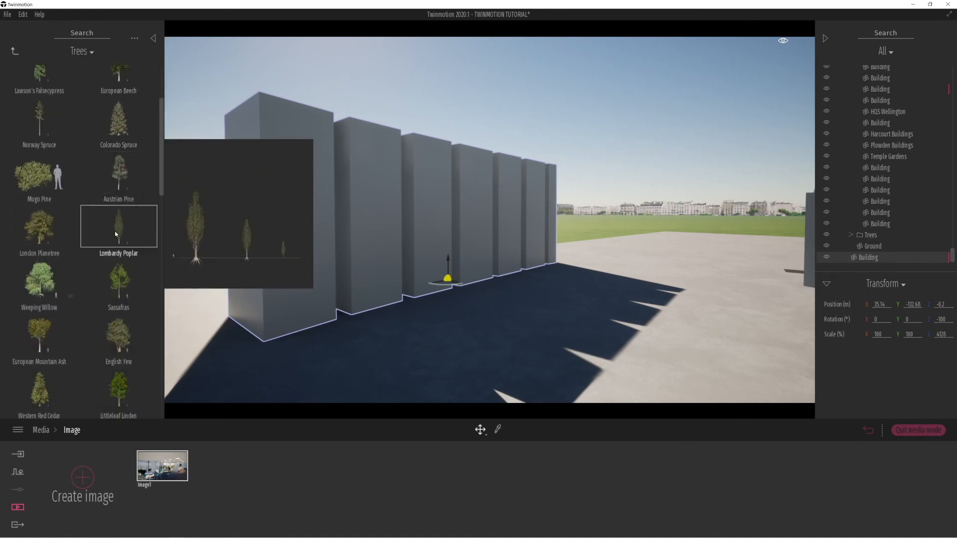
{"action": "scroll", "coordinate": [37, 294], "scroll_direction": "down", "scroll_amount": 7}
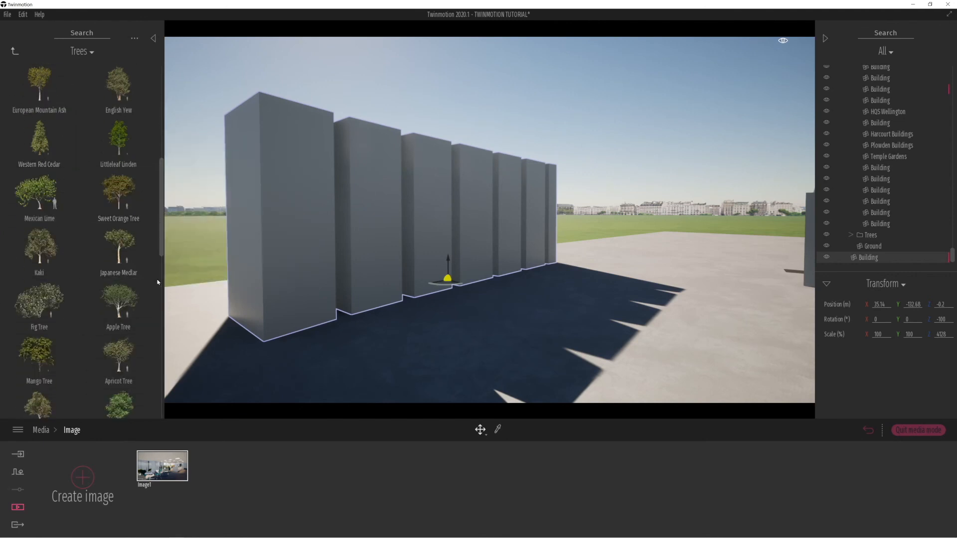
{"action": "left_click_drag", "start_coordinate": [159, 246], "coordinate": [154, 333]}
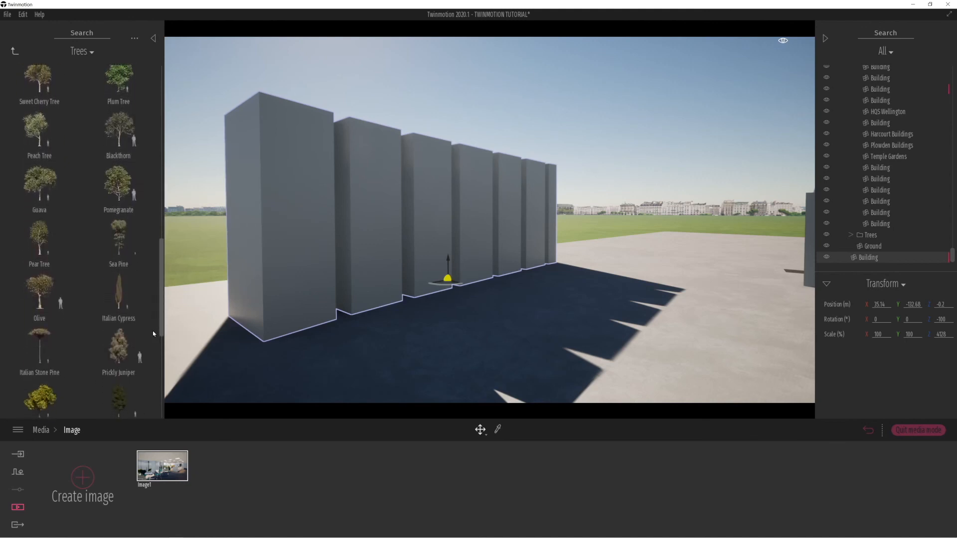
{"action": "left_click_drag", "start_coordinate": [70, 209], "coordinate": [211, 365]}
{"action": "left_click_drag", "start_coordinate": [414, 372], "coordinate": [596, 291]}
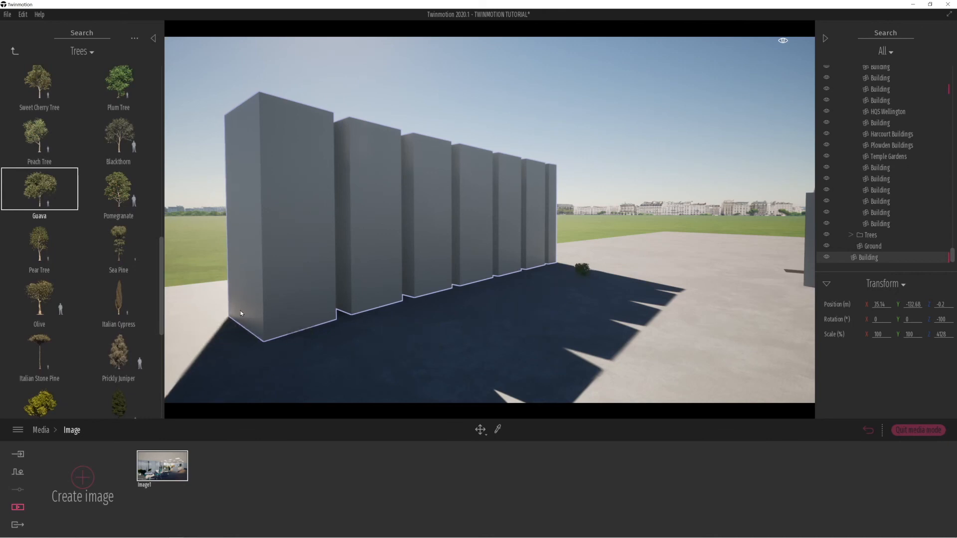
Step: Place a Holm Oak in front of the near end of the copied row building and set its age to 100%
{"action": "left_click_drag", "start_coordinate": [161, 322], "coordinate": [157, 392]}
{"action": "left_click_drag", "start_coordinate": [41, 206], "coordinate": [267, 373]}
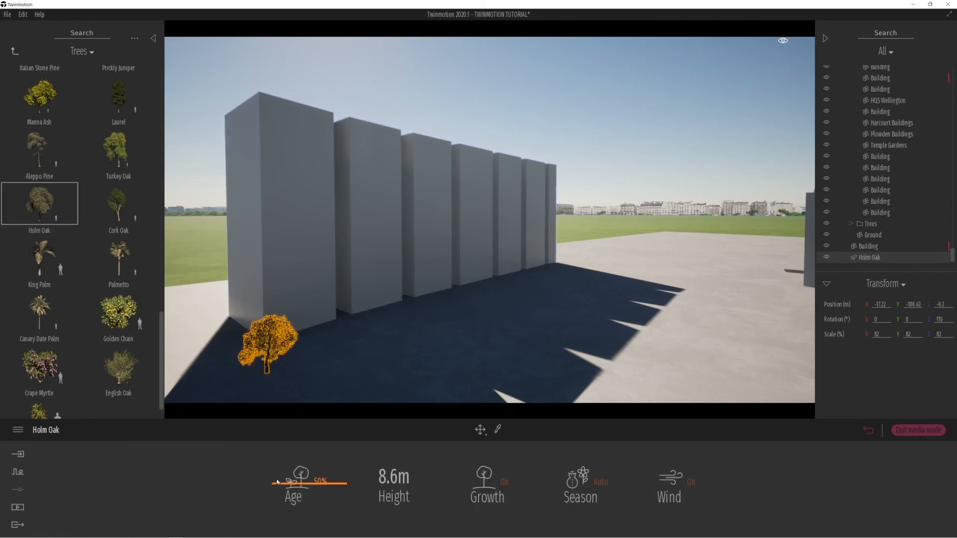
{"action": "left_click_drag", "start_coordinate": [280, 484], "coordinate": [275, 400]}
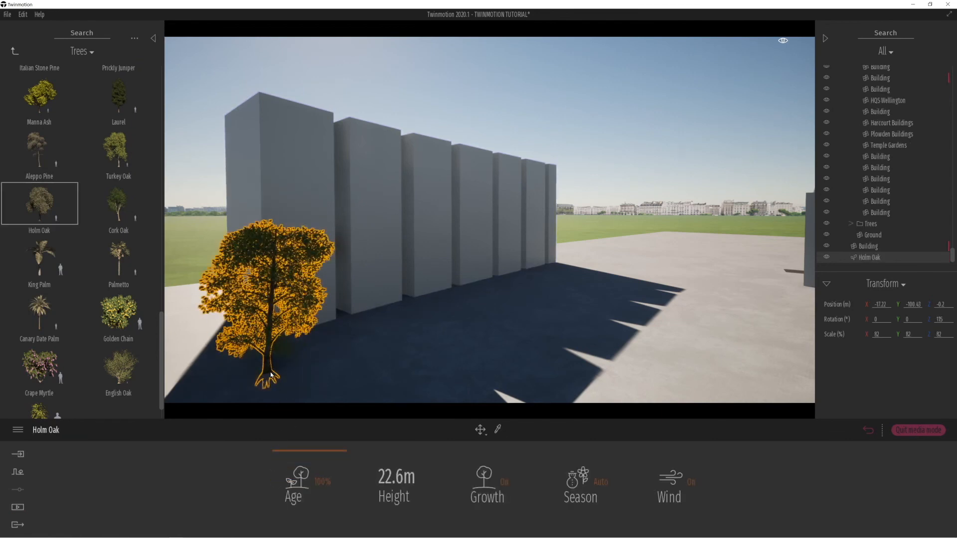
Step: Make six instance copies of the Holm Oak in a line along the front of the row building
{"action": "mouse_move", "coordinate": [257, 383]}
{"action": "left_click_drag", "start_coordinate": [275, 378], "coordinate": [360, 353]}
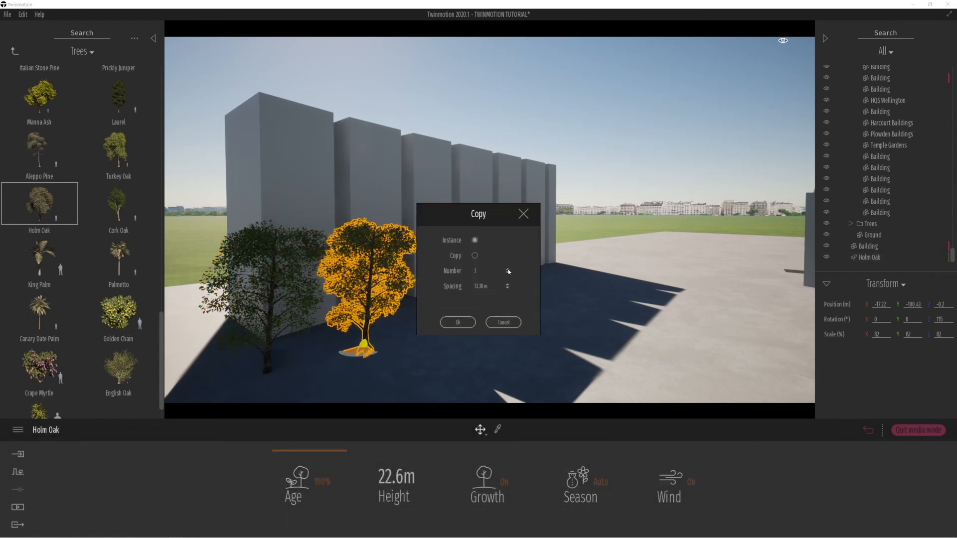
{"action": "left_click", "coordinate": [457, 323]}
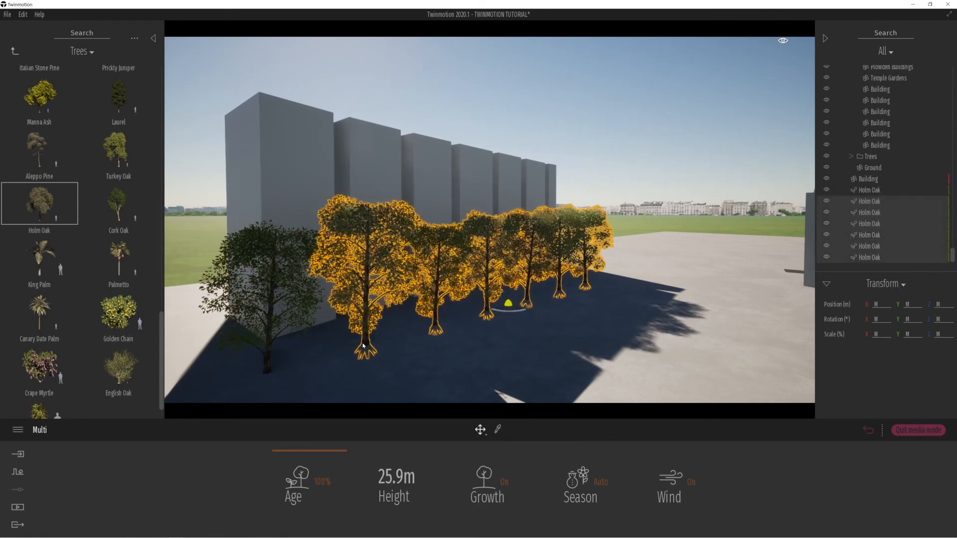
Step: Place a Turkey Oak on the paving just beyond the end of the Holm Oak row and set its age to 100%
{"action": "left_click_drag", "start_coordinate": [487, 349], "coordinate": [273, 260]}
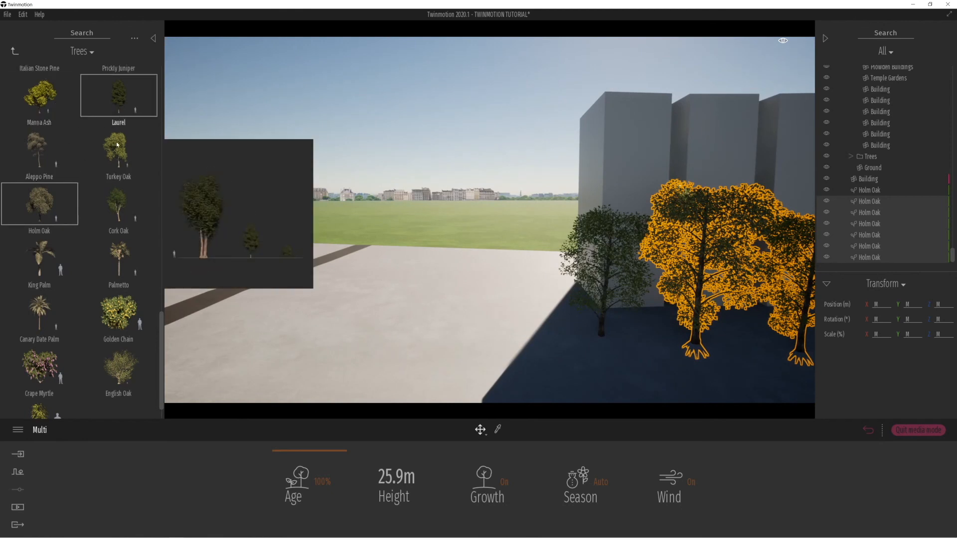
{"action": "left_click_drag", "start_coordinate": [133, 175], "coordinate": [490, 337]}
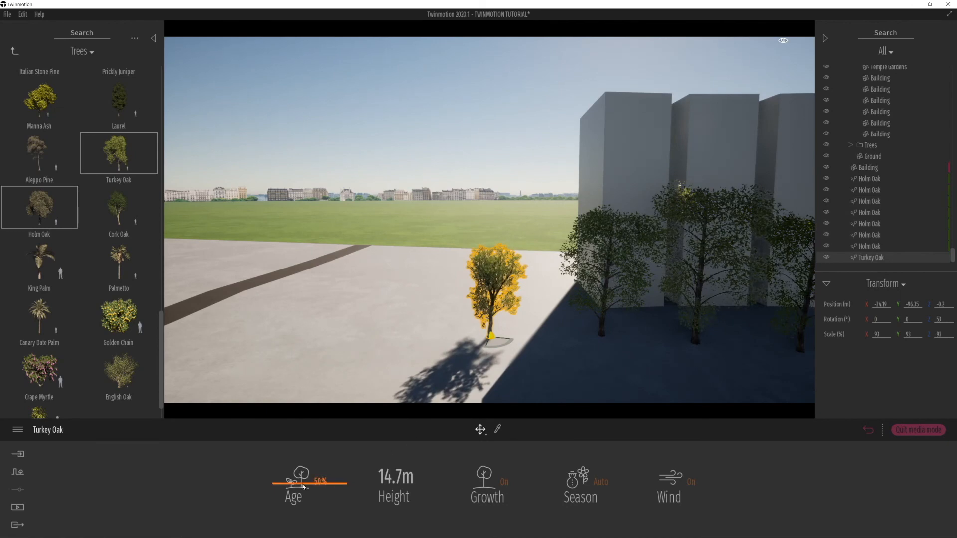
{"action": "left_click_drag", "start_coordinate": [281, 486], "coordinate": [283, 394]}
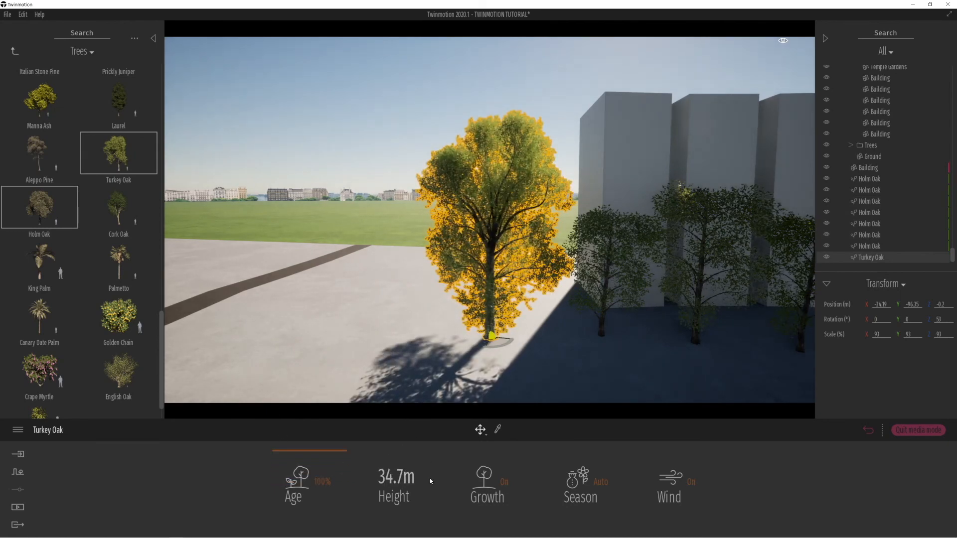
Step: Make two single instance copies of the Turkey Oak on the open paving near the end of the row building
{"action": "left_click_drag", "start_coordinate": [496, 344], "coordinate": [353, 345], "text": "shift"}
{"action": "left_click", "coordinate": [455, 321]}
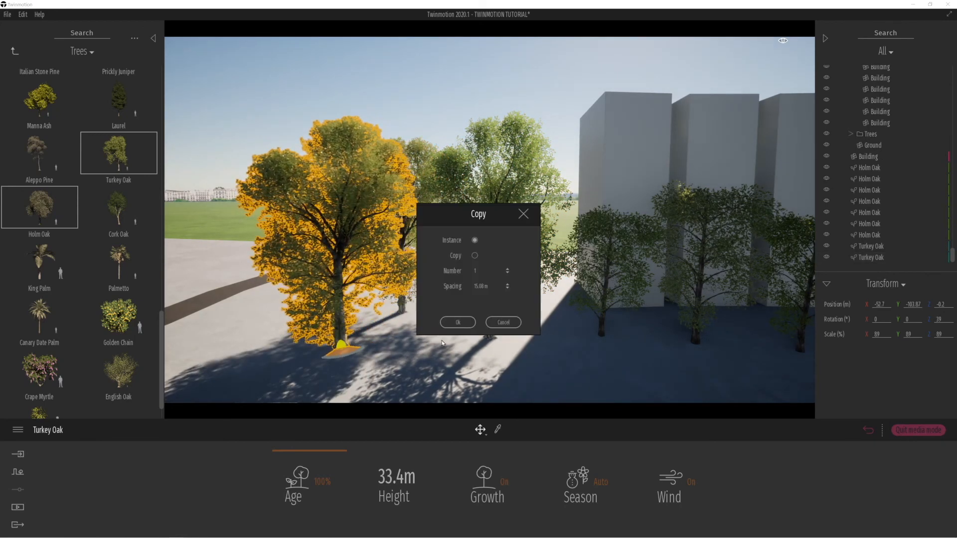
{"action": "left_click", "coordinate": [456, 322]}
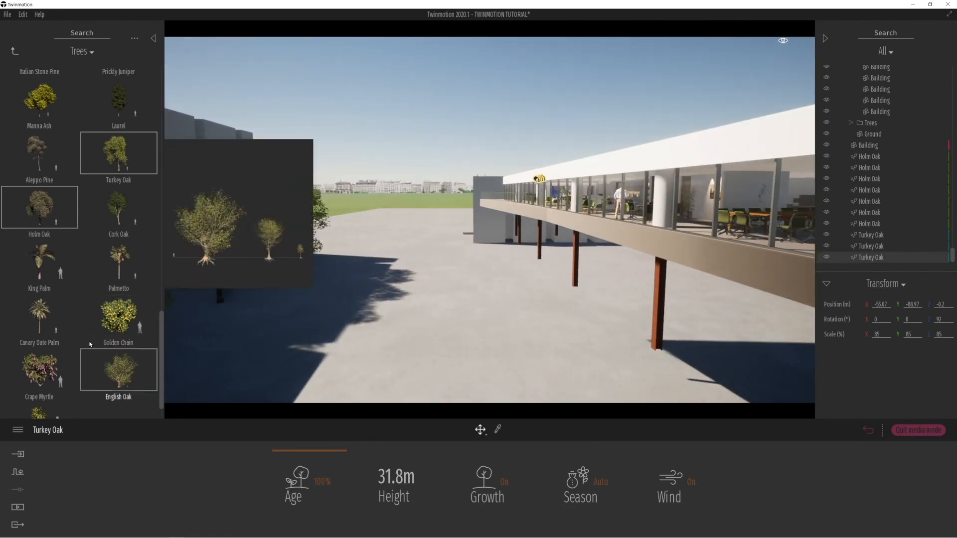
Step: Copy a Turkey Oak onto the paving between the row building and the office, and start instance copies of it farther along the same gap
{"action": "right_click_drag", "start_coordinate": [279, 214], "coordinate": [267, 216]}
{"action": "right_click_drag", "start_coordinate": [353, 281], "coordinate": [336, 295]}
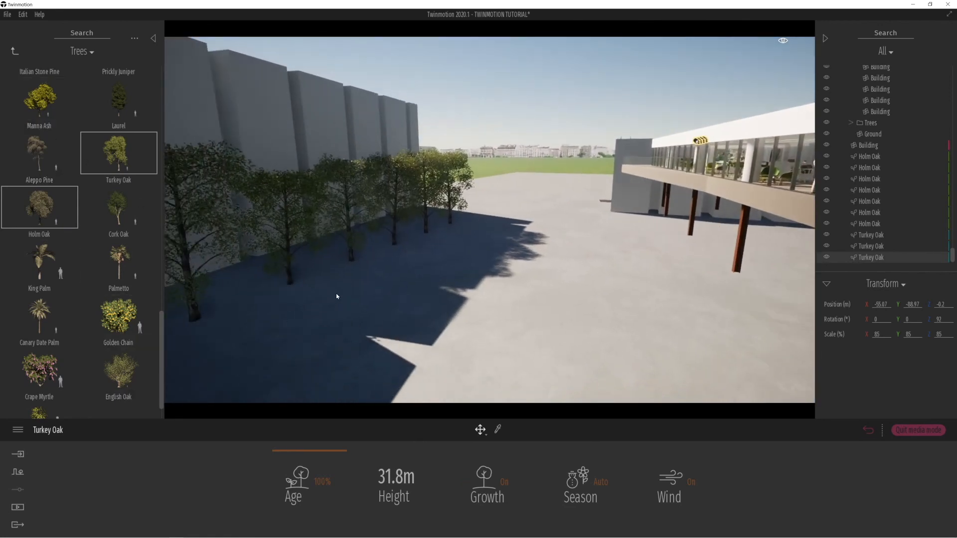
{"action": "scroll", "coordinate": [336, 300], "scroll_direction": "down", "scroll_amount": 5}
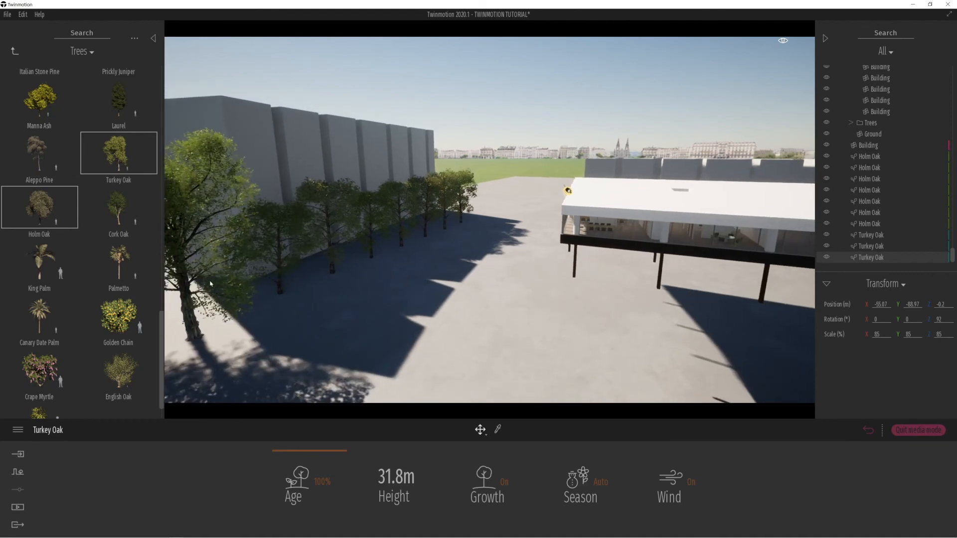
{"action": "left_click", "coordinate": [199, 343]}
{"action": "left_click_drag", "start_coordinate": [193, 344], "coordinate": [470, 285], "text": "ctrl"}
{"action": "left_click", "coordinate": [464, 324]}
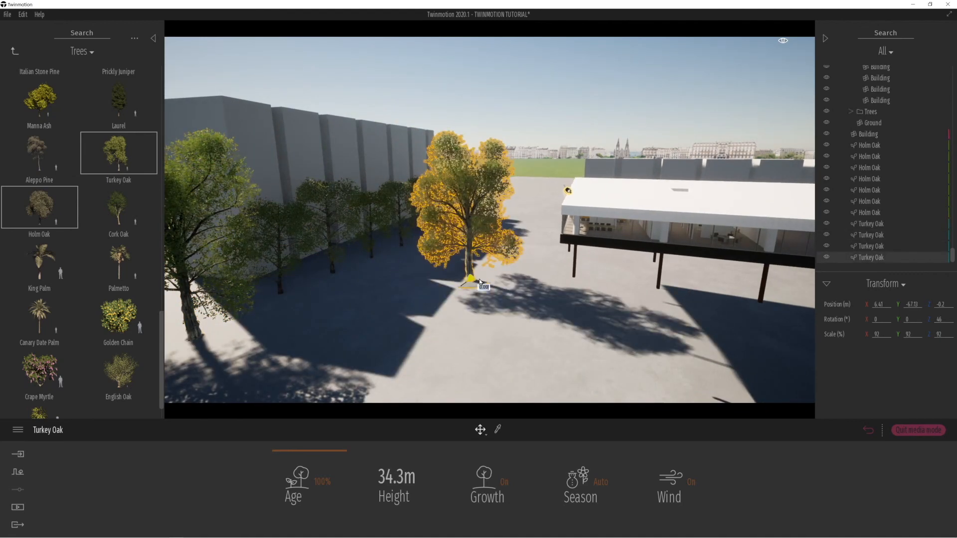
{"action": "left_click_drag", "start_coordinate": [463, 283], "coordinate": [522, 236], "text": "ctrl"}
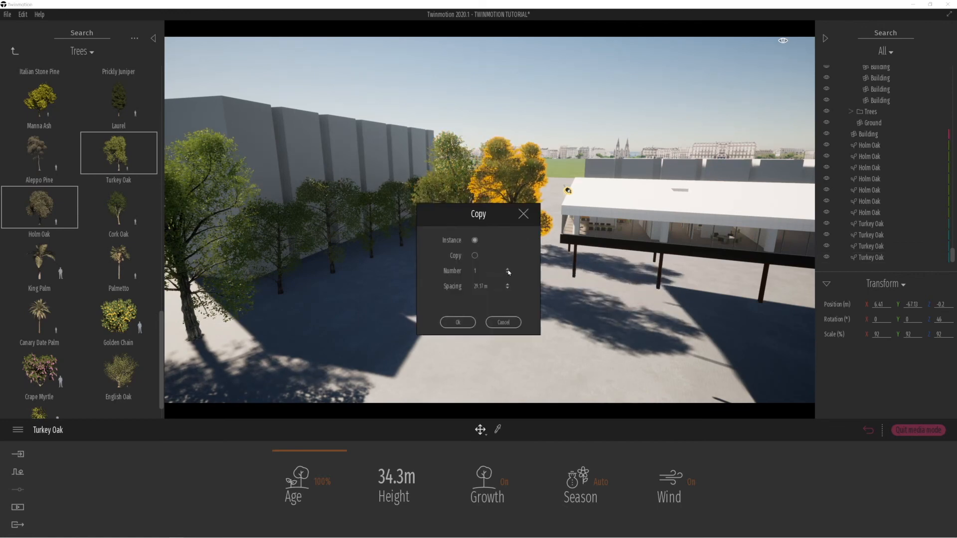